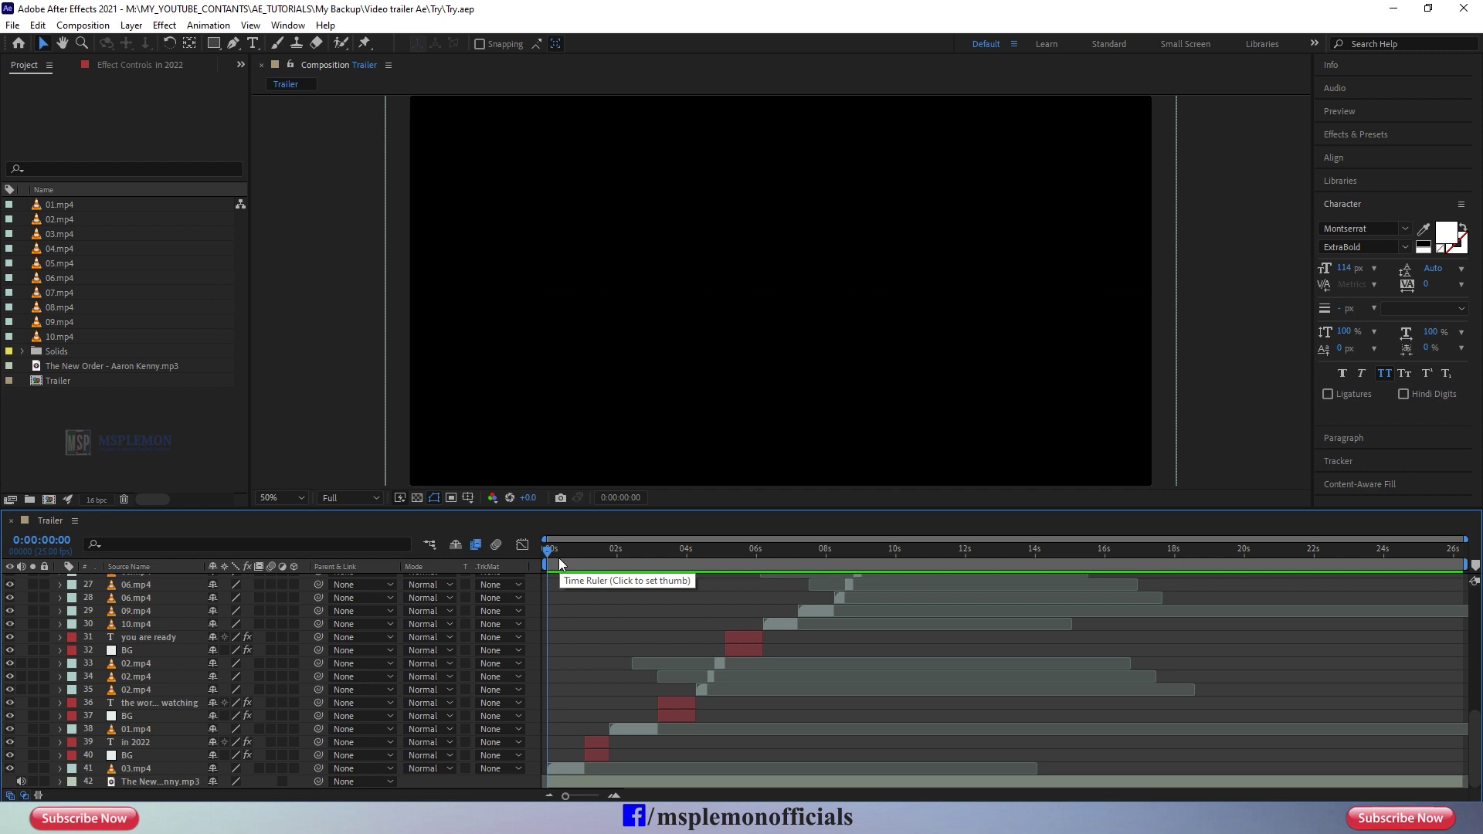
Step: Play the finished Trailer composition from its beginning to review the result
left_click_drag(561, 564, 562, 564)
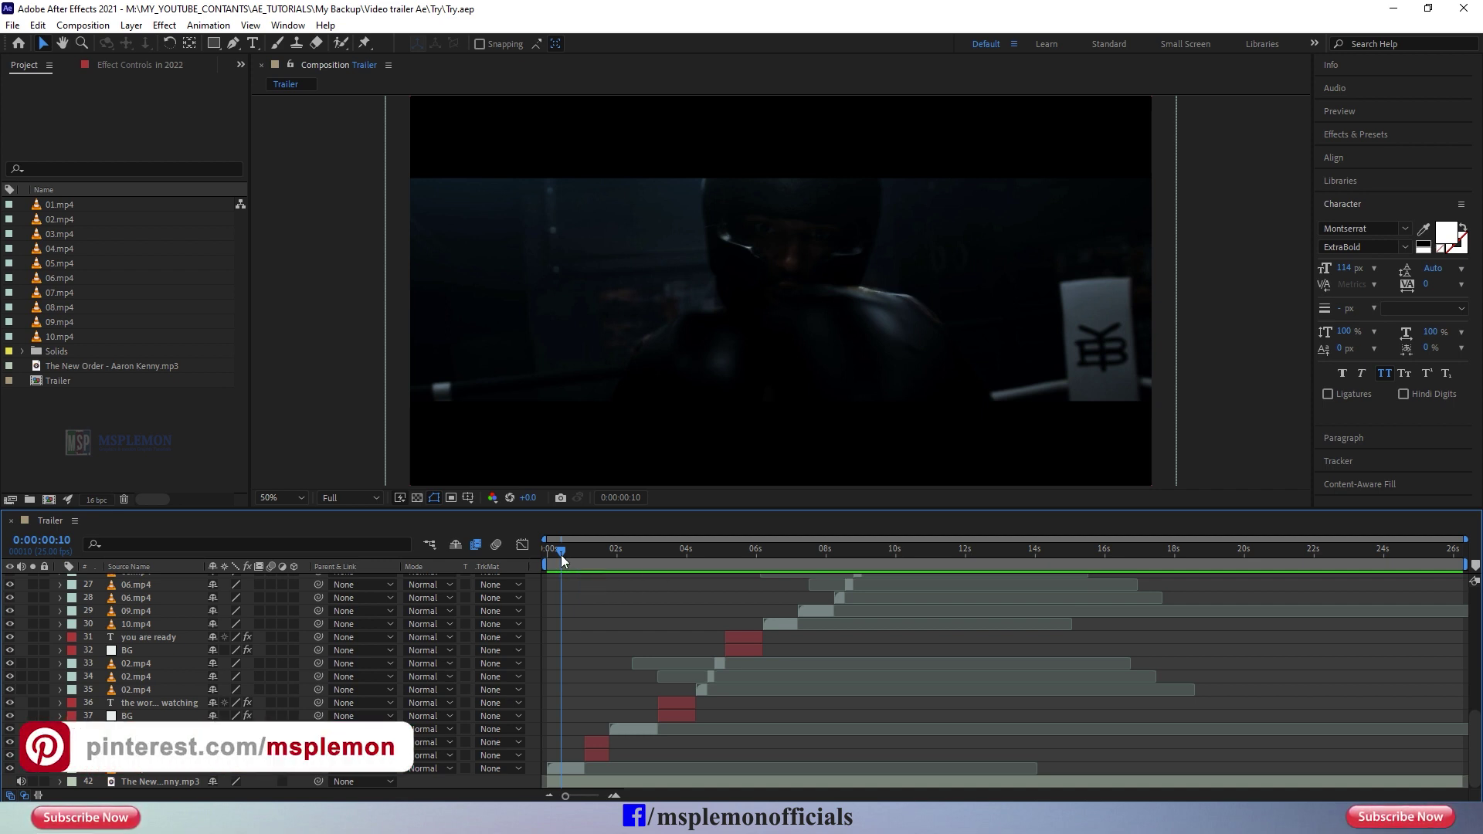
left_click_drag(562, 562, 536, 560)
key("space")
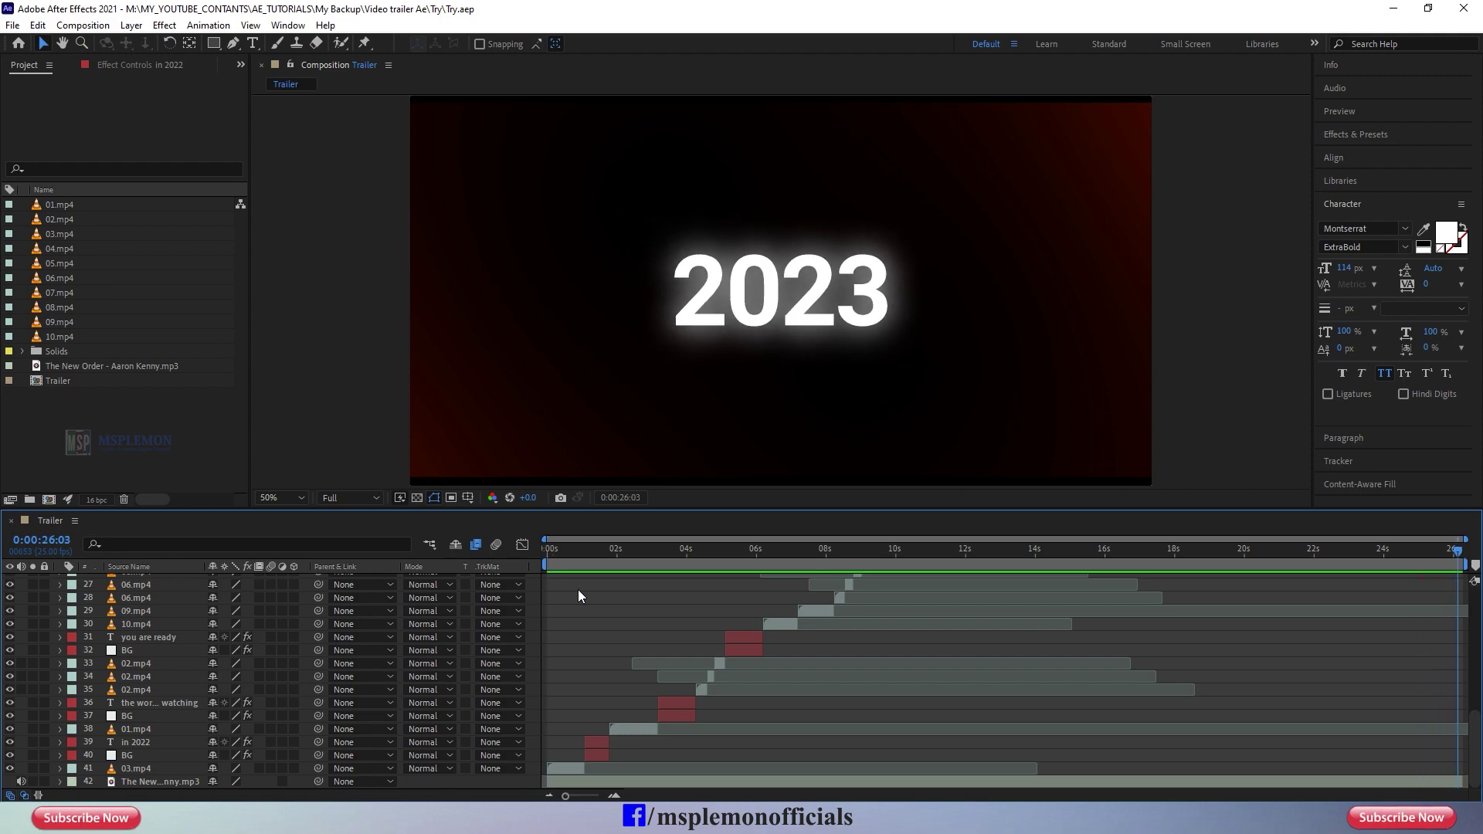
key("space")
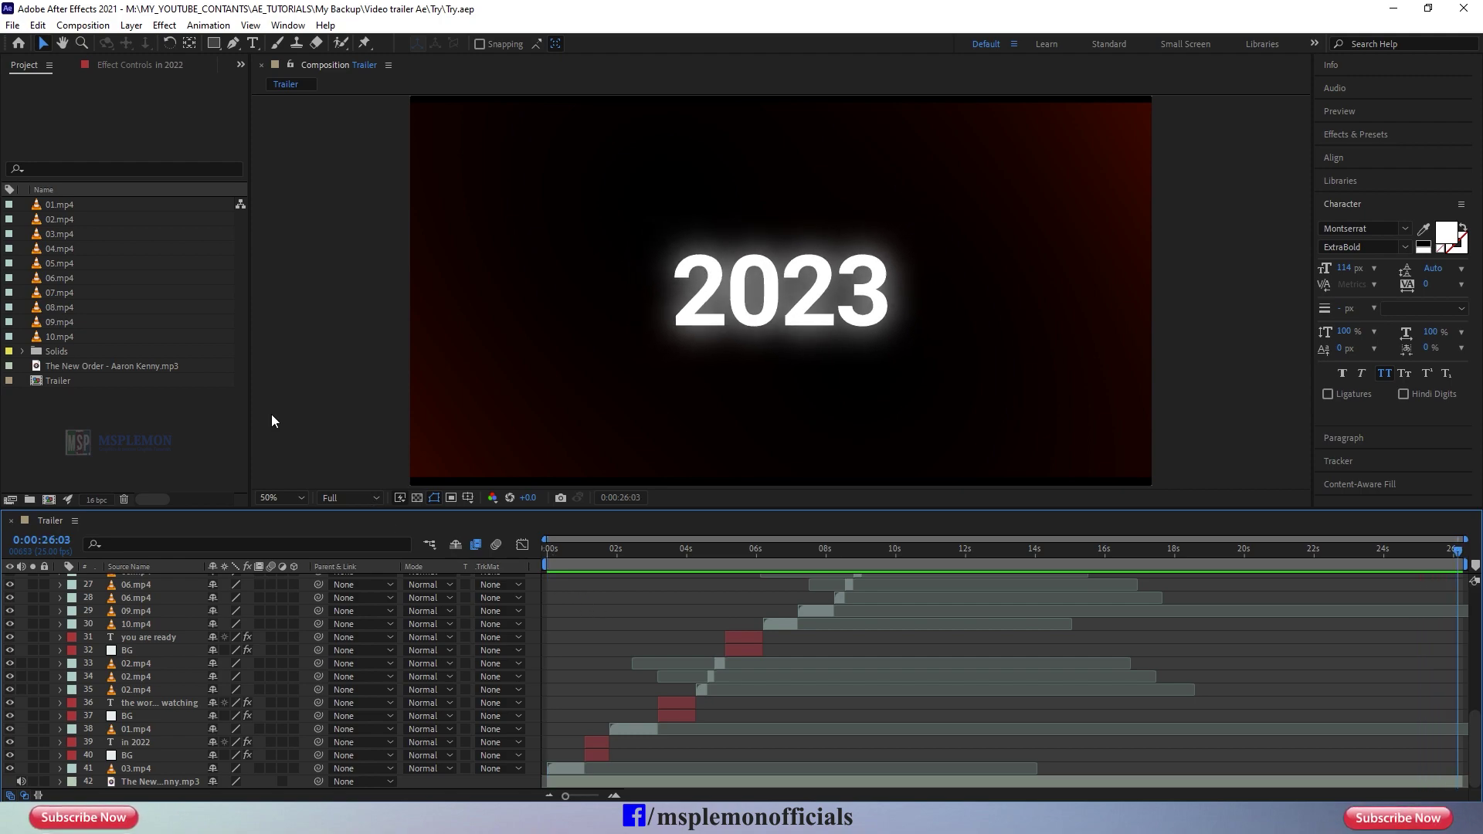
Step: Examine the project's video clips 01.mp4 to 10.mp4, the music track and the Trailer composition with its layer timeline
left_click(60, 205)
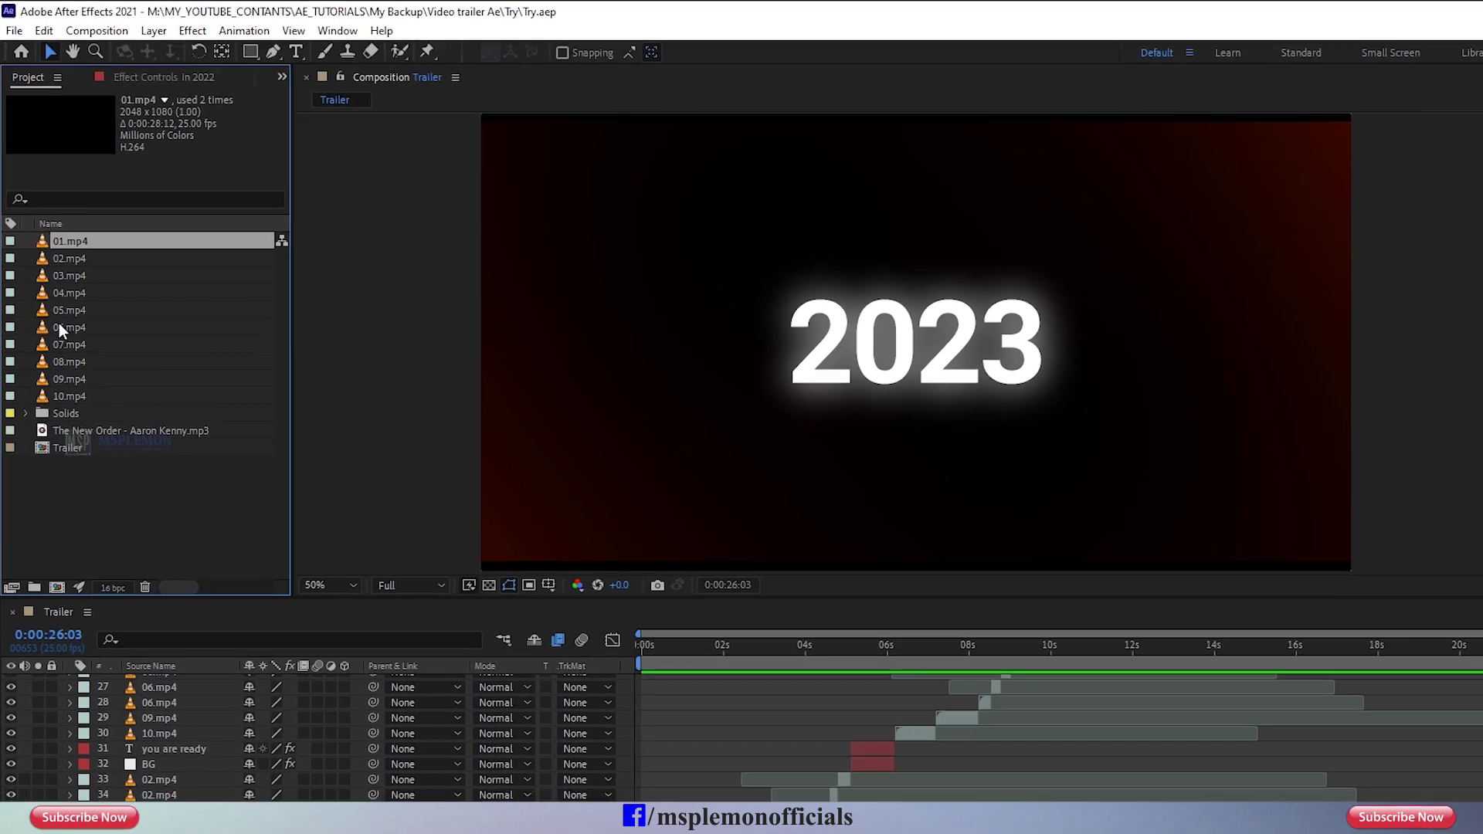
left_click(67, 377)
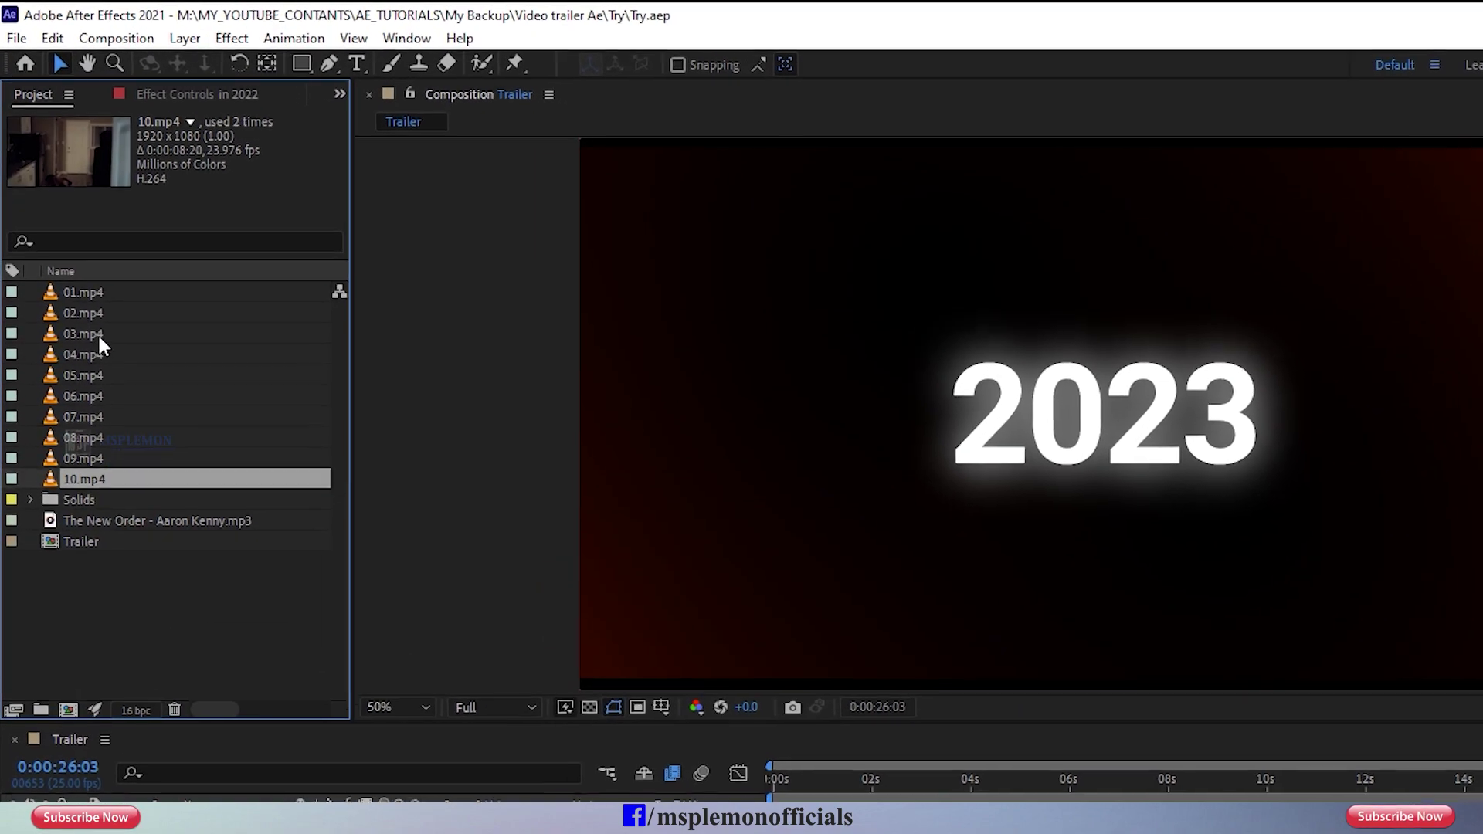
left_click(93, 502)
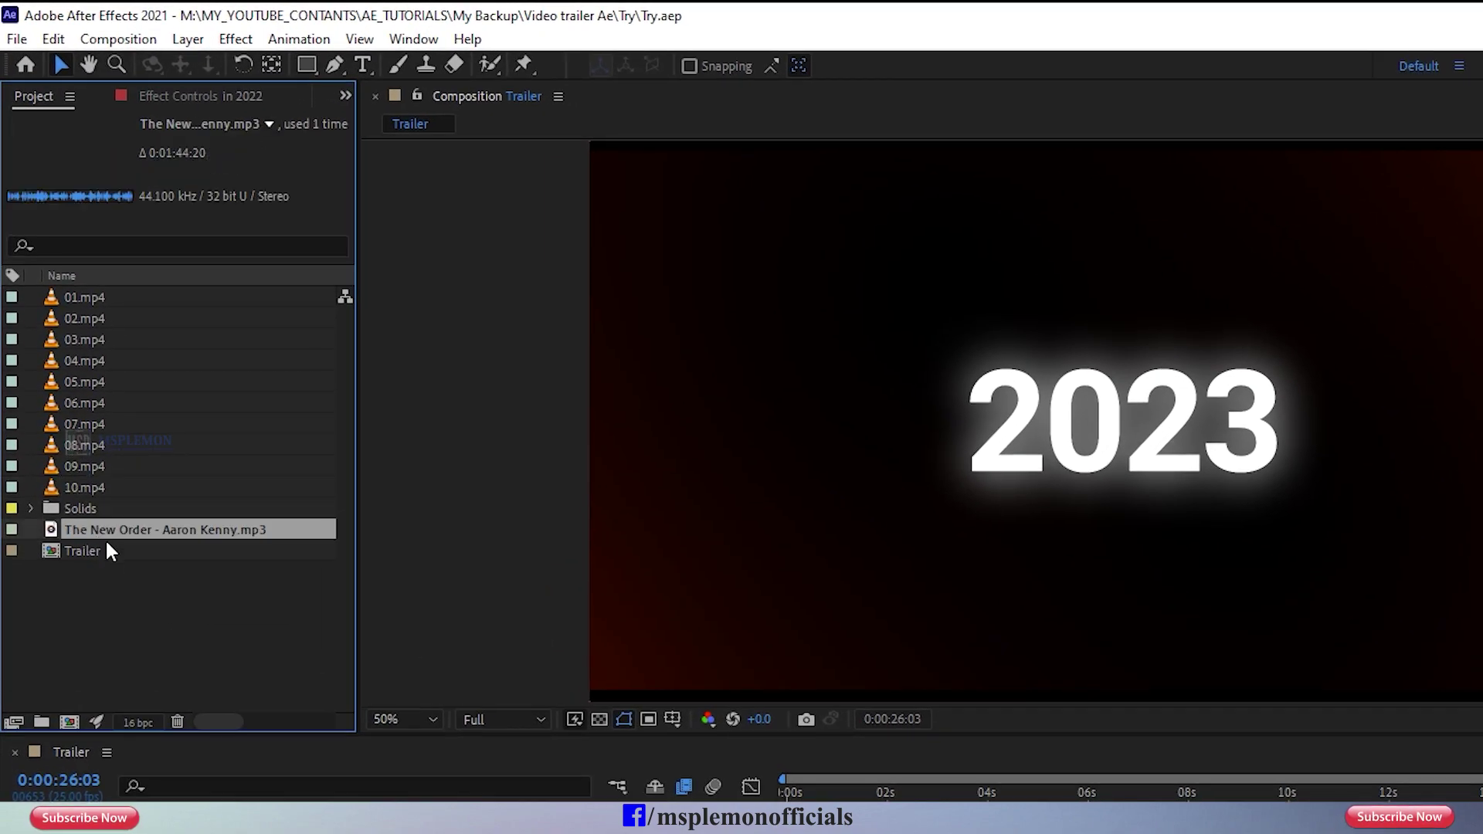
left_click(78, 549)
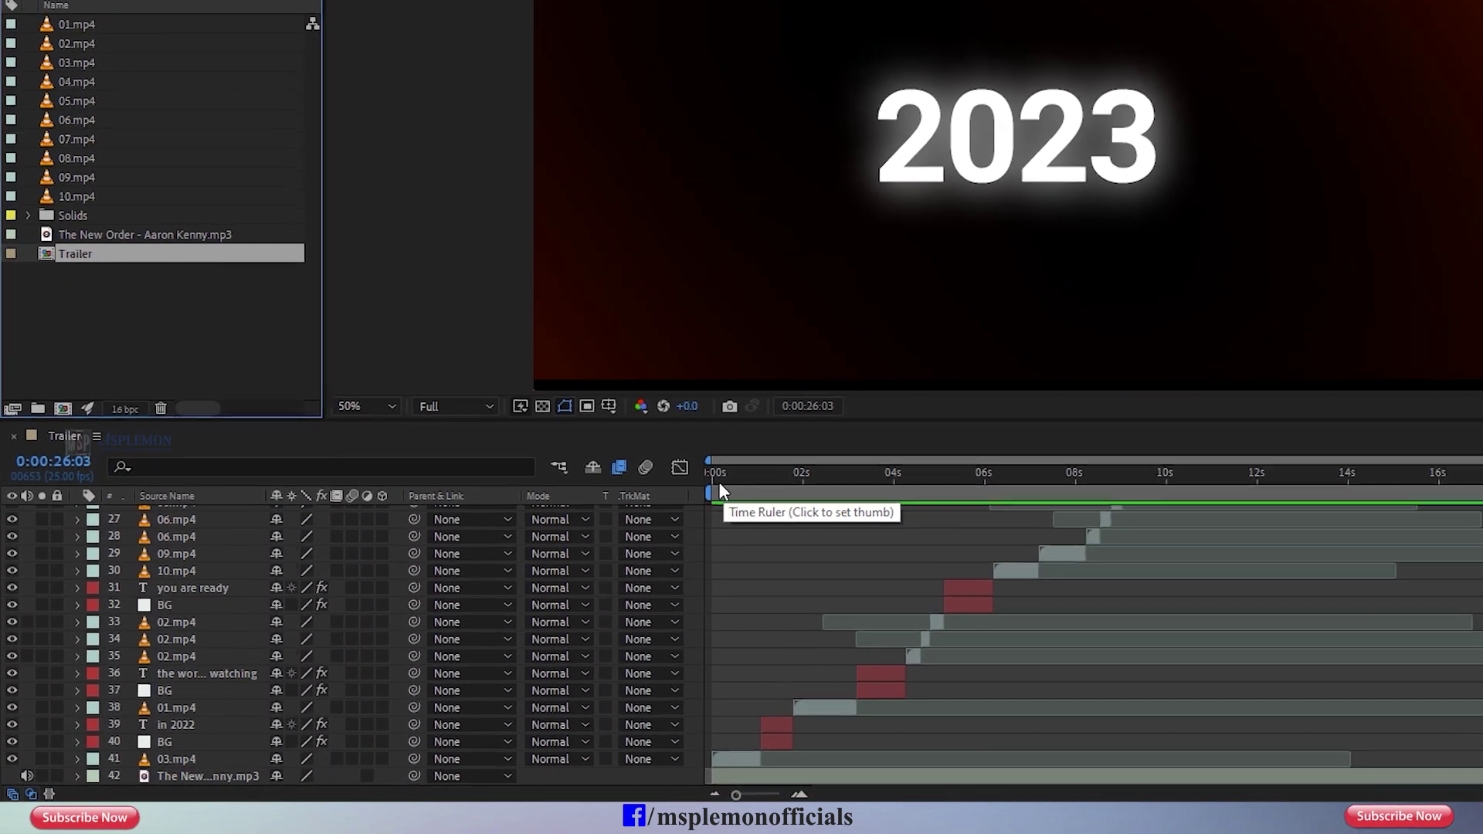
left_click(717, 491)
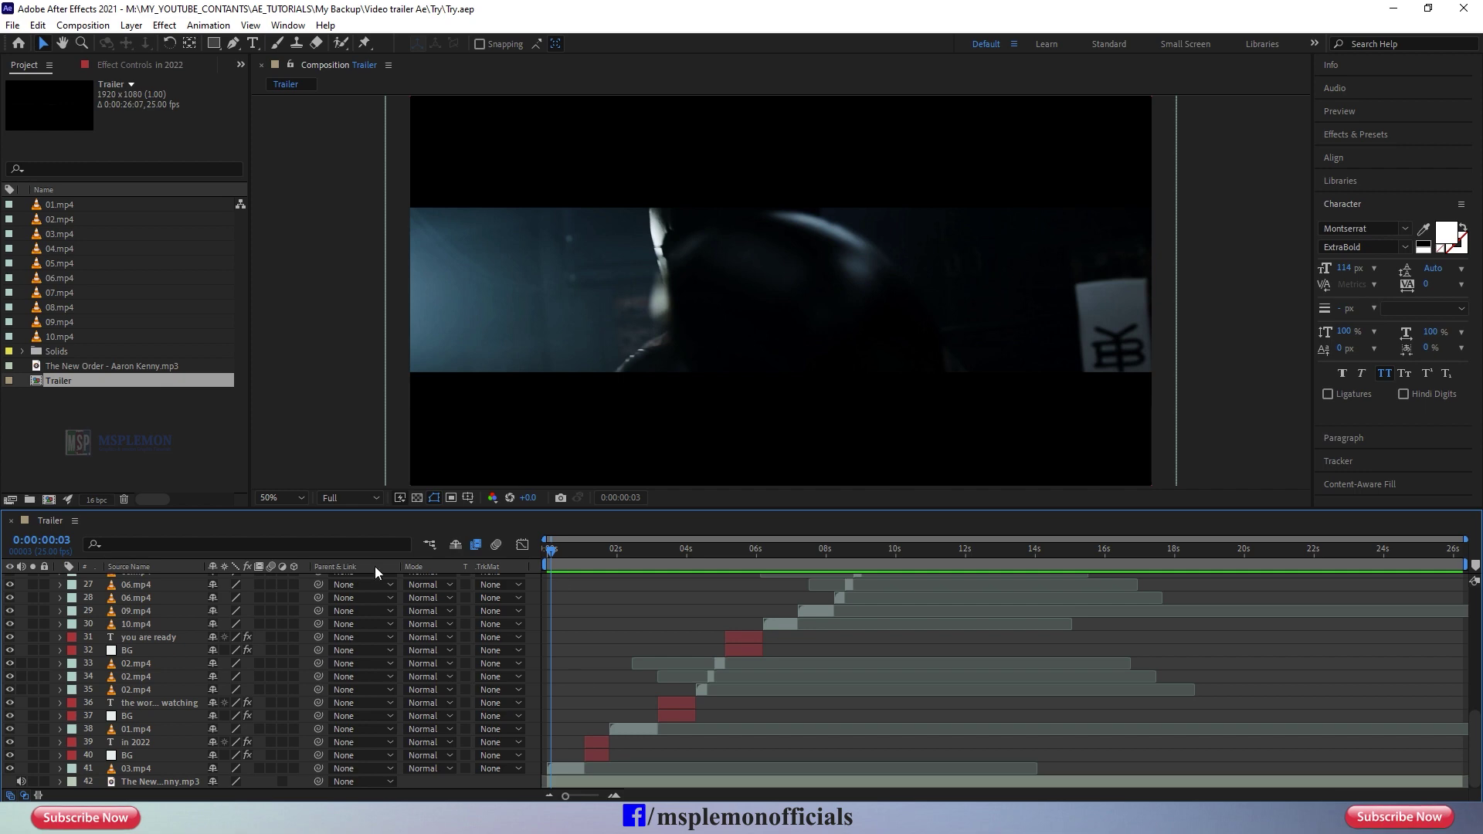
Step: Create a composition with the HDTV 1080 25 preset and add a 1920 x 1080 black solid named NTSC
left_click(48, 500)
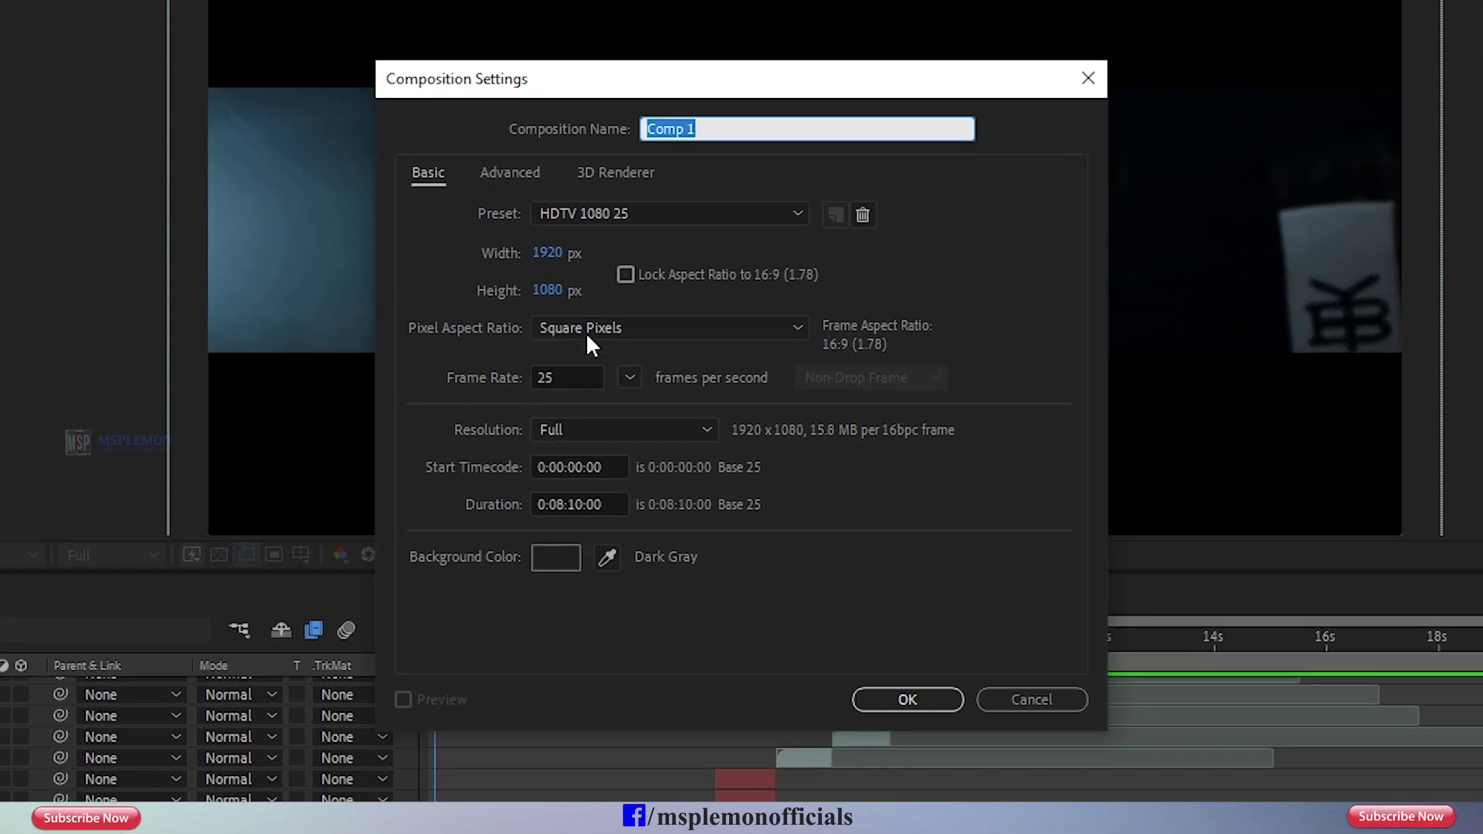
left_click(885, 701)
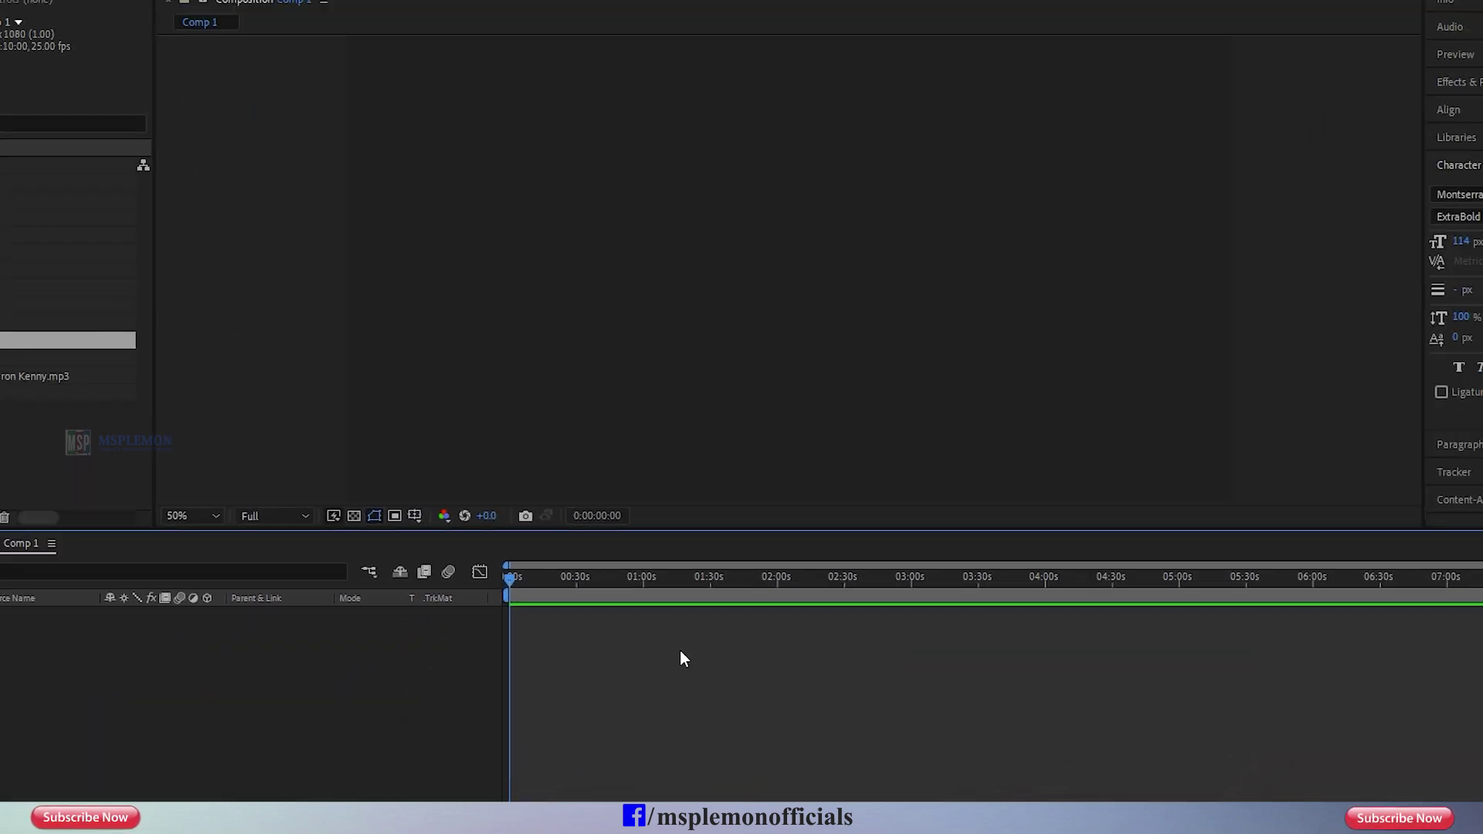
right_click(608, 653)
mouse_move(739, 461)
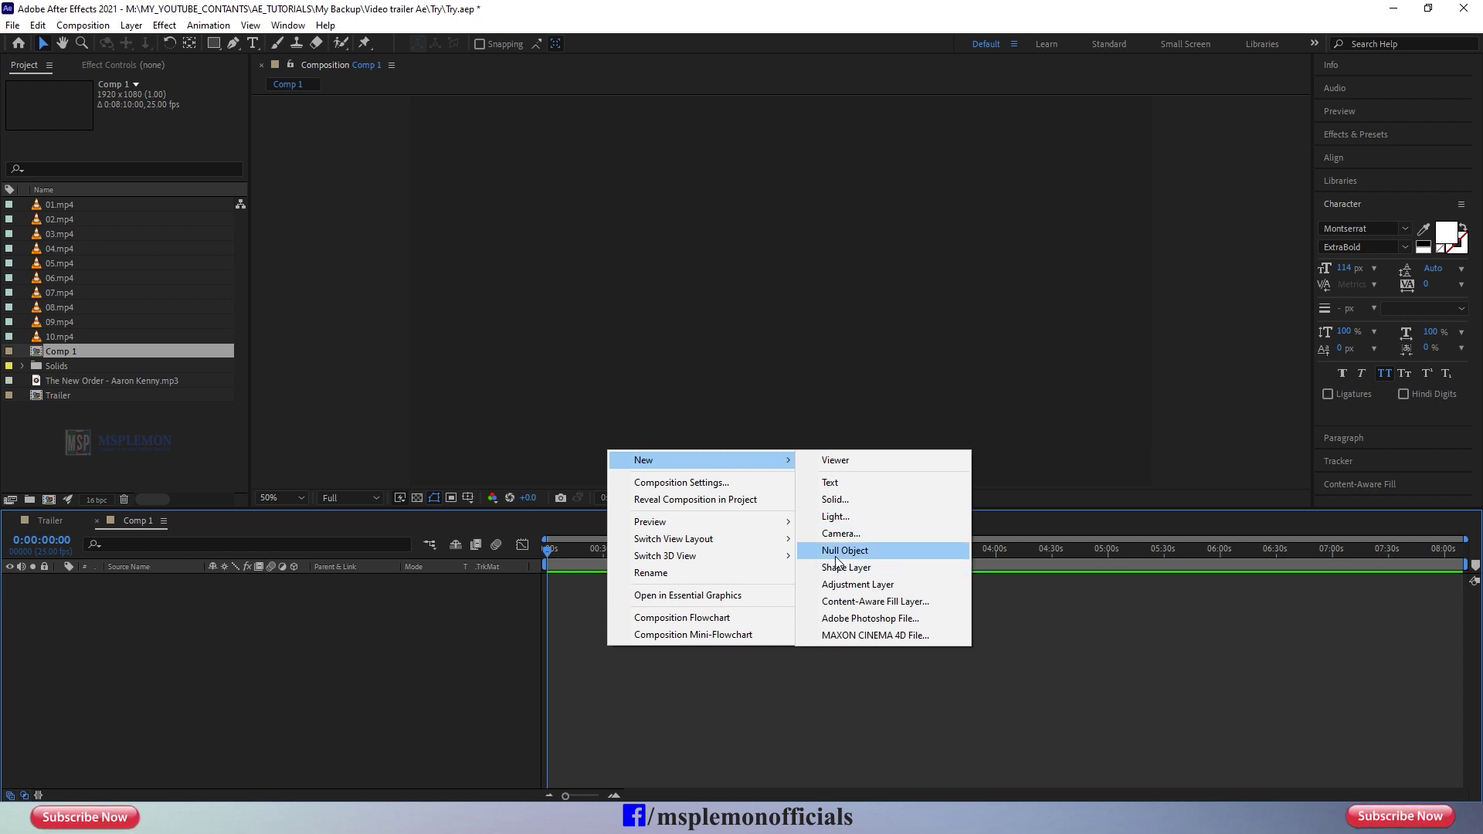
left_click(839, 501)
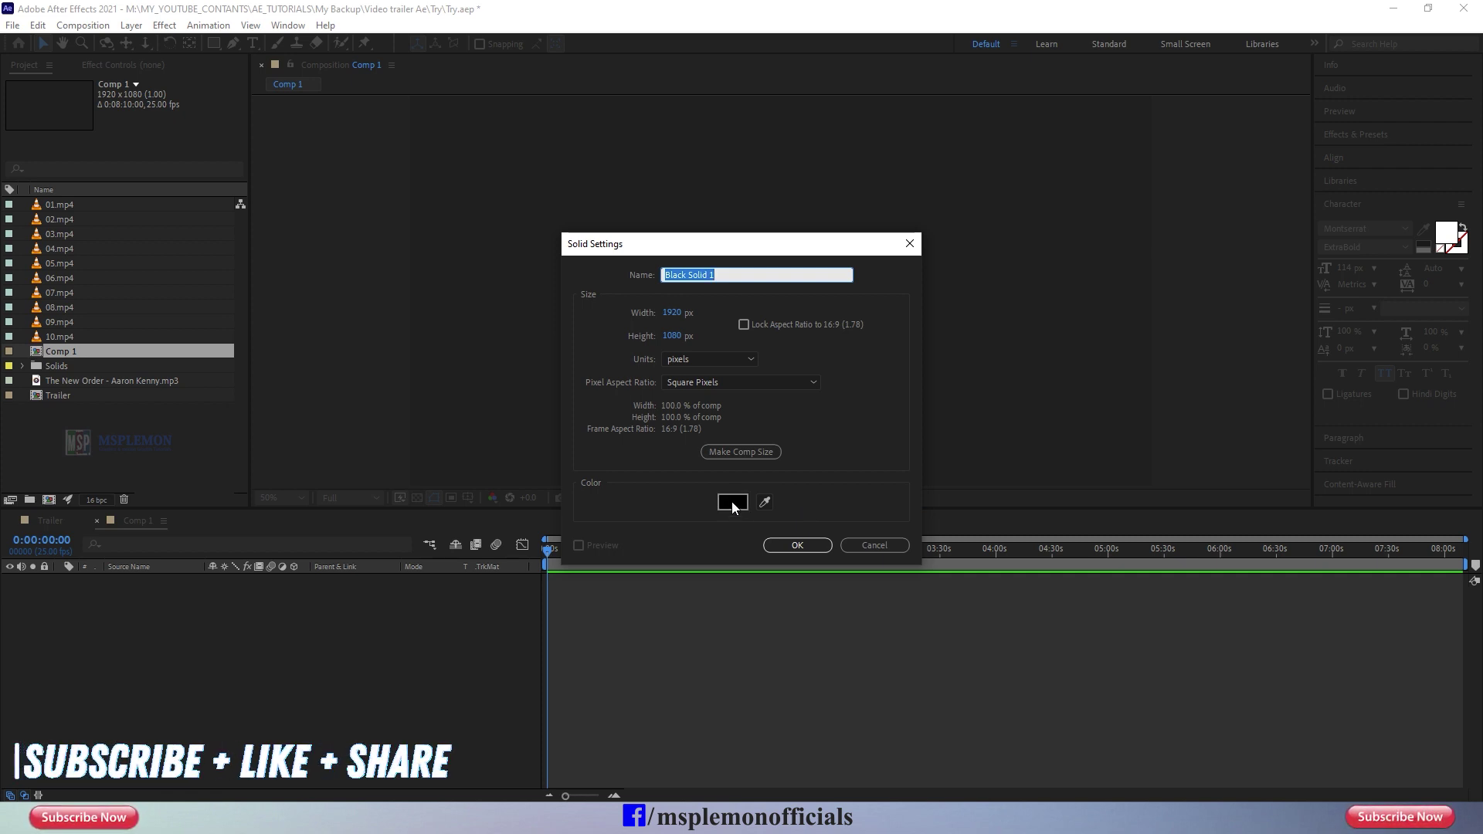
type("NTSC")
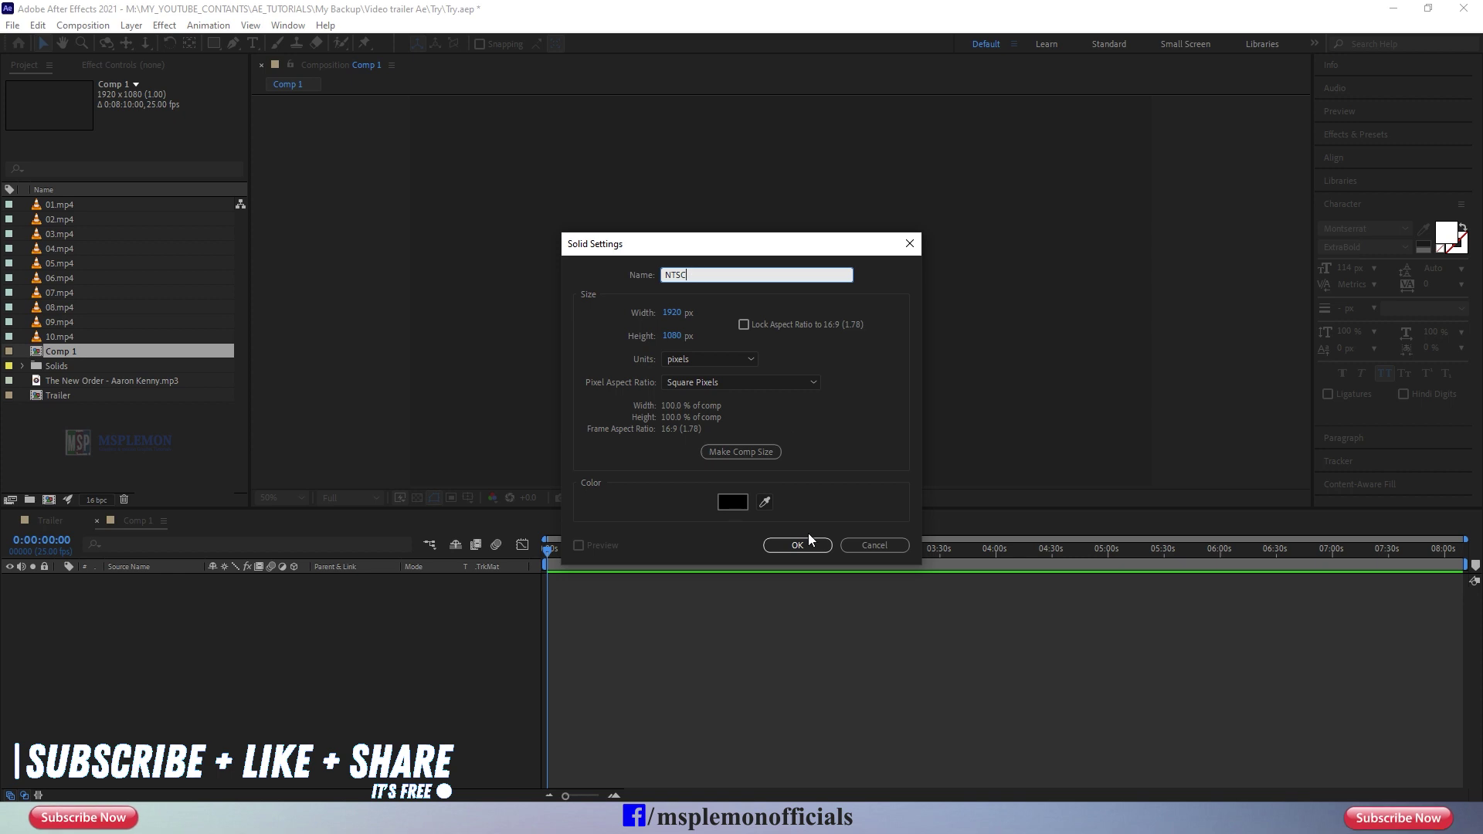
left_click(809, 541)
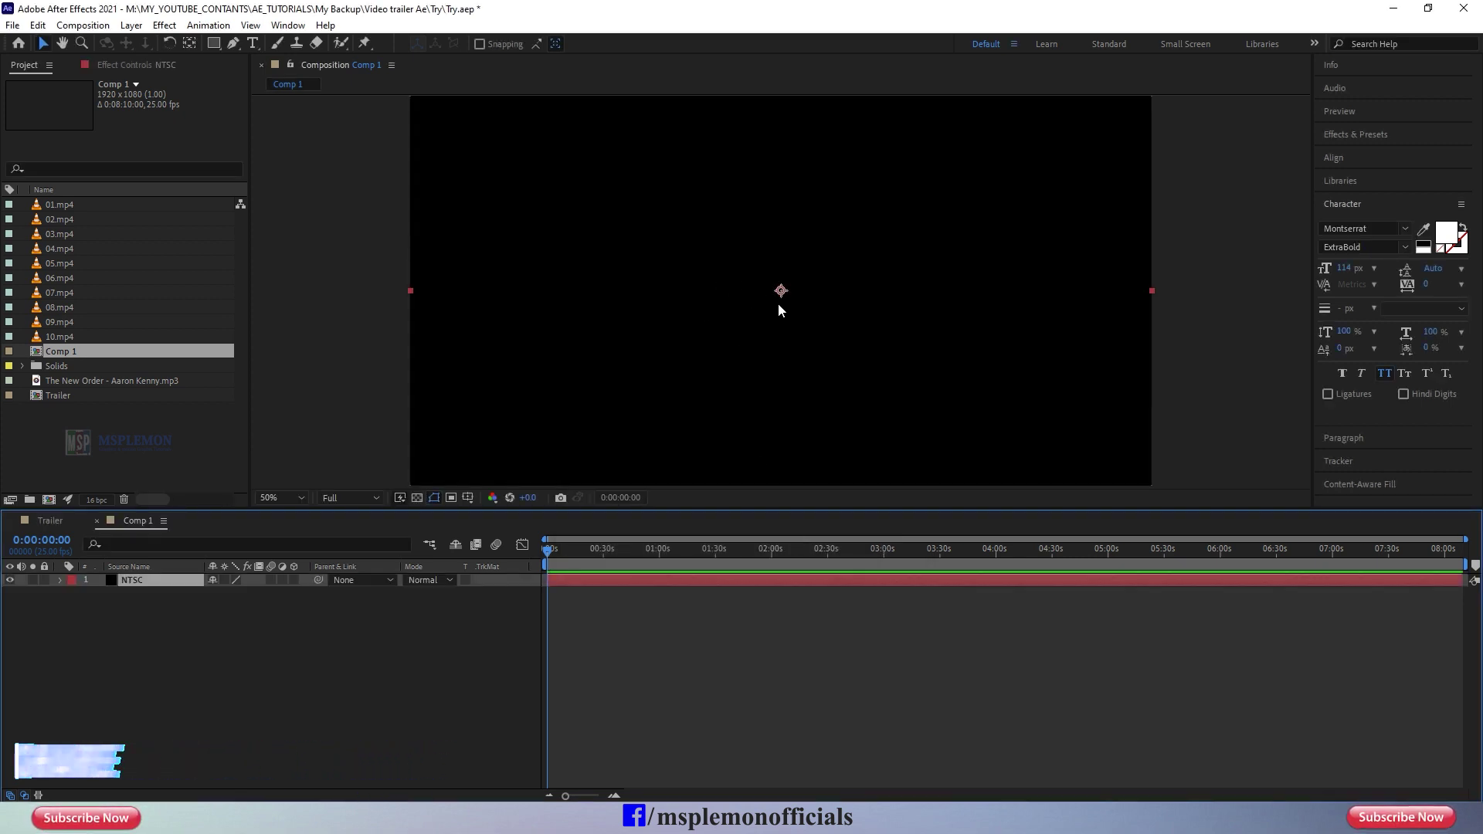
Step: Show the Title/Action Safe overlay and draw a rectangular mask covering the lower half of the NTSC solid
key("comma")
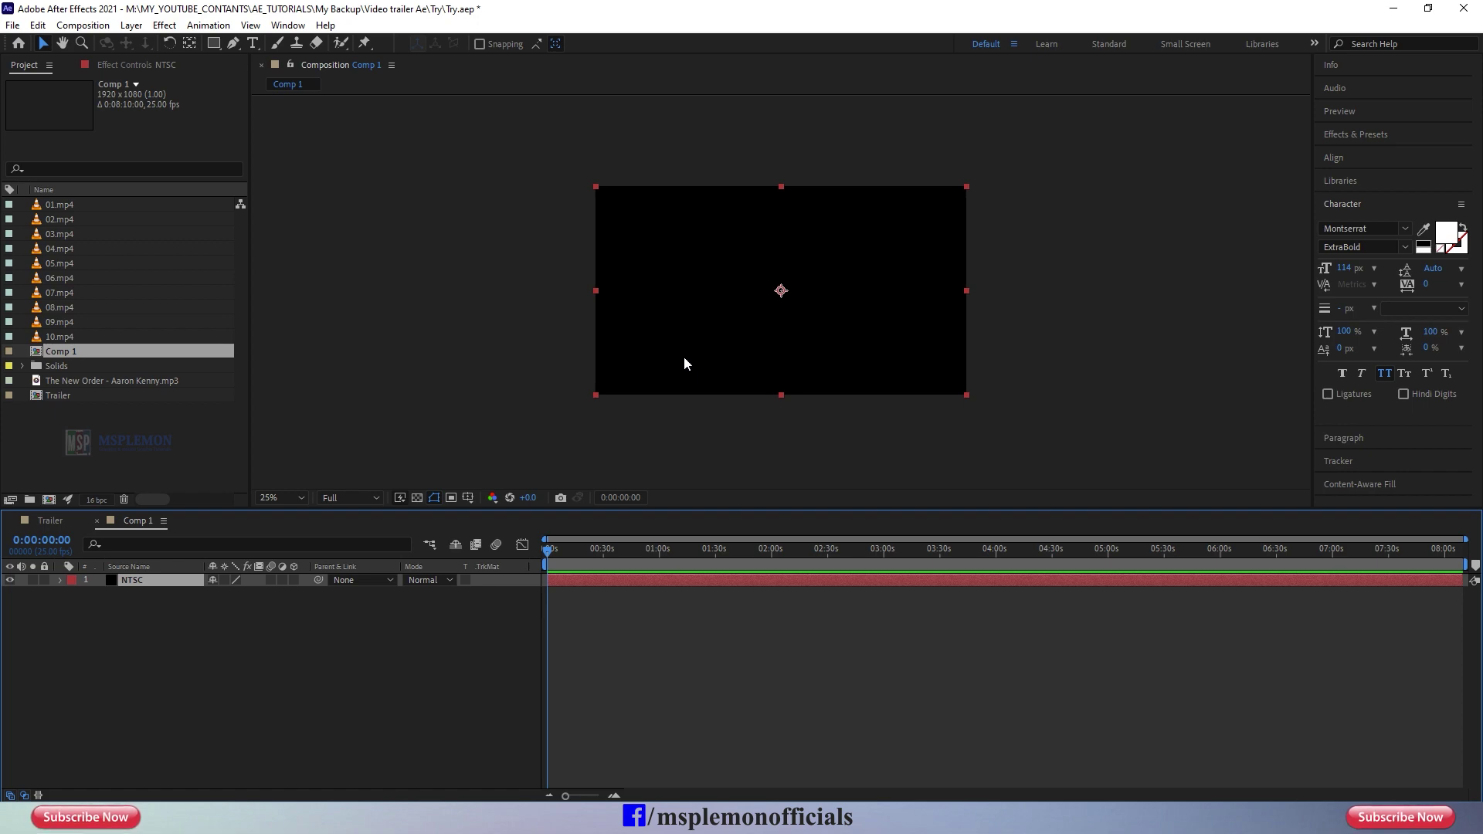
left_click(467, 497)
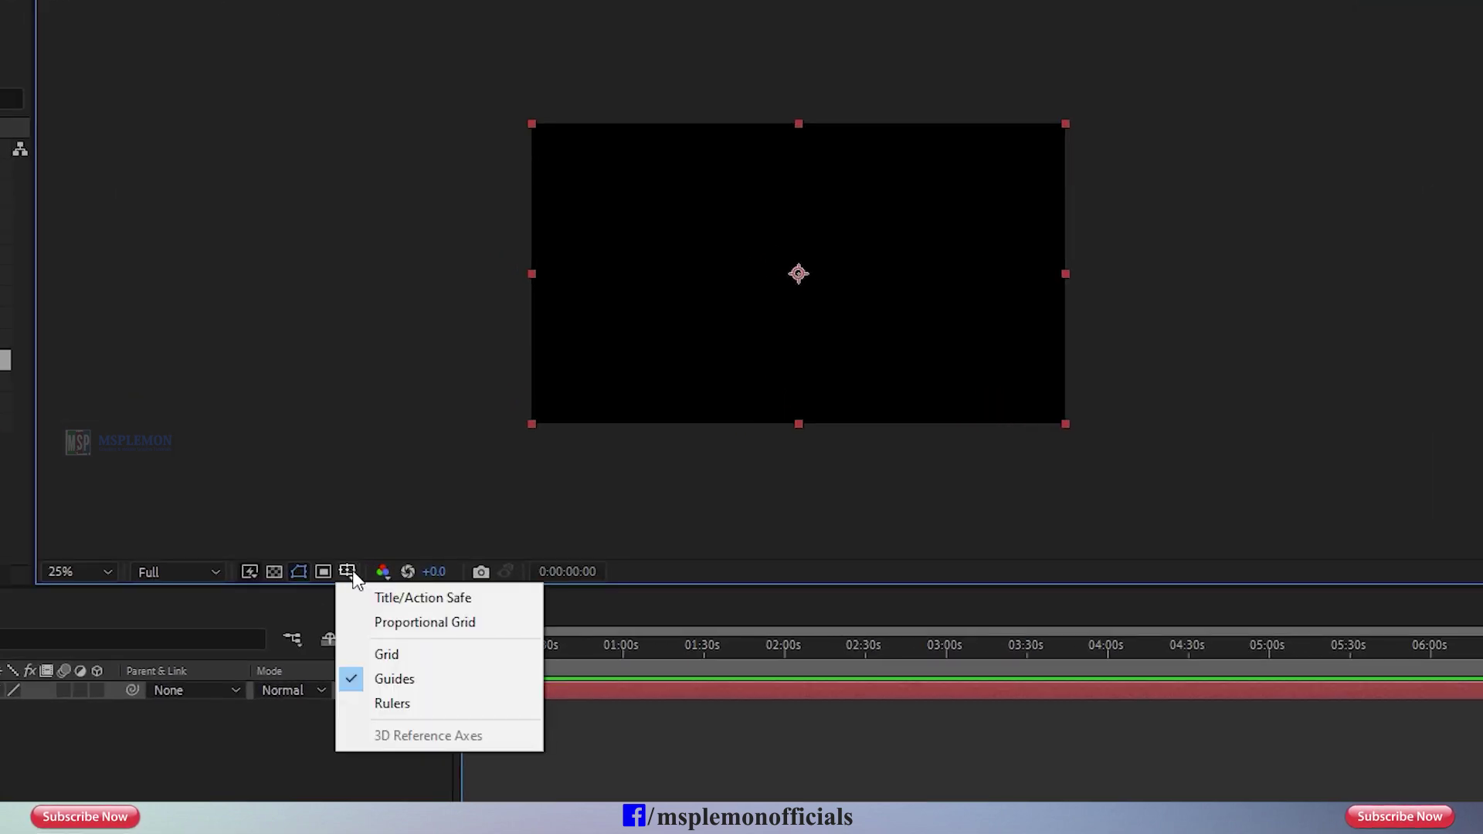
left_click(428, 600)
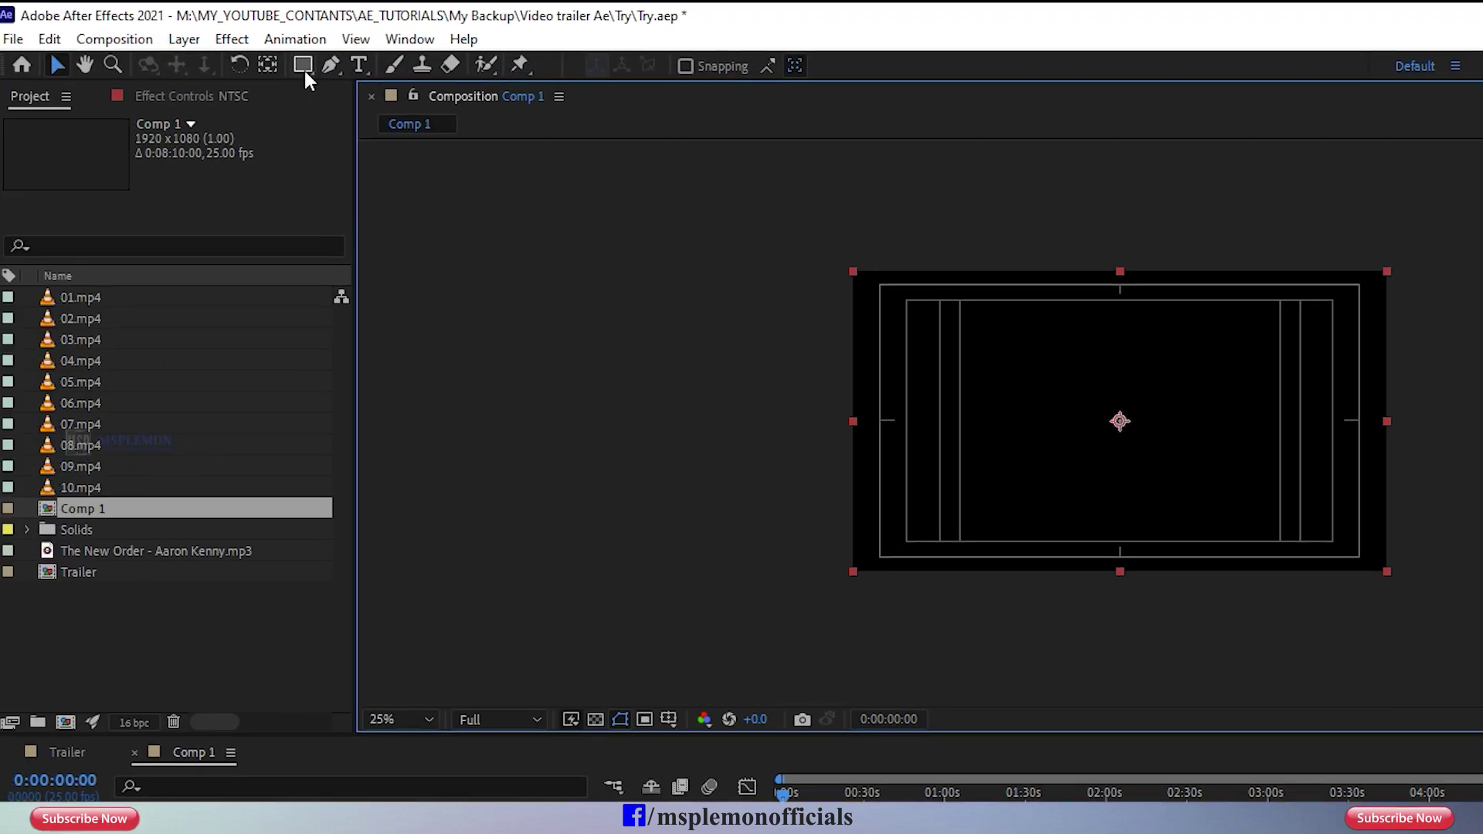
left_click(302, 65)
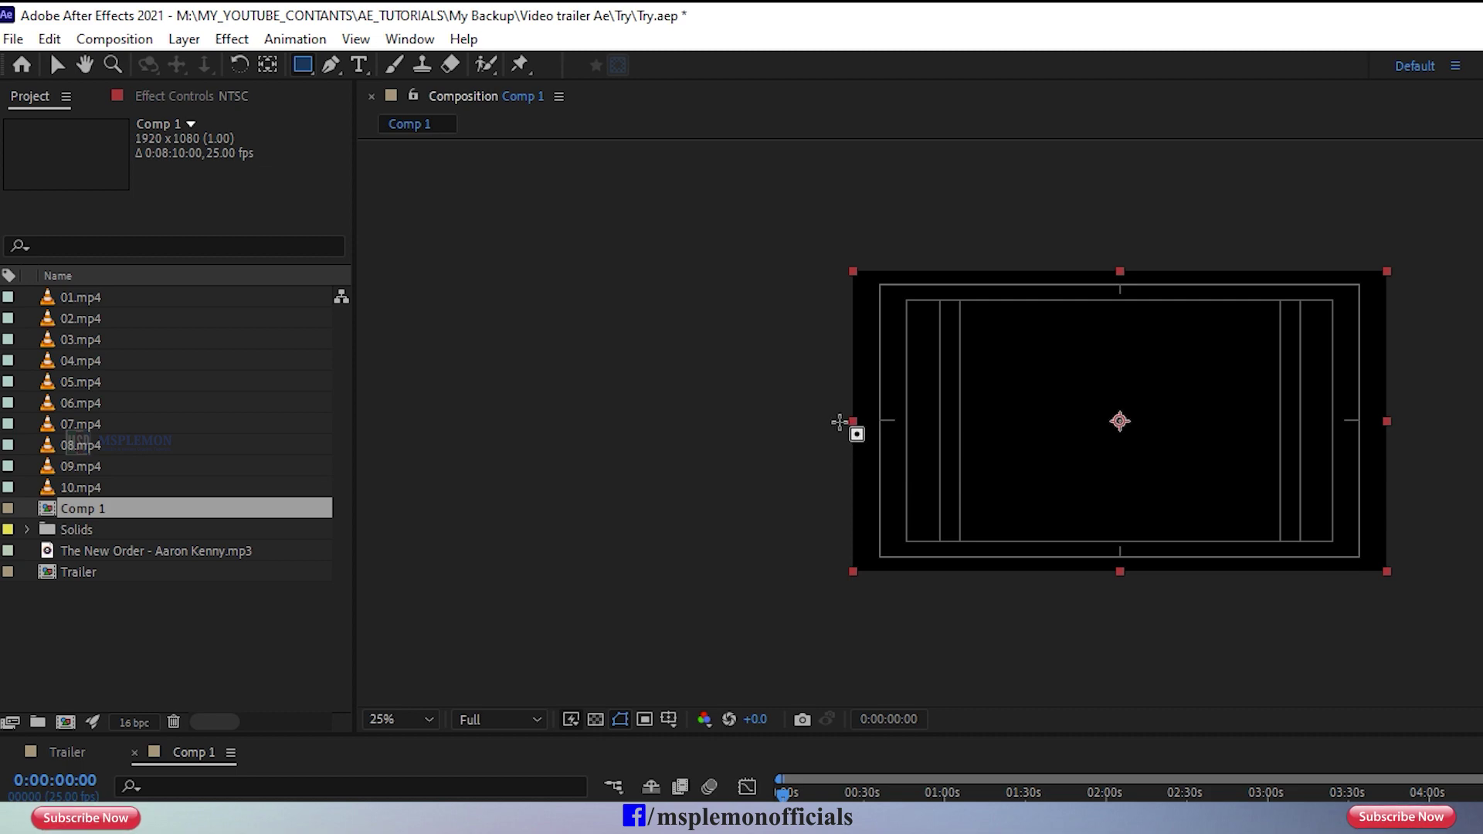
left_click_drag(839, 421, 1401, 602)
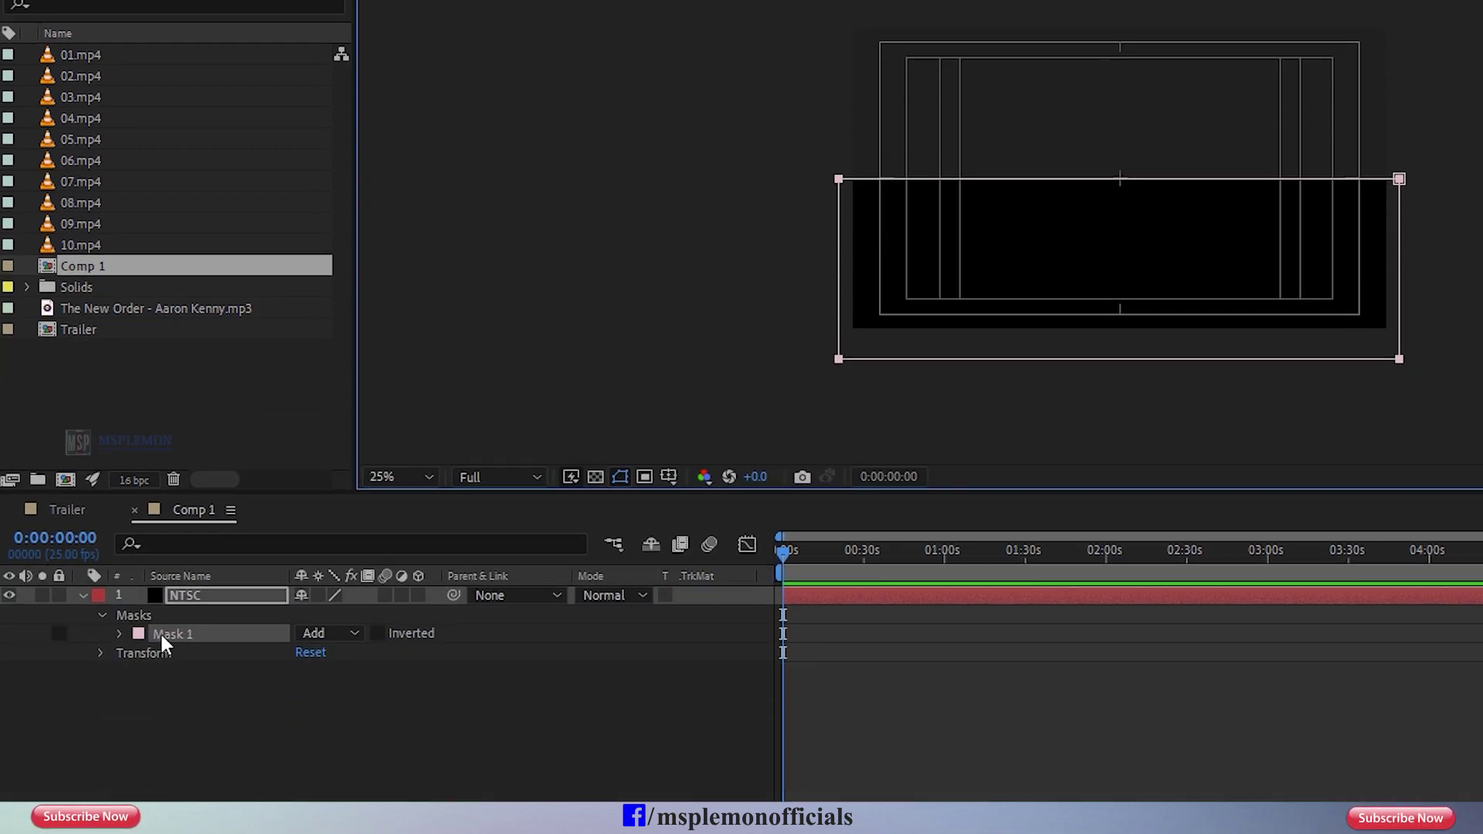
Step: Duplicate the NTSC layer's mask and flip the copy upward across the centre line to cover the upper half
left_click(171, 634)
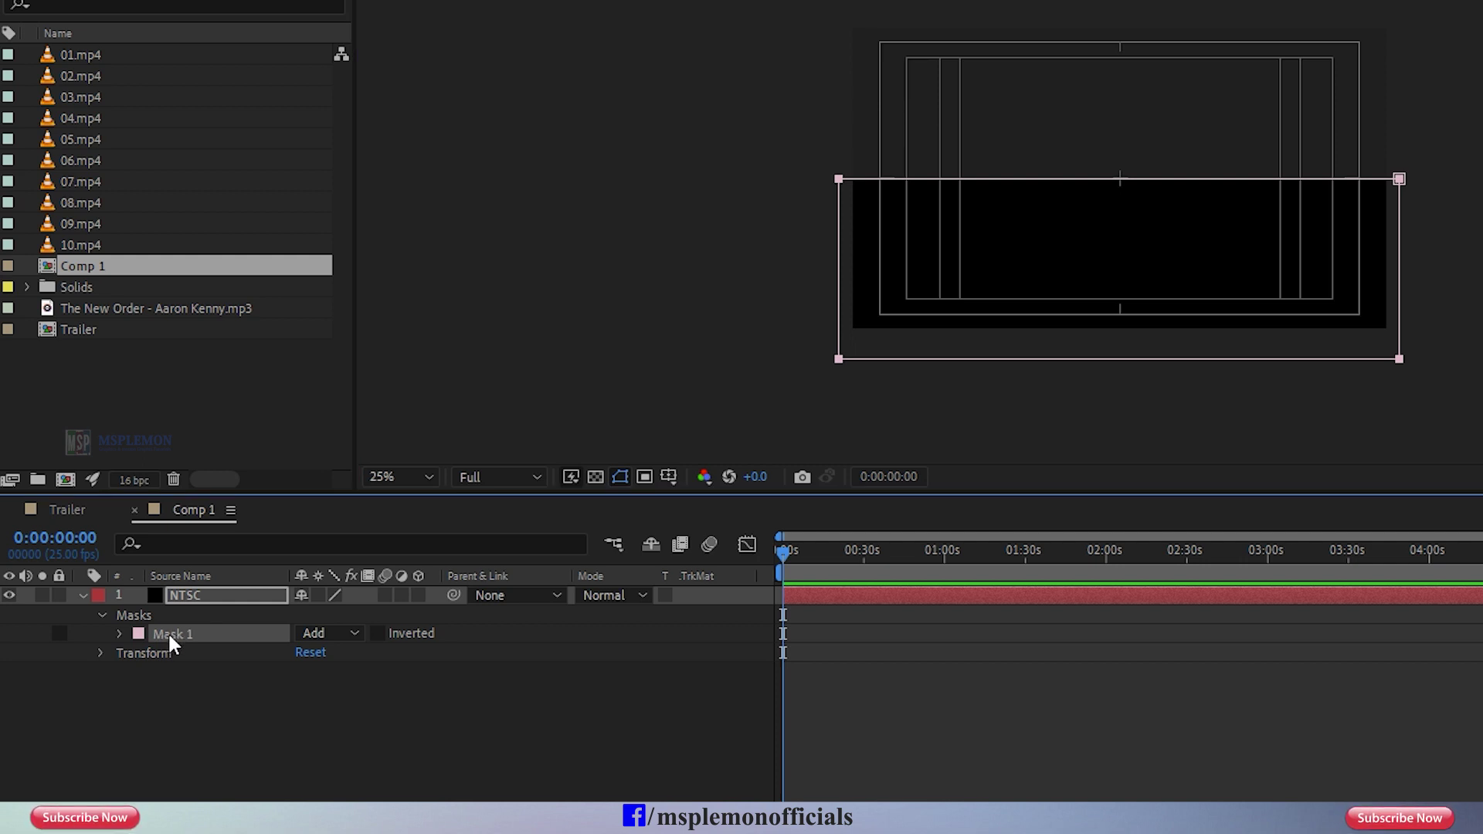
key("ctrl+d")
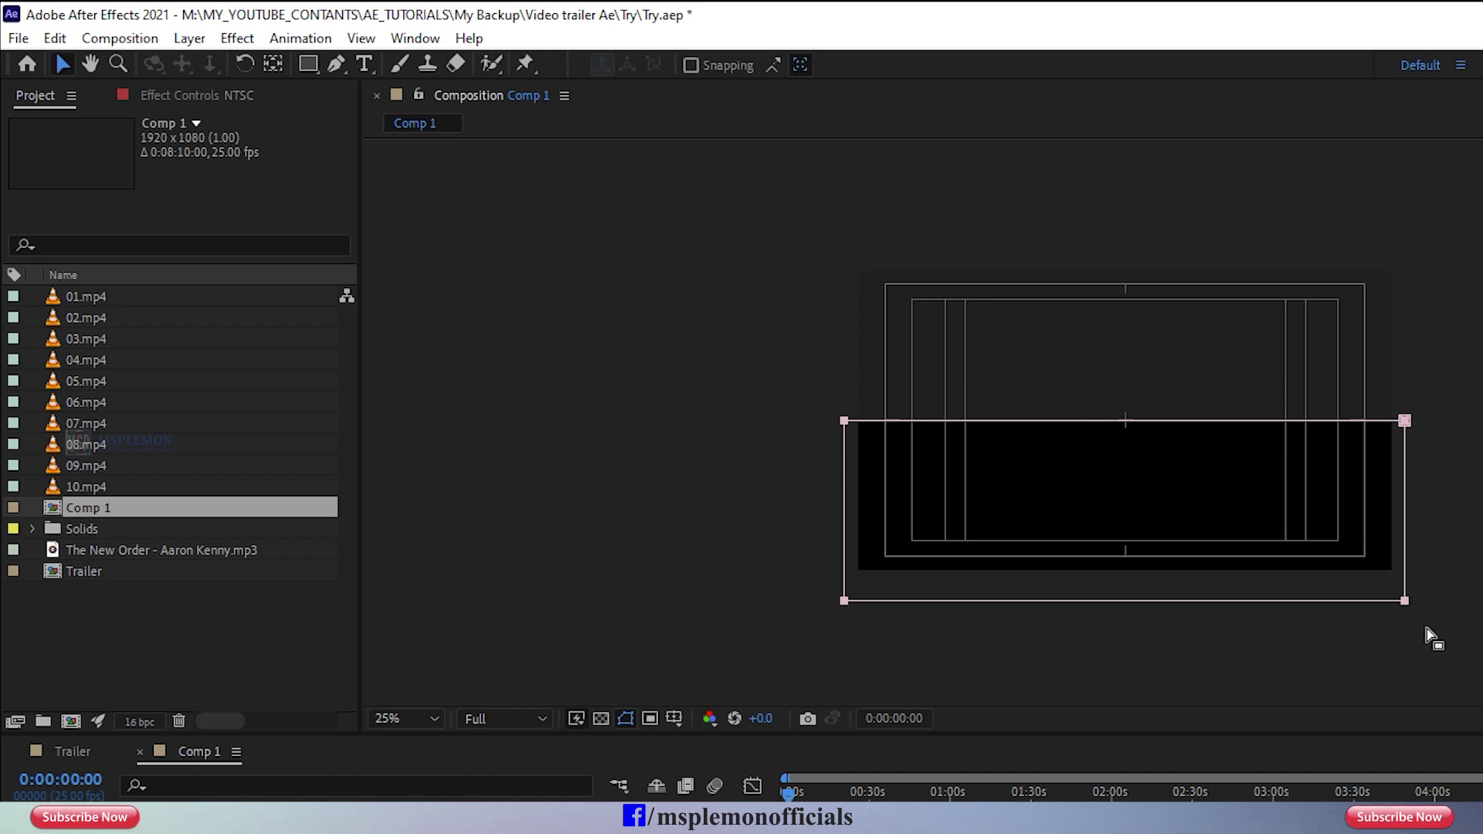
left_click(1407, 606)
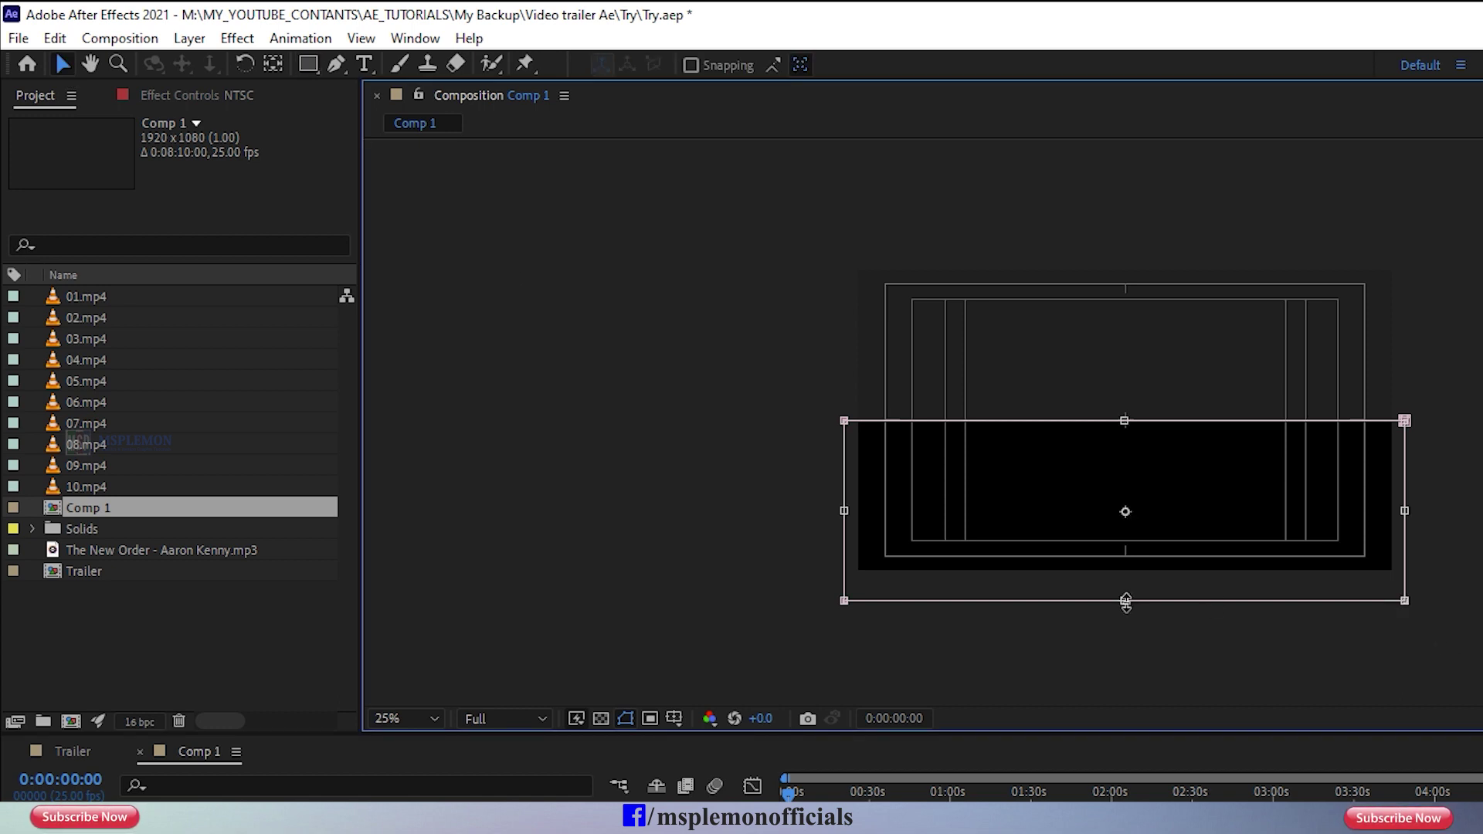
left_click_drag(1126, 602, 1127, 249)
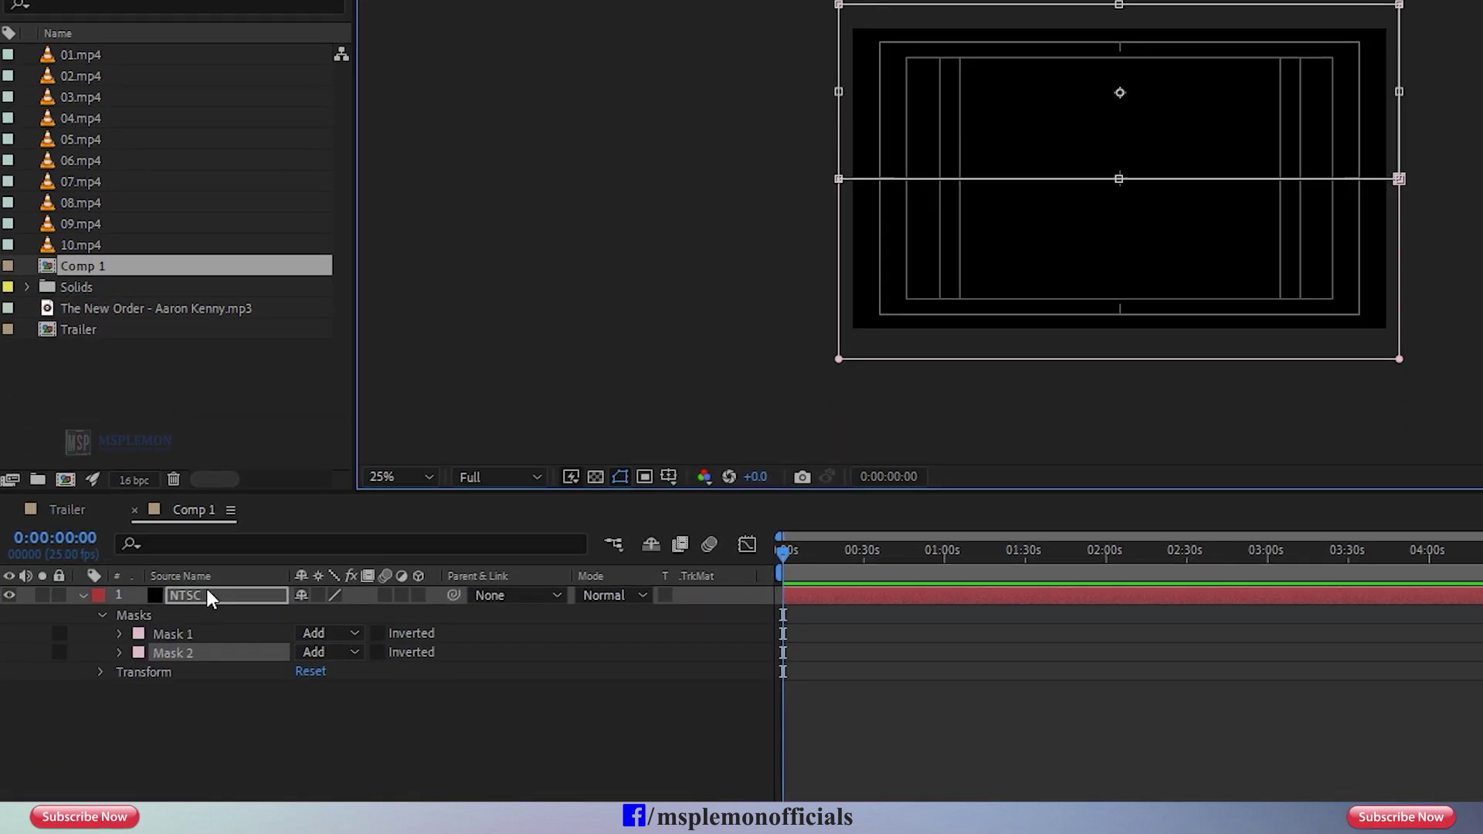
Step: Reveal the NTSC layer's mask paths and set Mask Path keyframes for Mask 1 and Mask 2 at 0:00:00:00
left_click(210, 723)
key("m")
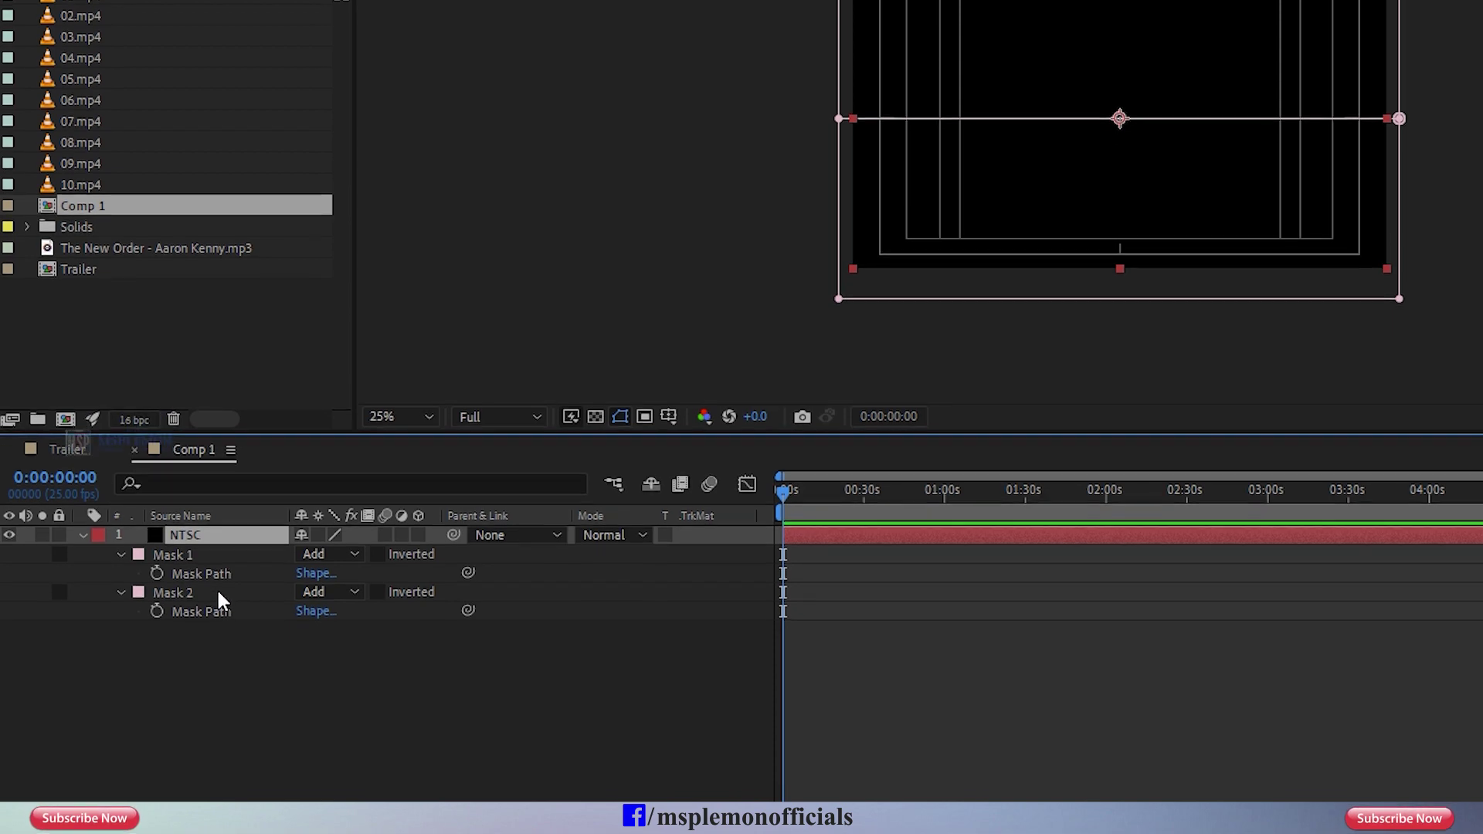
left_click(156, 520)
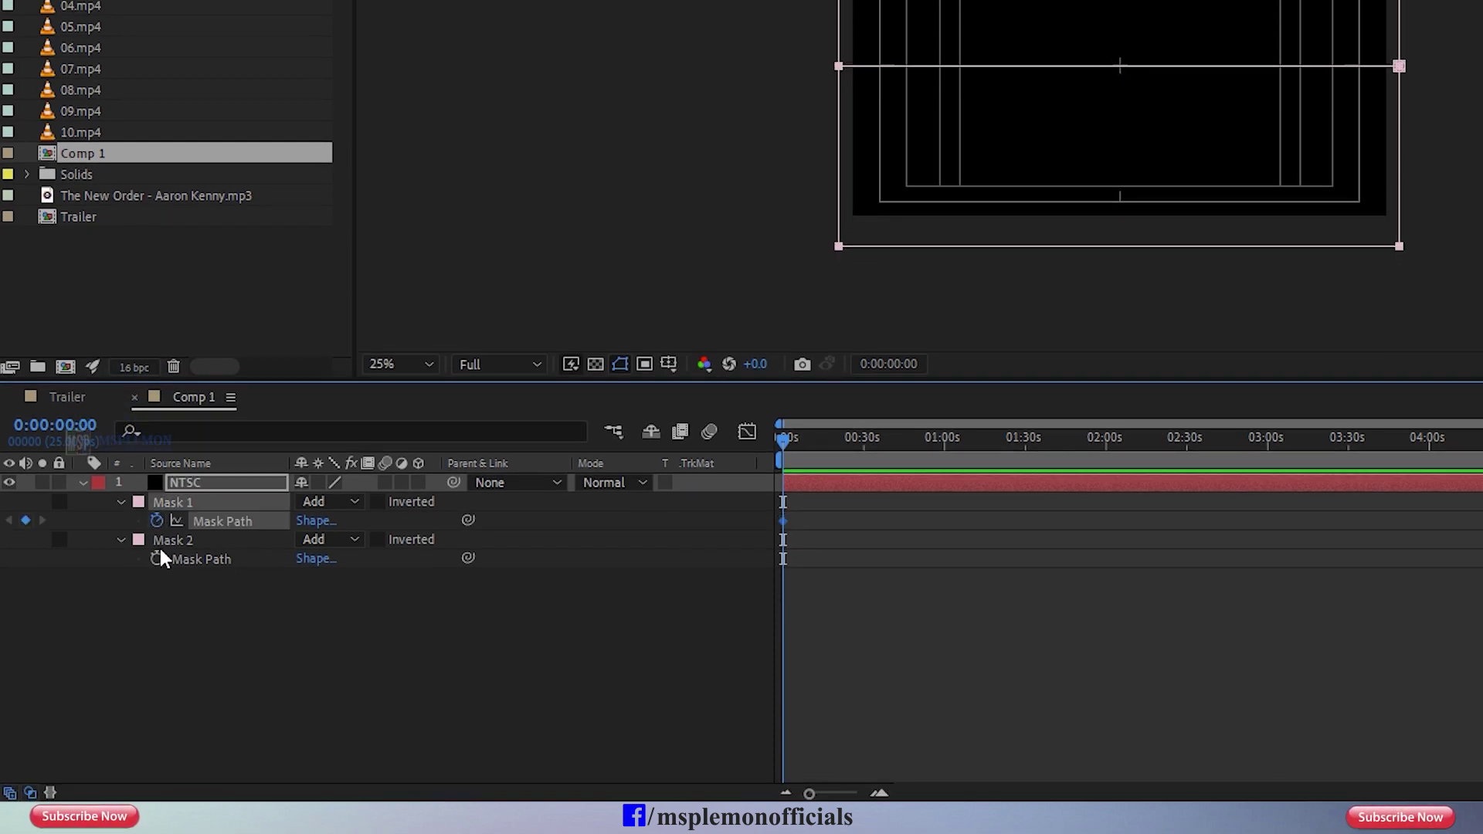
left_click(157, 557)
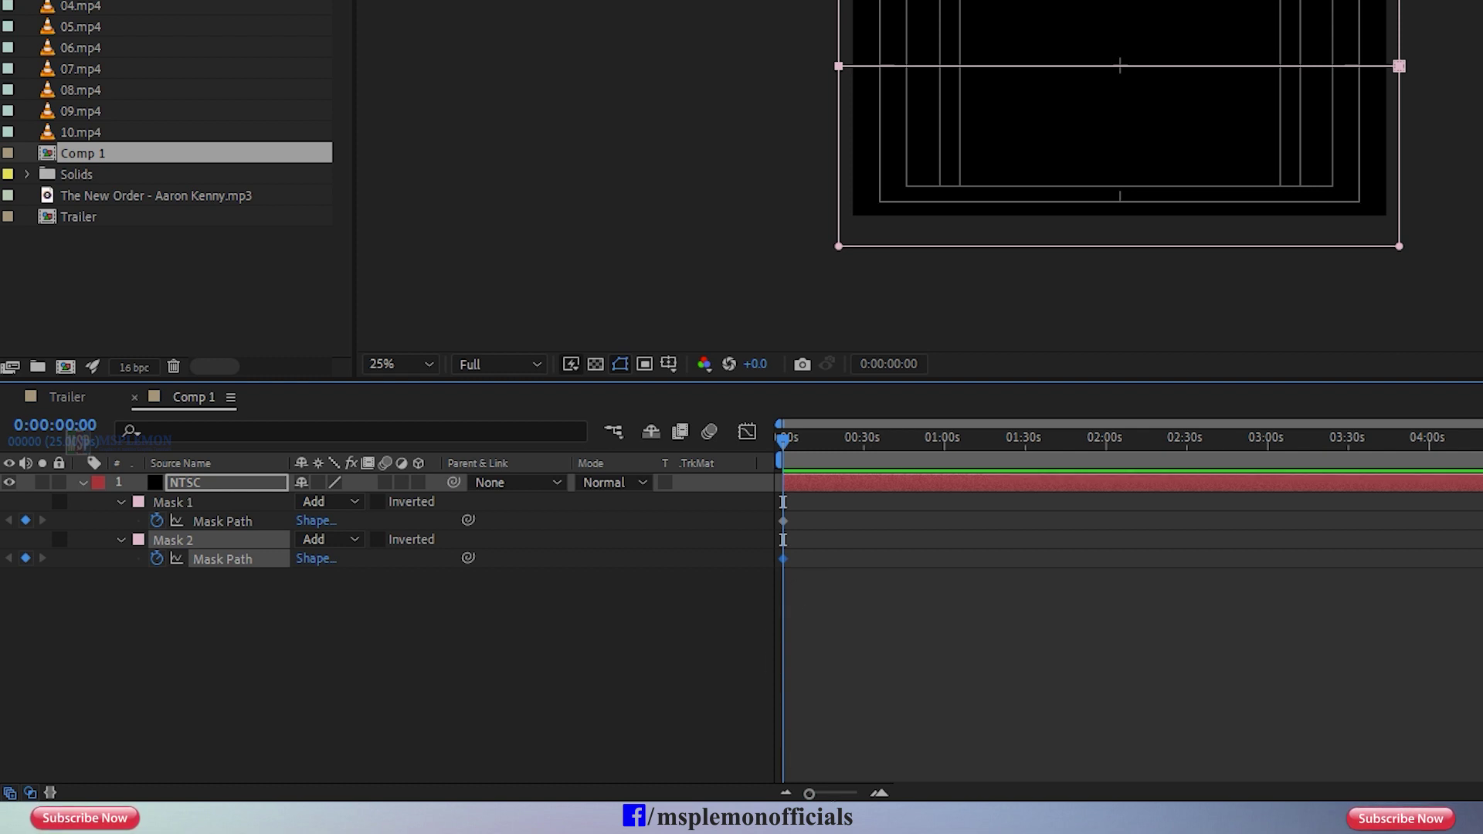
Step: At 0:00:01:00, pull the inner edges of both masks apart to the upper and lower title-safe lines
left_click_drag(813, 792, 857, 793)
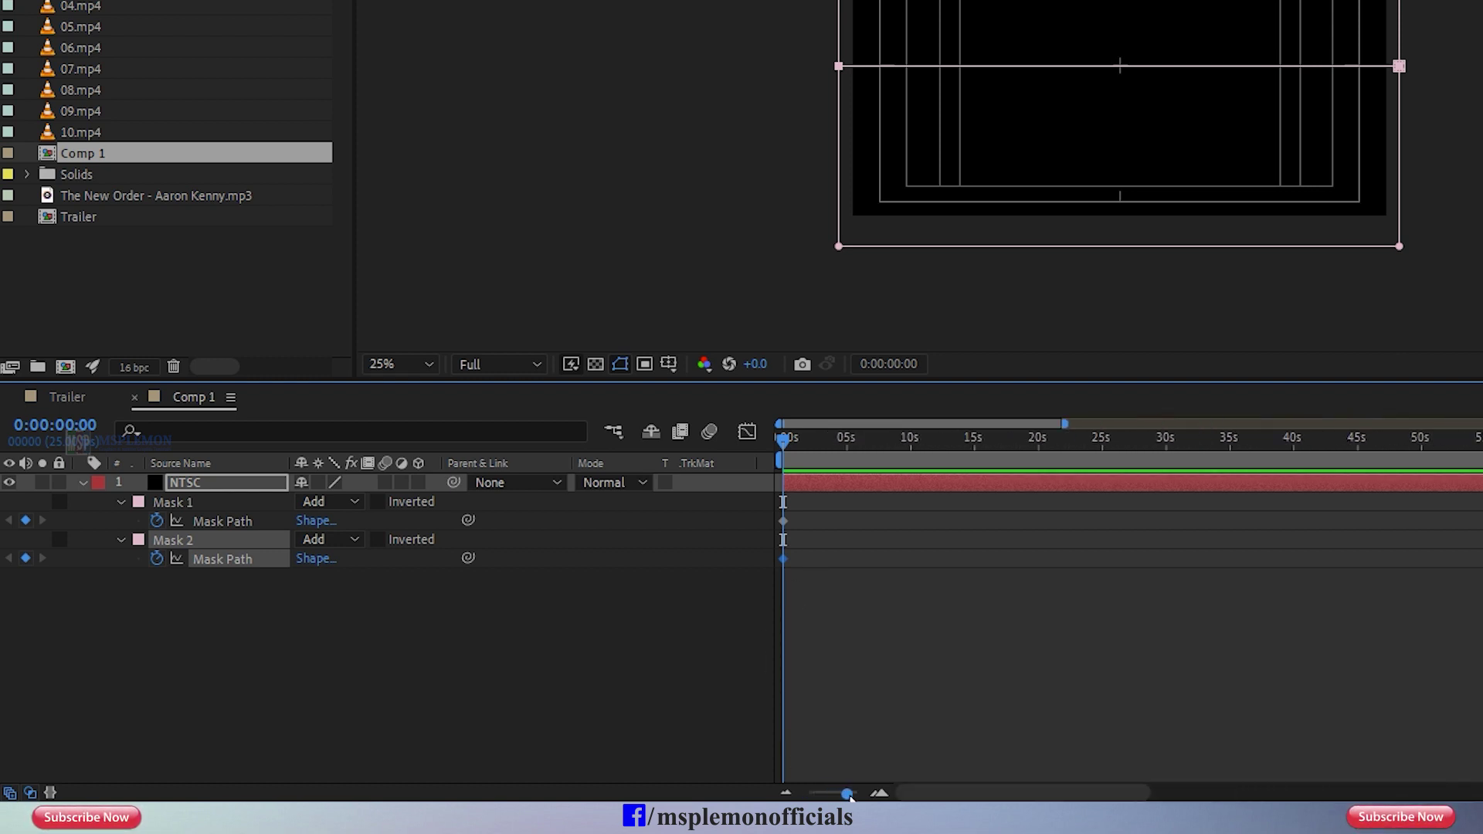
key("minus")
key("minus")
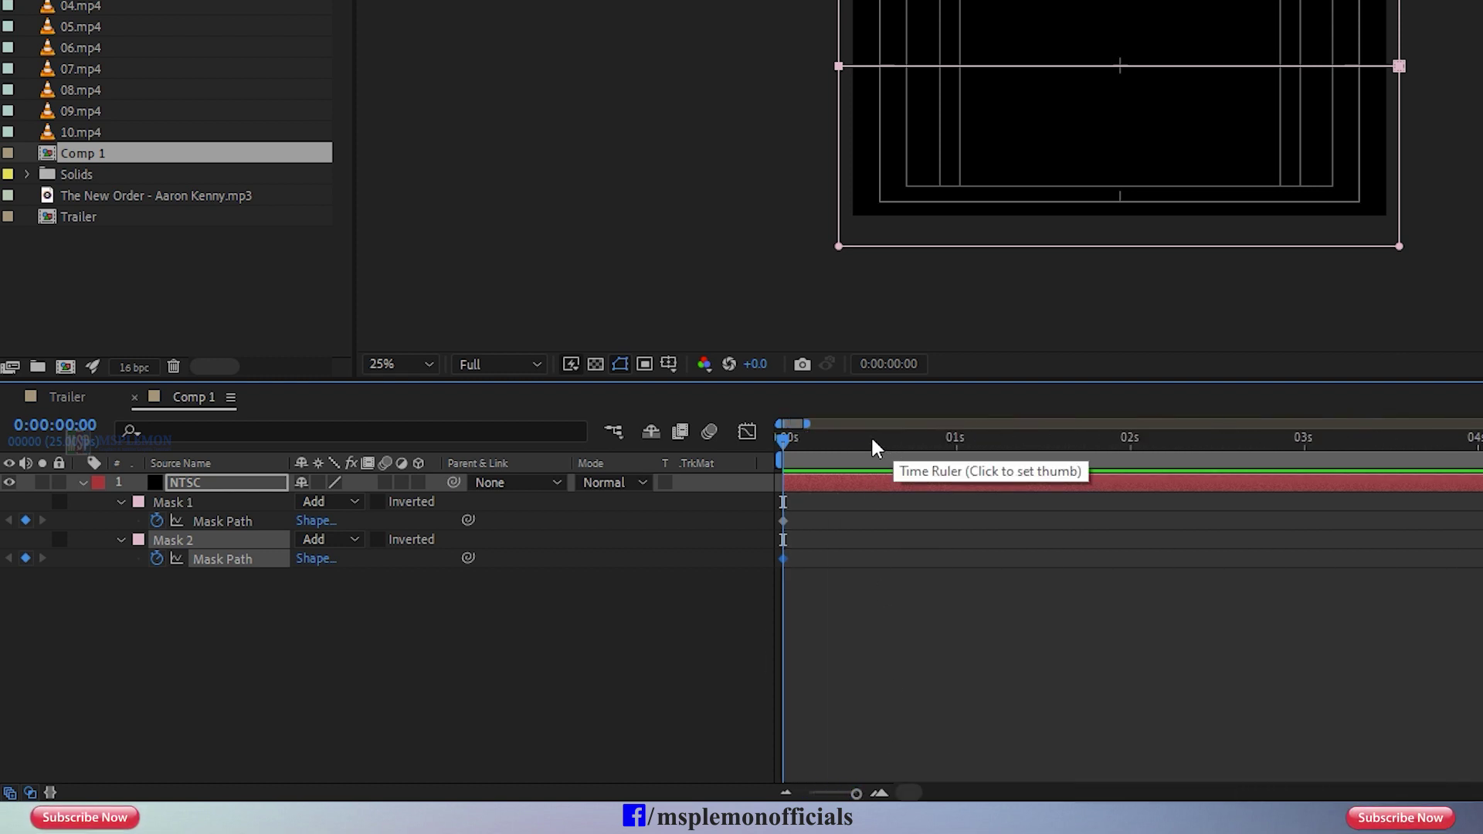
left_click_drag(875, 450, 960, 471)
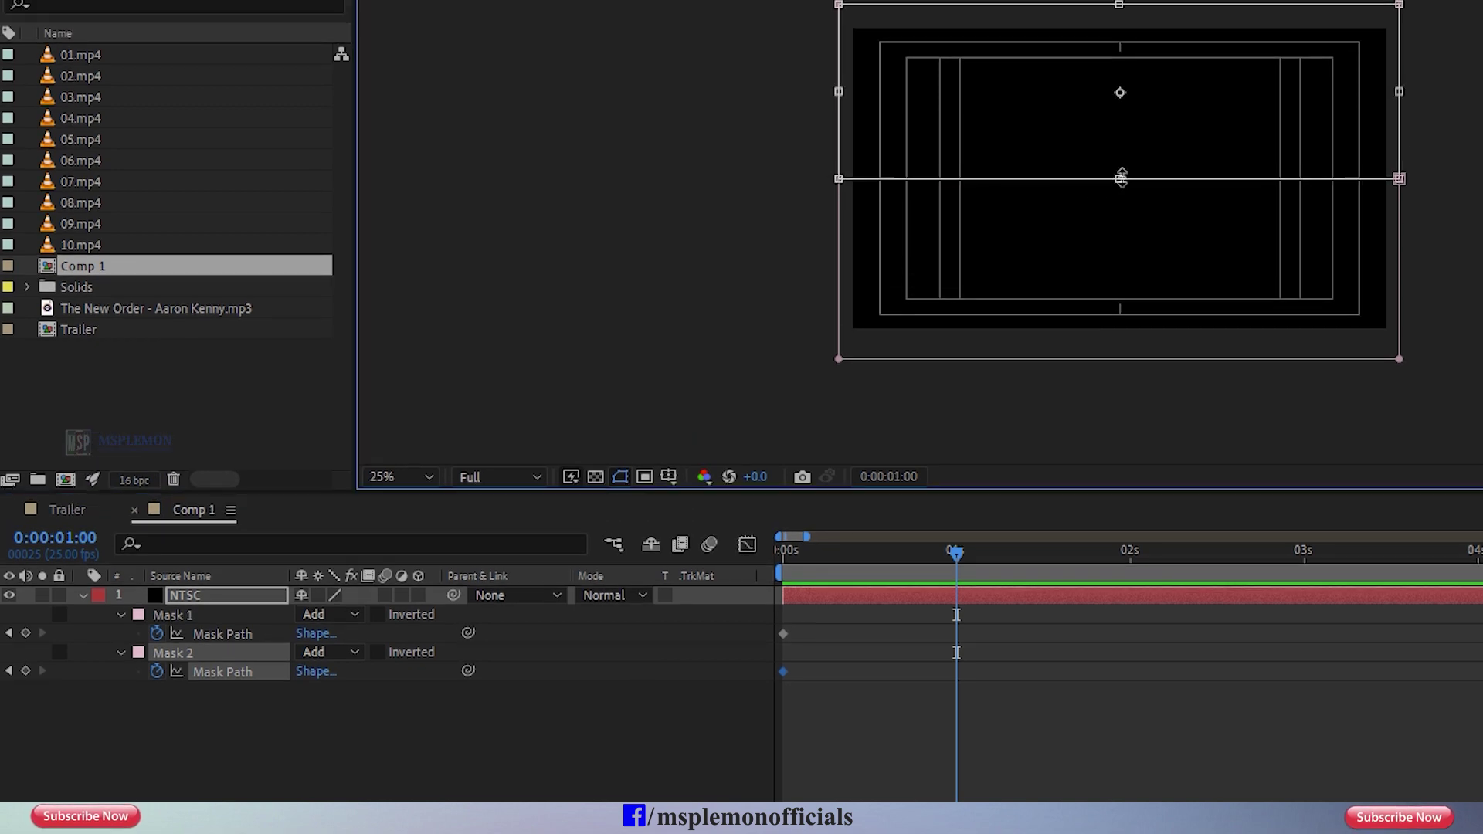
left_click_drag(1121, 178, 1137, 57)
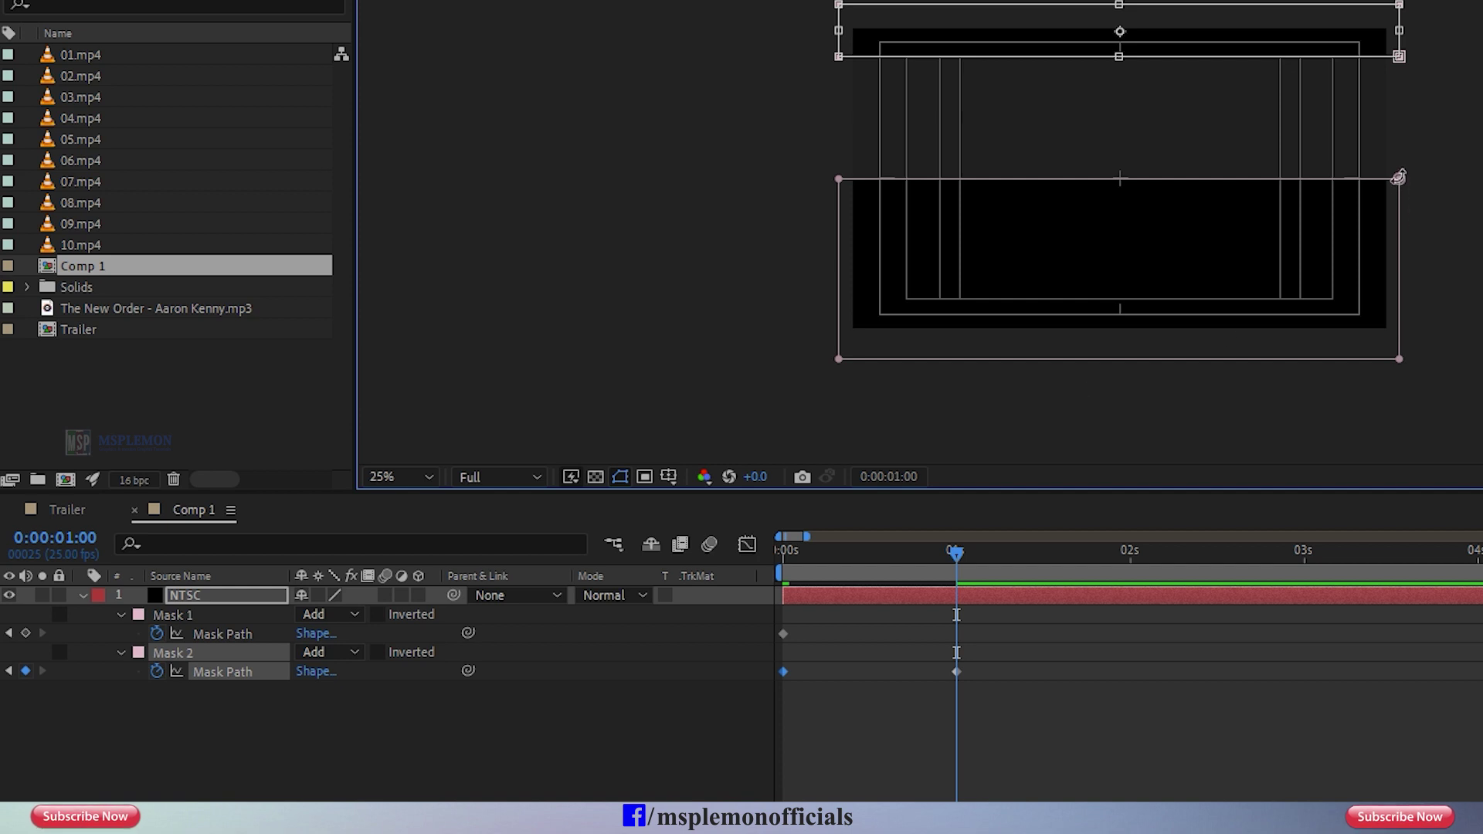
double_click(1400, 179)
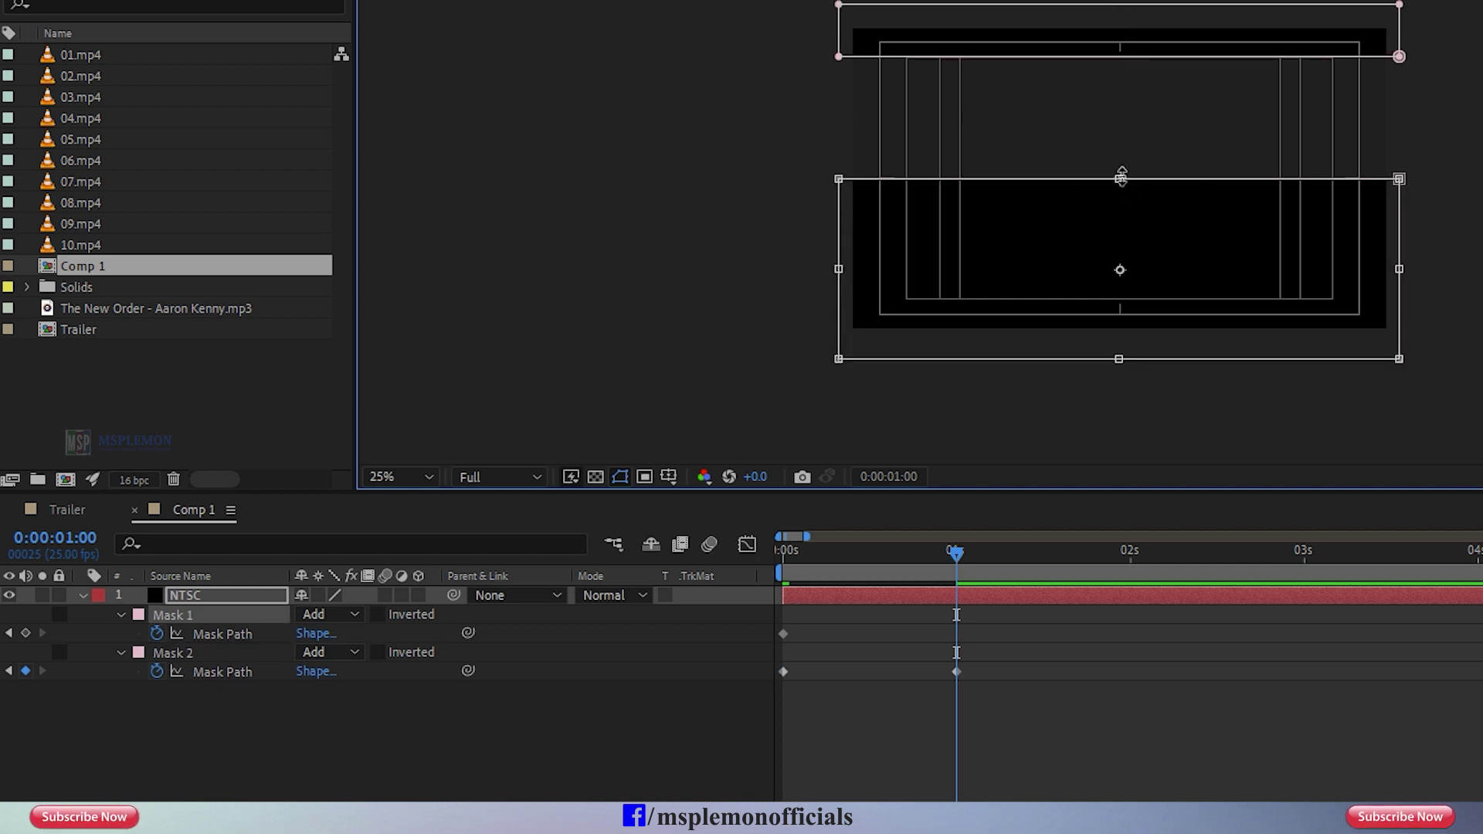
left_click_drag(1122, 178, 1121, 297)
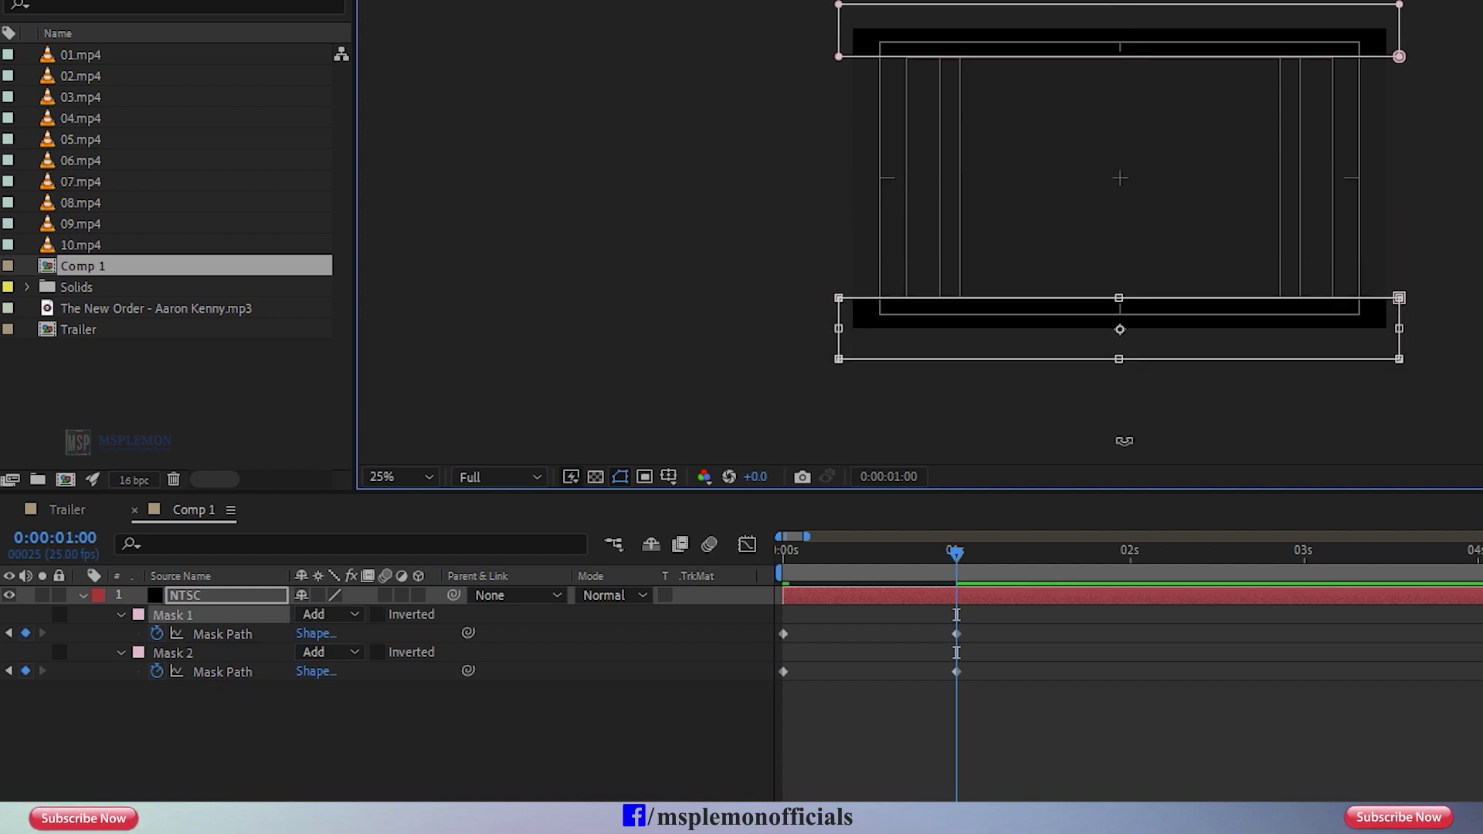
Step: Deselect the masks and turn off the Title/Action Safe overlay
left_click(1053, 707)
left_click(669, 485)
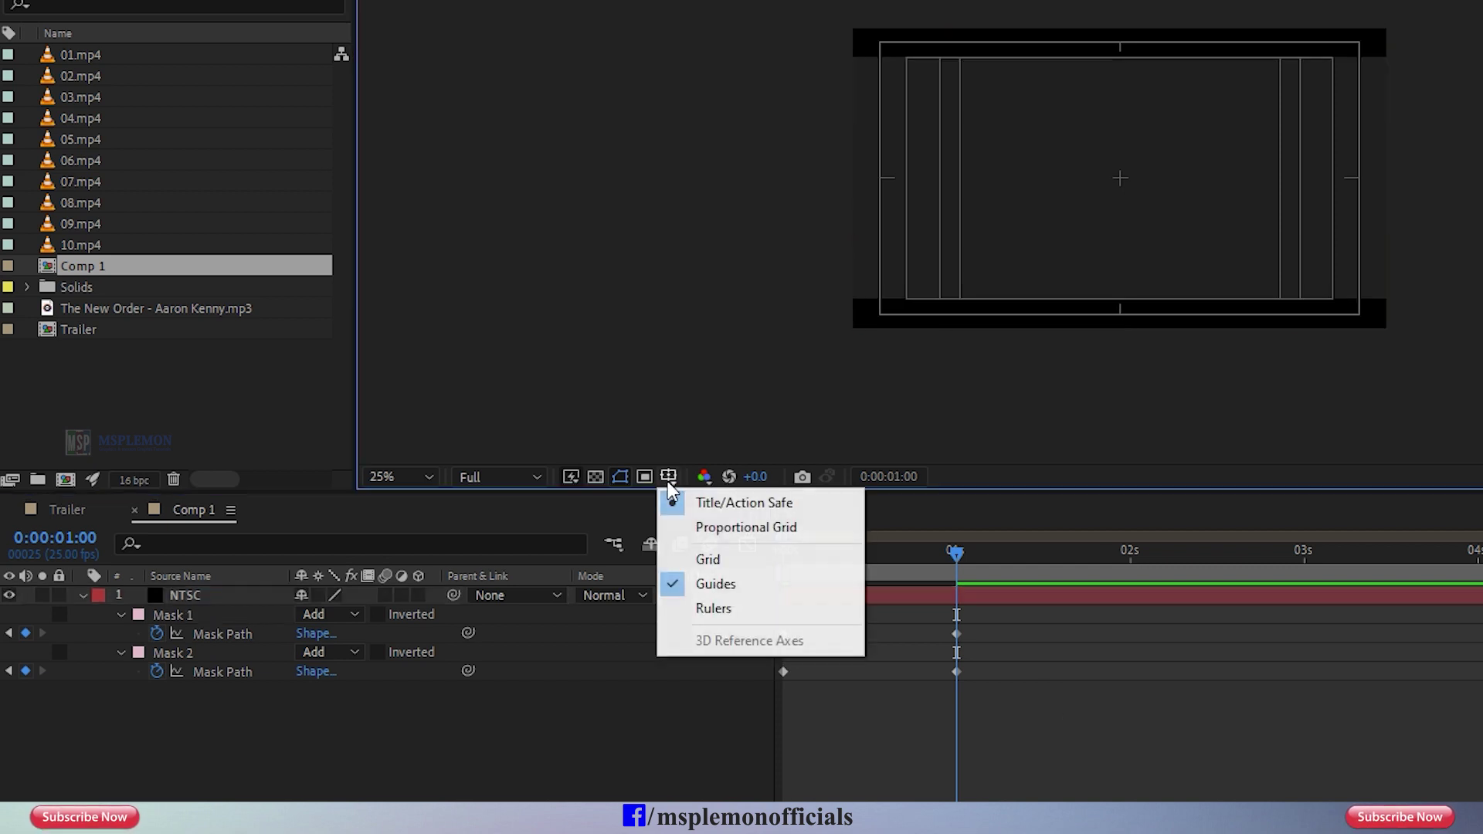
left_click(722, 504)
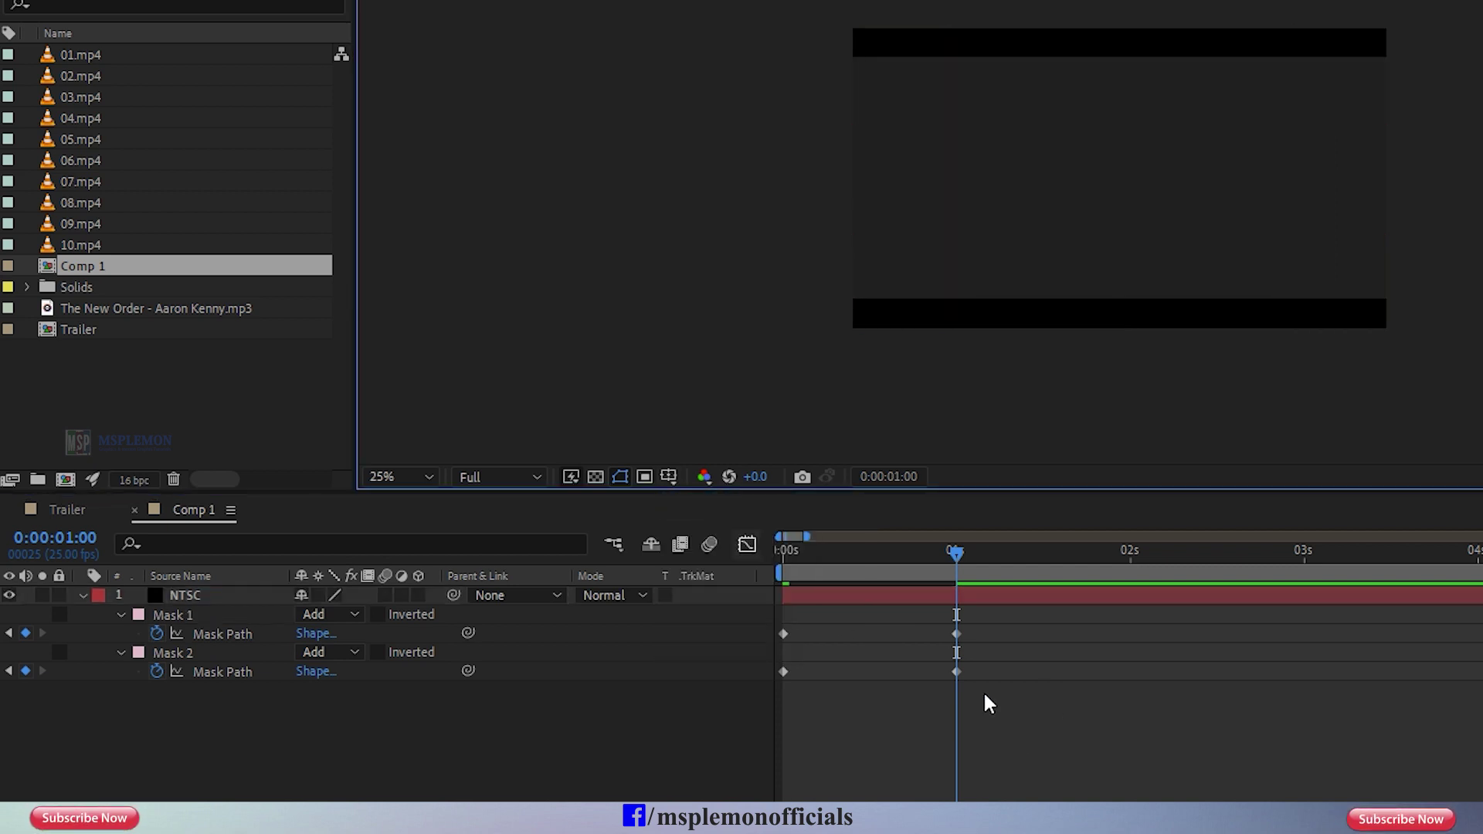
Step: Apply Easy Ease to all Mask Path keyframes of Mask 1 and Mask 2 on the NTSC layer
left_click_drag(984, 690, 777, 635)
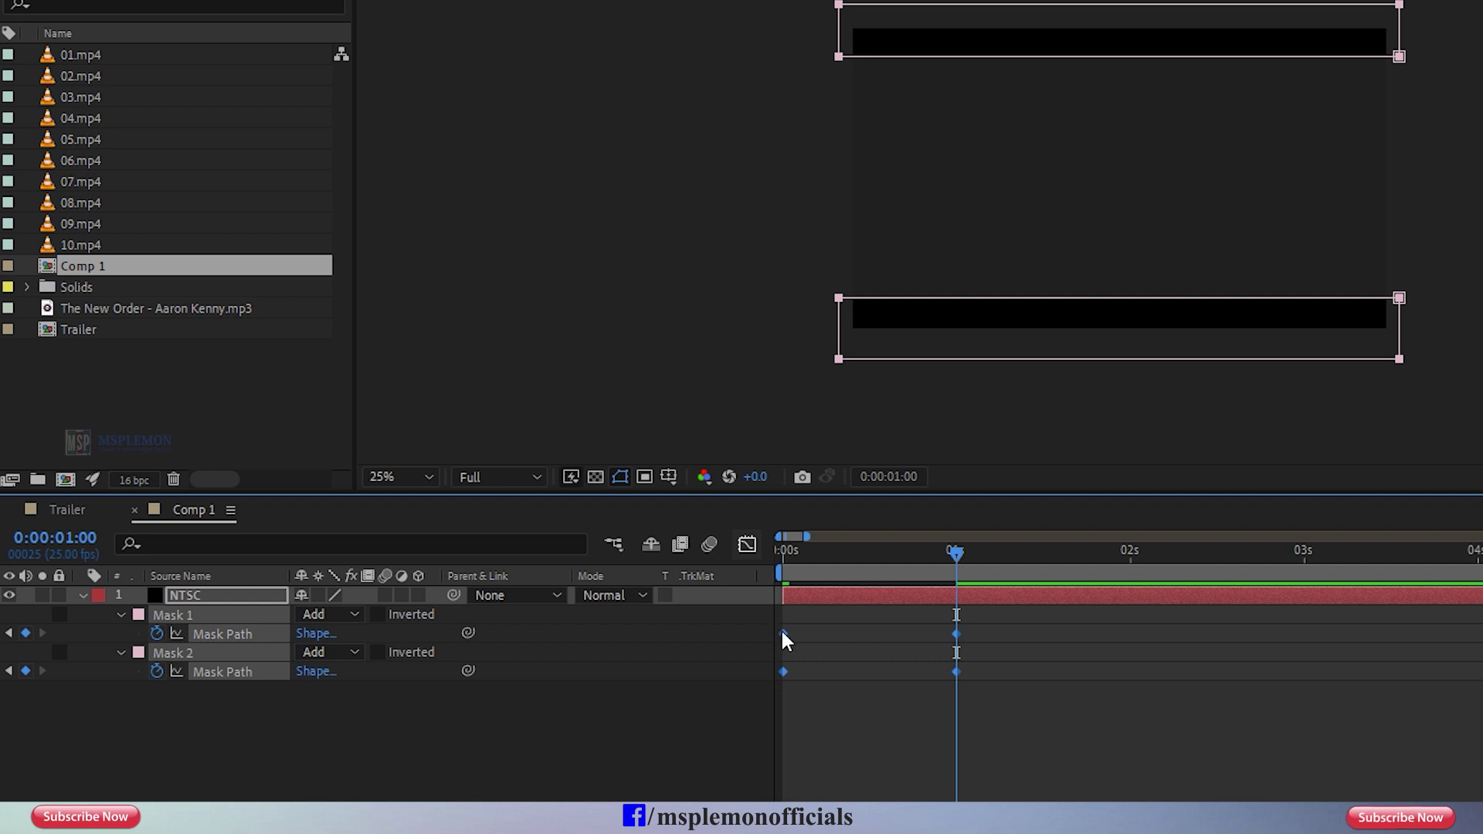
right_click(784, 638)
mouse_move(946, 617)
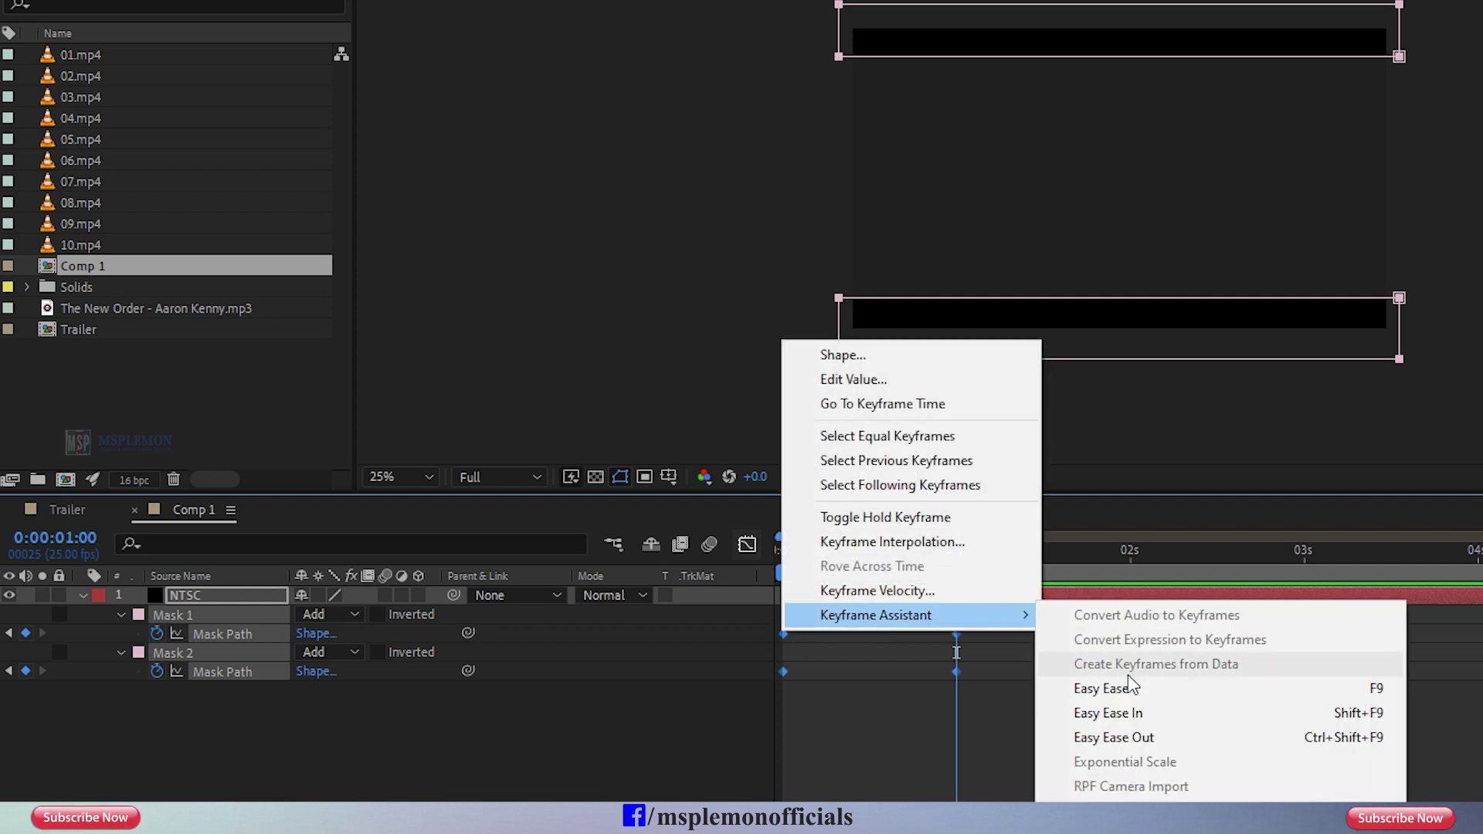
left_click(1112, 690)
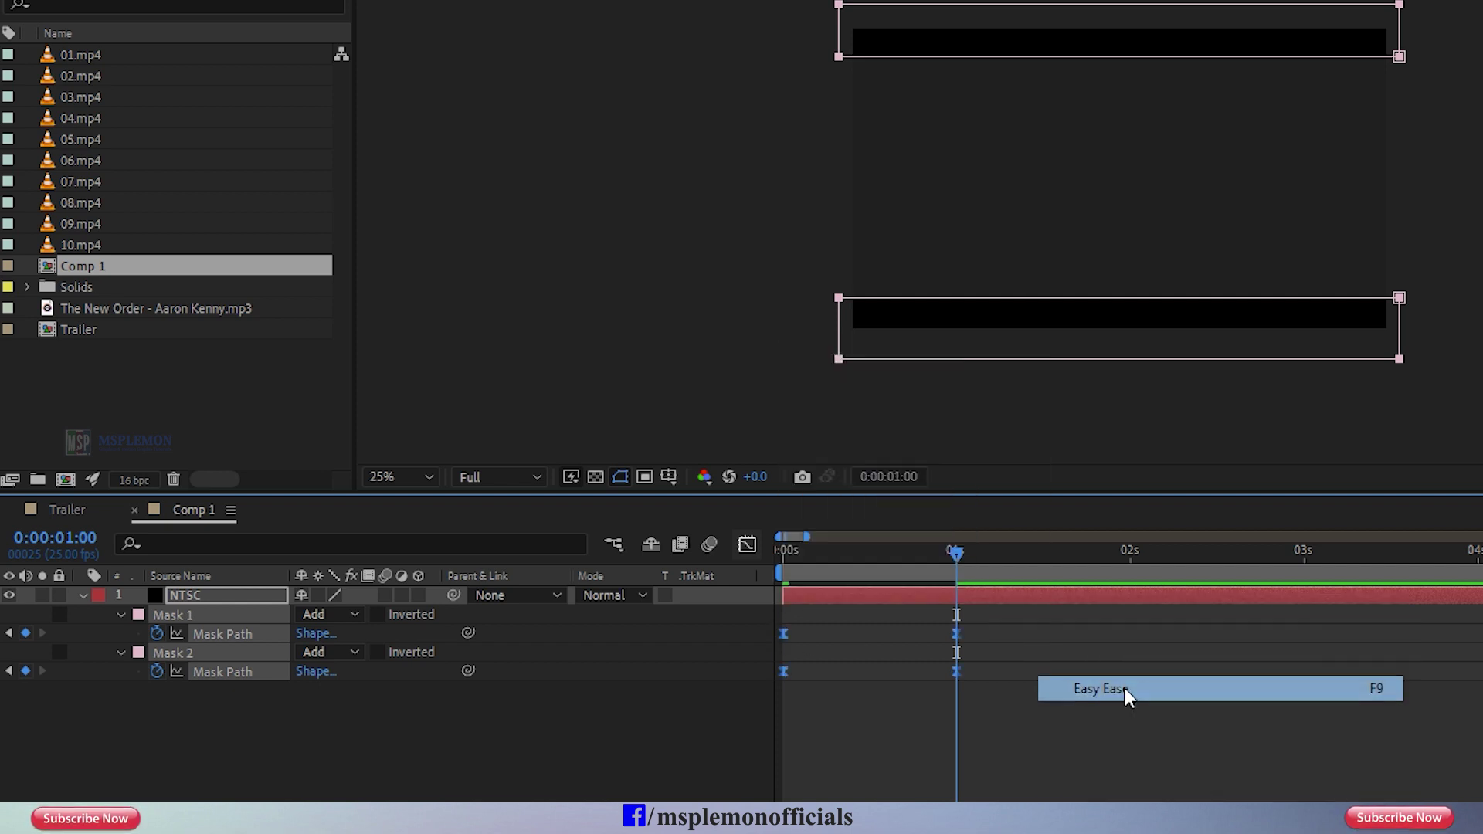
Step: Reshape the Mask Path speed curve in the graph editor so it peaks early and slows gradually toward the one-second keyframes
left_click(749, 546)
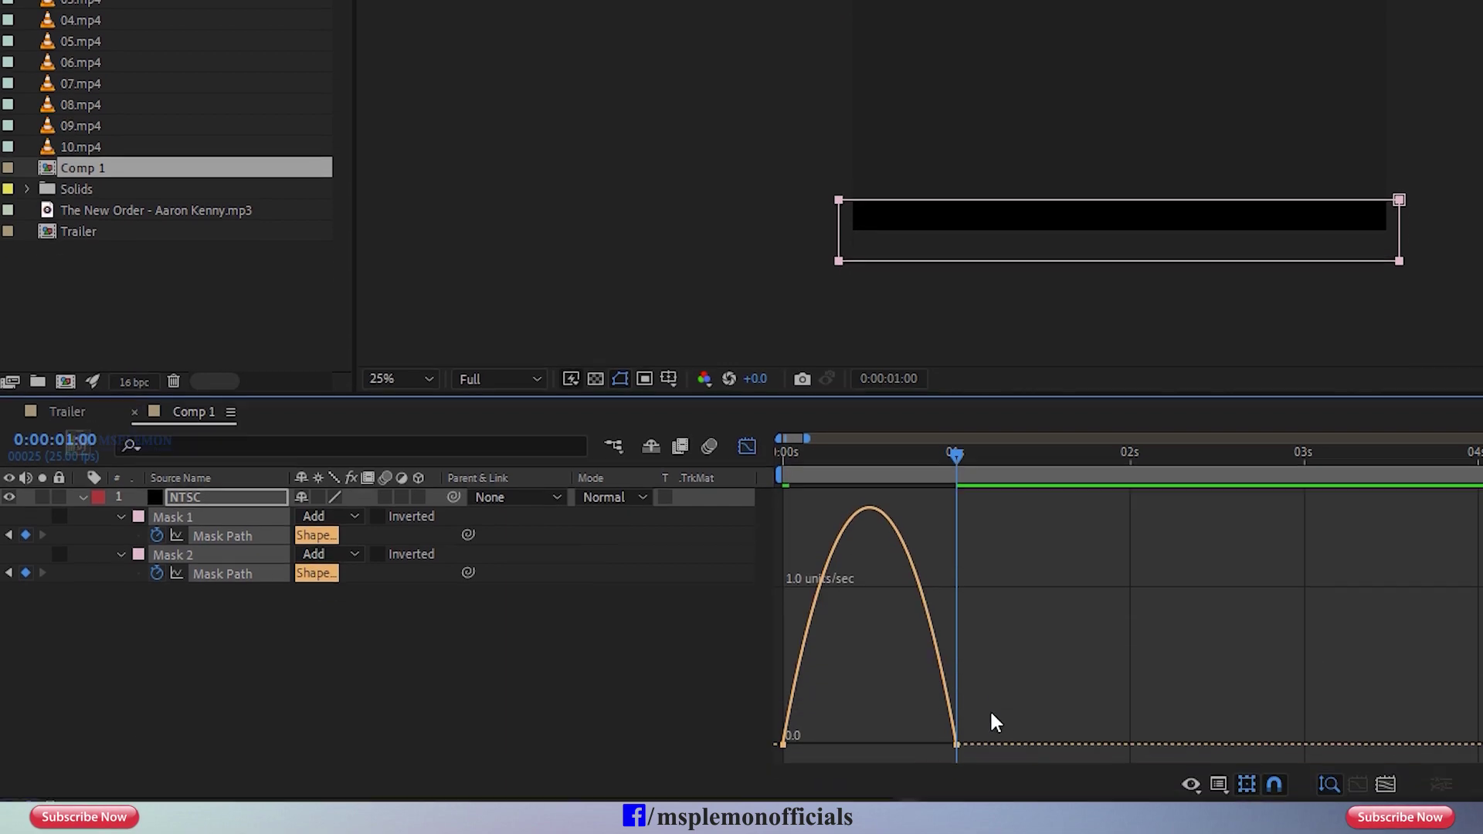
left_click_drag(927, 721, 834, 722)
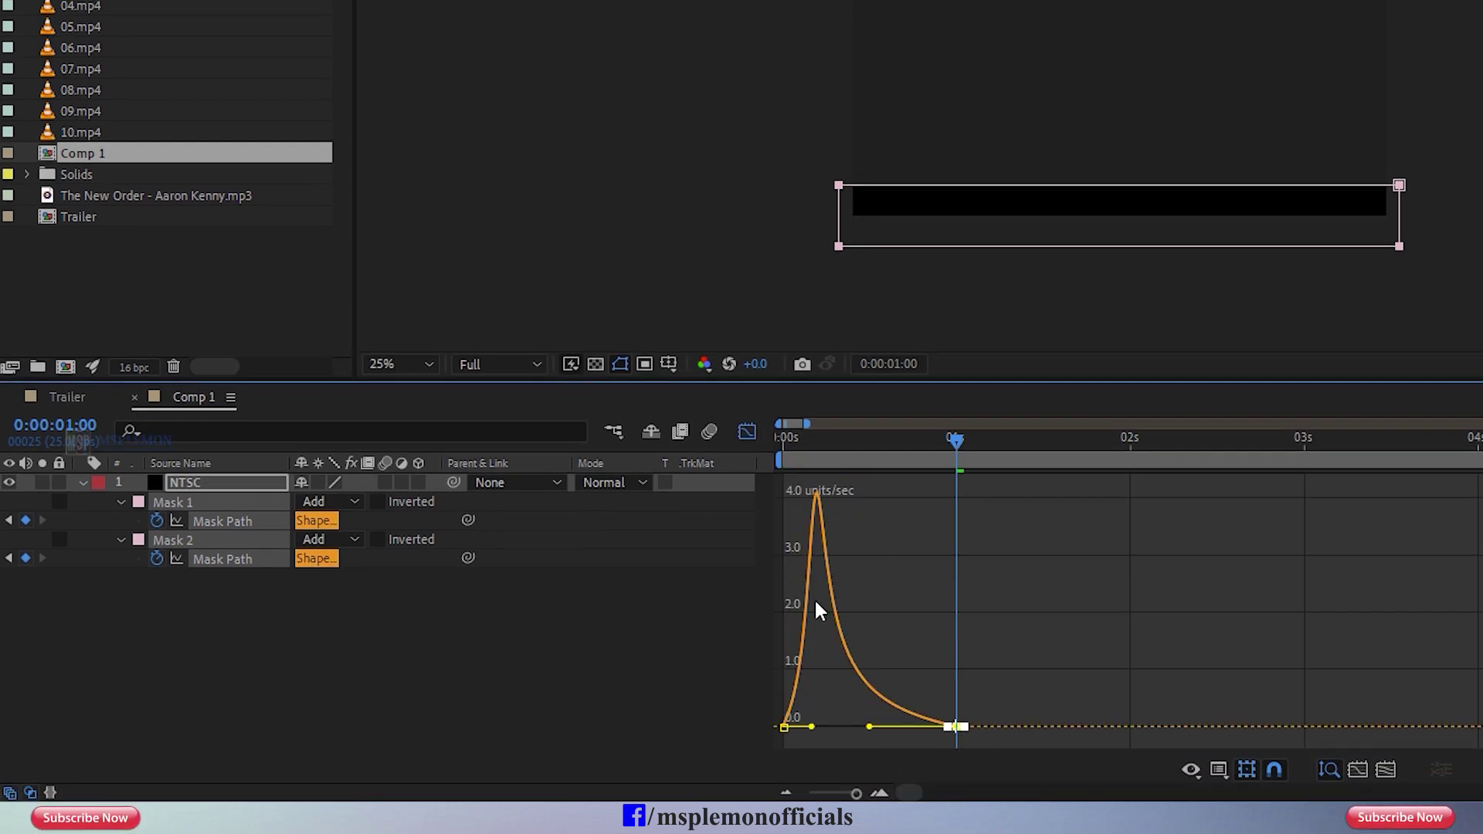
left_click(747, 431)
Step: Fit the composition in the viewer and preview the opening bars from 0:00:00:00
key("Home")
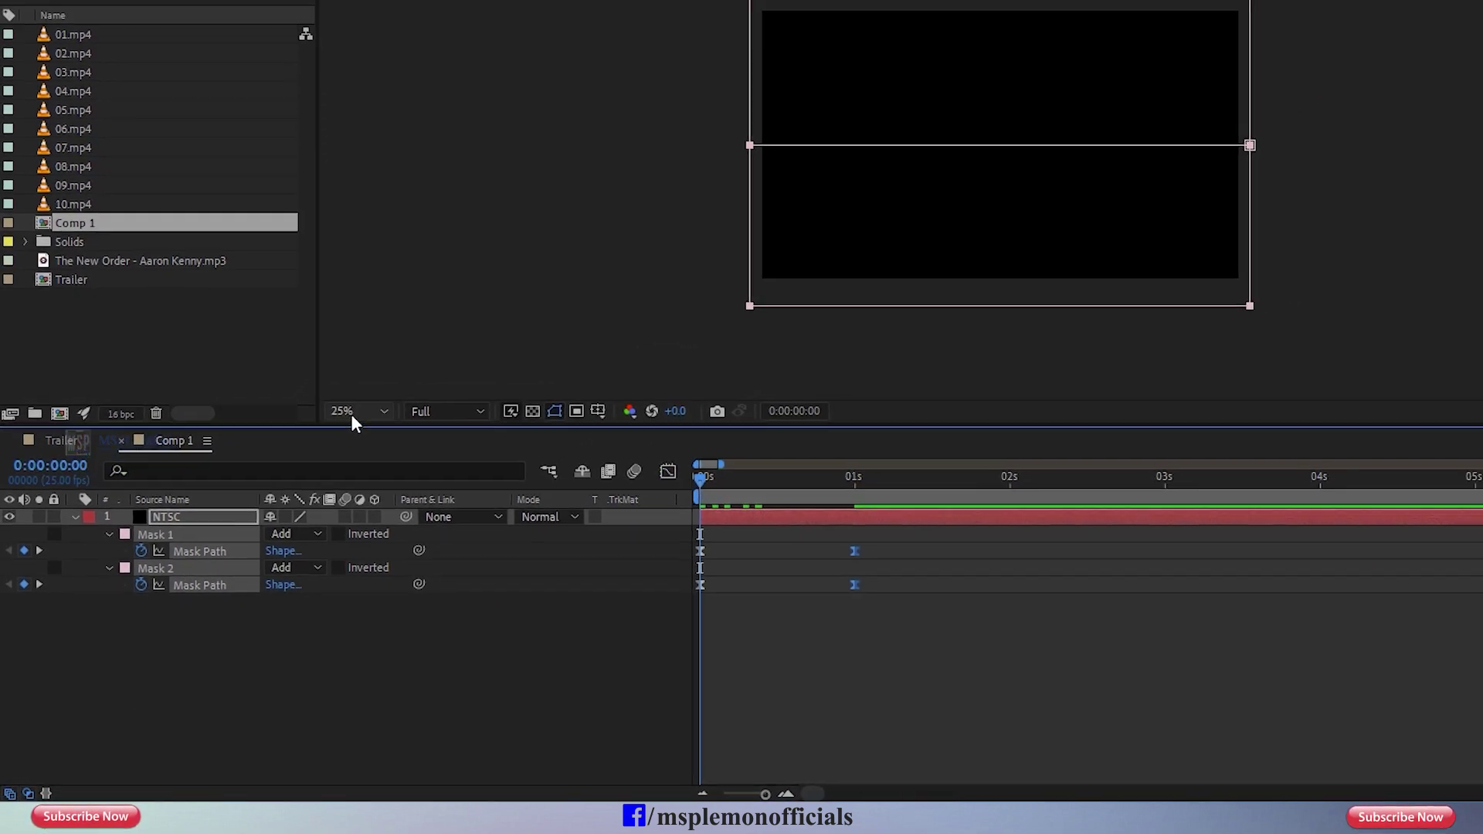
left_click(401, 364)
left_click(304, 484)
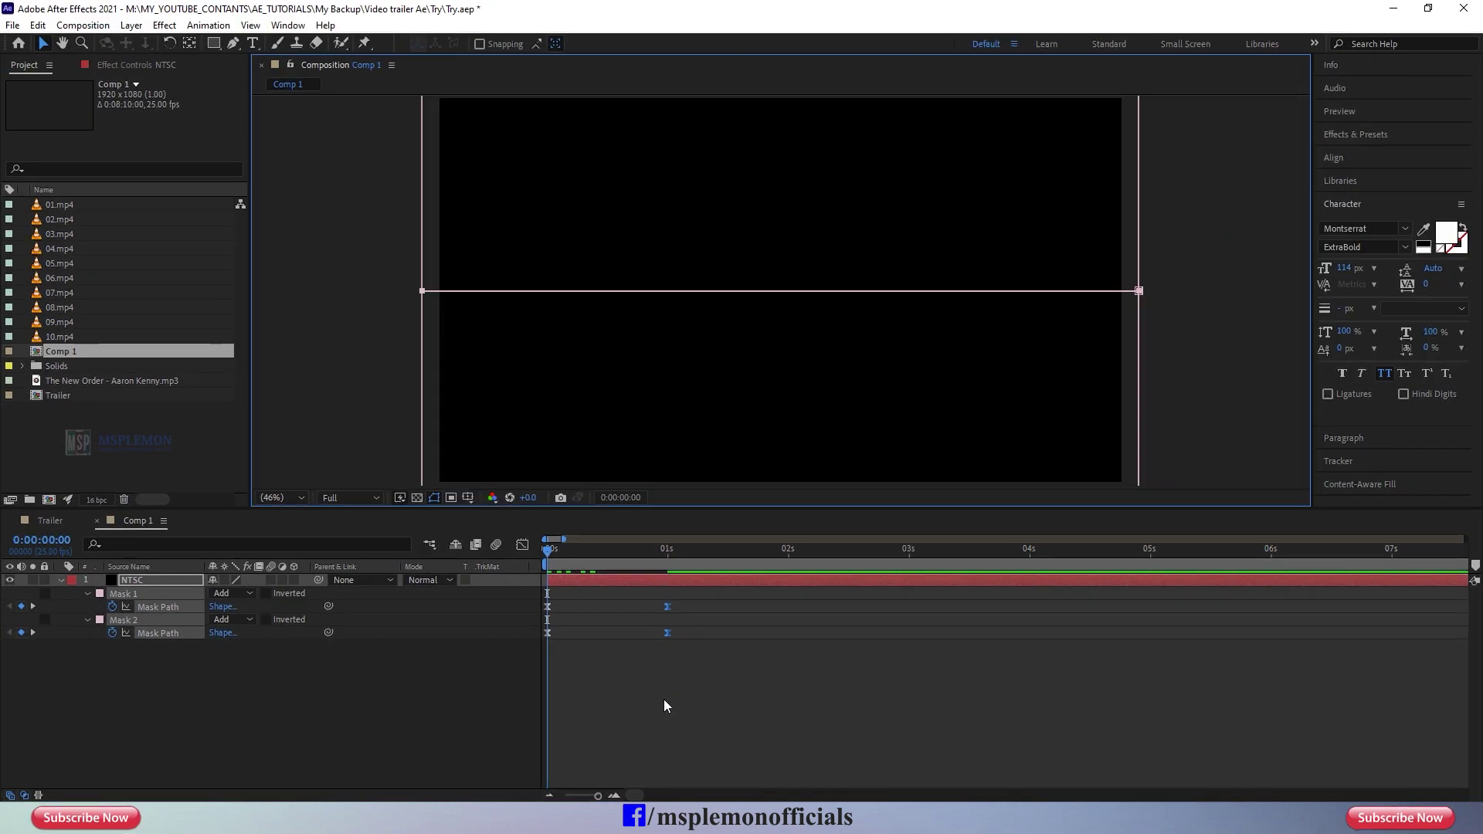
key("space")
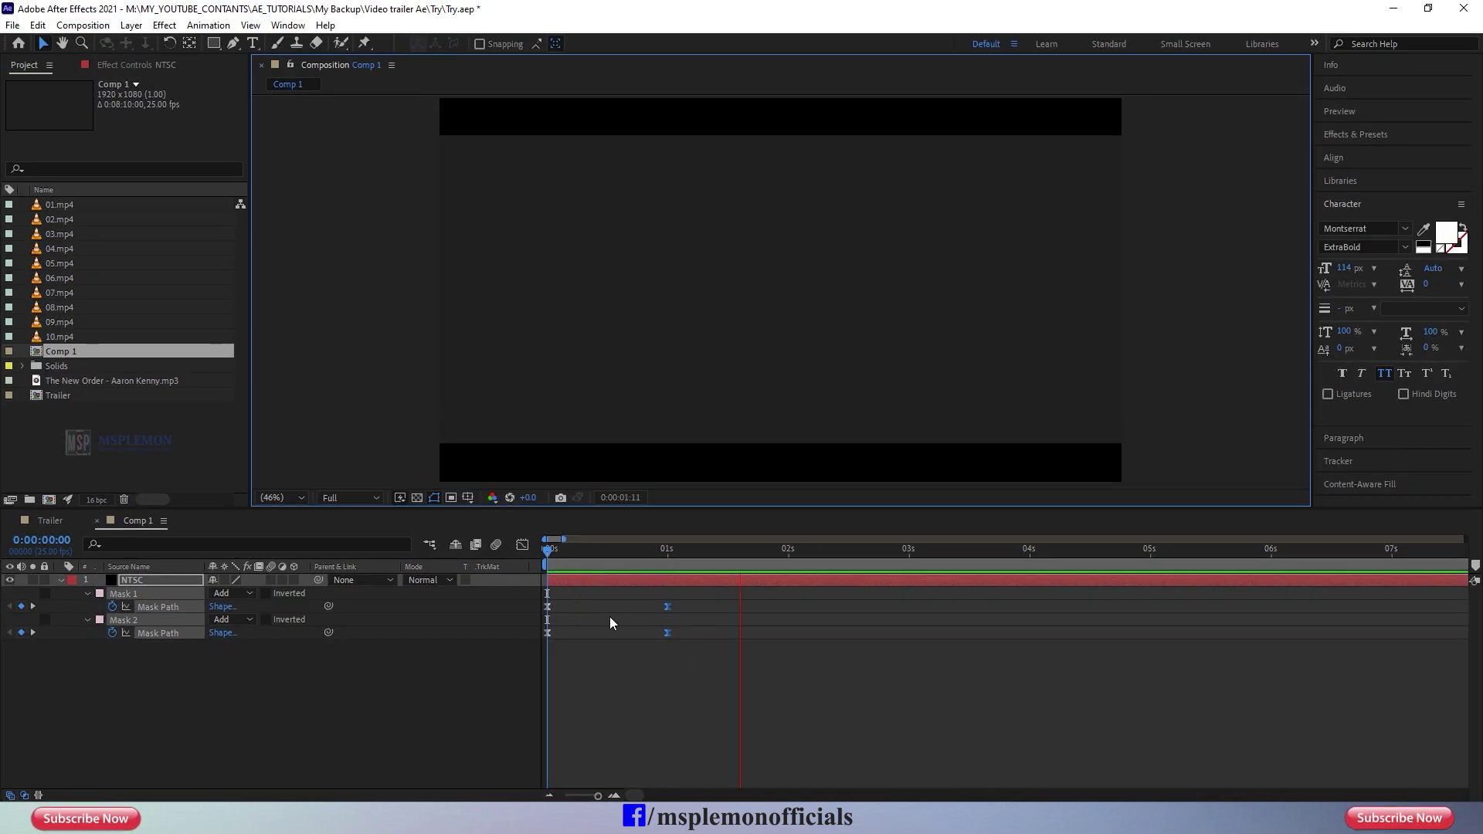
Step: Add Mask Path keyframes to both masks at 0:00:00:12 and move the final pair to about 1.75 seconds
mouse_move(581, 560)
left_mouse_down()
mouse_move(617, 564)
mouse_move(605, 569)
left_mouse_up()
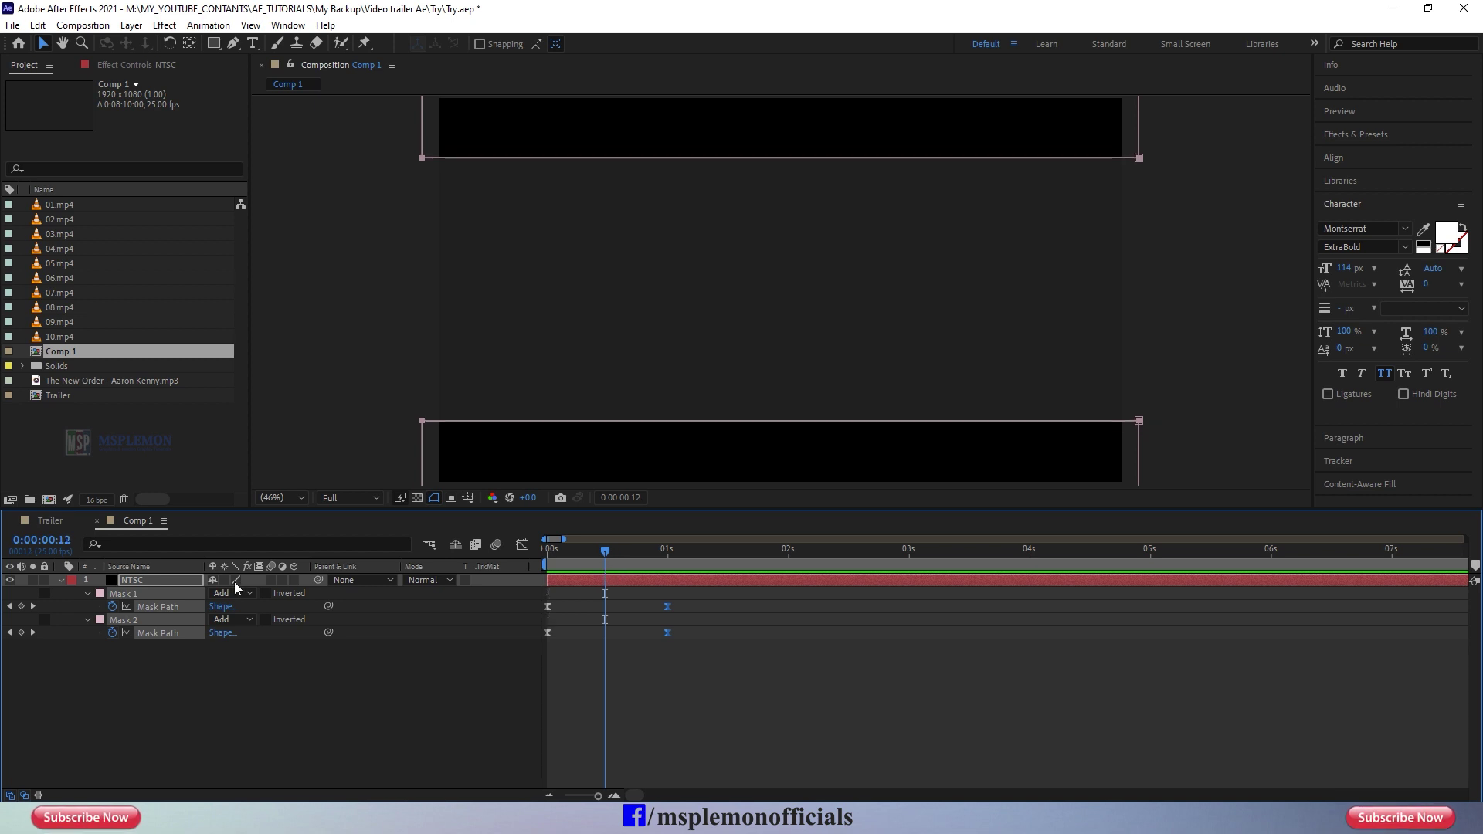
left_click(21, 606)
left_click_drag(674, 602, 757, 638)
left_click(680, 643)
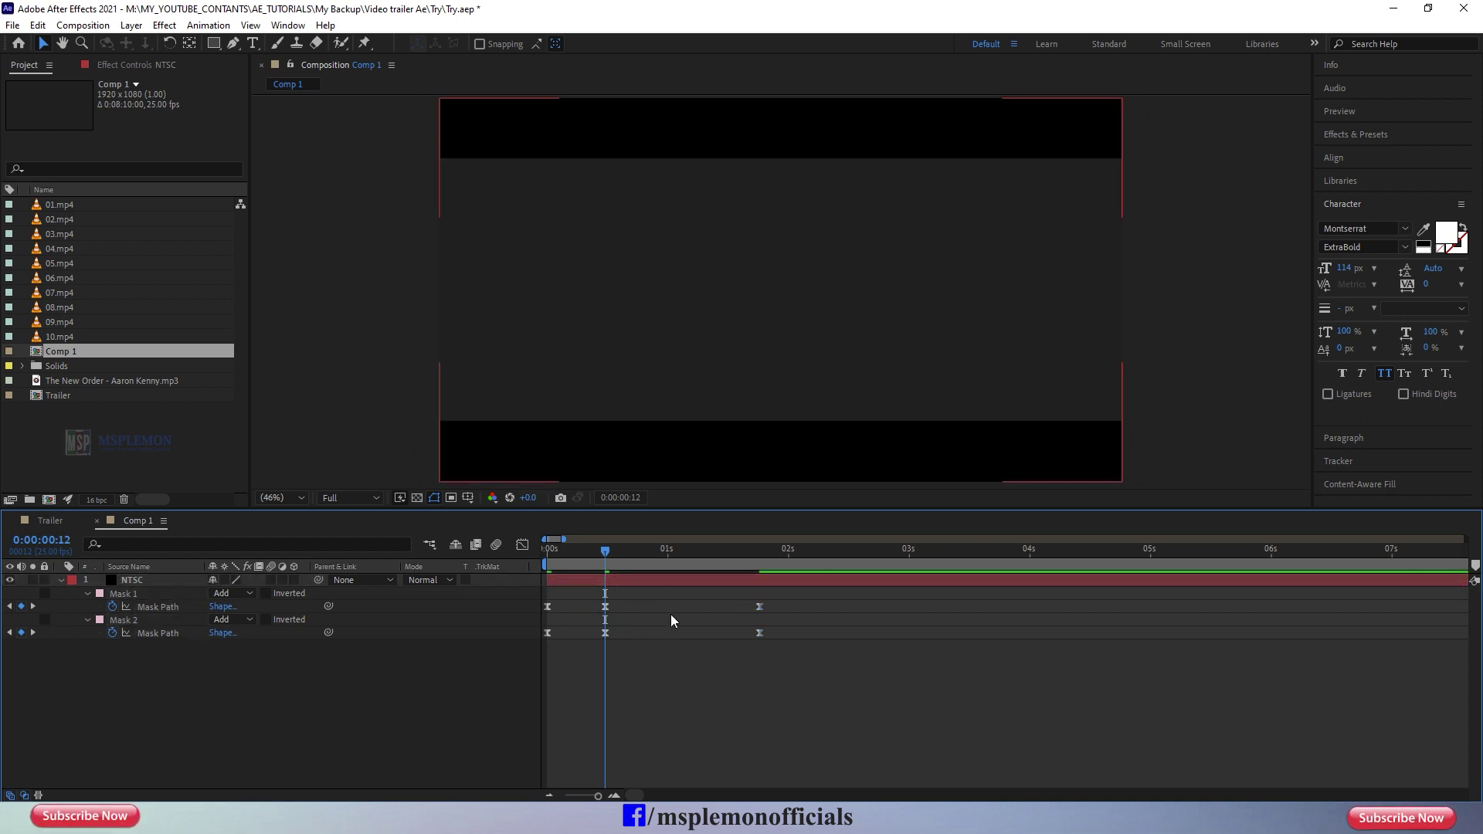
Step: Preview the retimed letterbox animation from the start of Comp 1
left_click_drag(606, 551, 547, 560)
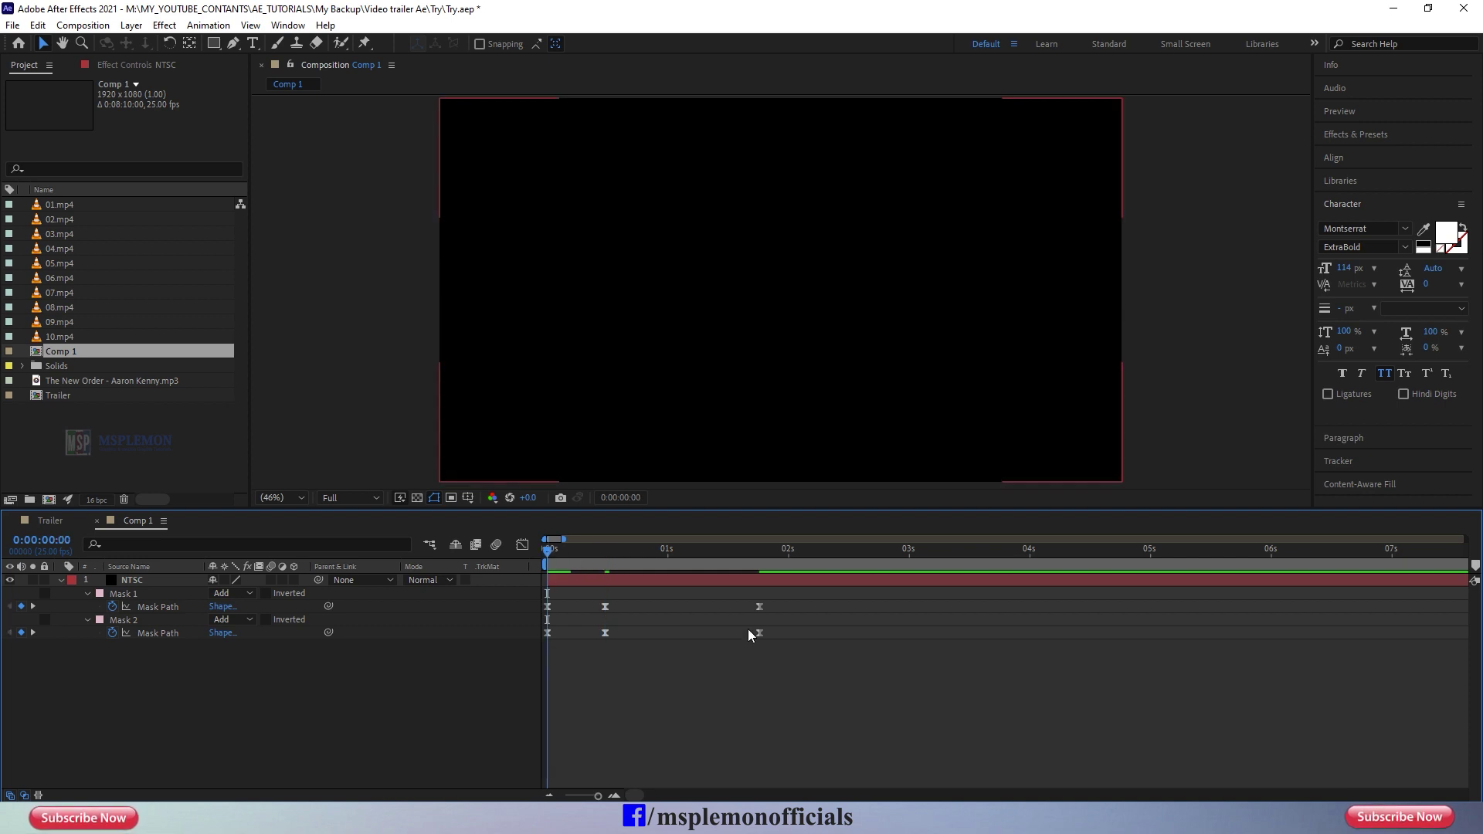
key("space")
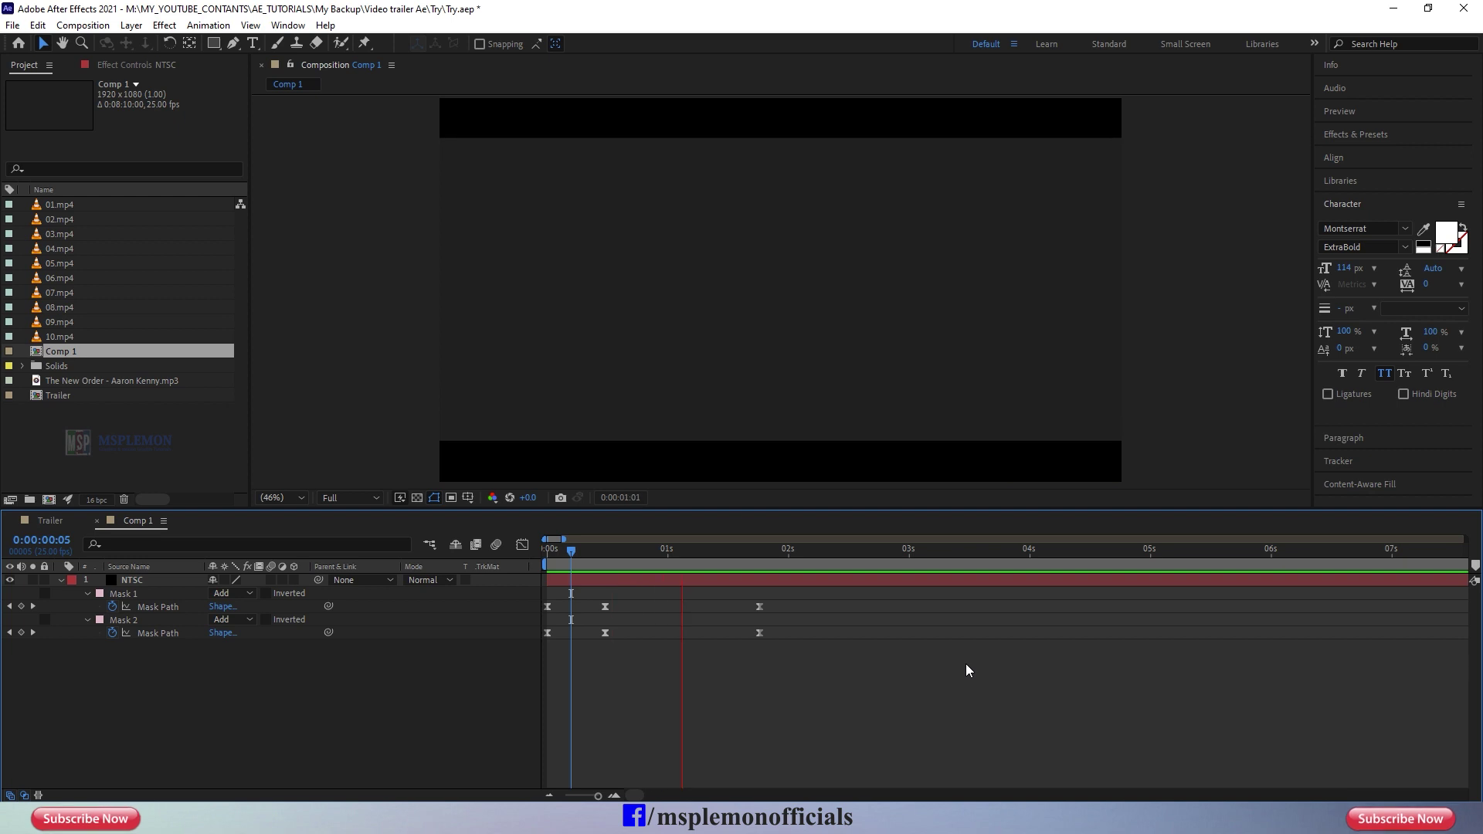
left_click(633, 552)
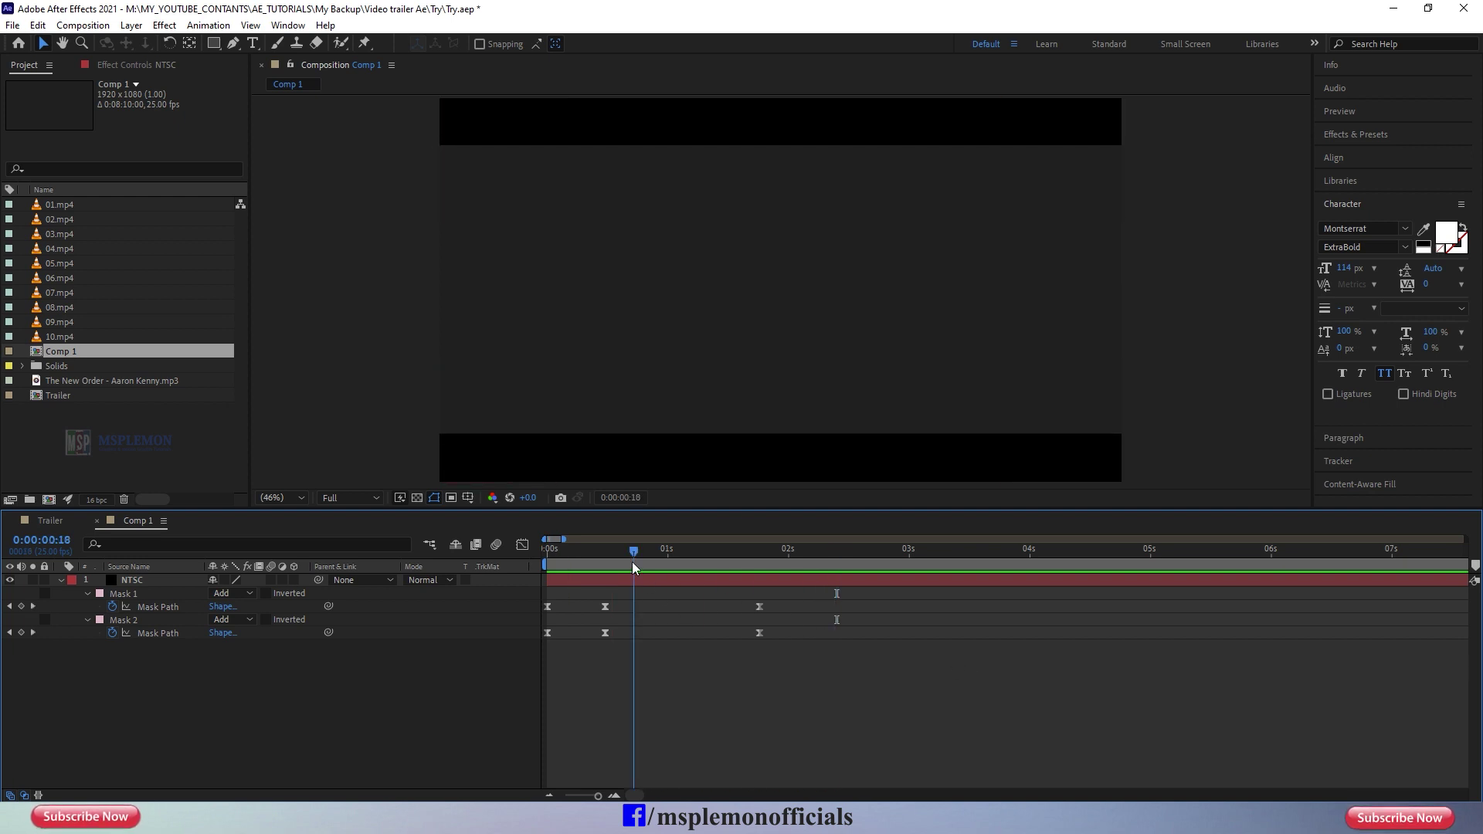
Step: Place 09.mp4 beneath the NTSC layer in Comp 1 and preview the bars opening over the footage
left_click_drag(65, 326, 263, 689)
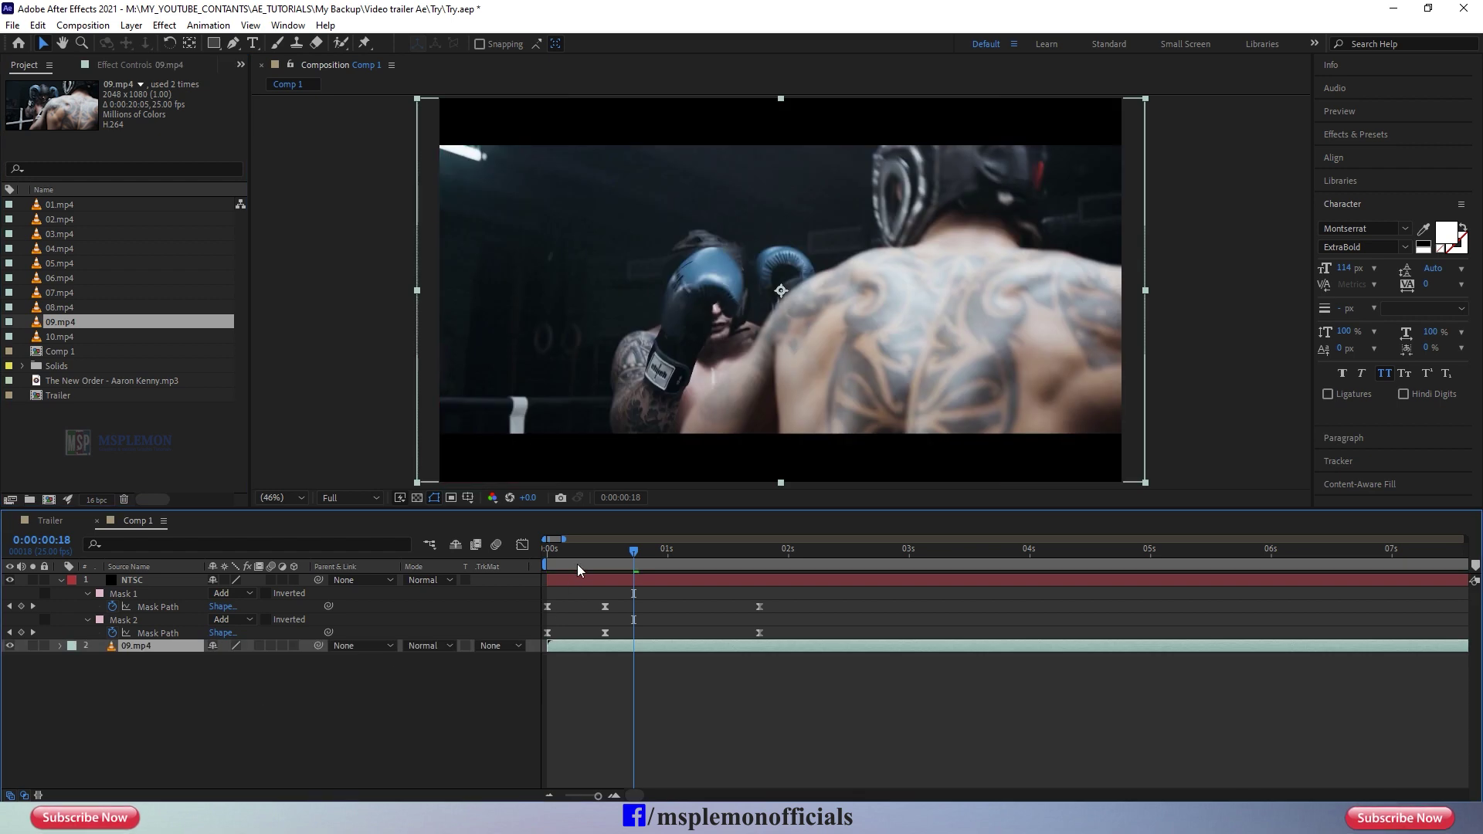
left_click_drag(577, 561, 548, 561)
key("space")
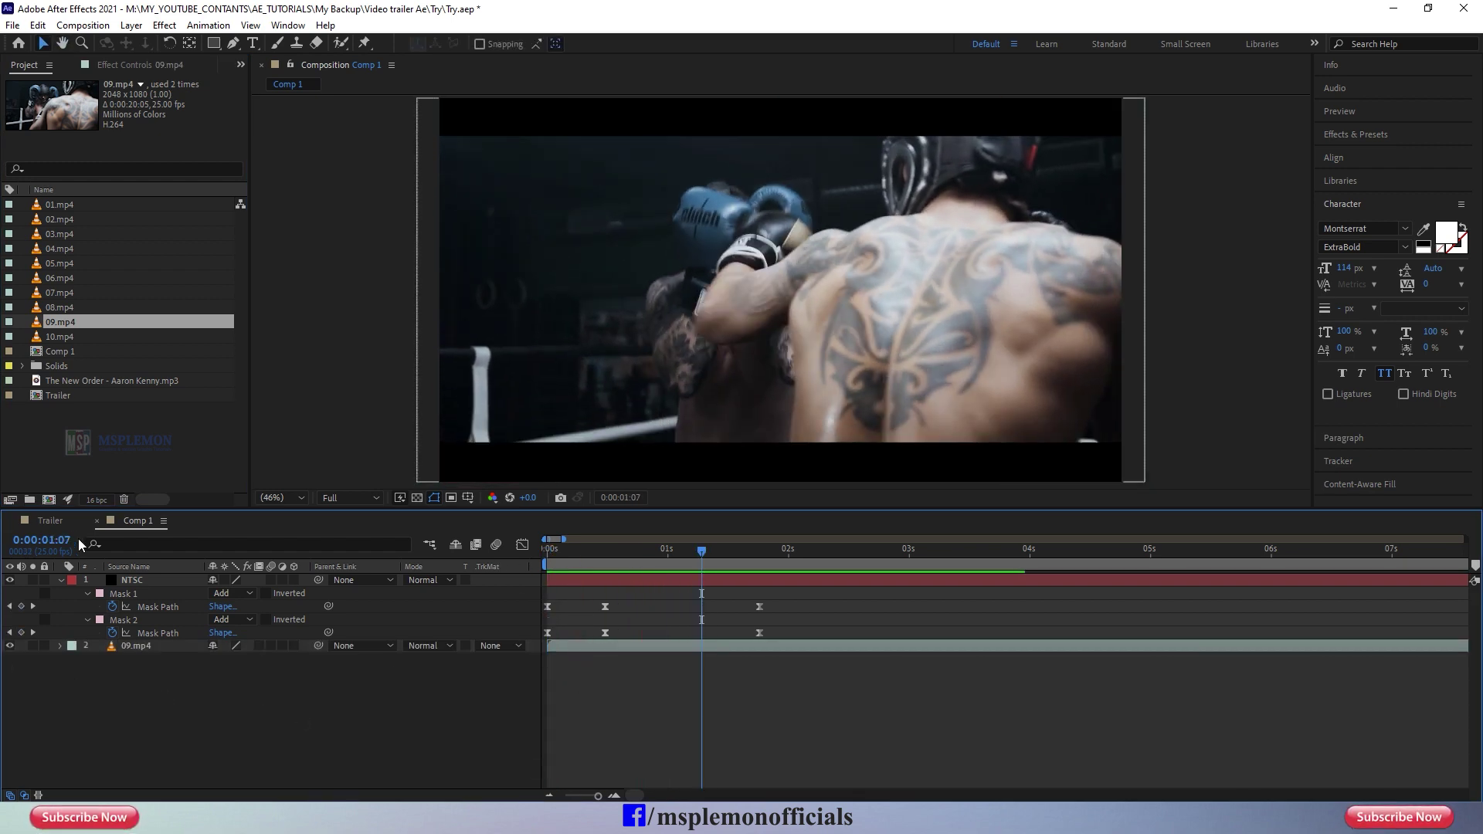
Step: In the Trailer composition, reveal the NTSC layer's mask keyframes and scrub through its first second to examine the bar opening
left_click(58, 519)
scroll(575, 626, "up", 5)
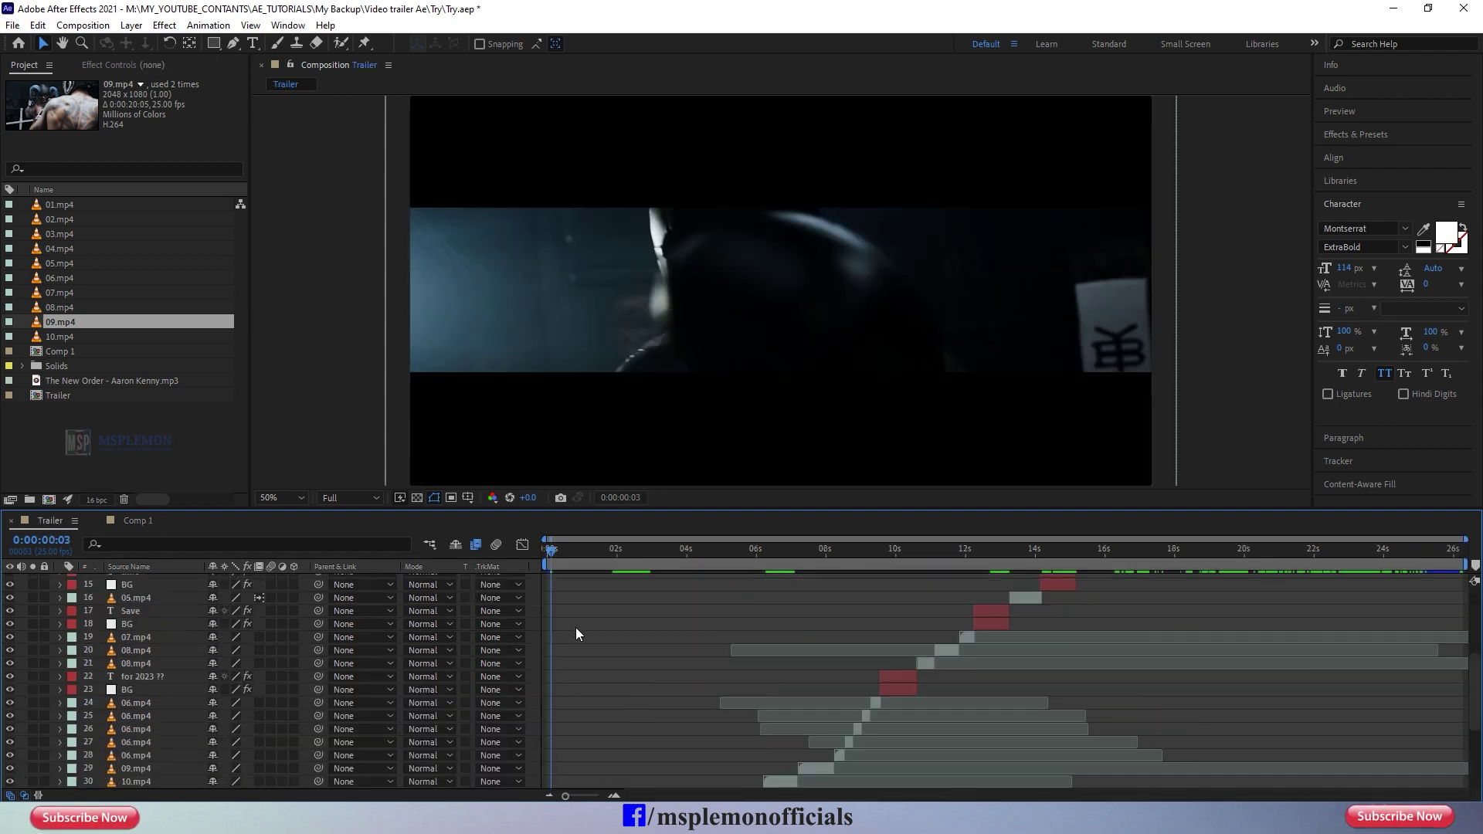
left_click(578, 581)
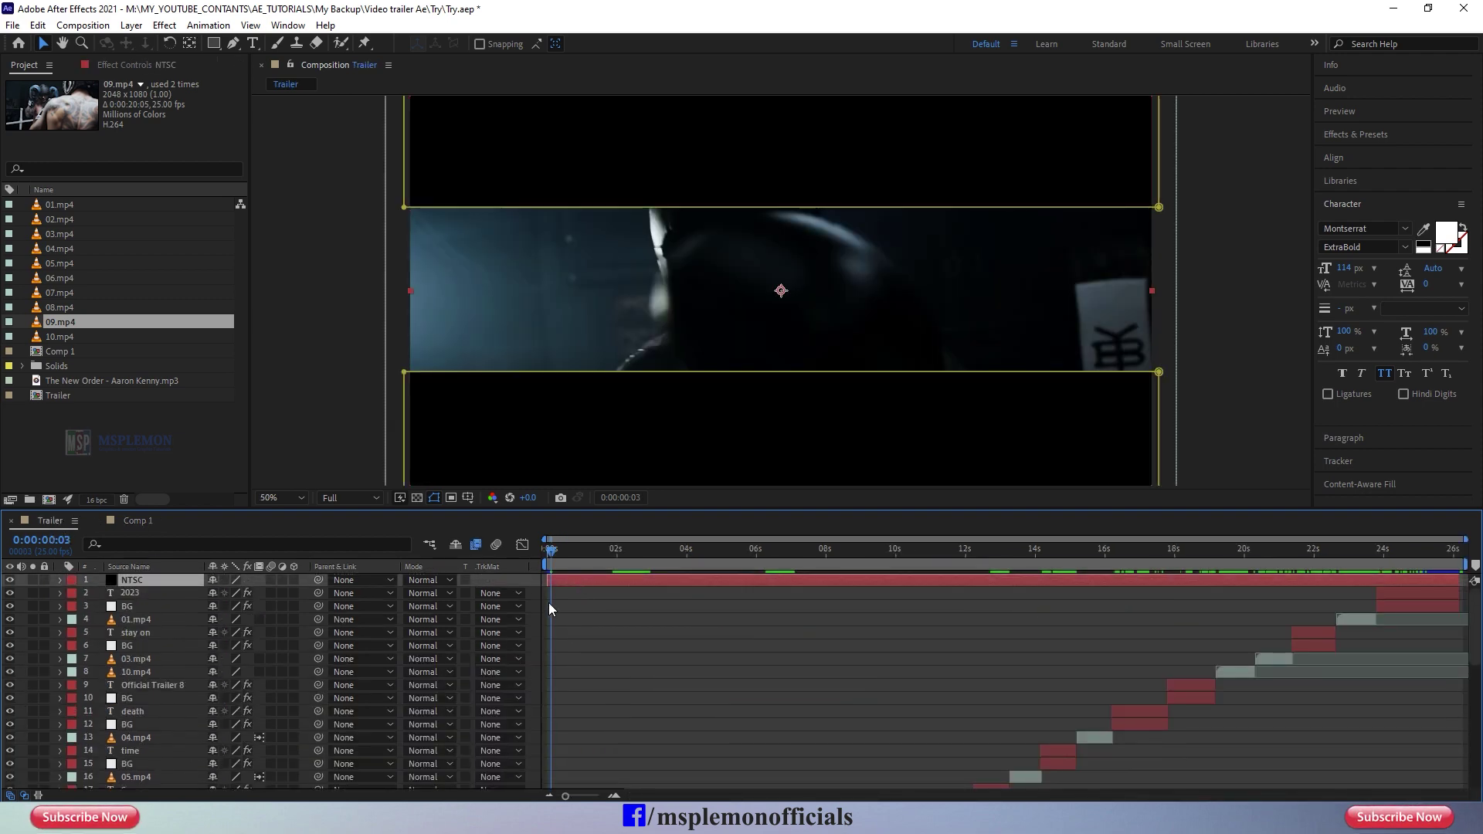
key("u")
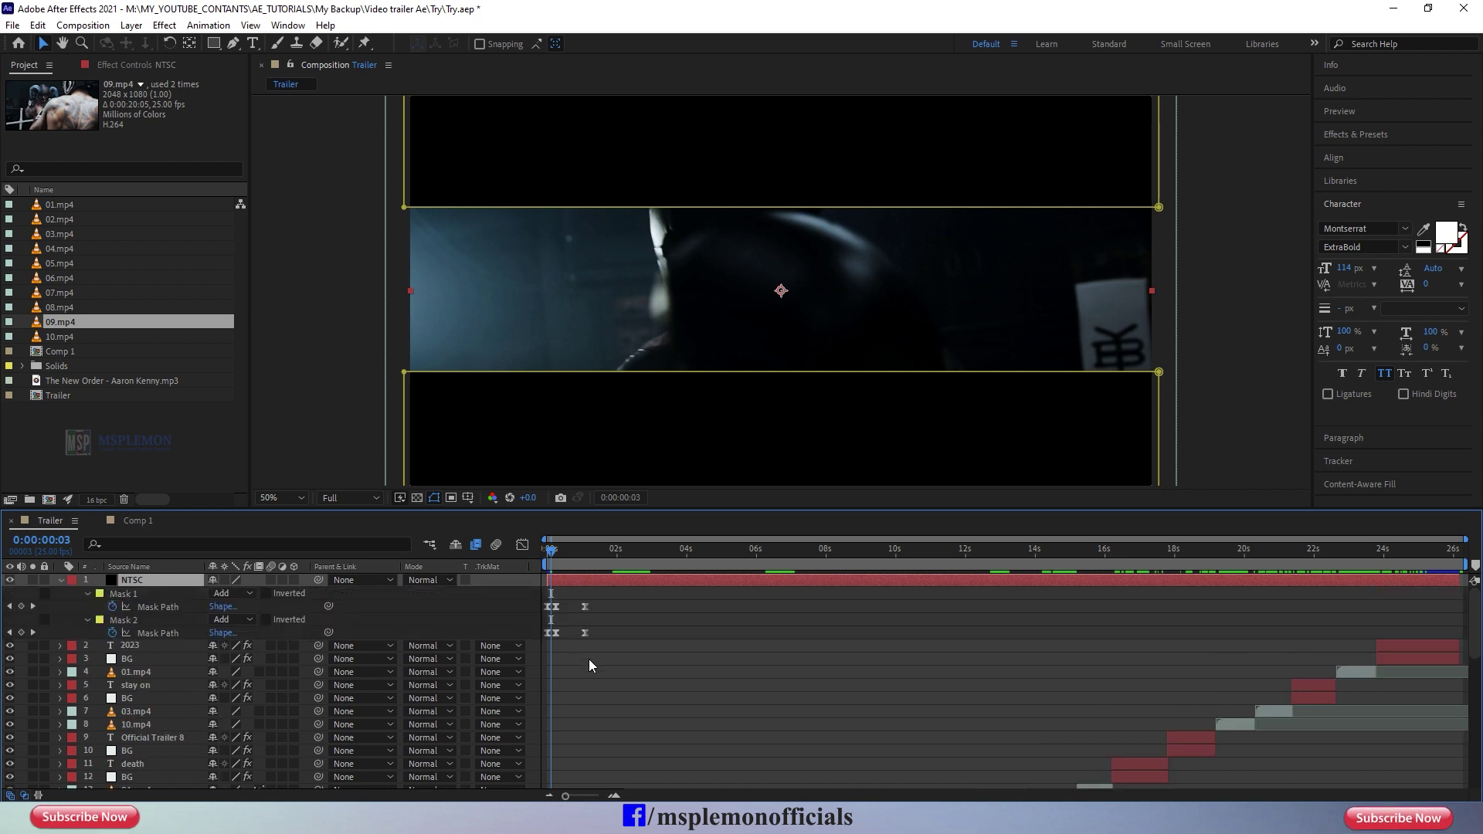
left_click_drag(554, 561, 547, 550)
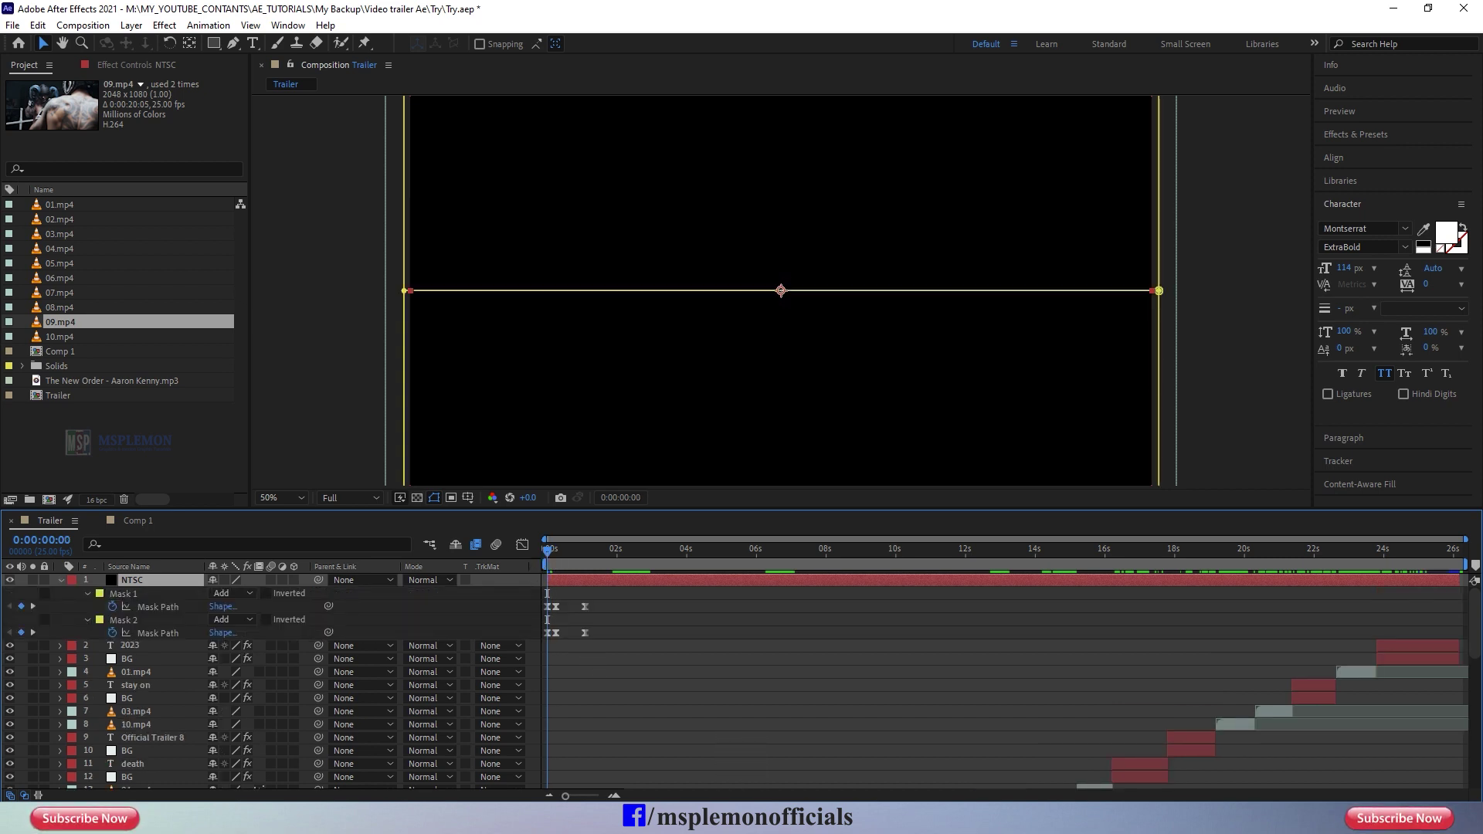
left_click_drag(566, 798, 587, 798)
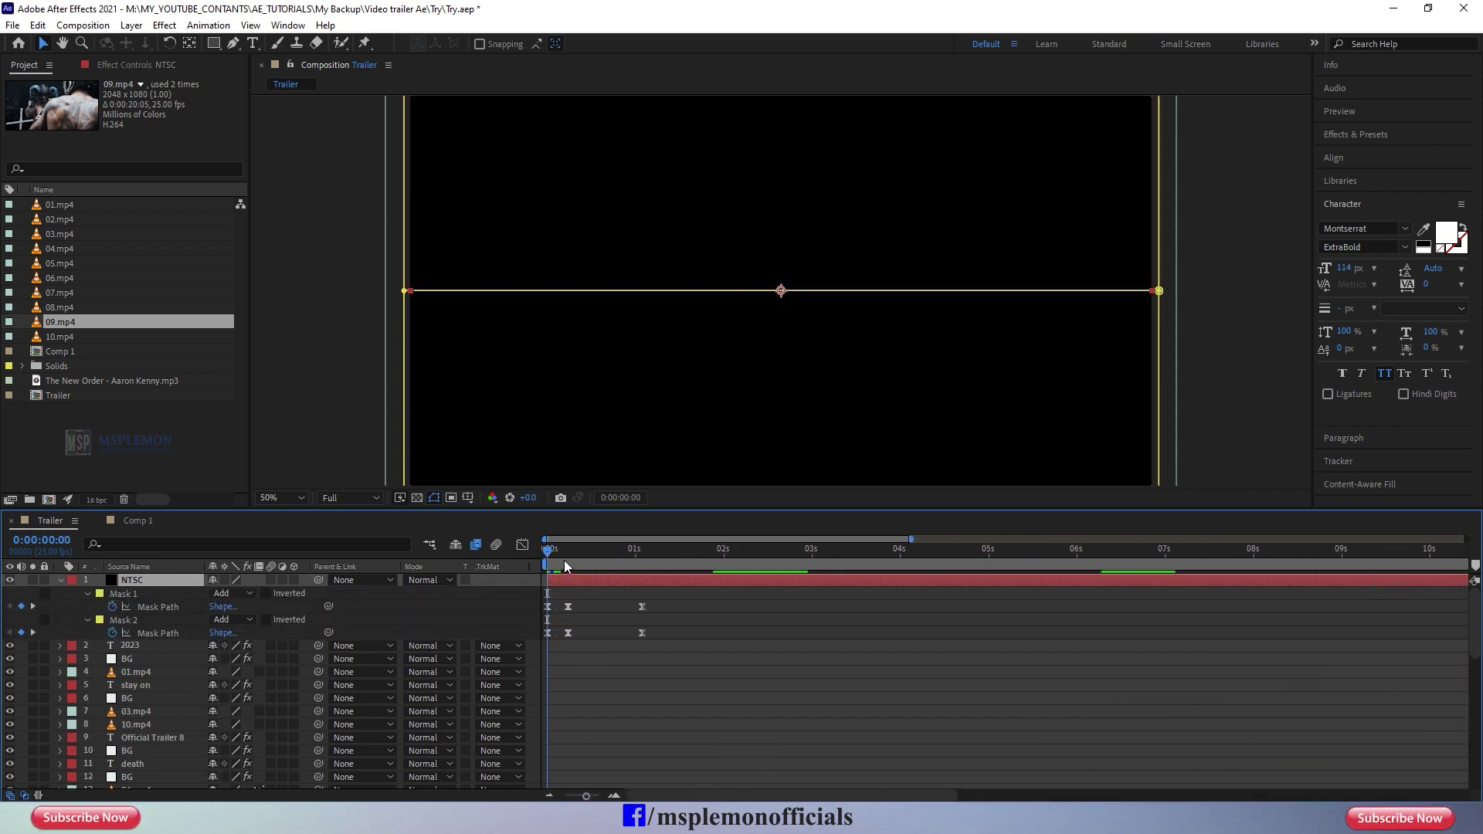
left_click_drag(547, 552, 627, 576)
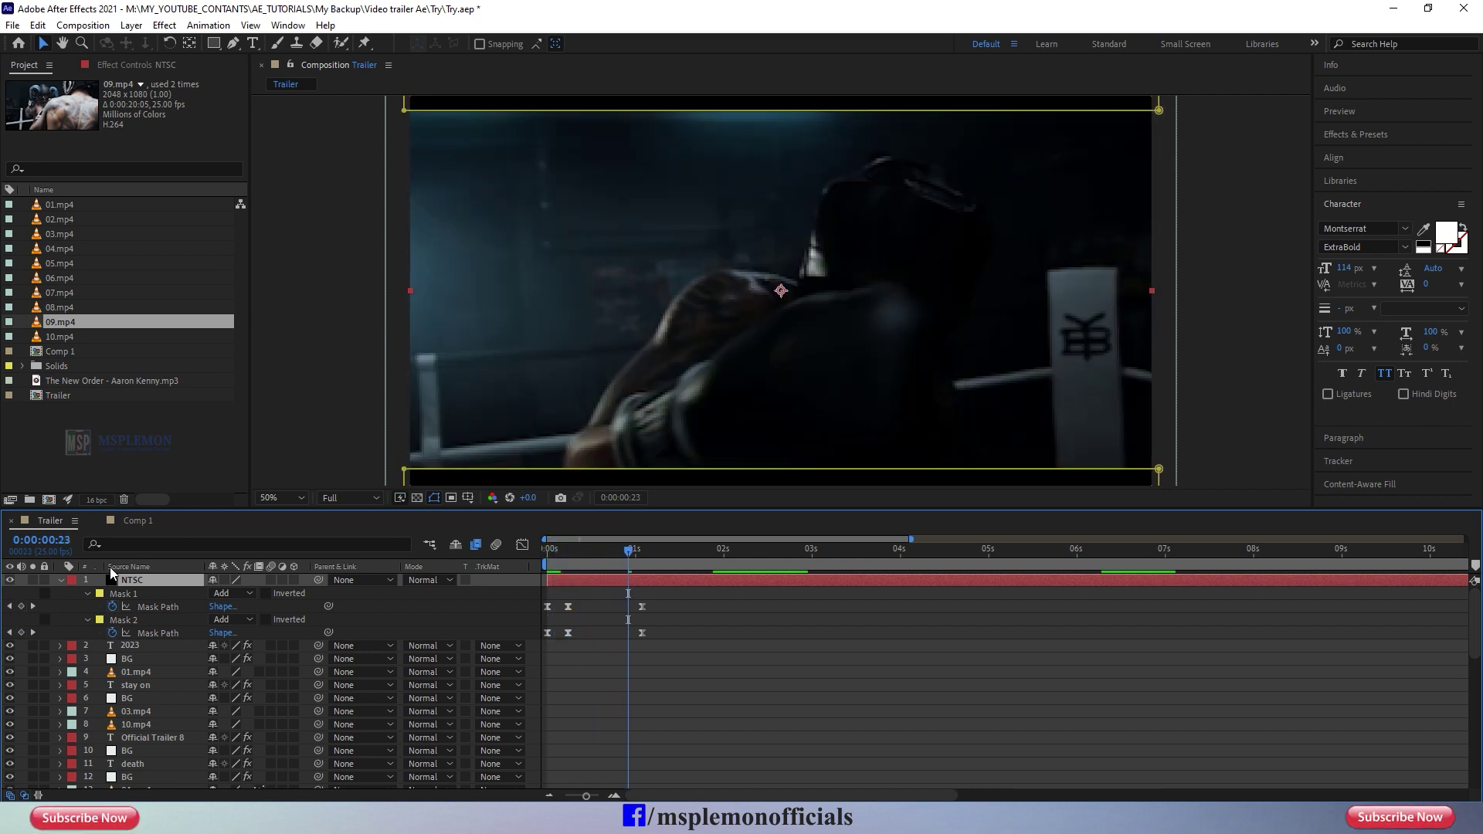
Step: Examine the "IN 2022" title at 0:00:01:11 in the Trailer composition, fitted in the viewer, and select its BG layer
left_click(63, 584)
scroll(651, 698, "down", 5)
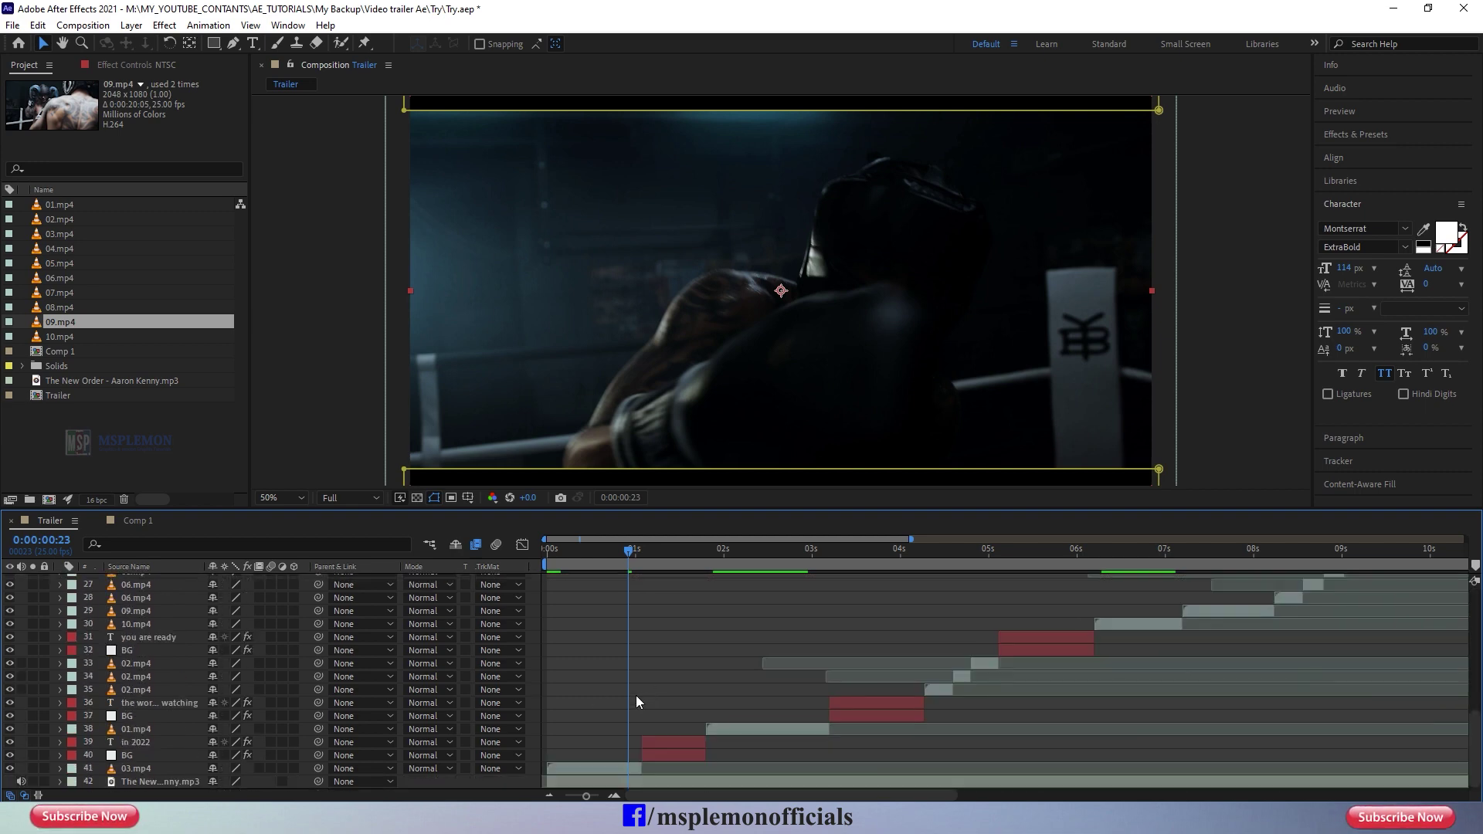
left_click_drag(572, 561, 673, 581)
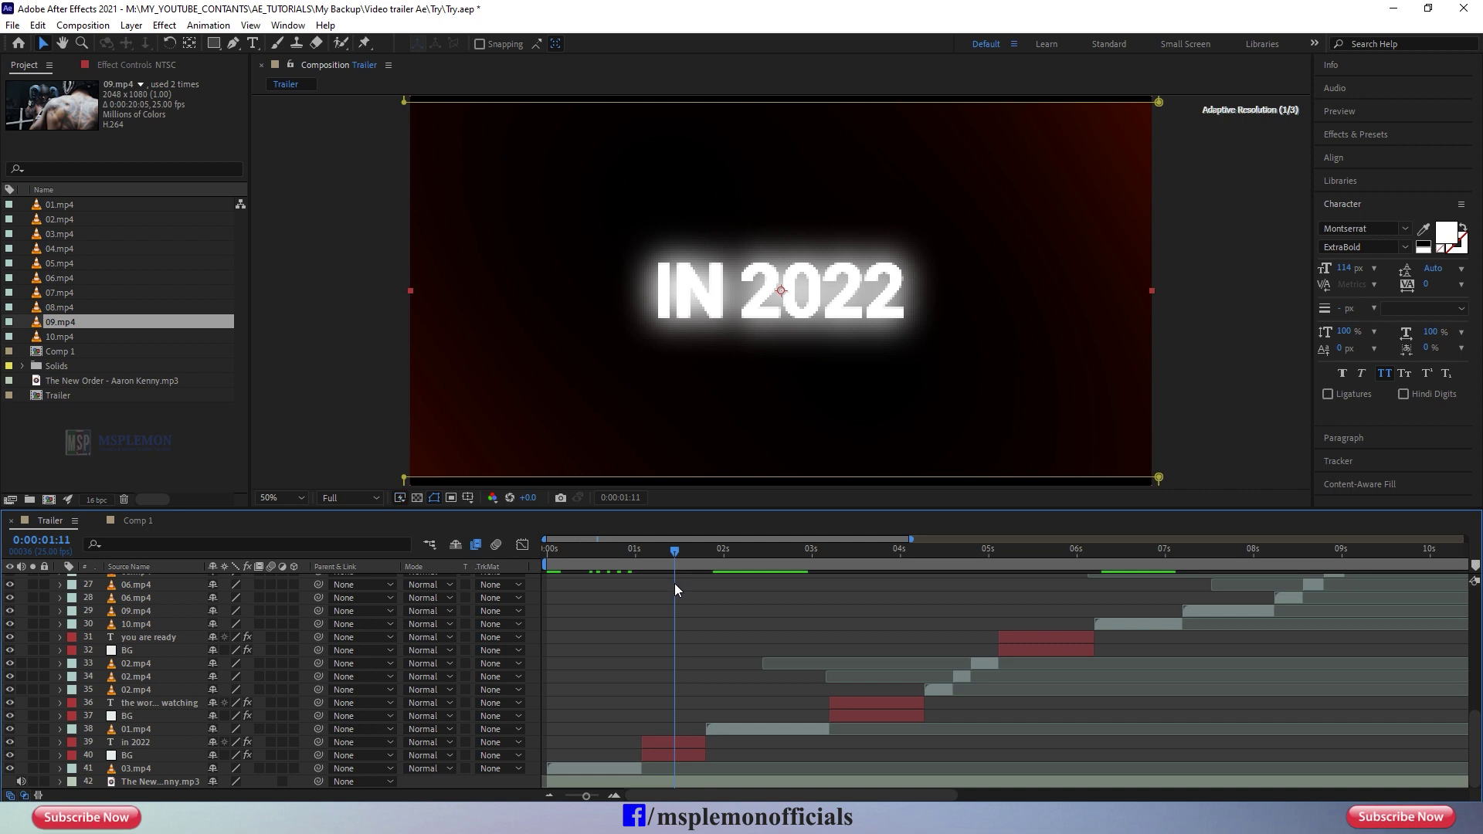
left_click(711, 669)
key("shift+slash")
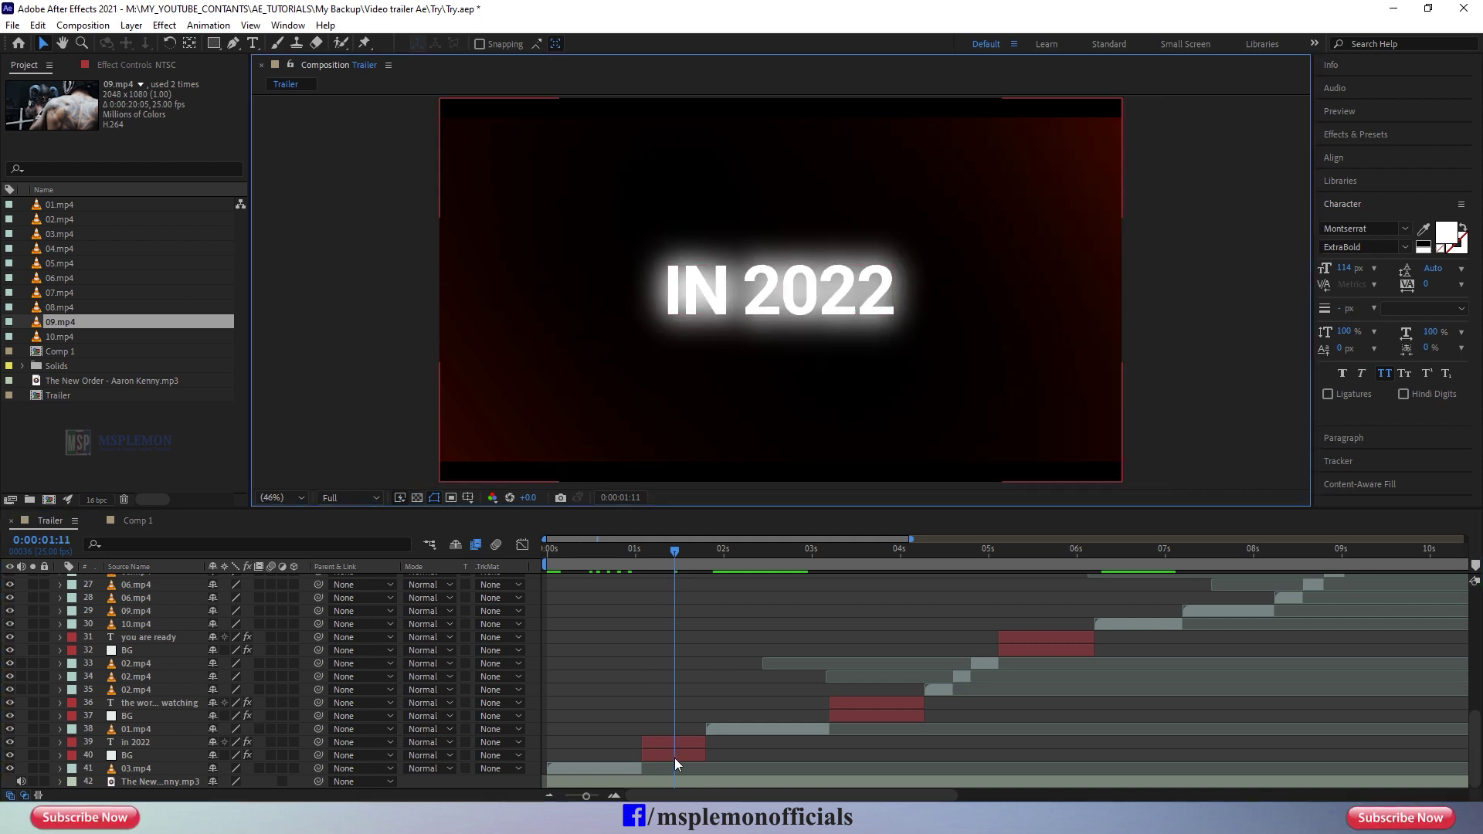
left_click(675, 758)
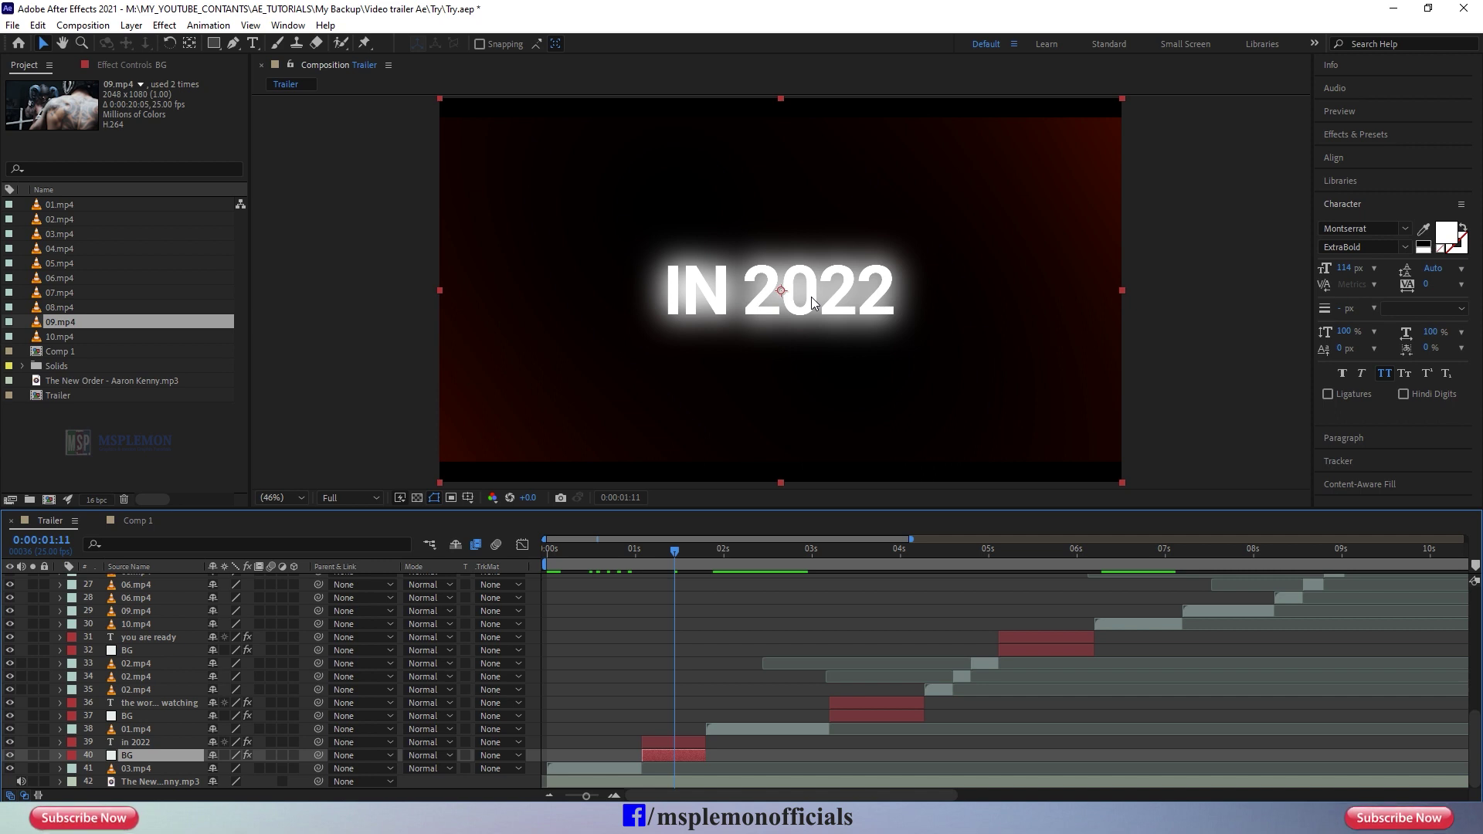
Step: Return to Comp 1 and delete its NTSC and 09.mp4 layers
left_click(138, 518)
left_click_drag(649, 552, 561, 555)
left_click(61, 580)
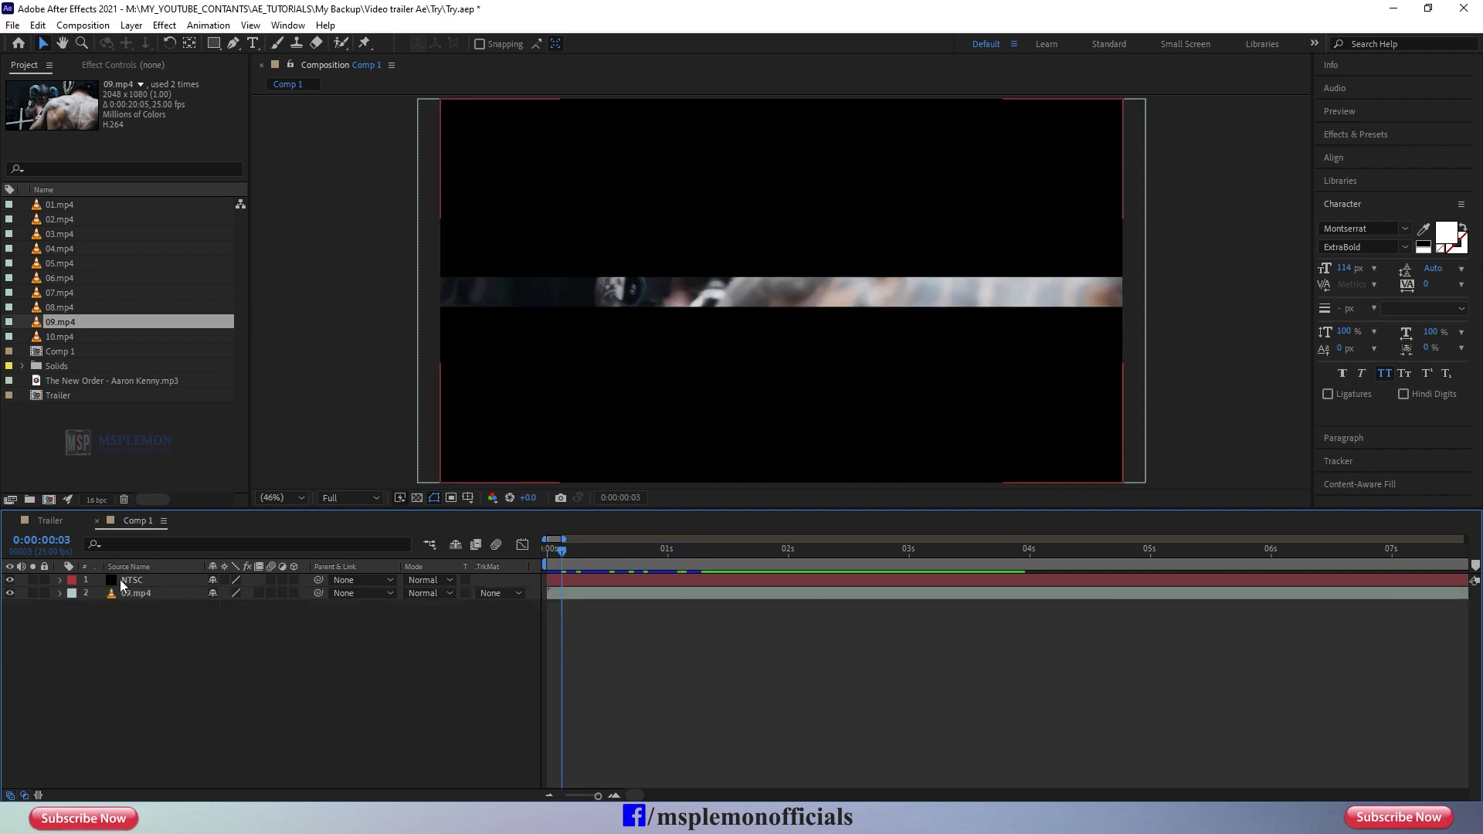
left_click(124, 580)
left_click(141, 595, "shift")
key("Delete")
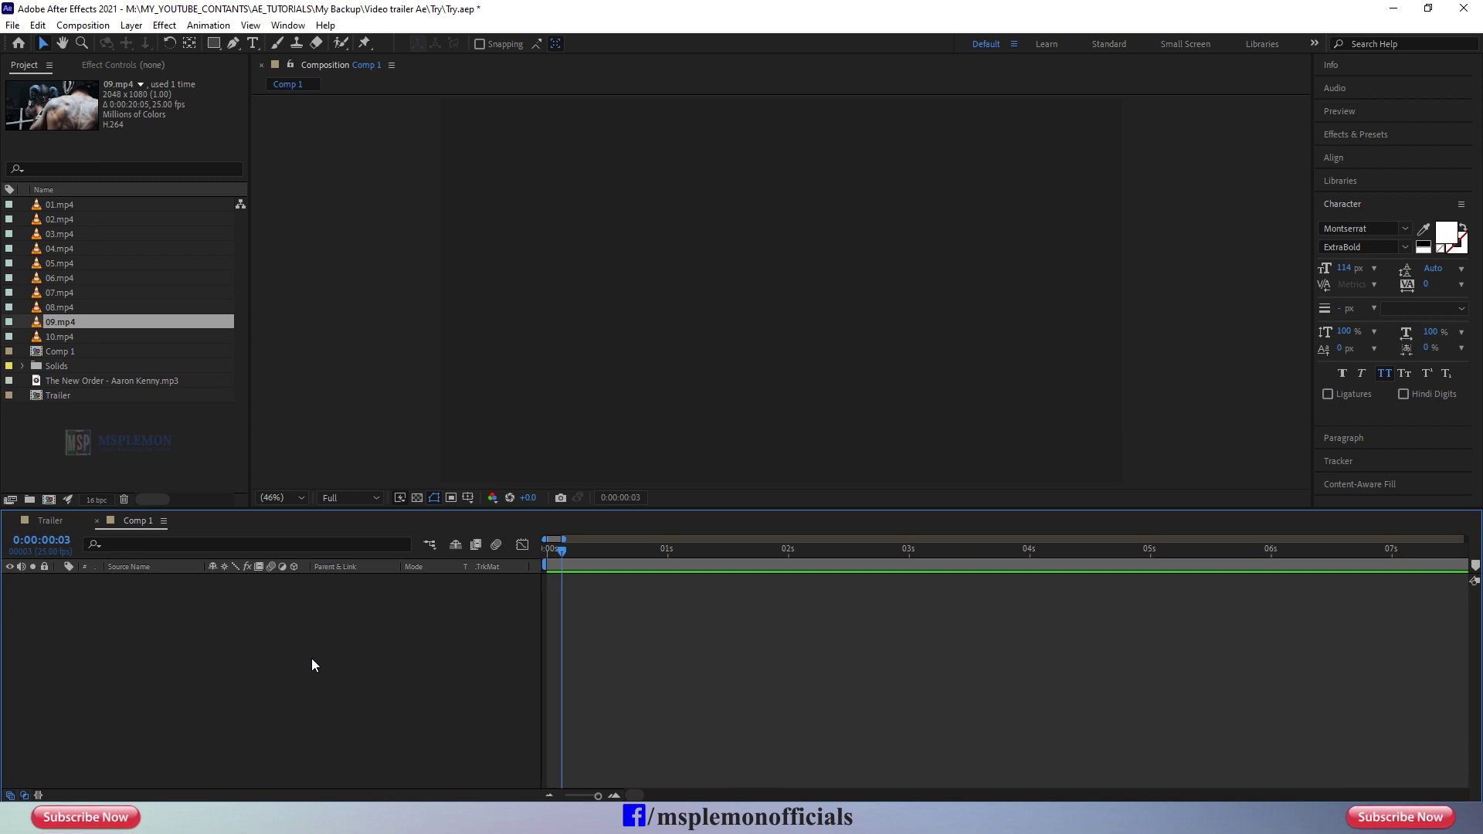
Step: Create a black 1920 × 1080 px solid named BG in Comp 1
right_click(318, 663)
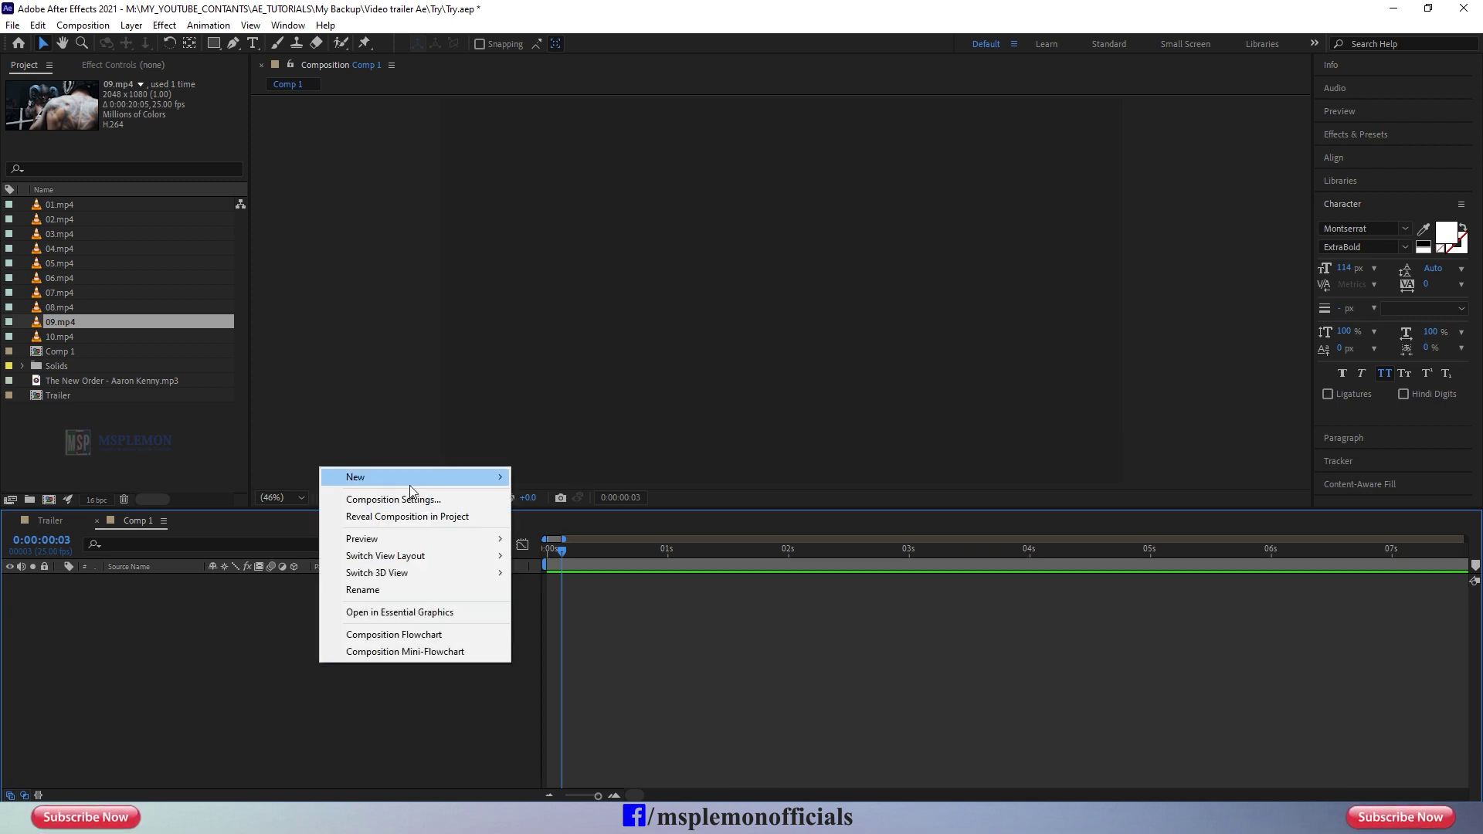
mouse_move(443, 487)
left_click(570, 519)
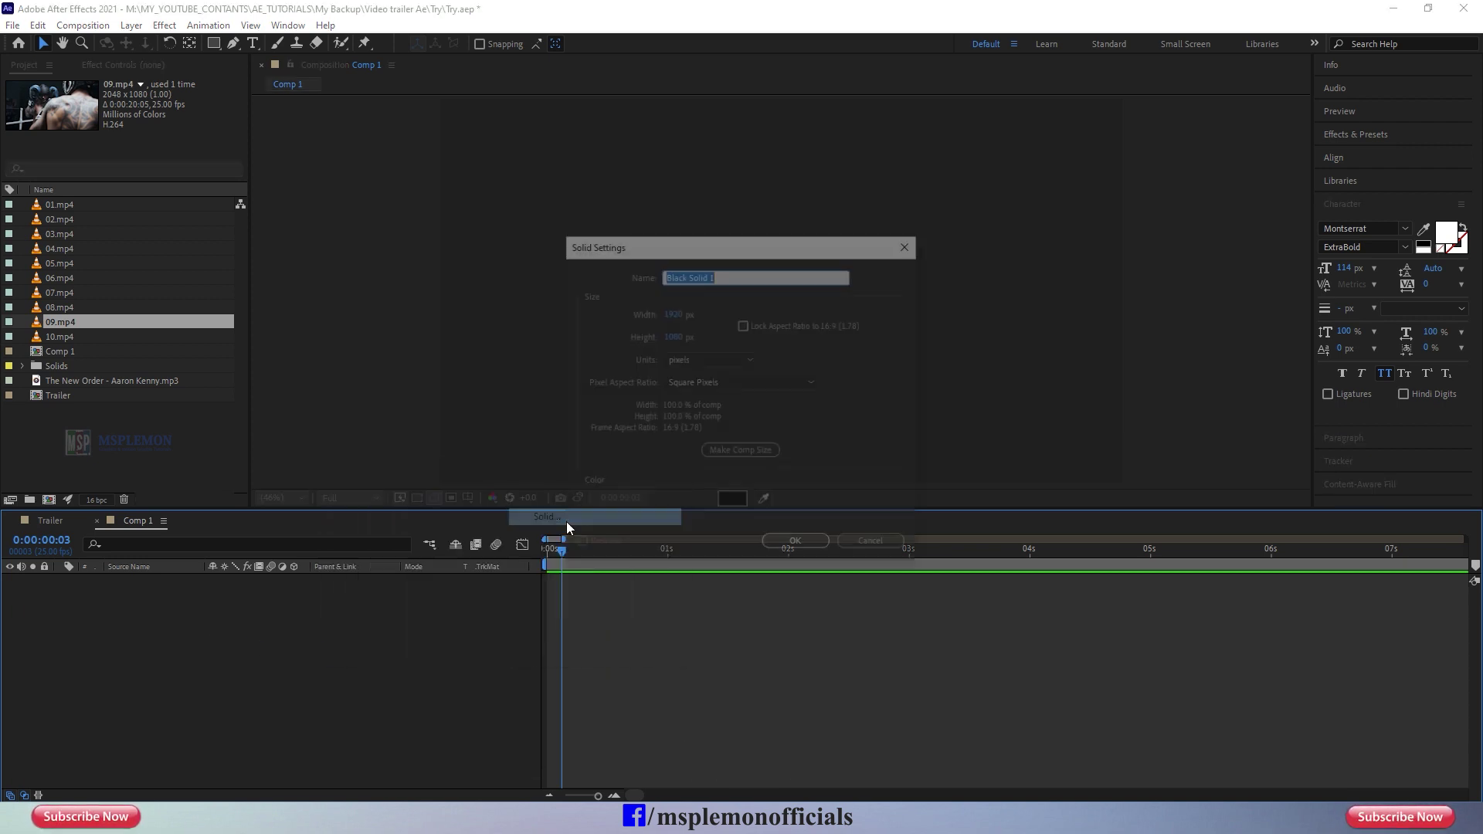
type("BG")
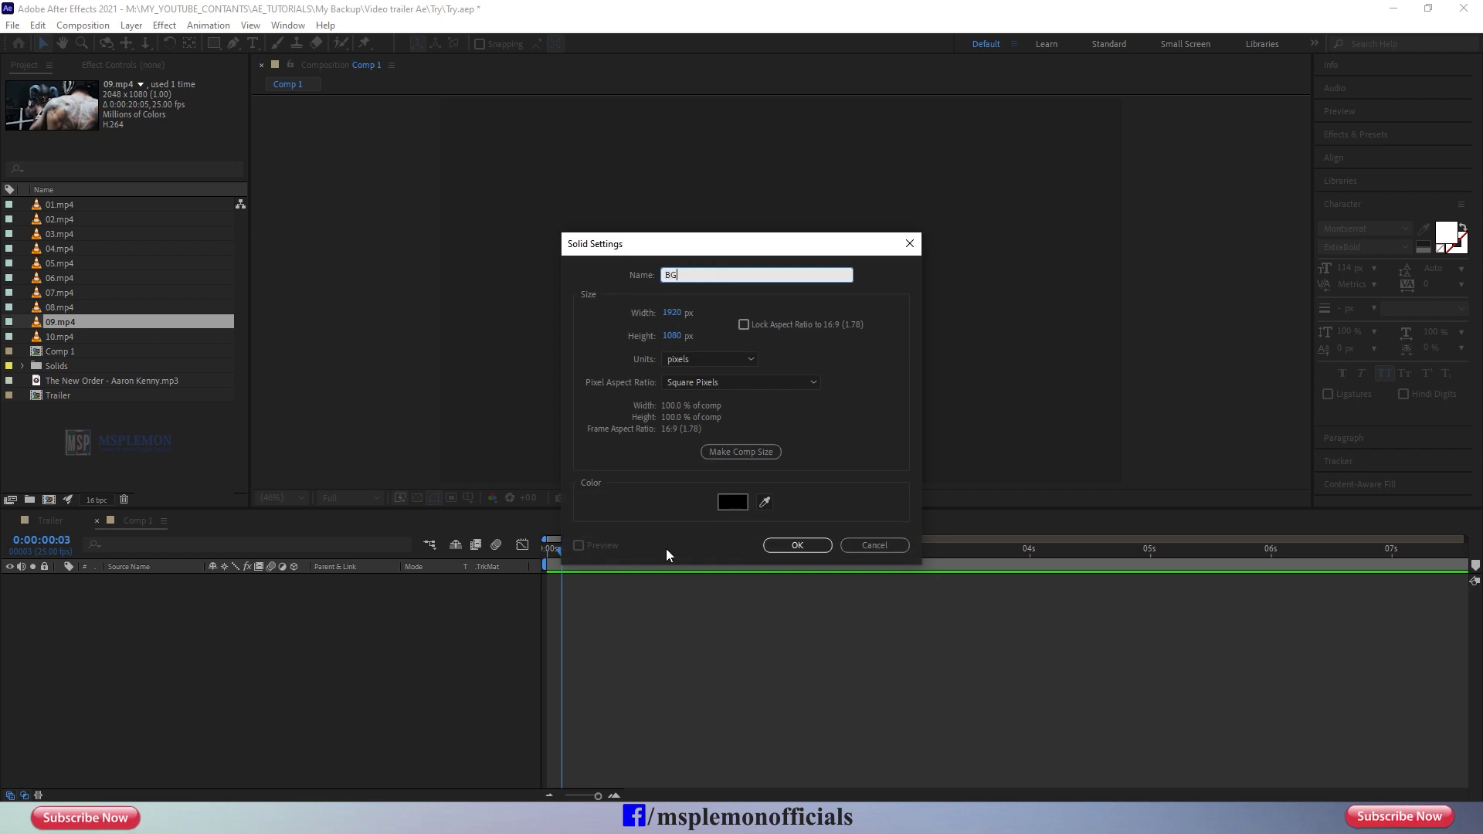
left_click(780, 547)
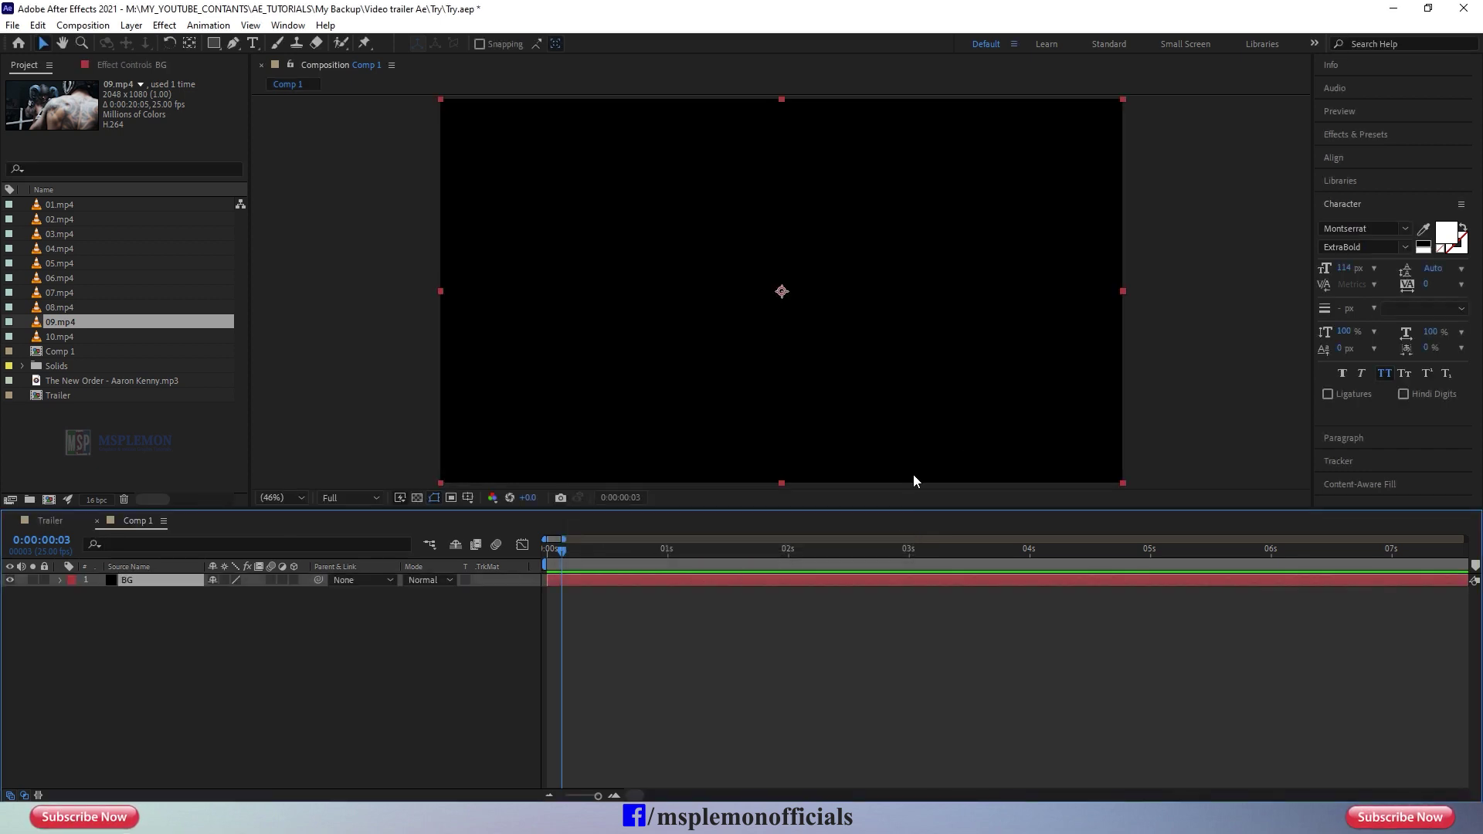
Step: Find the 4-Color Gradient effect and apply it to the BG layer in Comp 1
left_click(1360, 136)
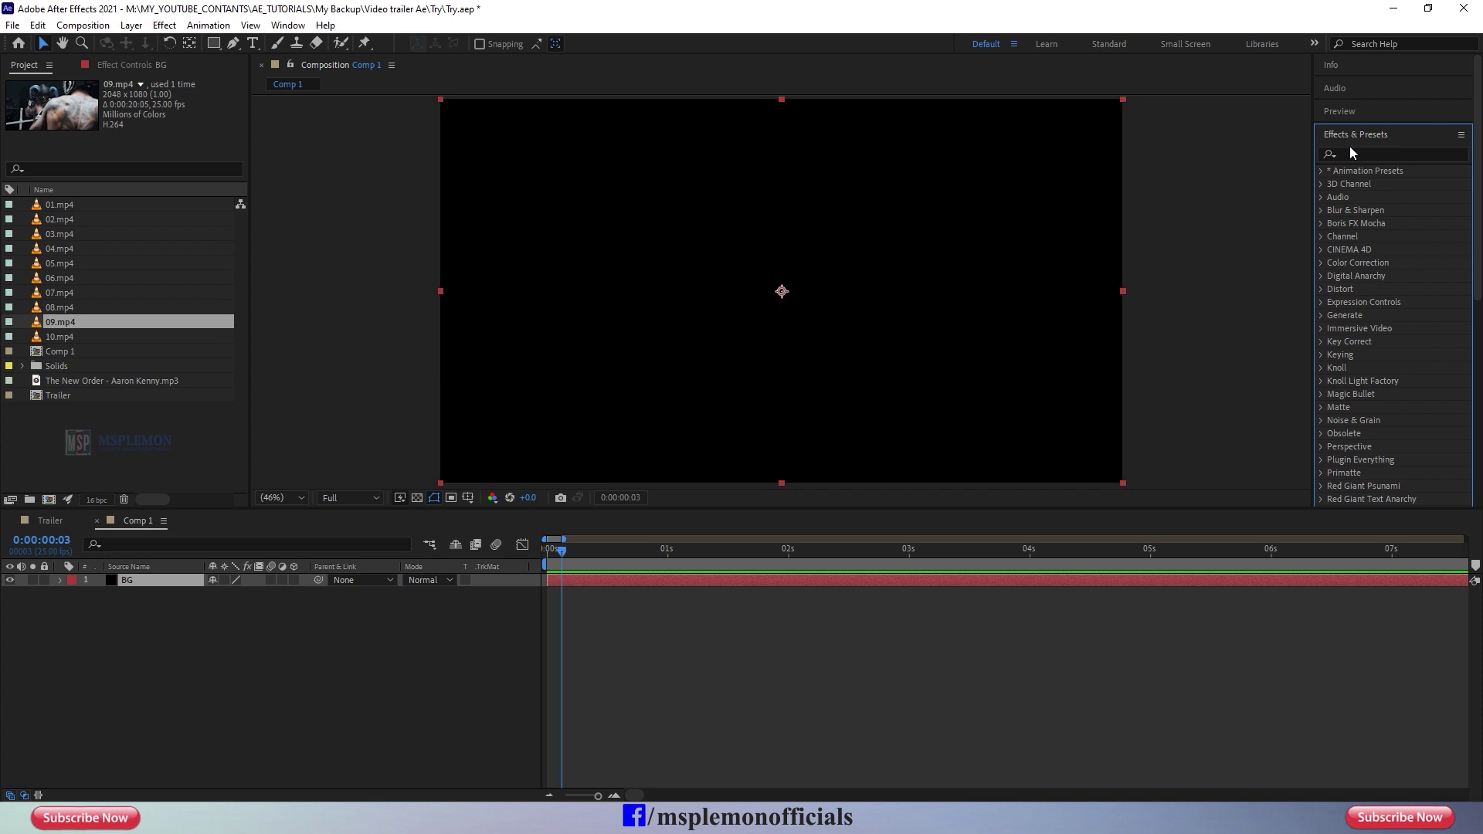
left_click(287, 25)
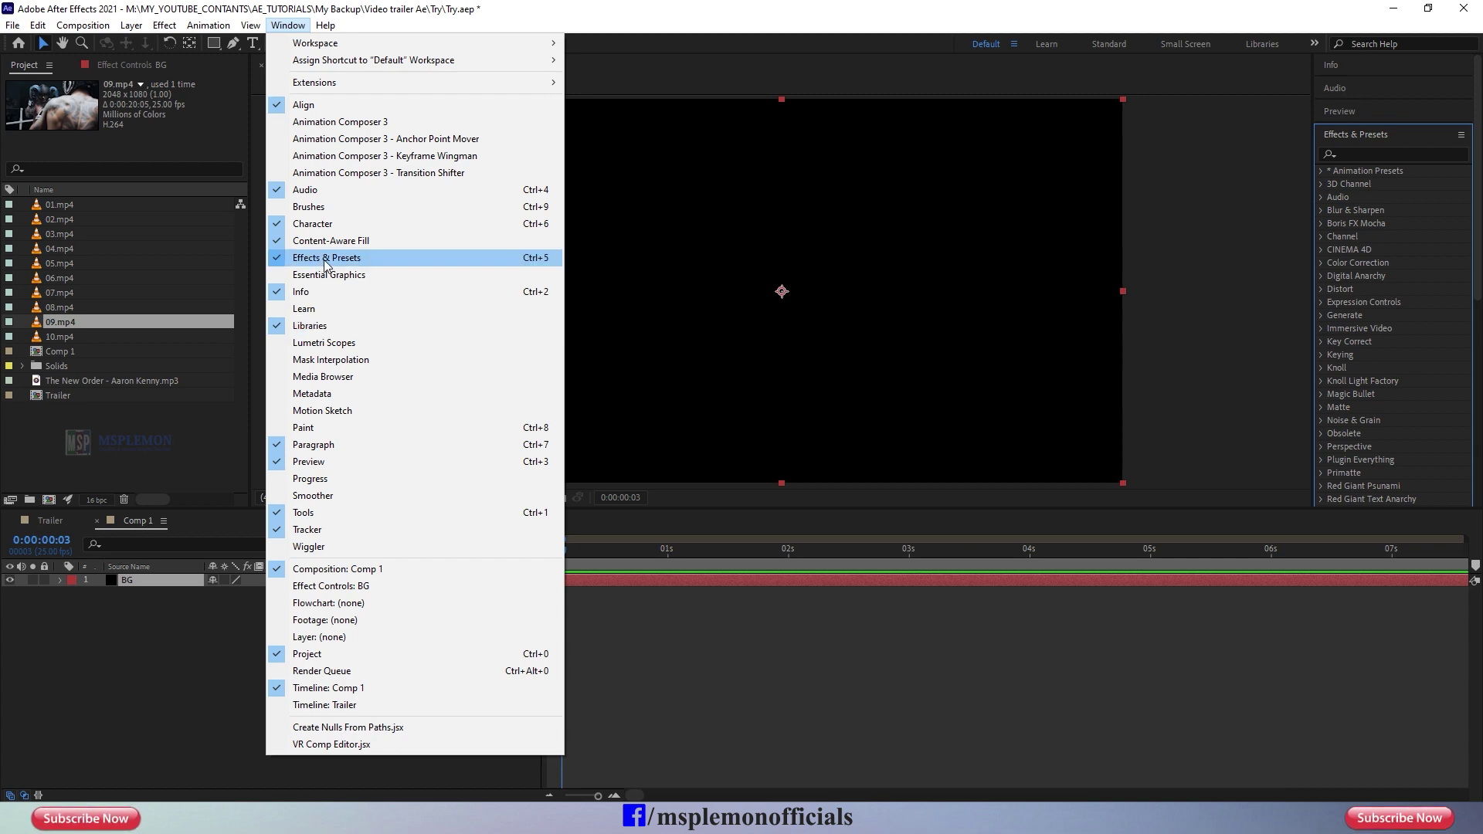
left_click(791, 582)
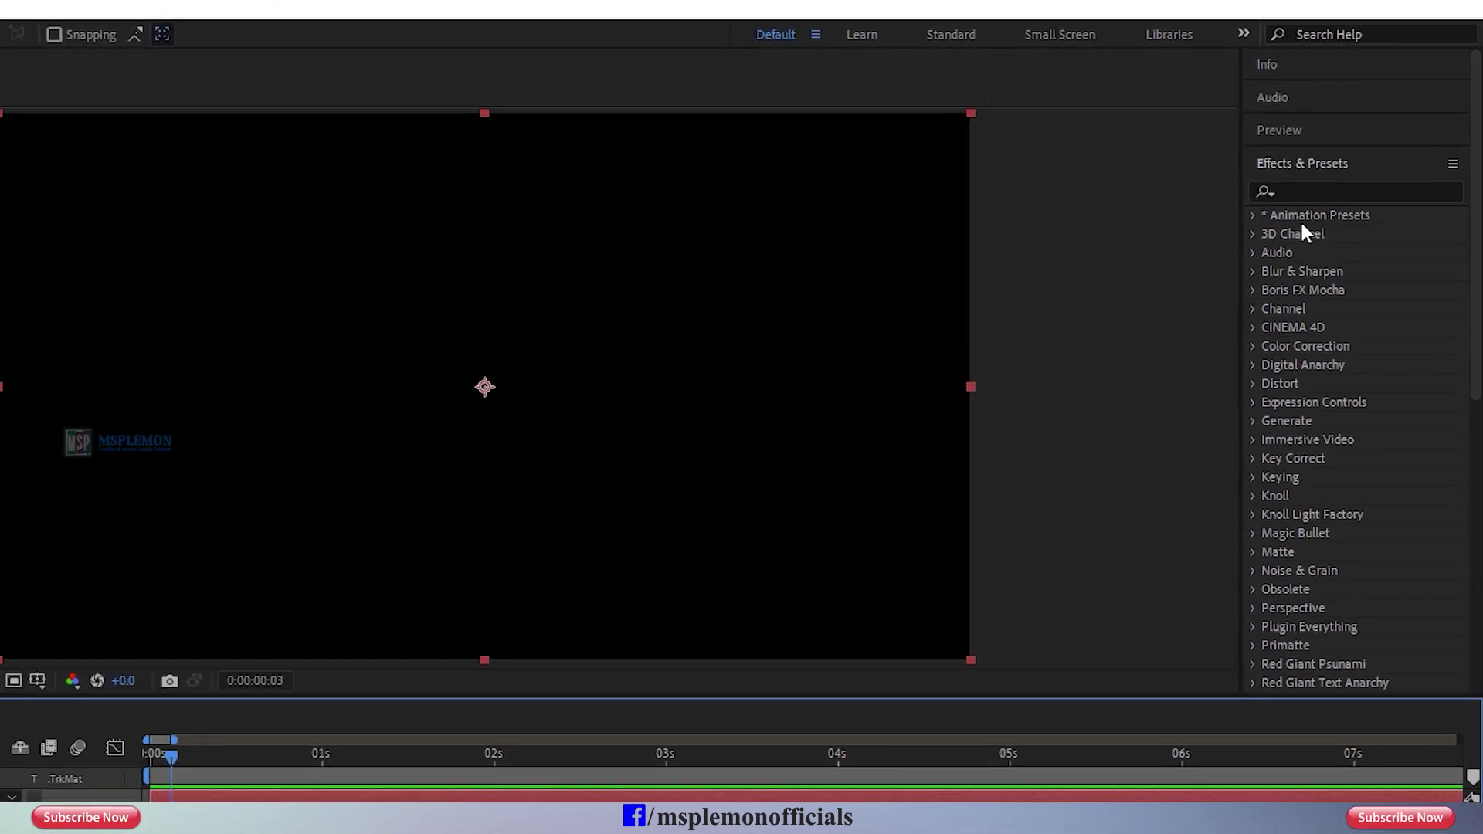
left_click(1313, 192)
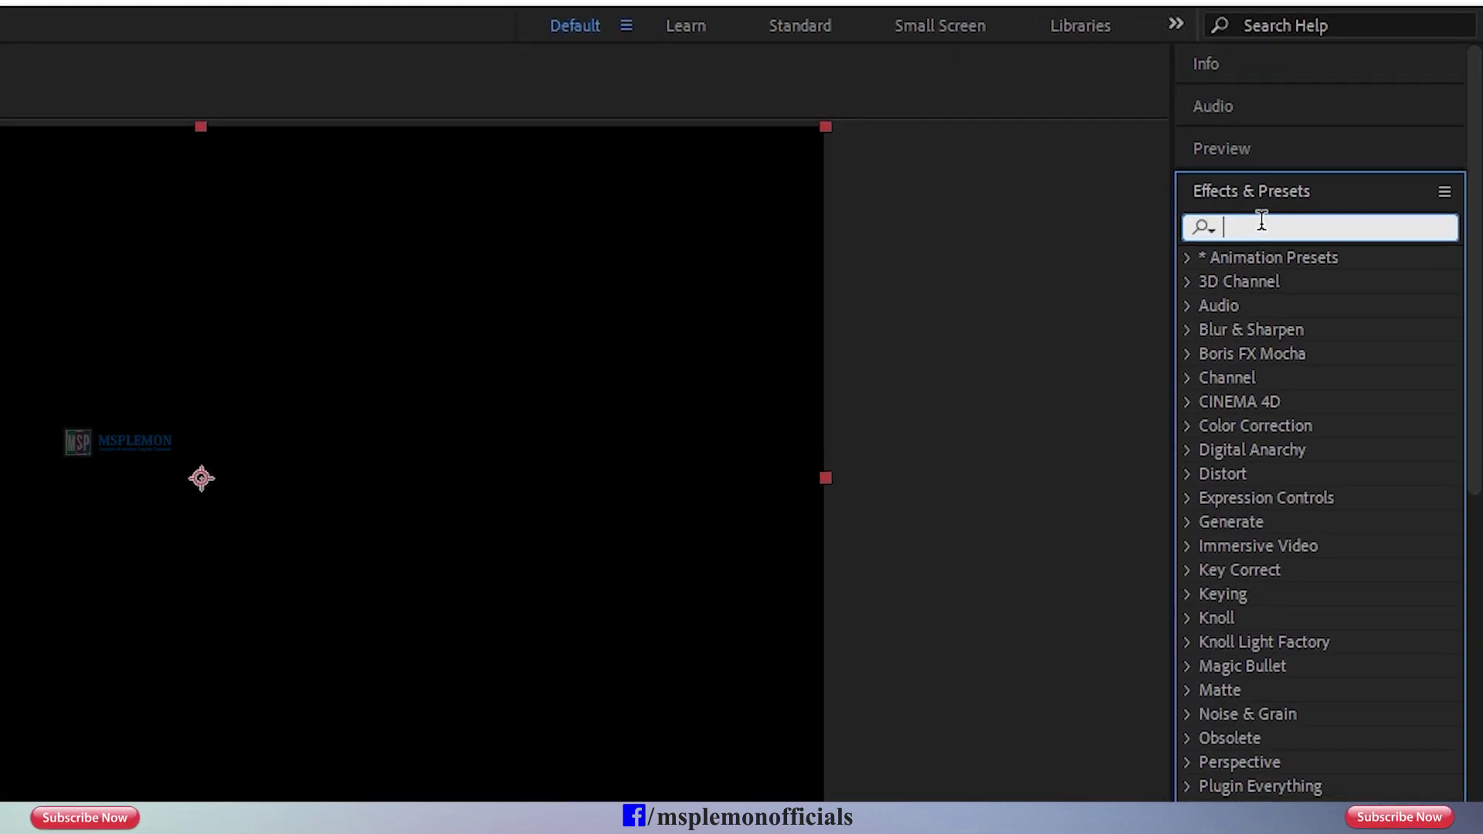
type("4")
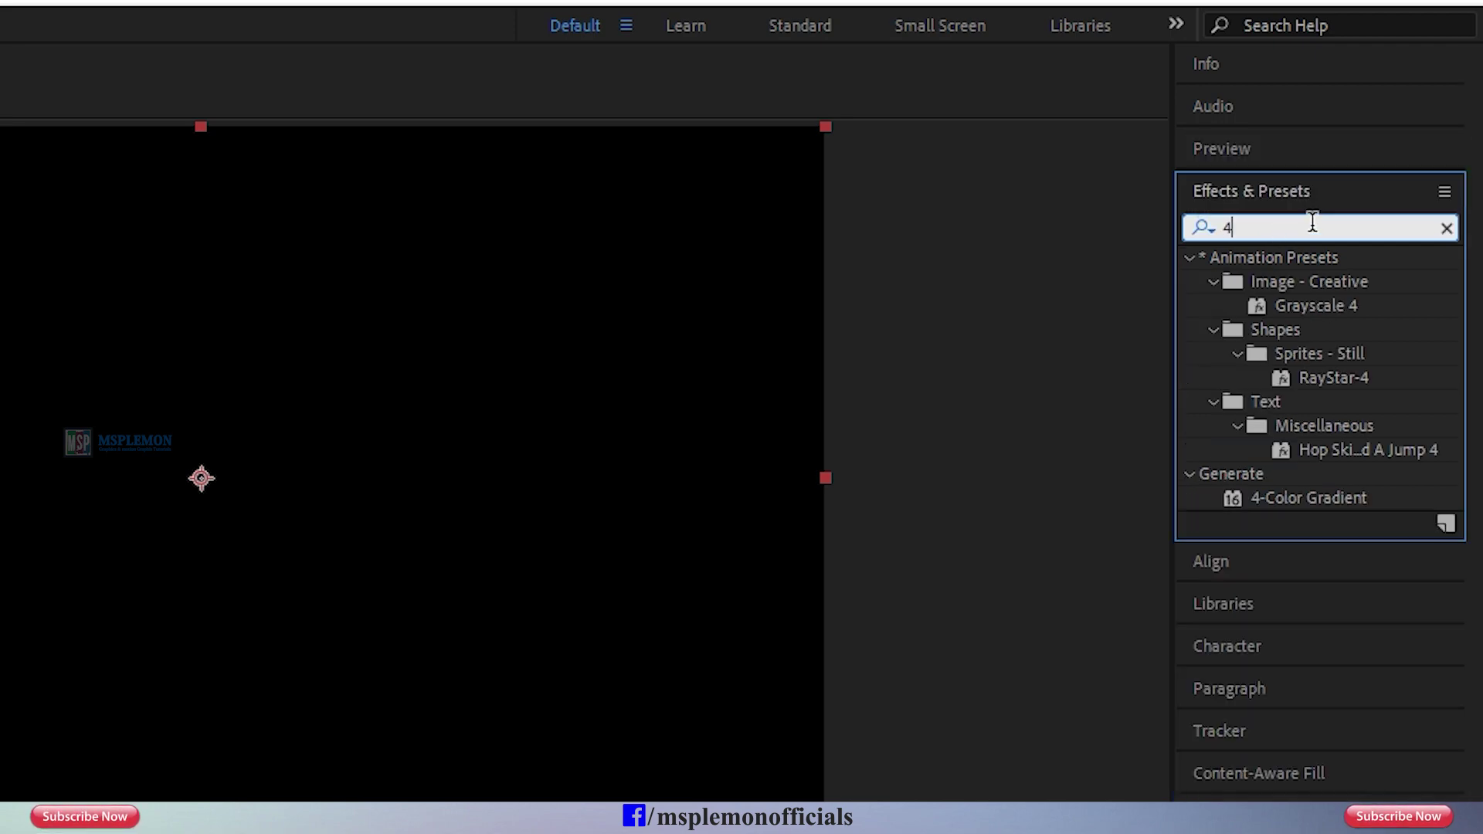
left_click(1304, 498)
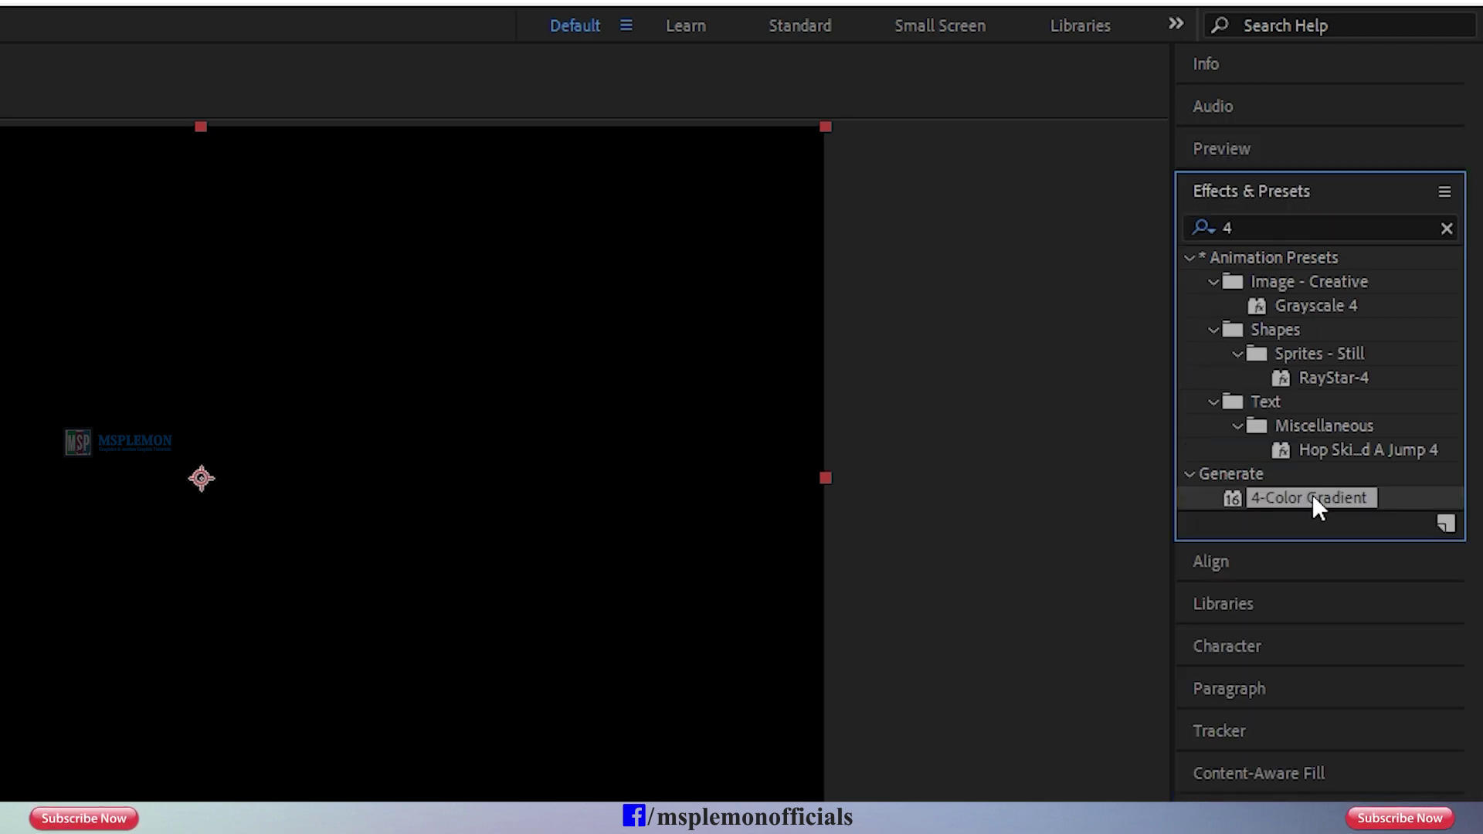
left_click_drag(1311, 498, 735, 584)
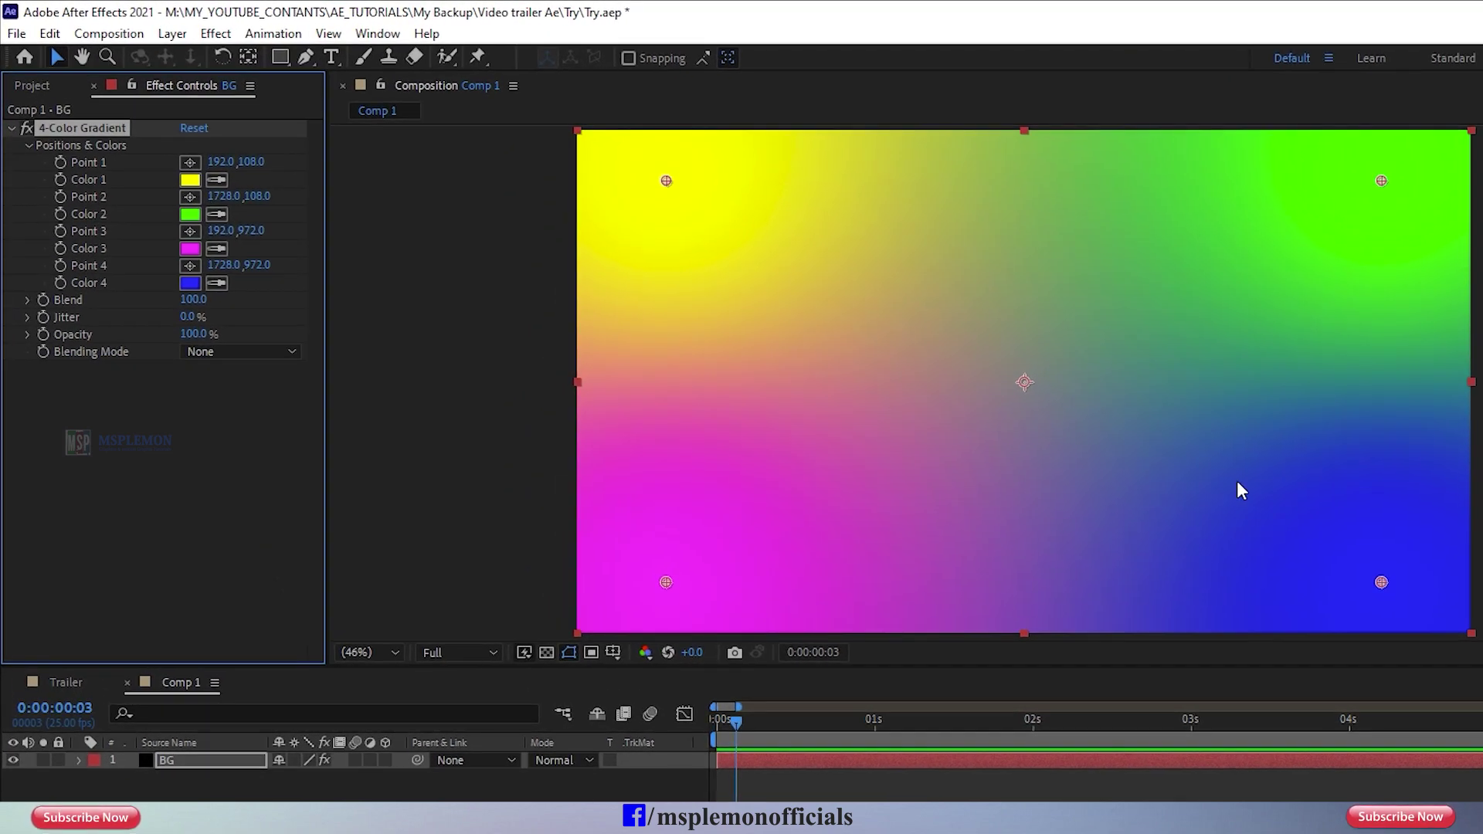
Step: Set Color 1 and Color 4 of the BG layer's 4-Color Gradient to black
left_click(190, 180)
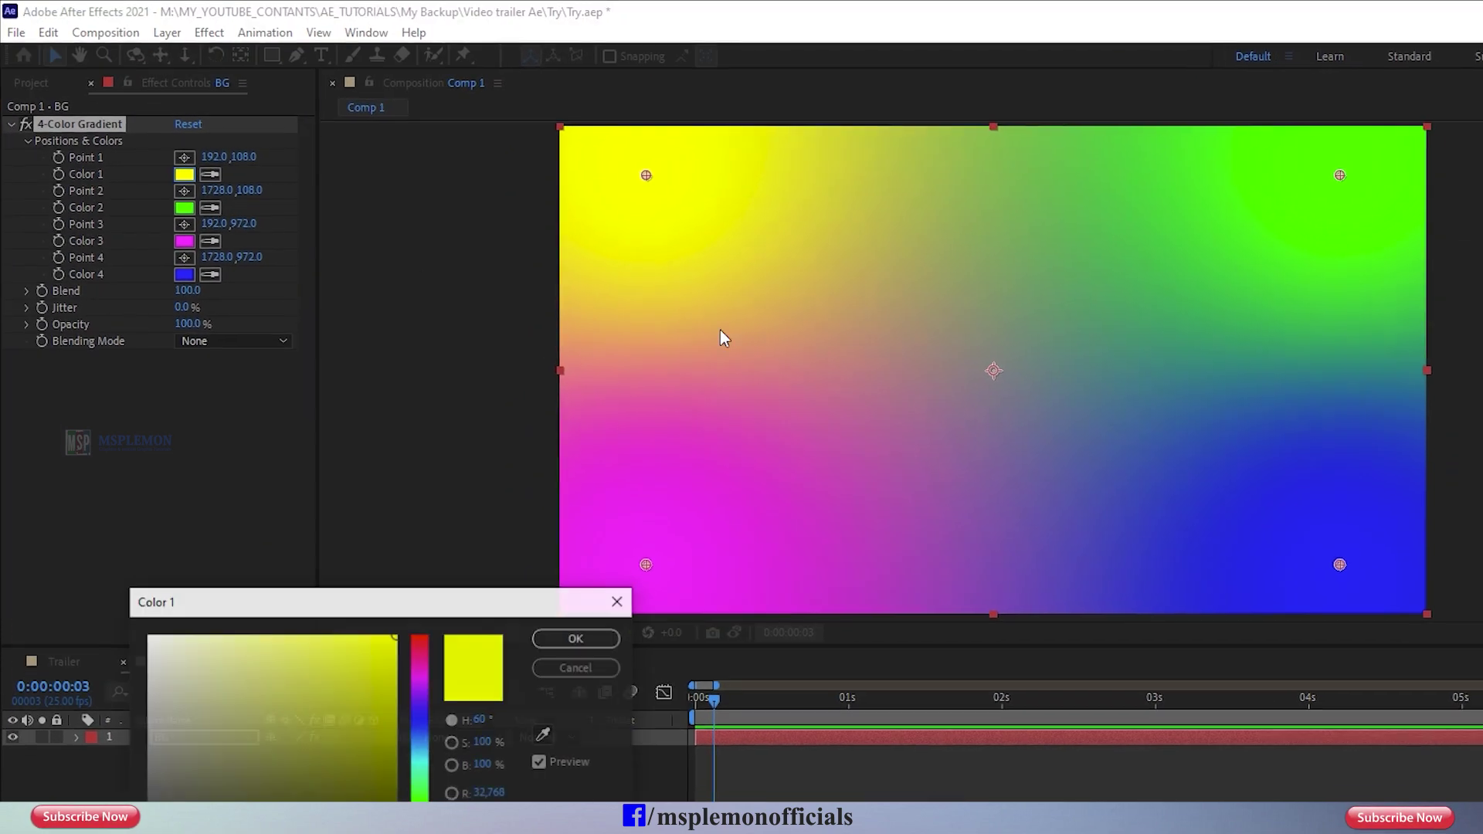
left_click(159, 814)
left_click(559, 618)
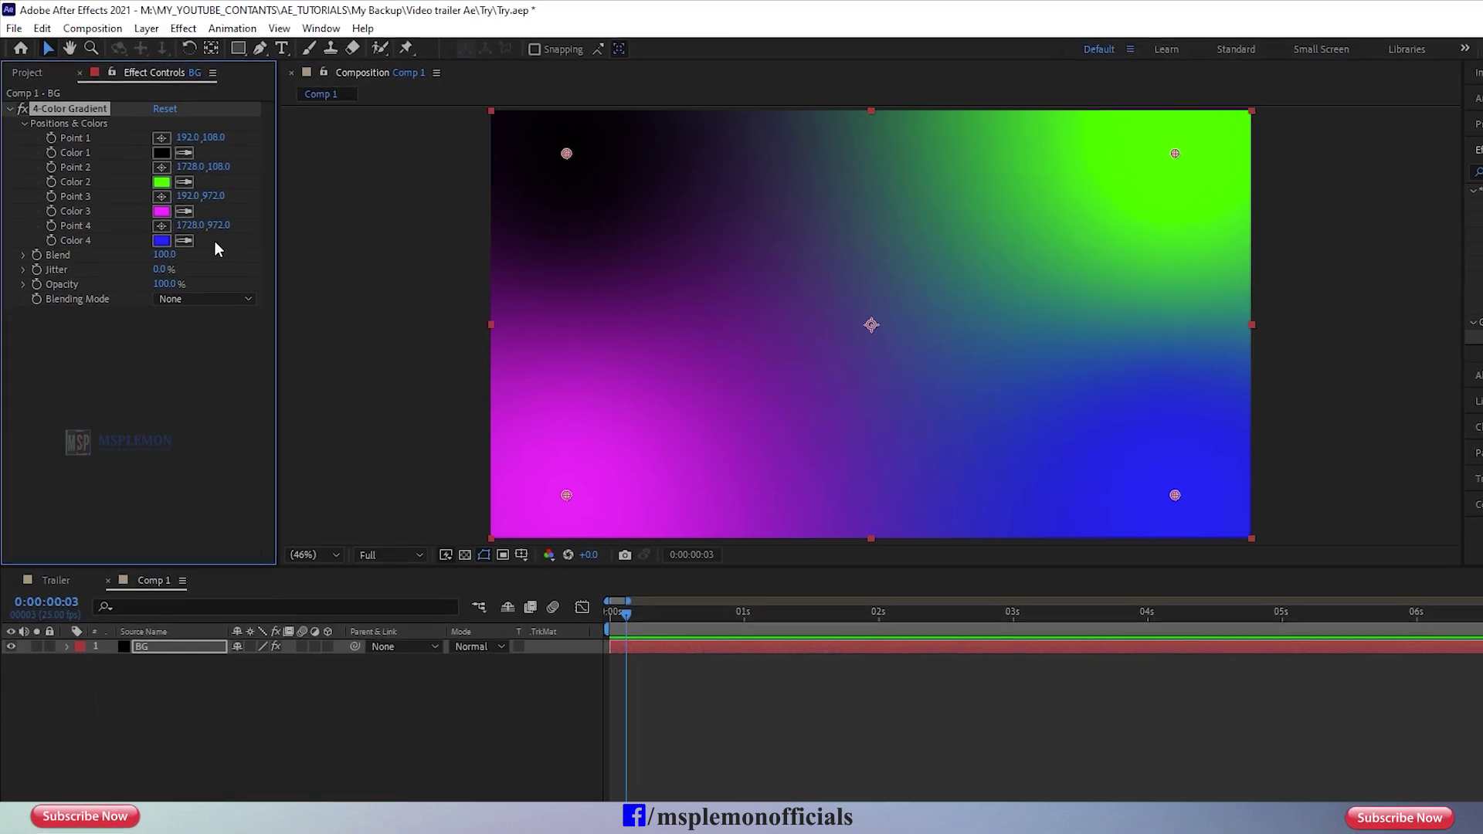
left_click(155, 232)
left_click(309, 699)
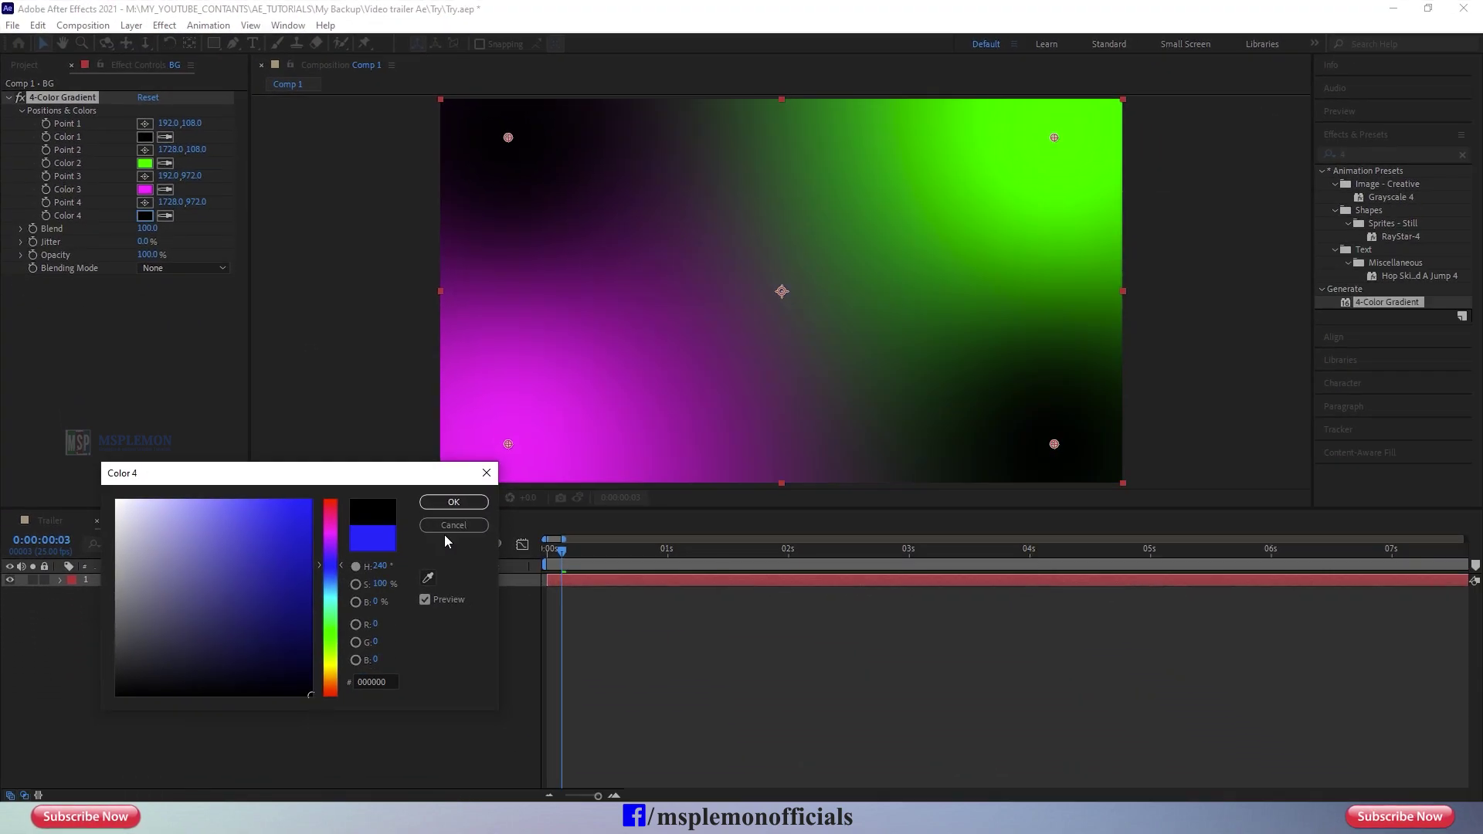
left_click(453, 503)
Step: Set the gradient's Color 3 to dark red #500000 and Color 2 to a similar dark red
left_click(146, 191)
left_click_drag(334, 540, 333, 497)
left_click(305, 643)
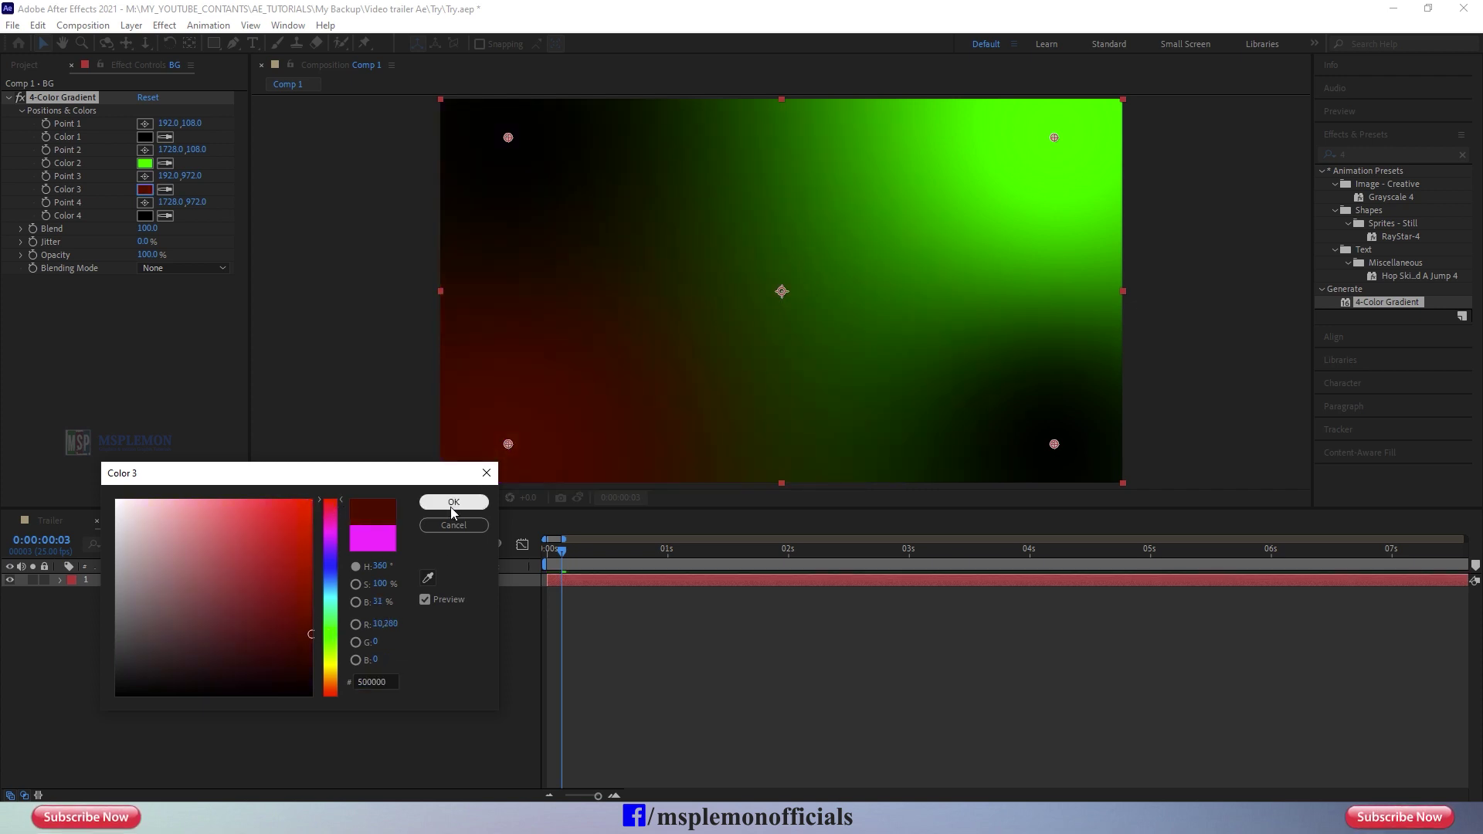
left_click(454, 502)
left_click(145, 163)
left_click_drag(330, 645, 331, 500)
left_click(311, 636)
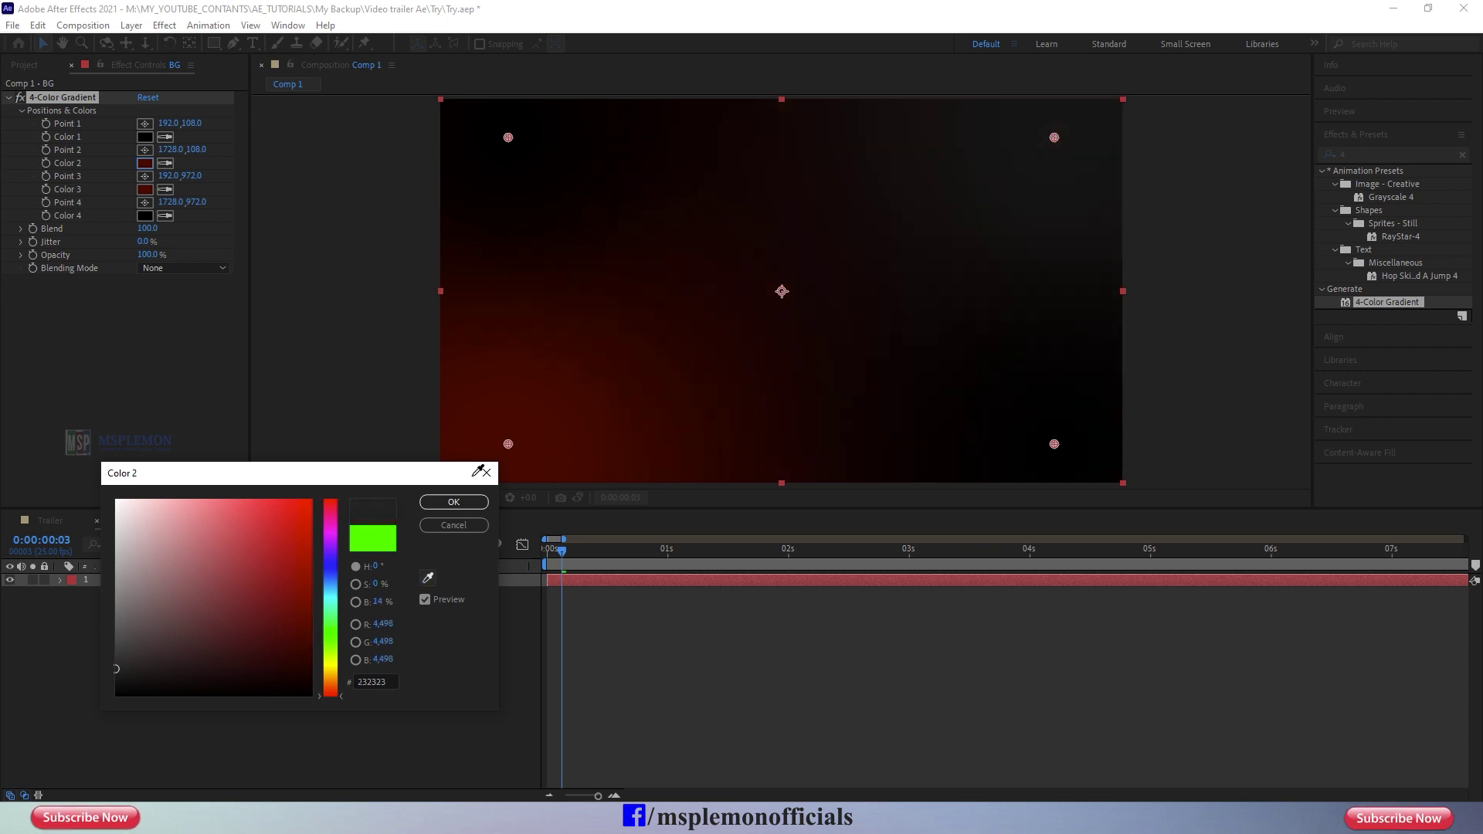
left_click(456, 502)
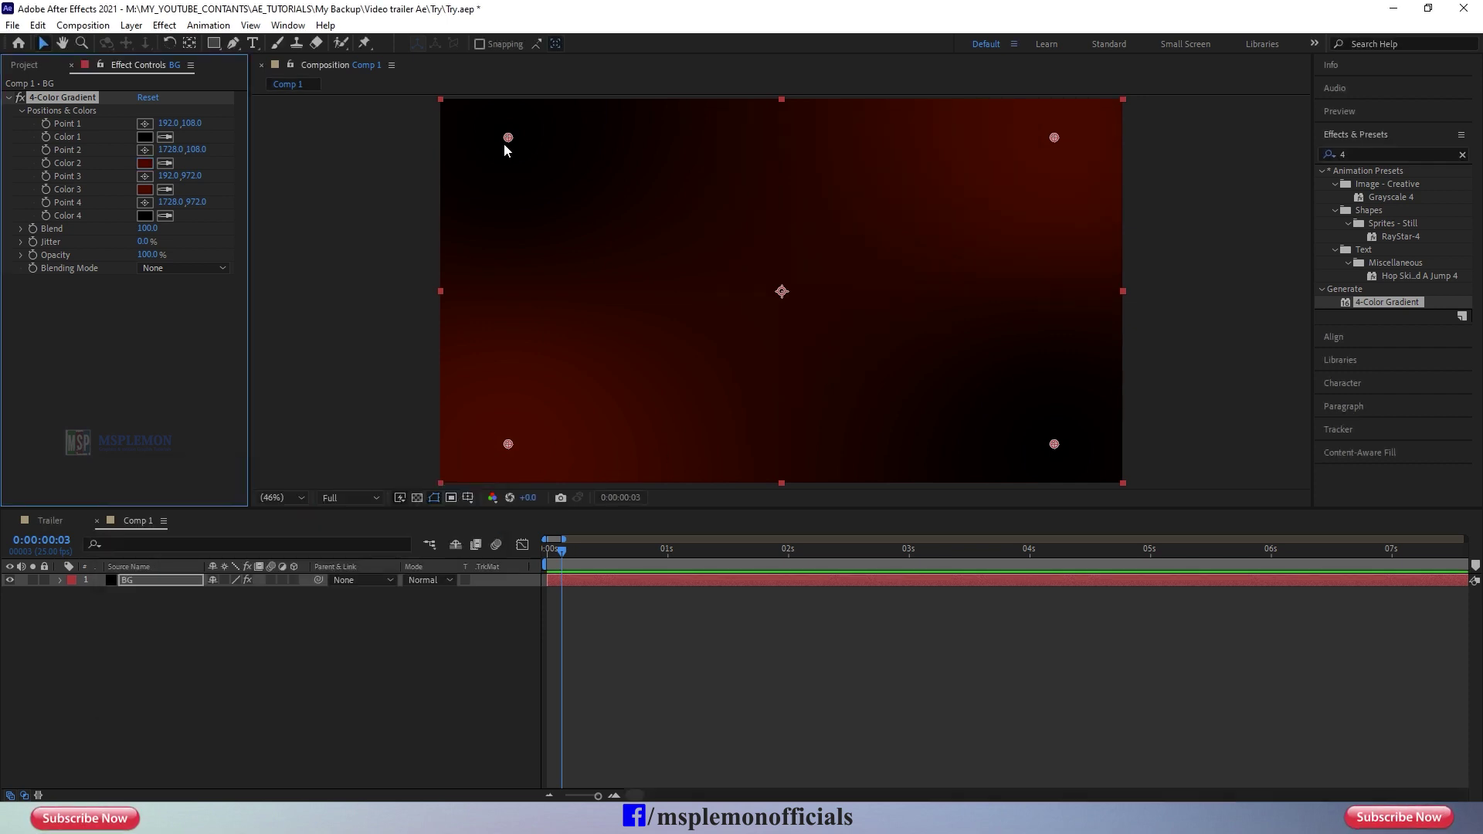
Step: Move the gradient's black points inward to about 435, 280 and 1474, 776, and the red points outward to about -310, 1144 and 2064, 10
left_click_drag(508, 138, 594, 198)
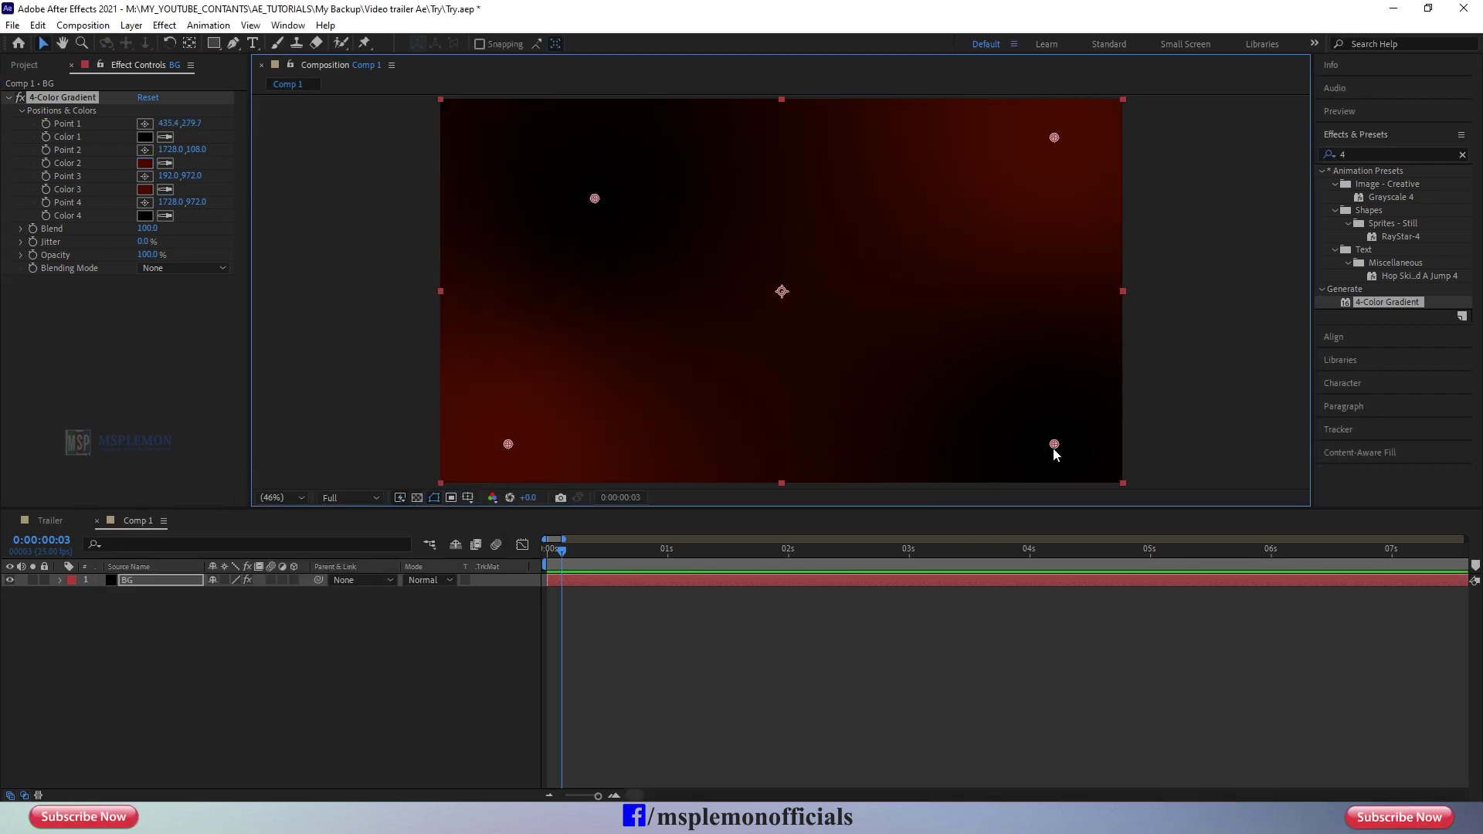
left_click_drag(1054, 446, 949, 383)
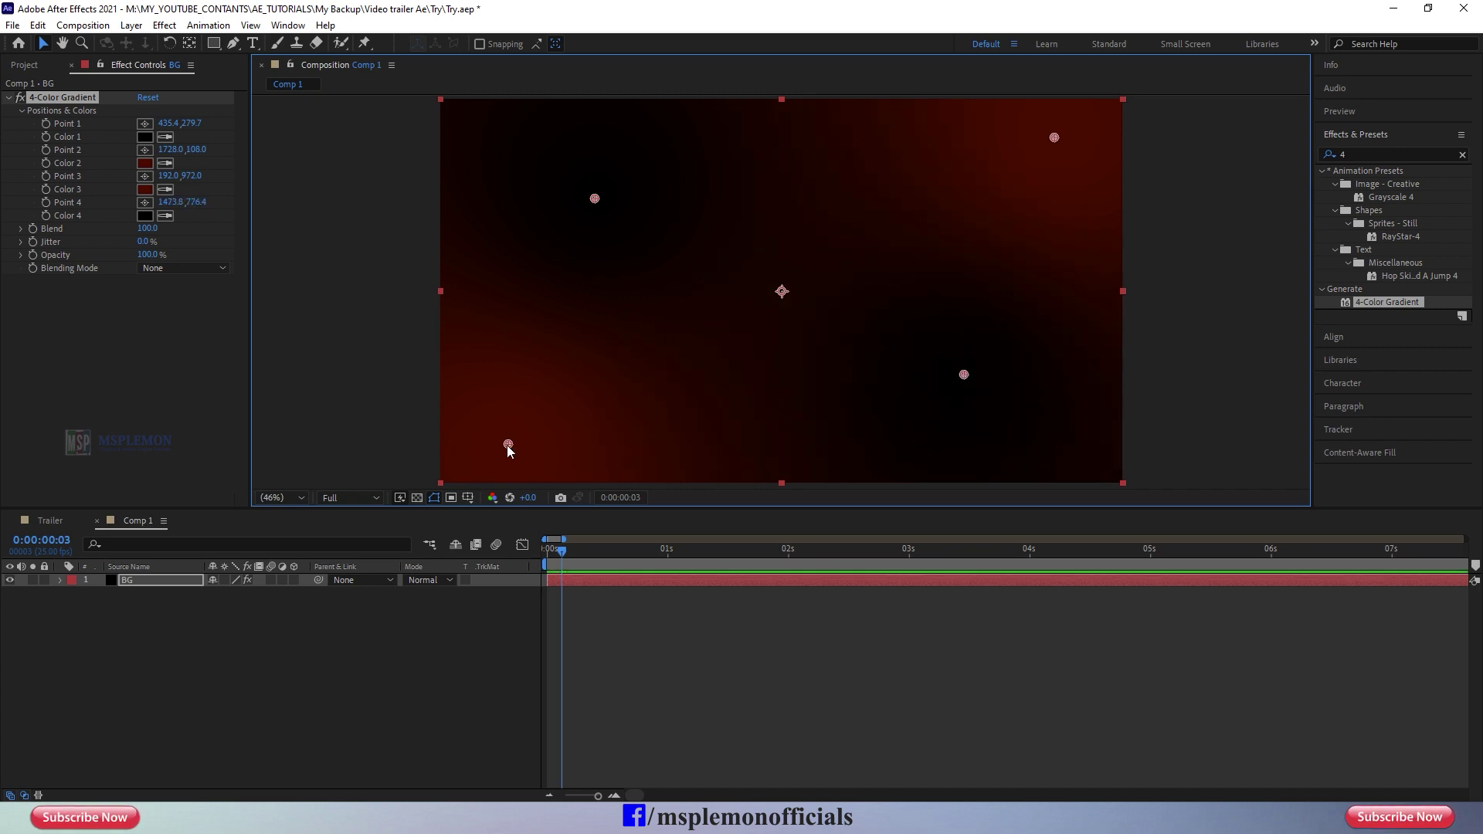
left_click_drag(509, 445, 339, 511)
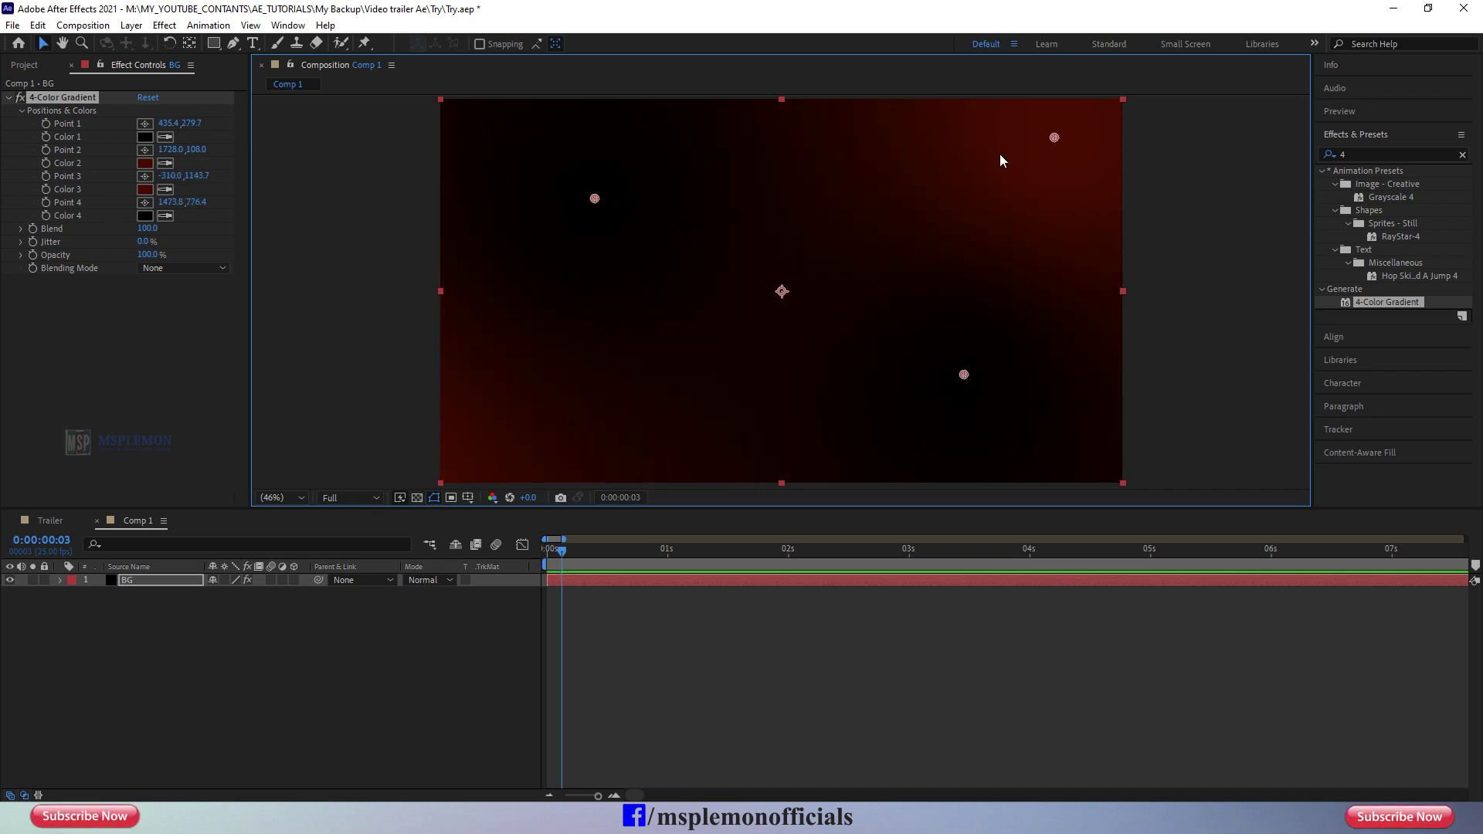
left_click_drag(1063, 138, 1174, 103)
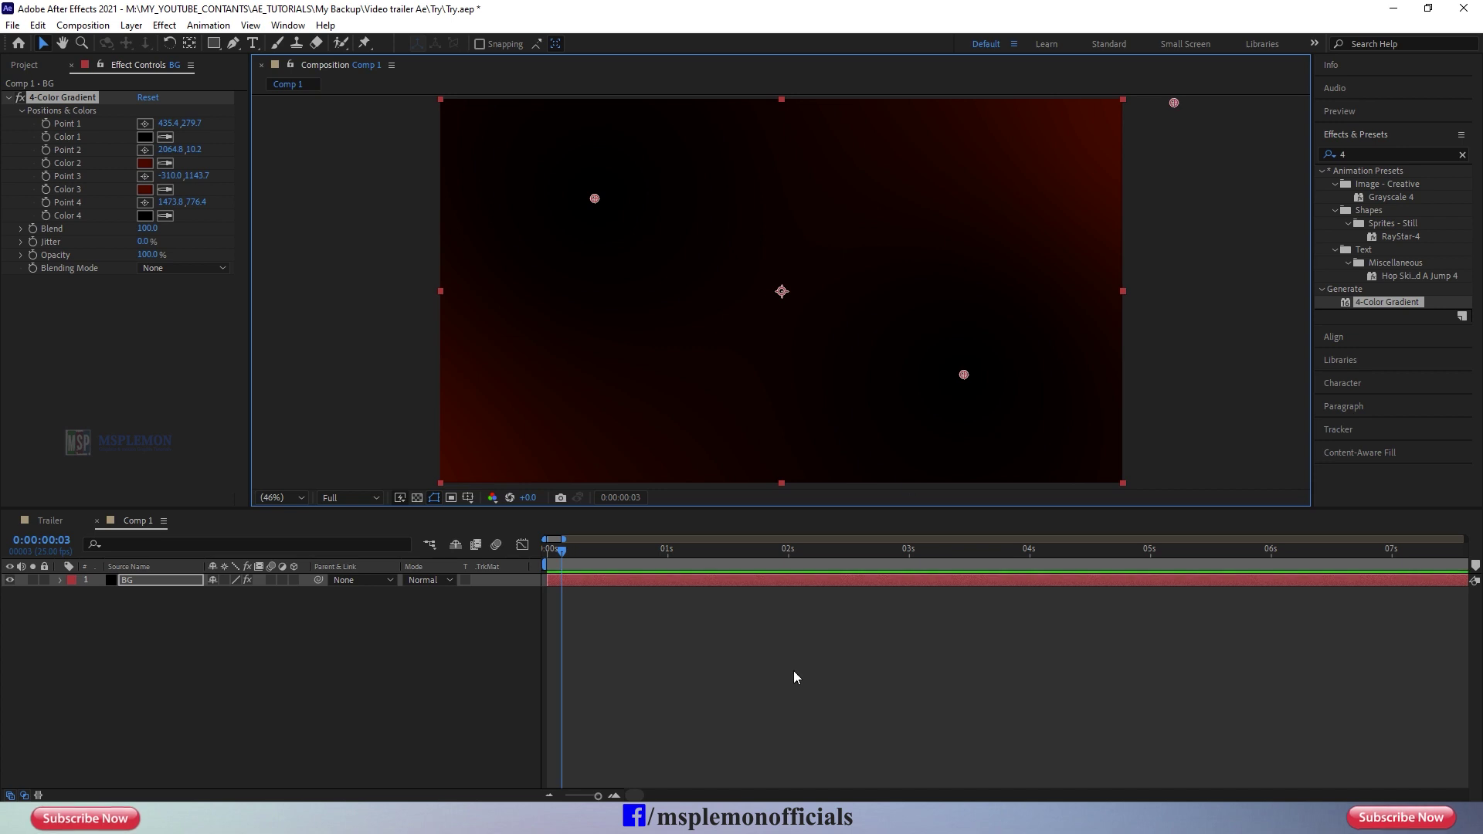
left_click(831, 669)
Step: Examine the "IN 2022" title card in the Trailer composition and return to Comp 1 at 0:00:00:00
left_click(51, 521)
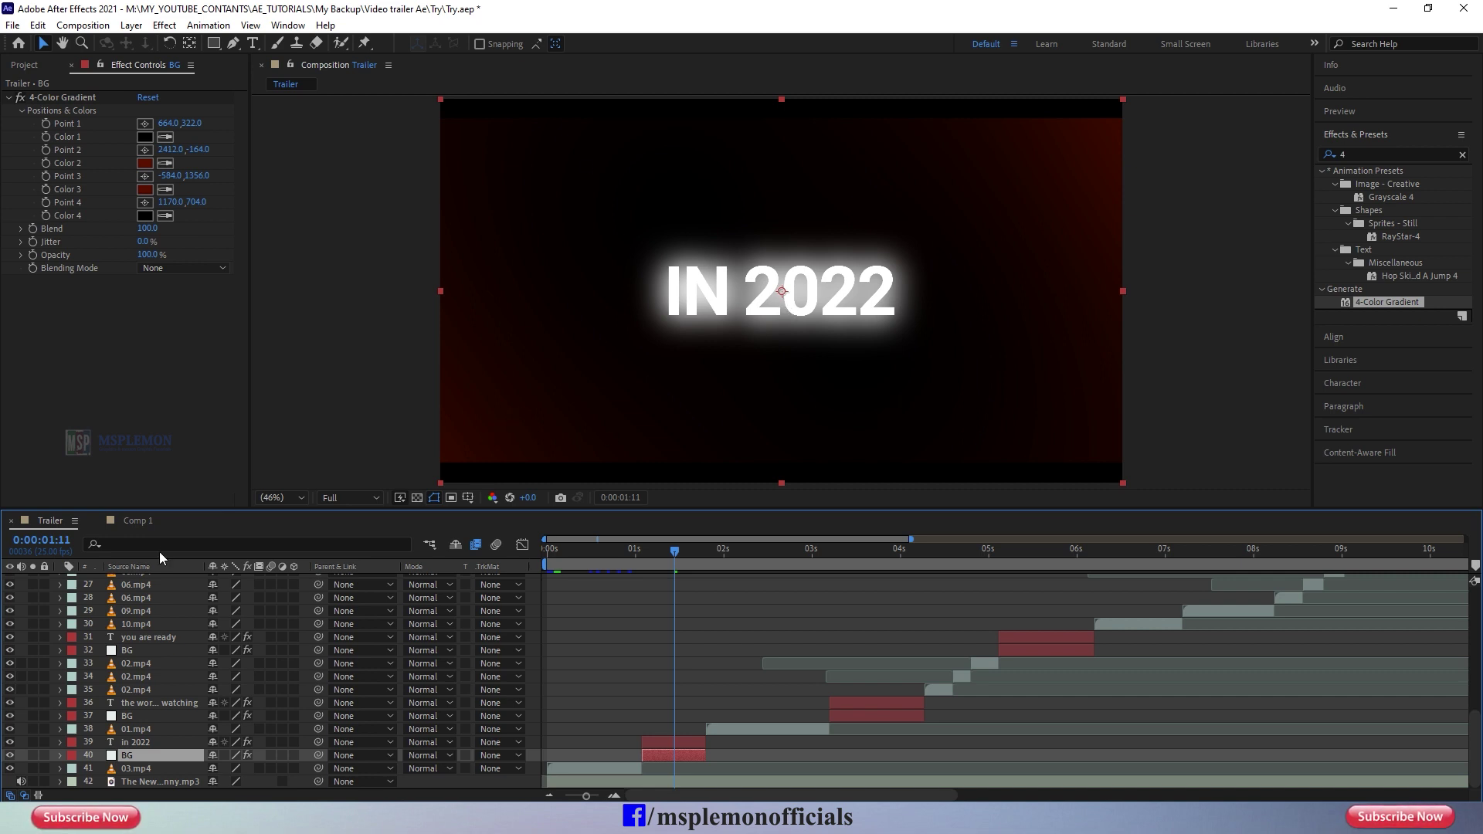
left_click(147, 521)
mouse_move(557, 552)
left_mouse_down()
mouse_move(572, 559)
mouse_move(534, 560)
left_mouse_up()
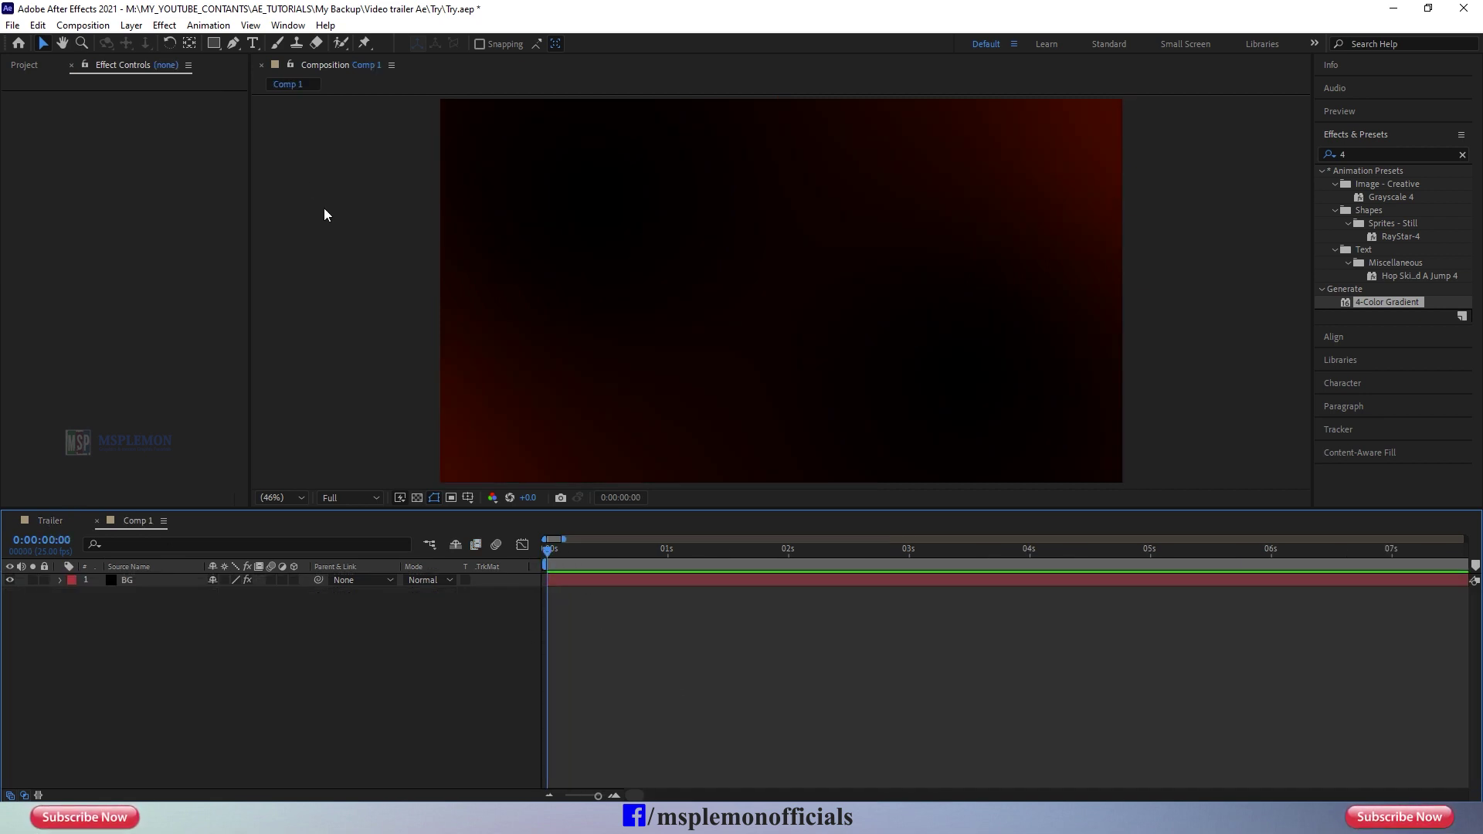
Step: Add the white text INTRO to Comp 1 in Montserrat ExtraBold at a size of 147 px
left_click(252, 44)
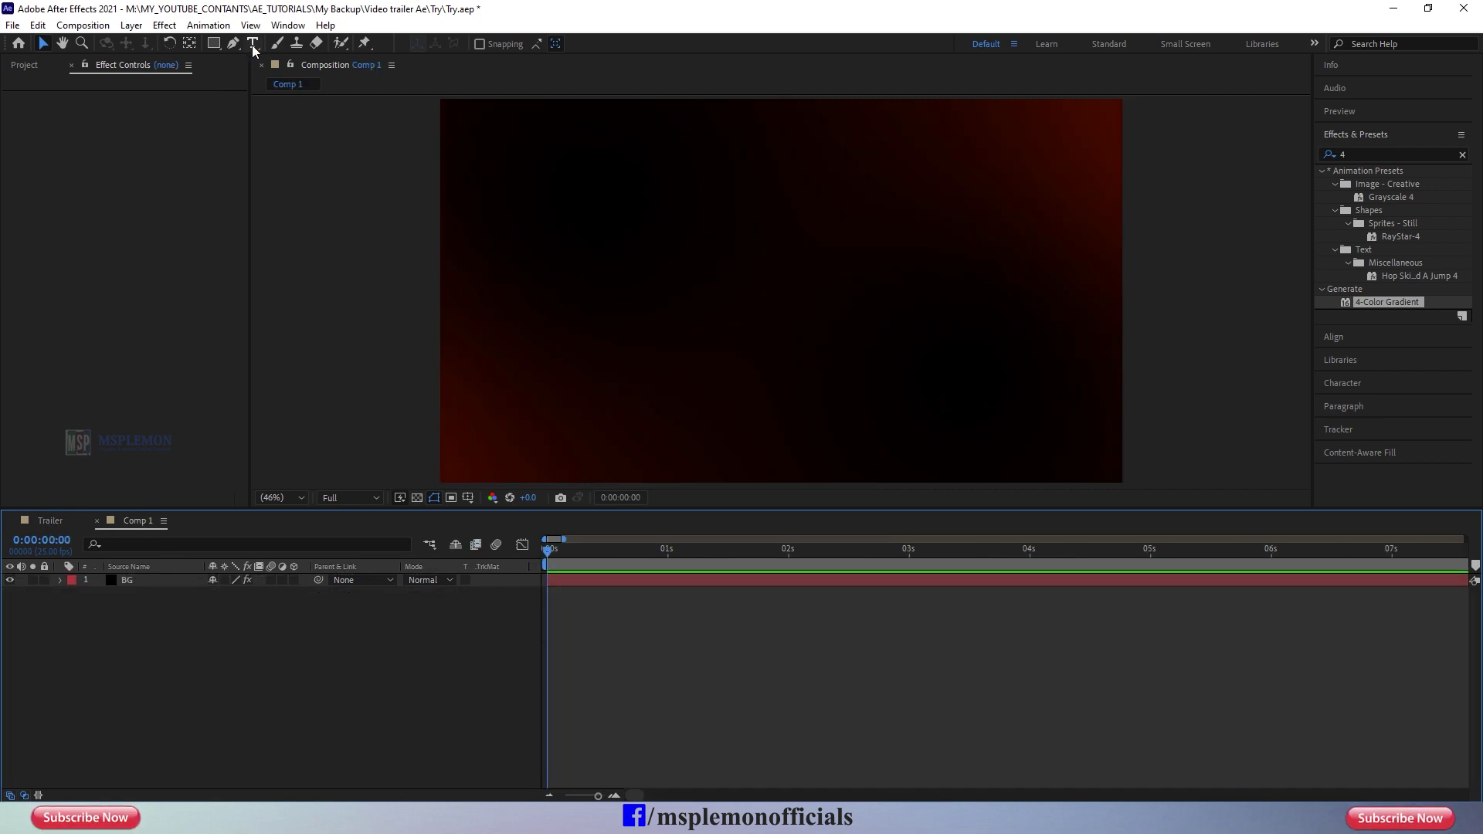
left_click(777, 282)
type("INTRO")
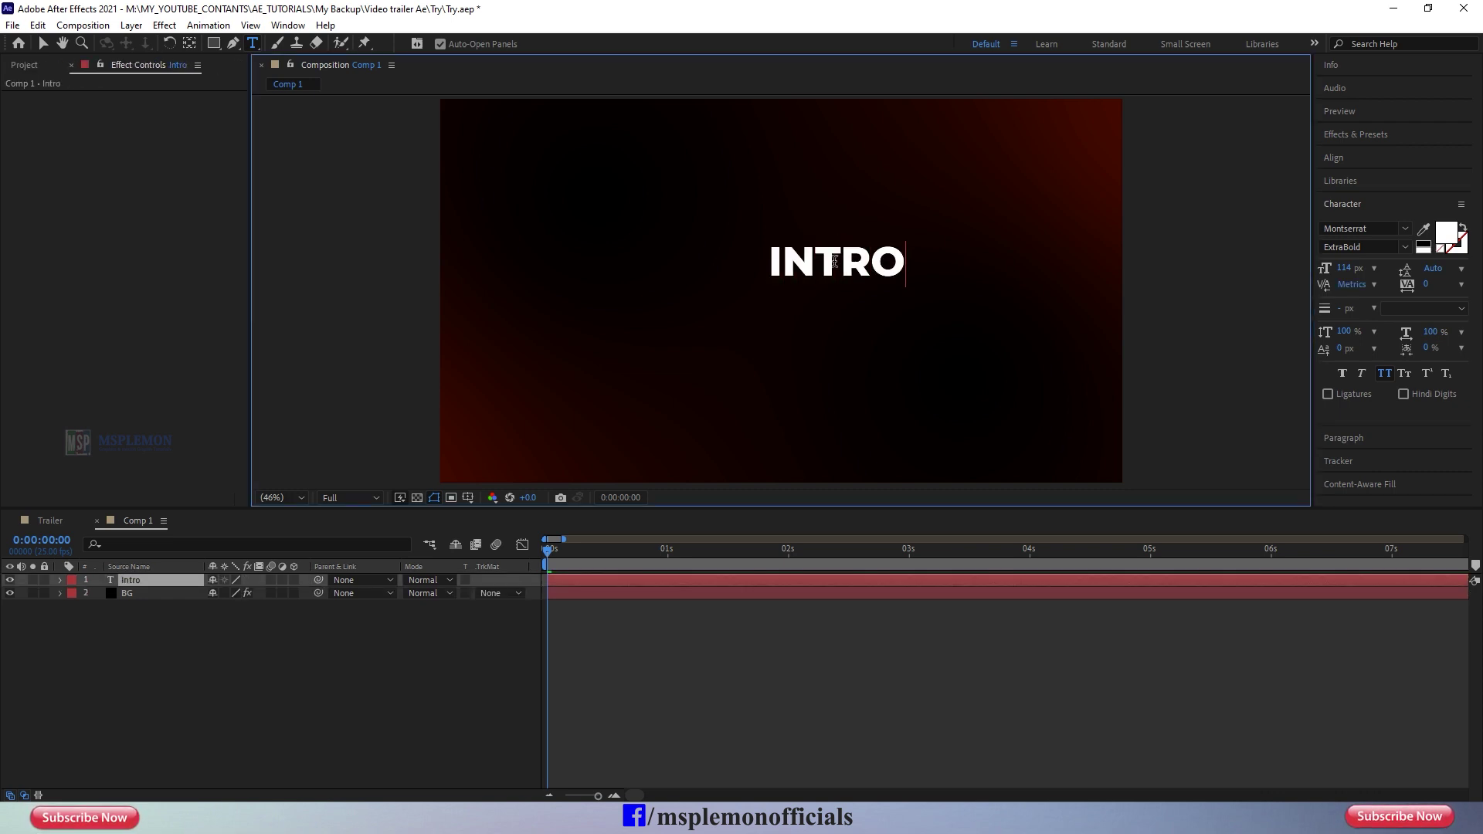
left_click(642, 579)
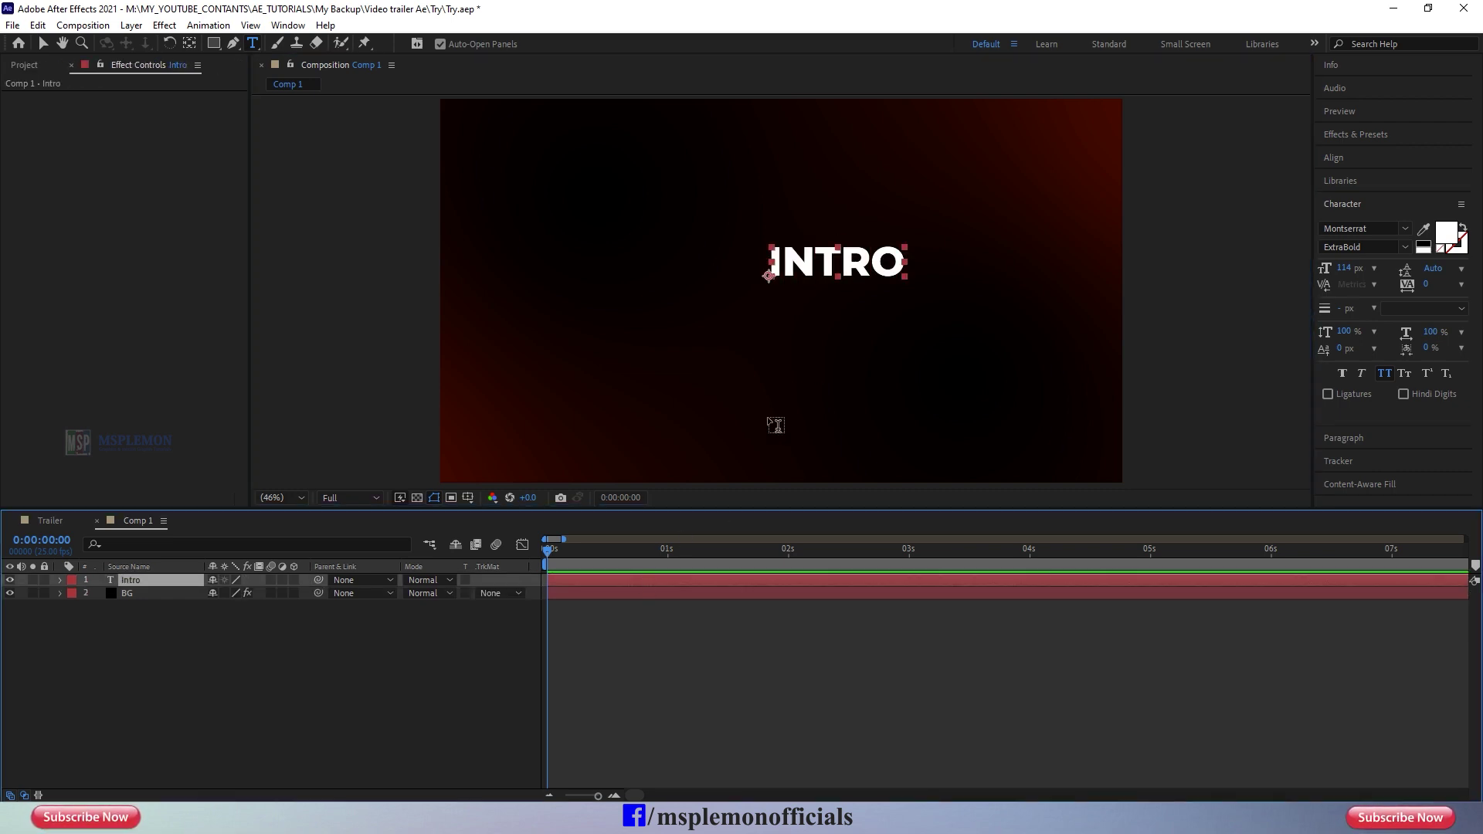
left_click_drag(1345, 269, 1378, 287)
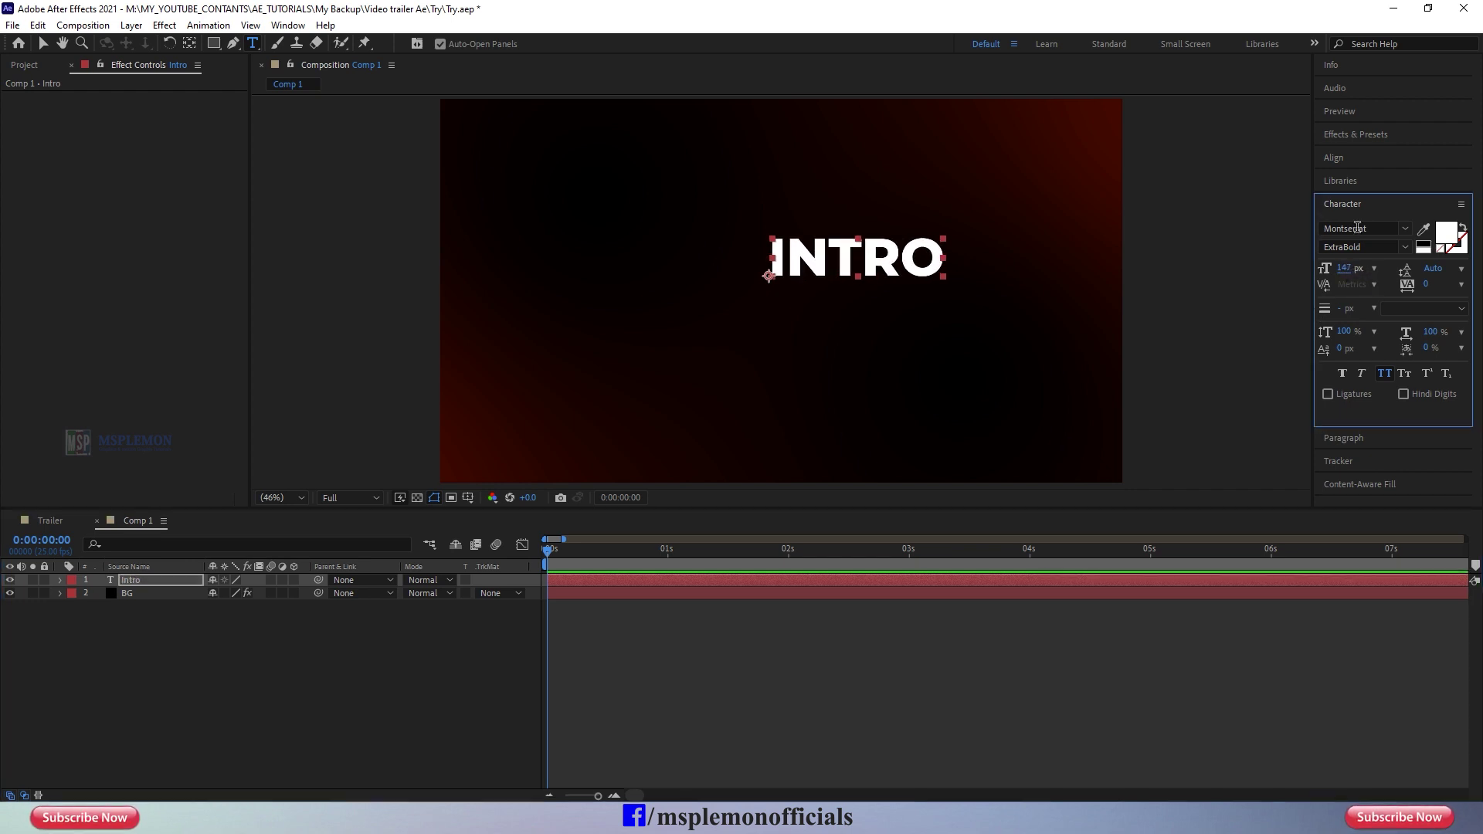
Step: Centre the INTRO text horizontally and vertically in the composition
left_click(1358, 163)
left_click(1355, 197)
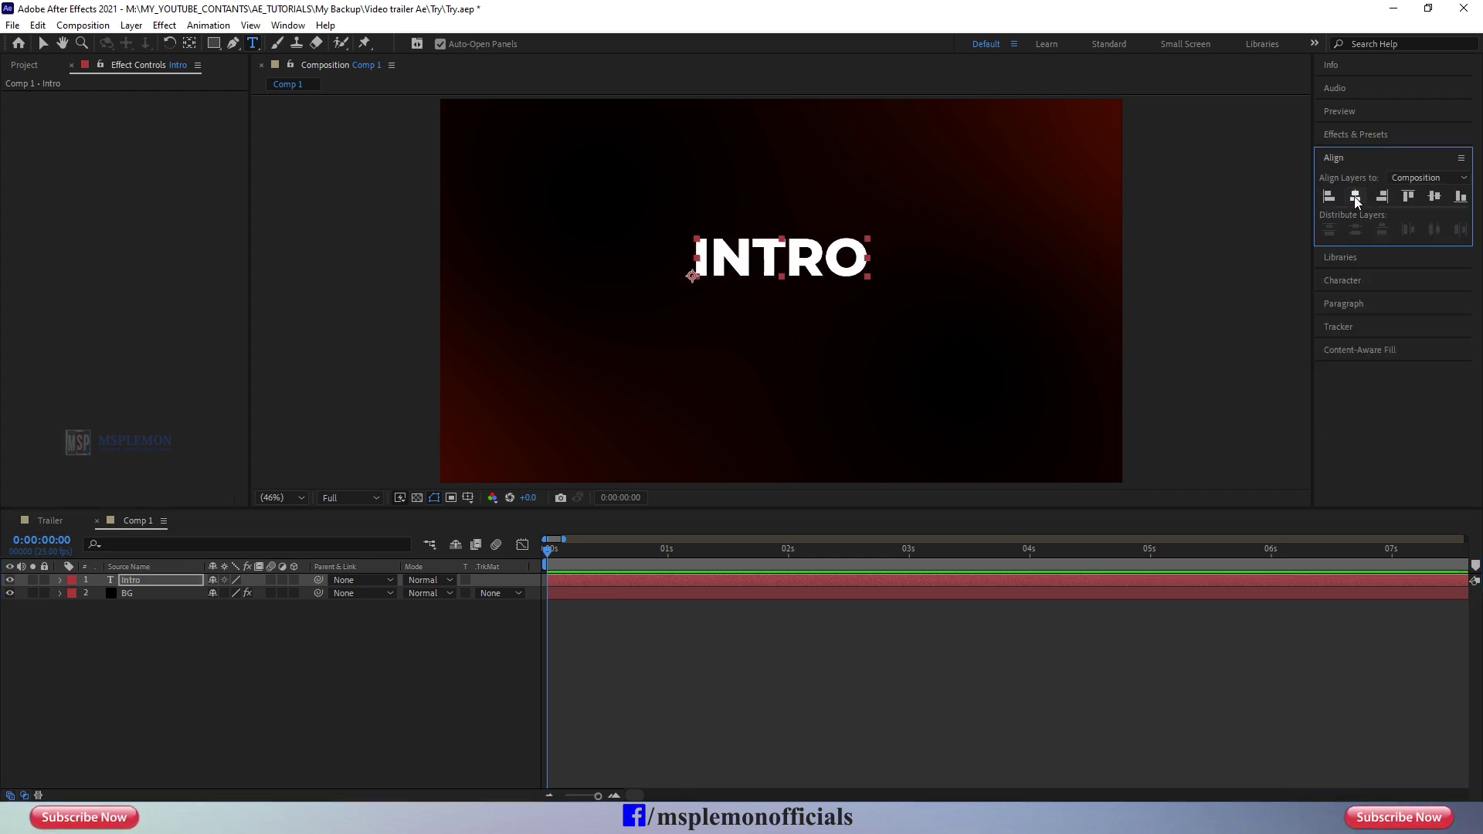
left_click(1434, 197)
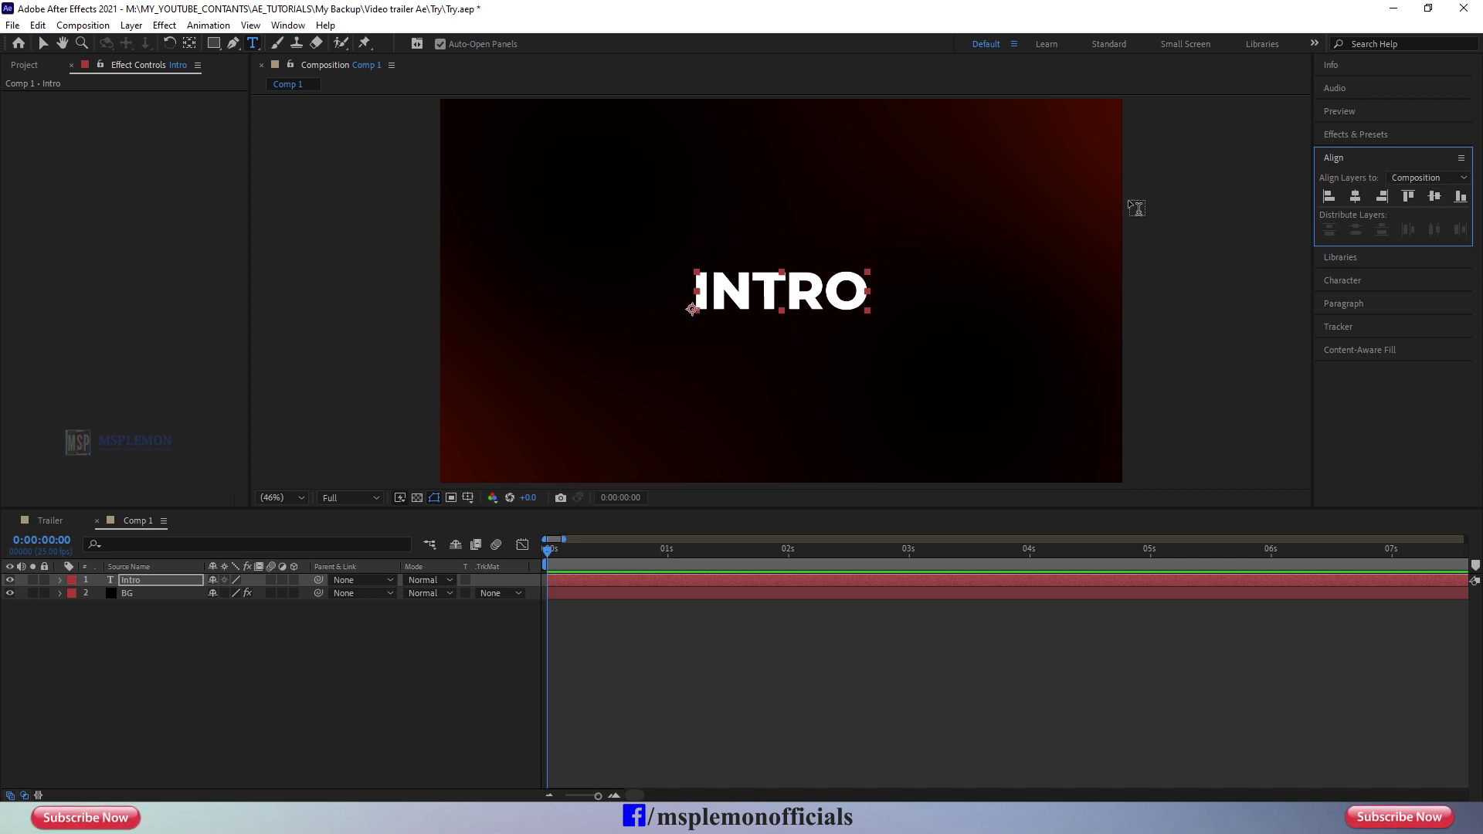
left_click(289, 25)
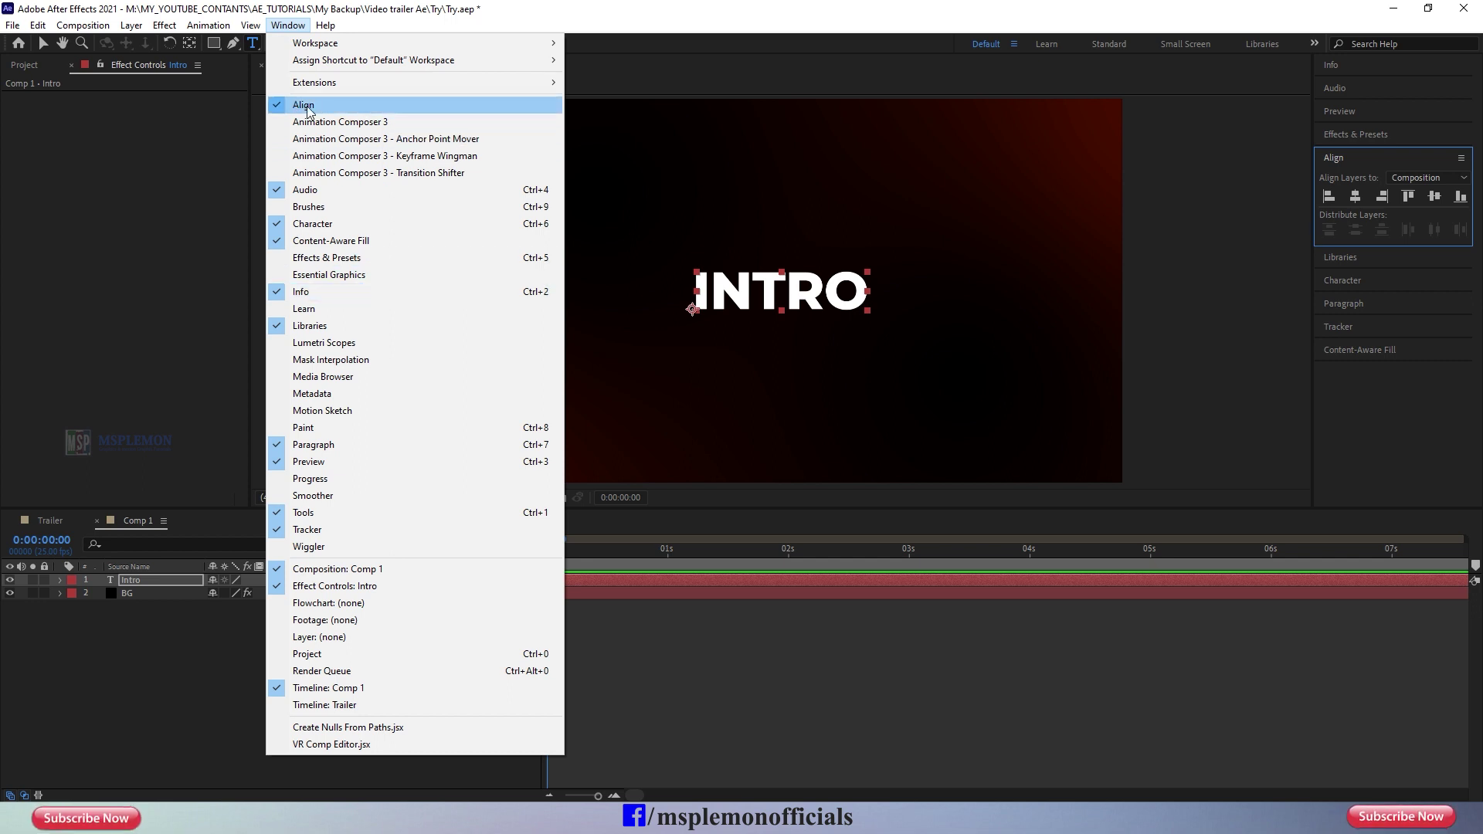
left_click(1369, 163)
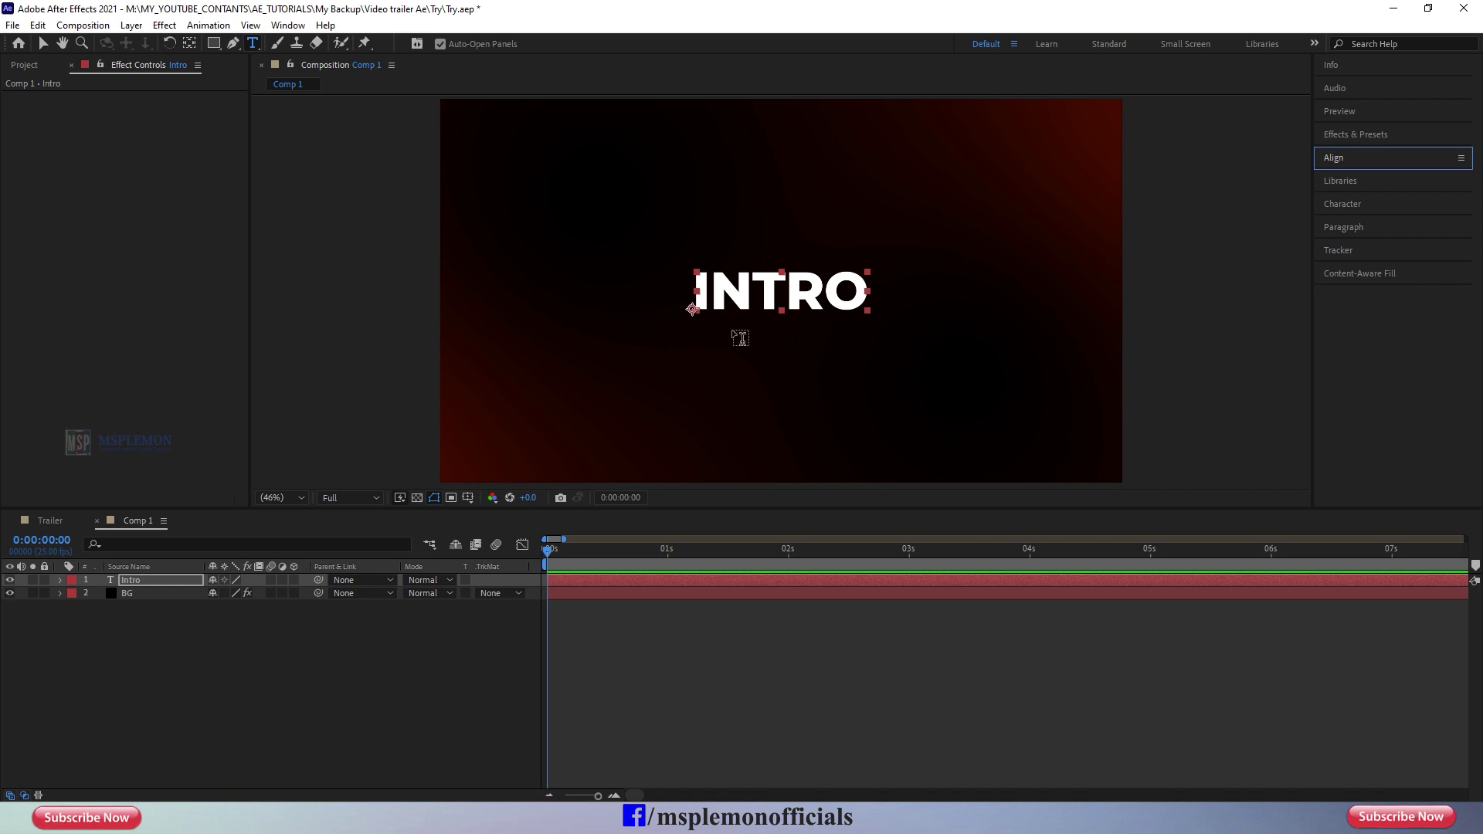
Step: Centre the INTRO layer's anchor point on its text and return to the Selection tool
left_click(43, 43)
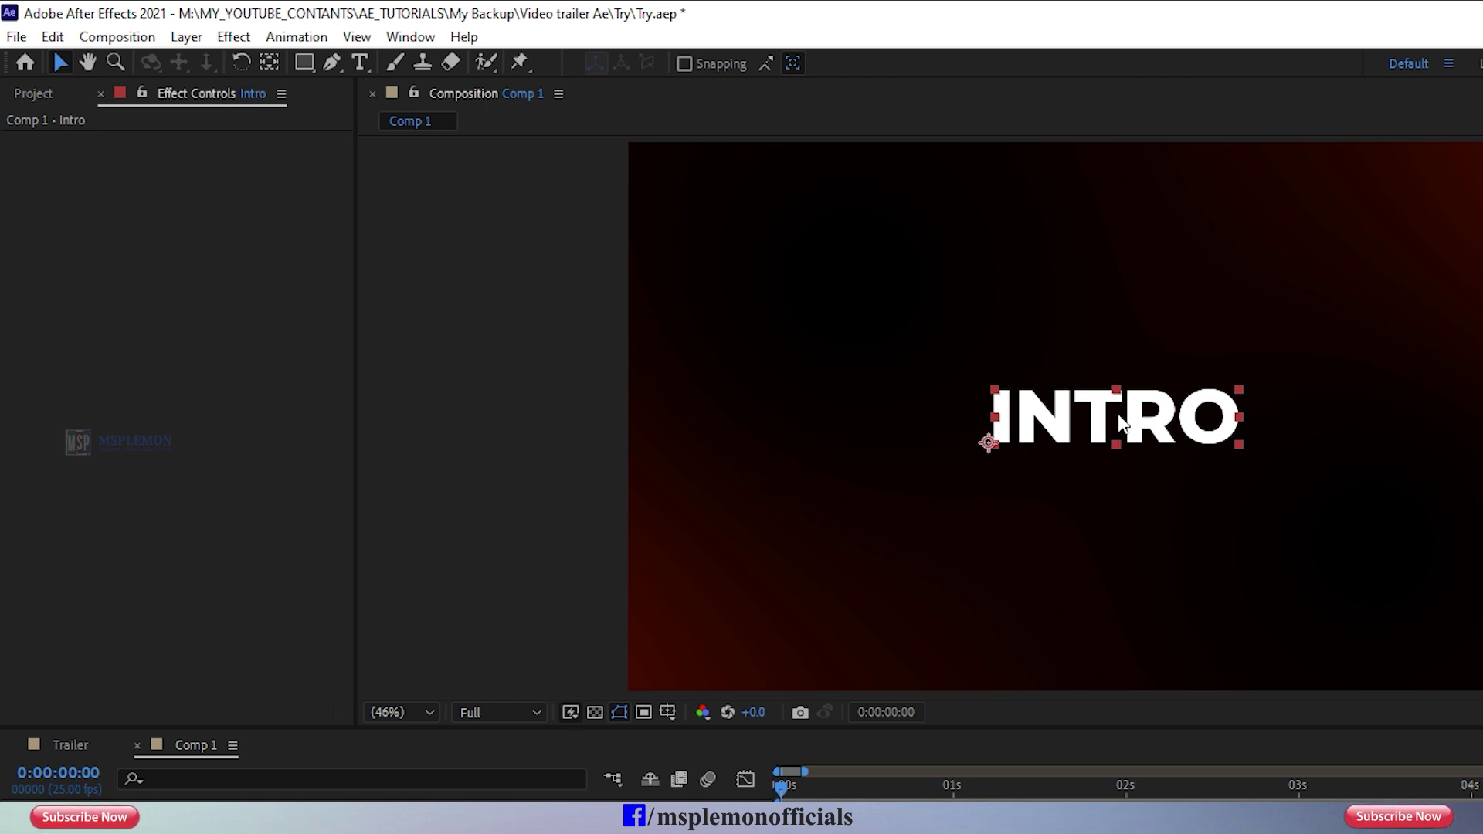
double_click(270, 63, "ctrl")
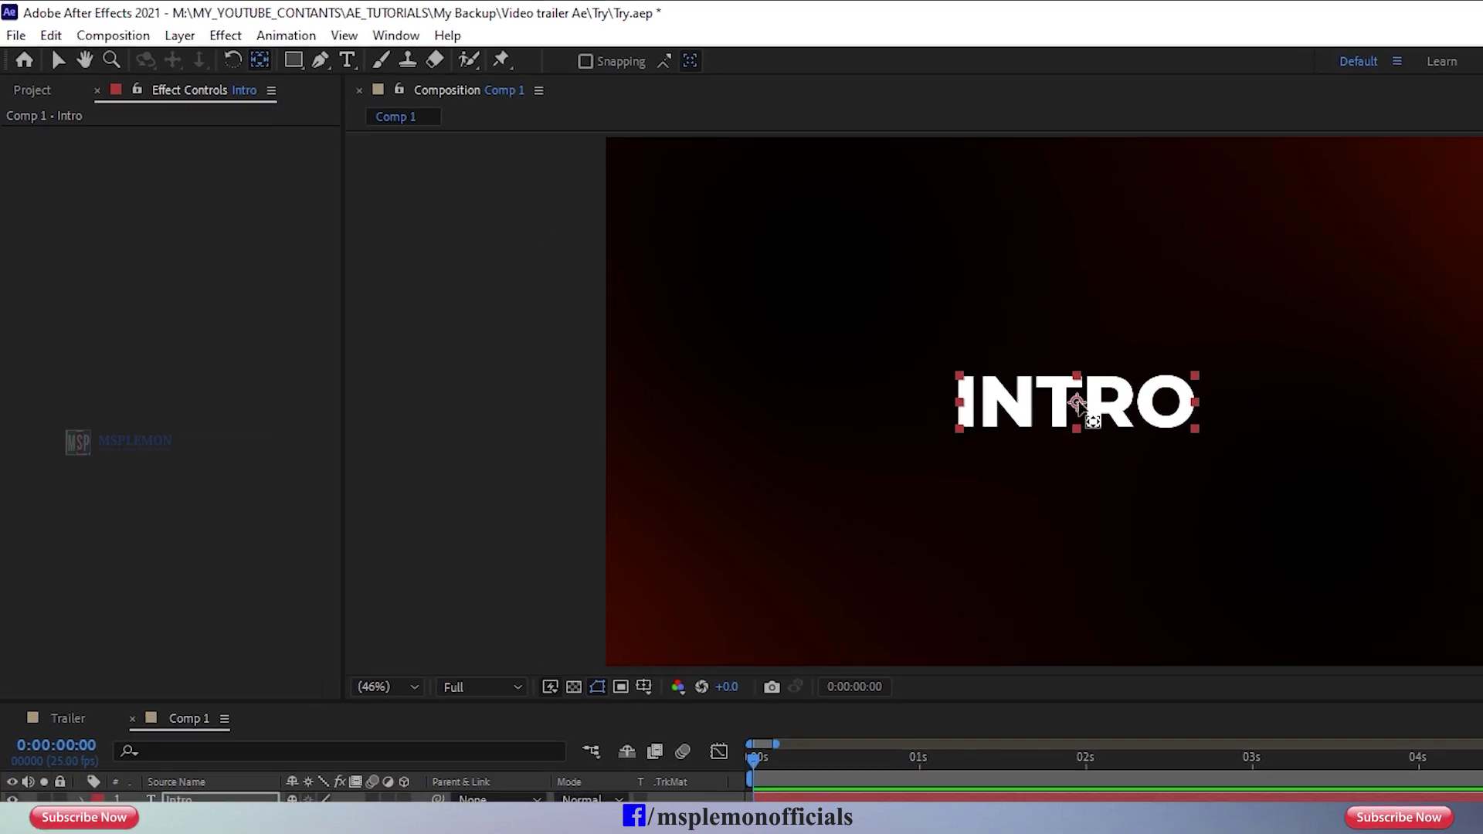
left_click(58, 59)
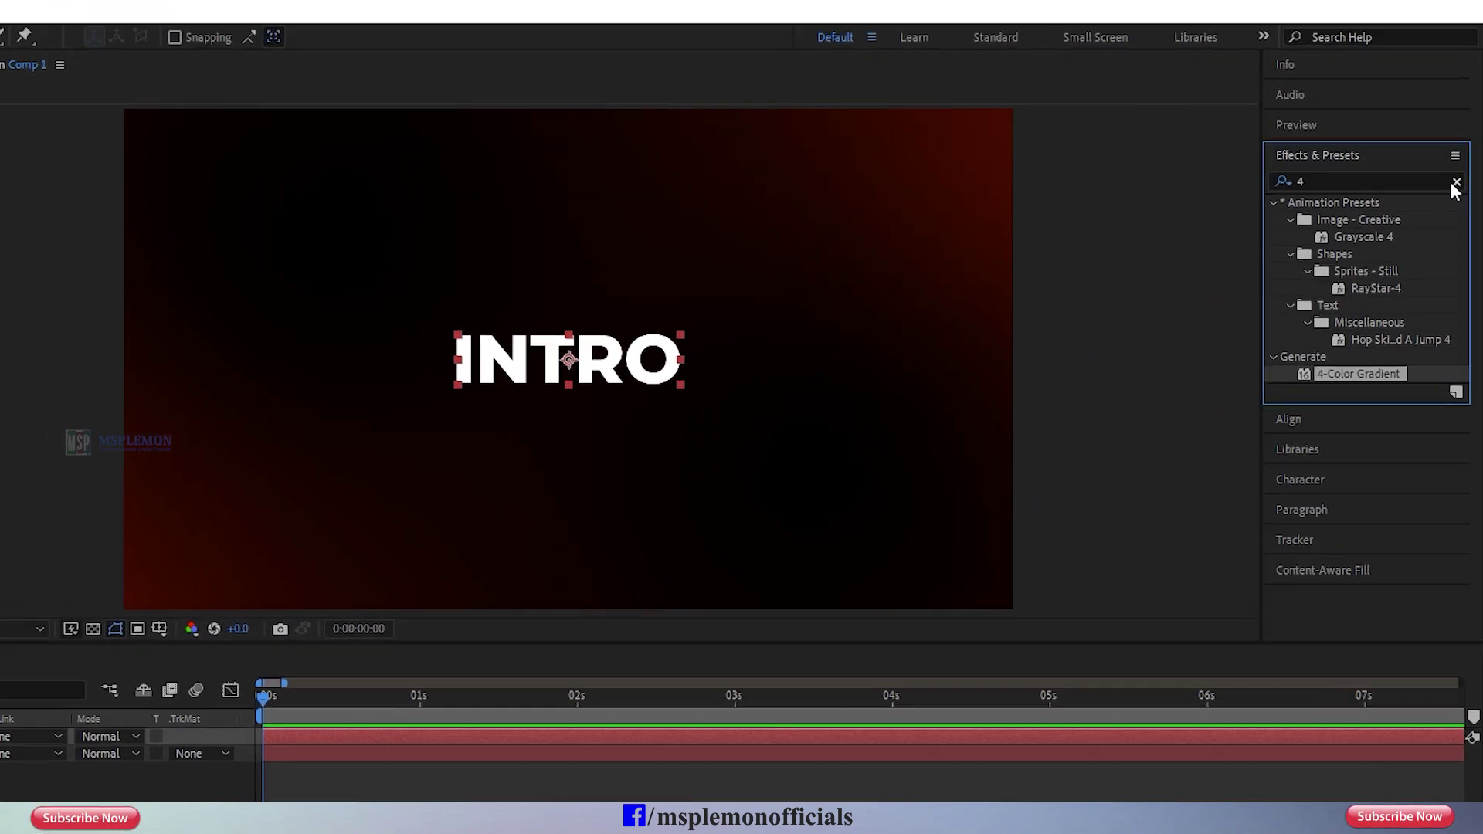
Step: Apply the Stylize Glow effect to the INTRO text and set its Glow Radius to 100
left_click(1462, 155)
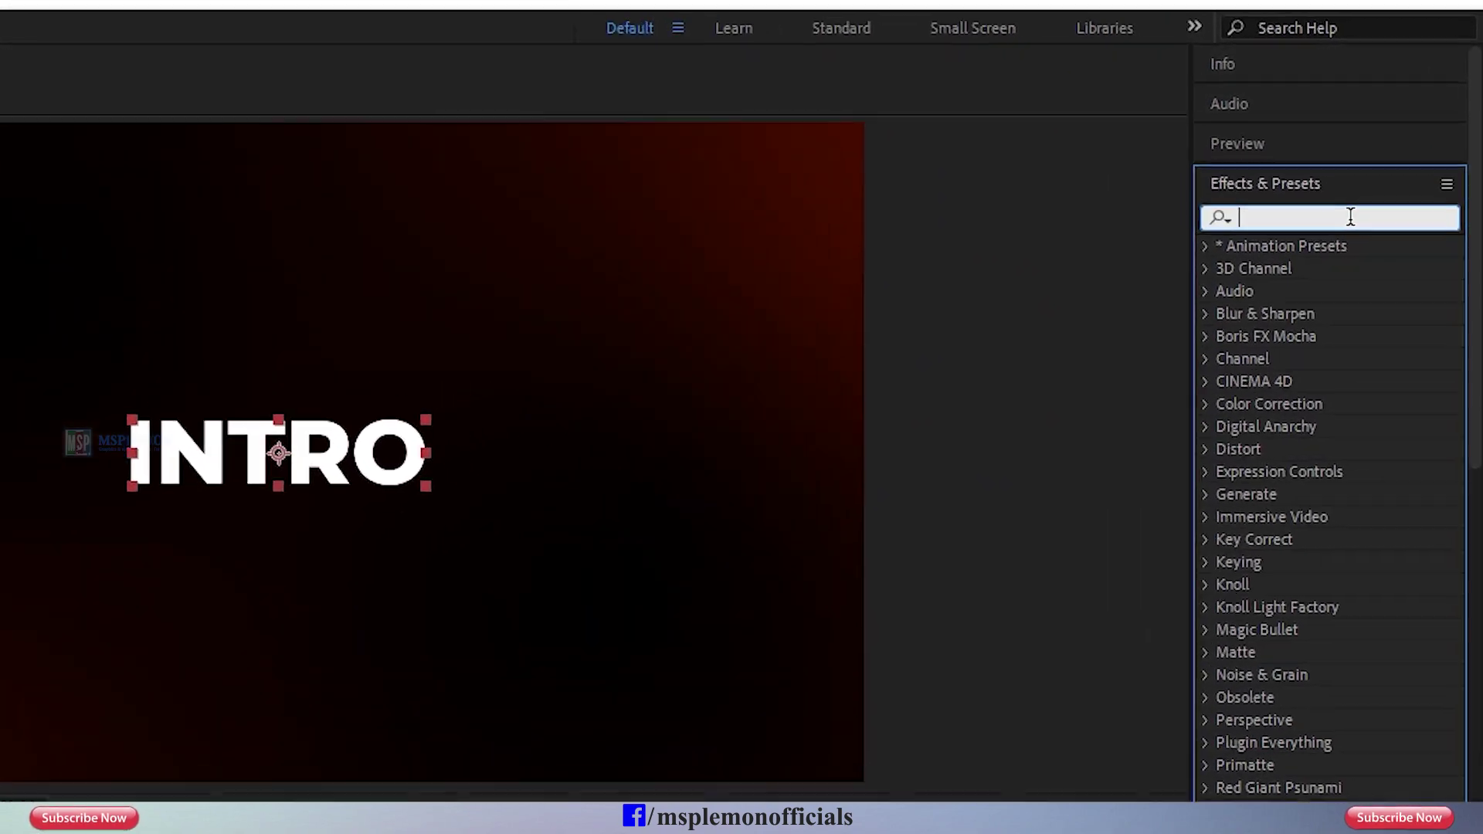
type("glow")
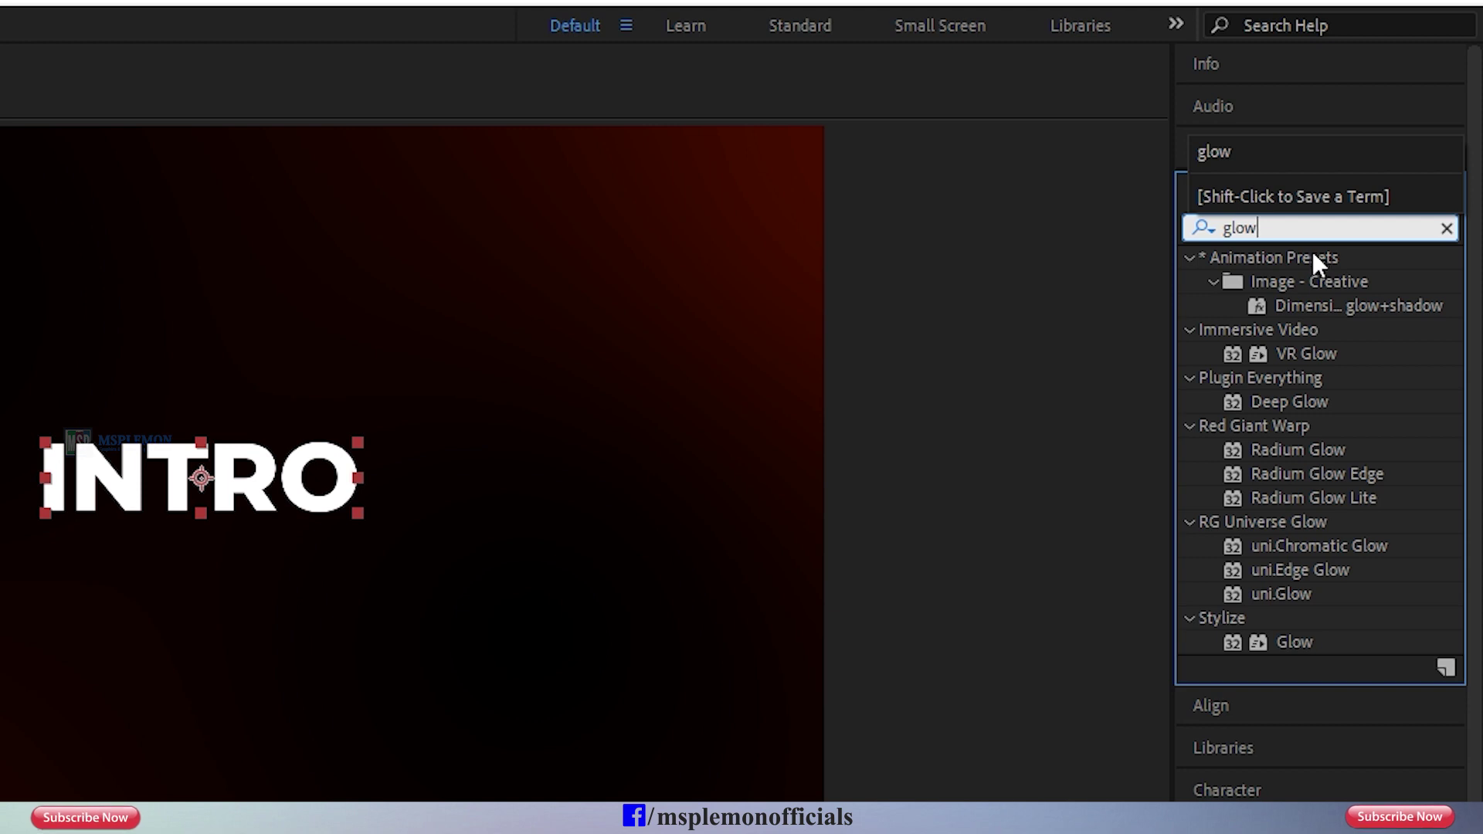
left_click(1290, 641)
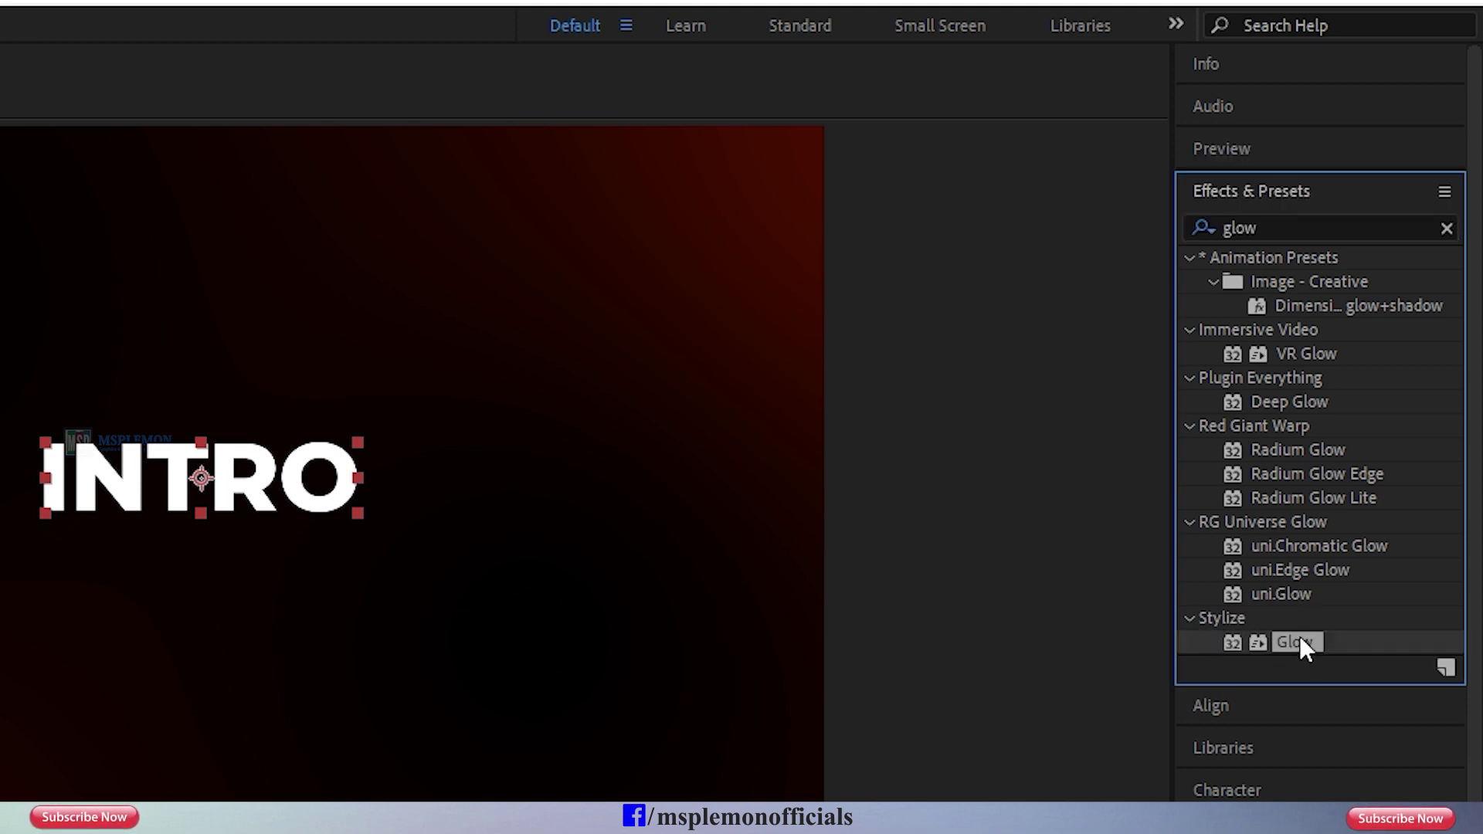
left_click_drag(1304, 638, 257, 516)
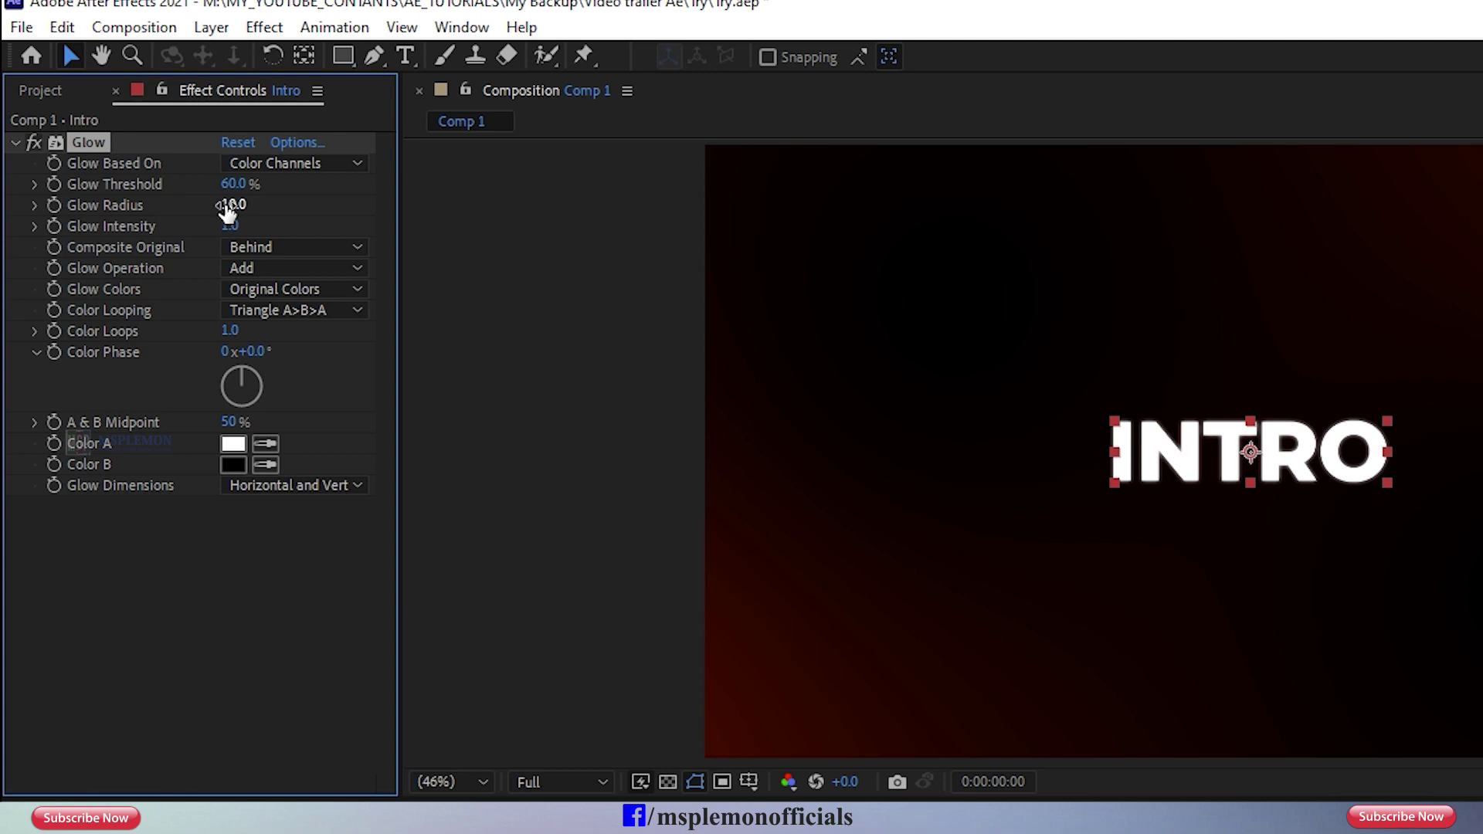
left_click_drag(227, 213, 327, 216)
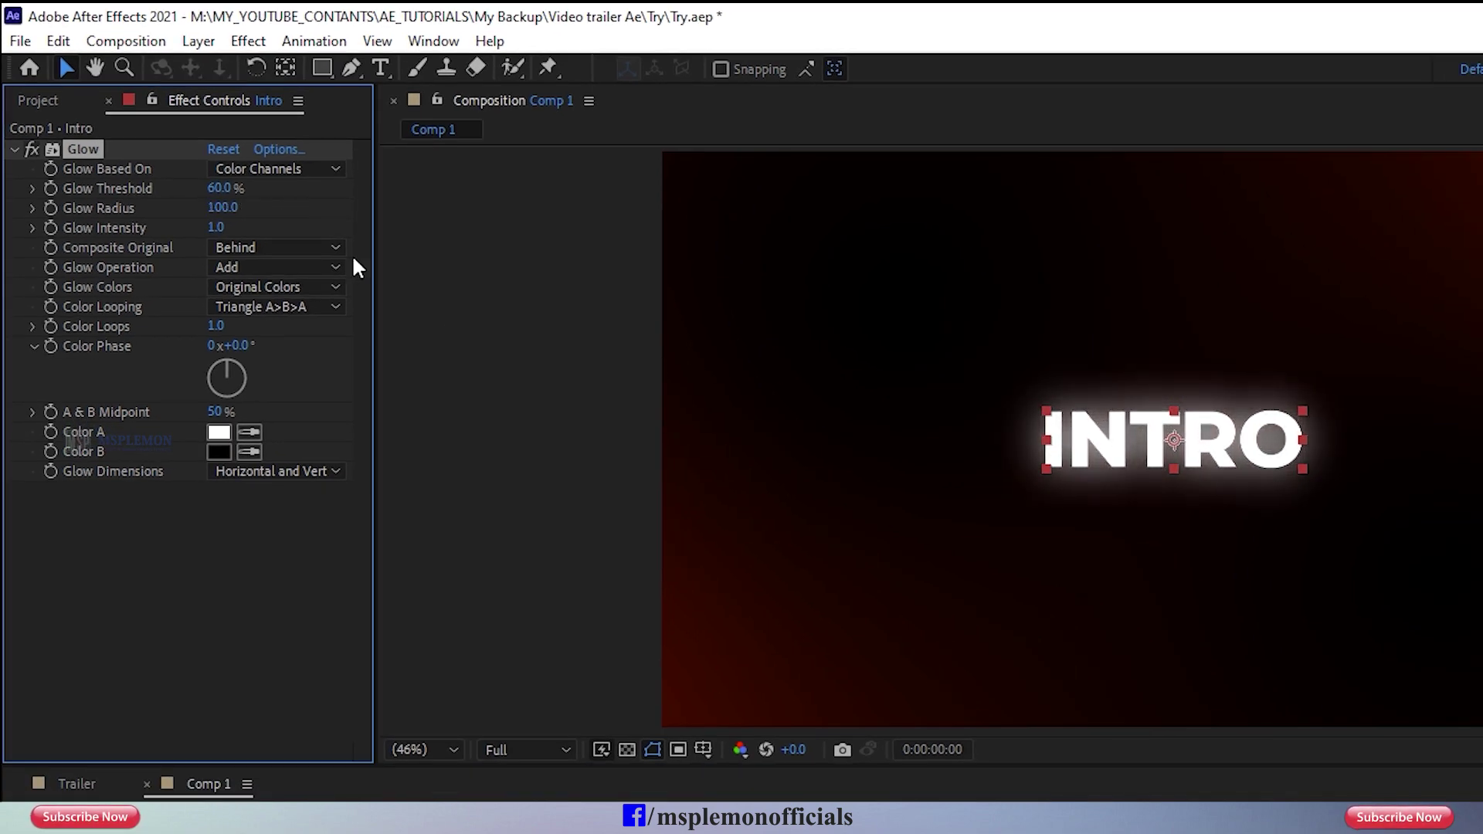
Step: Duplicate the Glow effect on the INTRO text and collapse the settings of both glows
left_click(1136, 825)
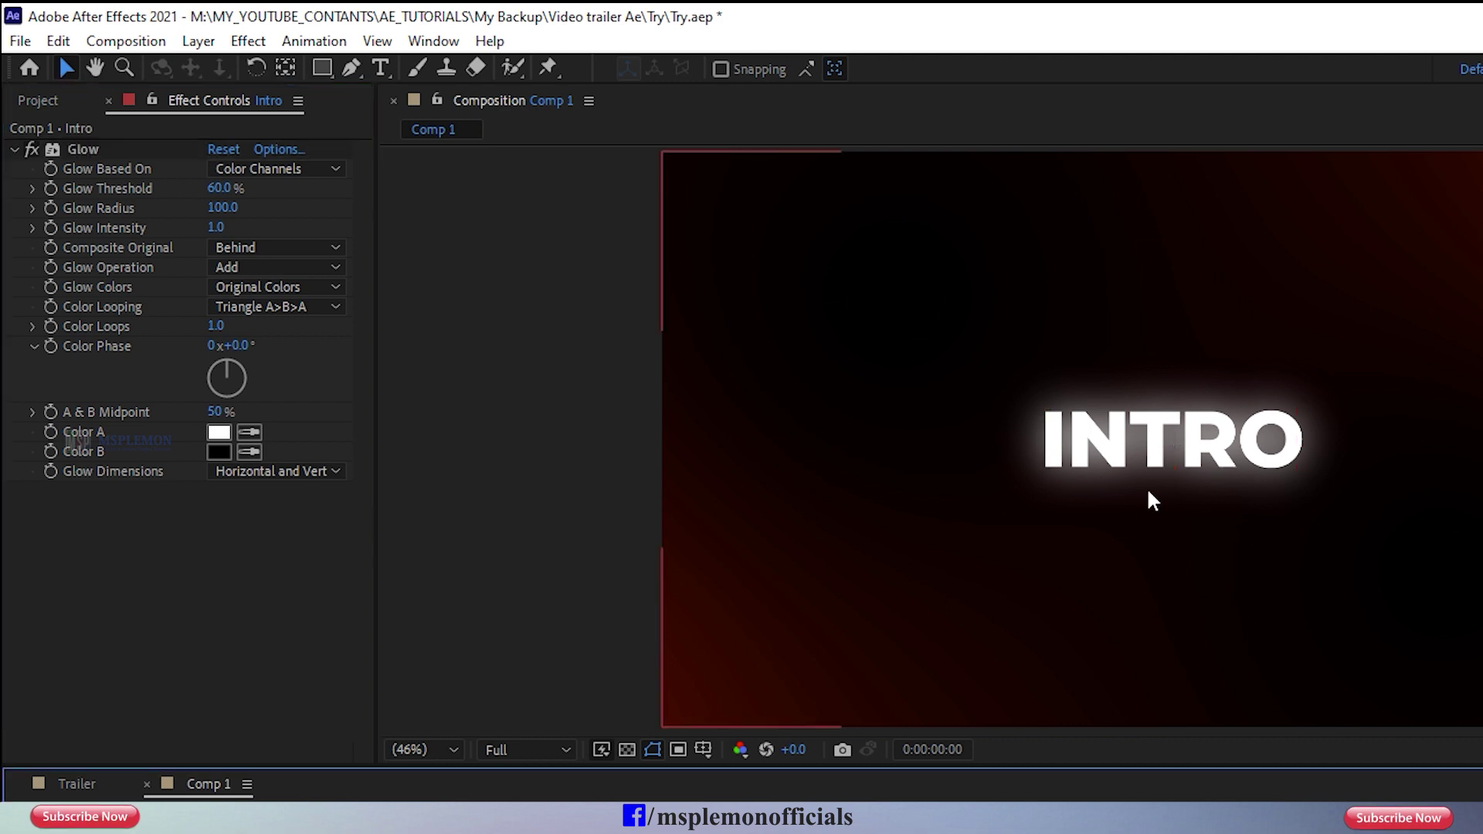
left_click(16, 150)
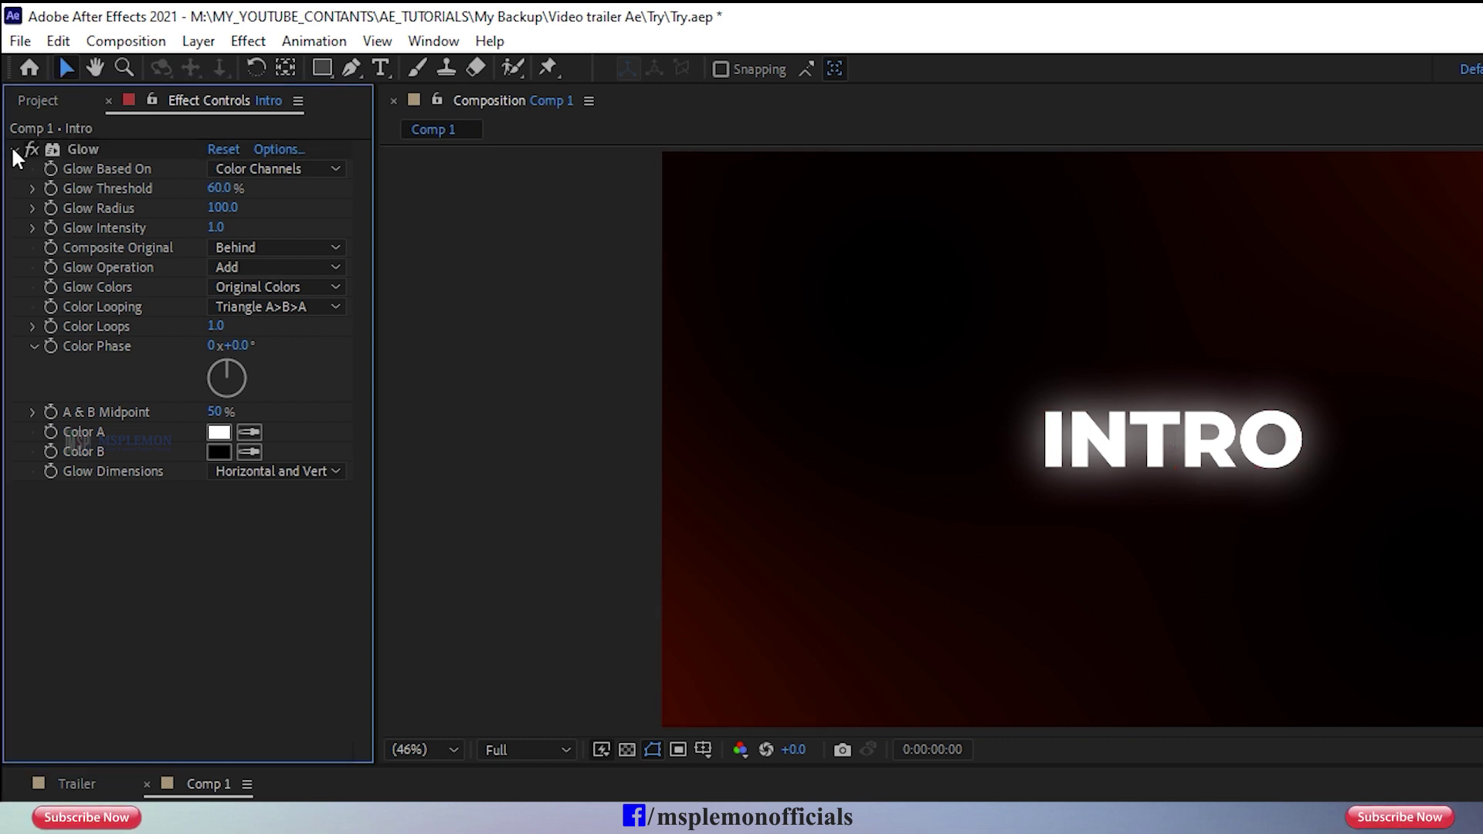
left_click(81, 151)
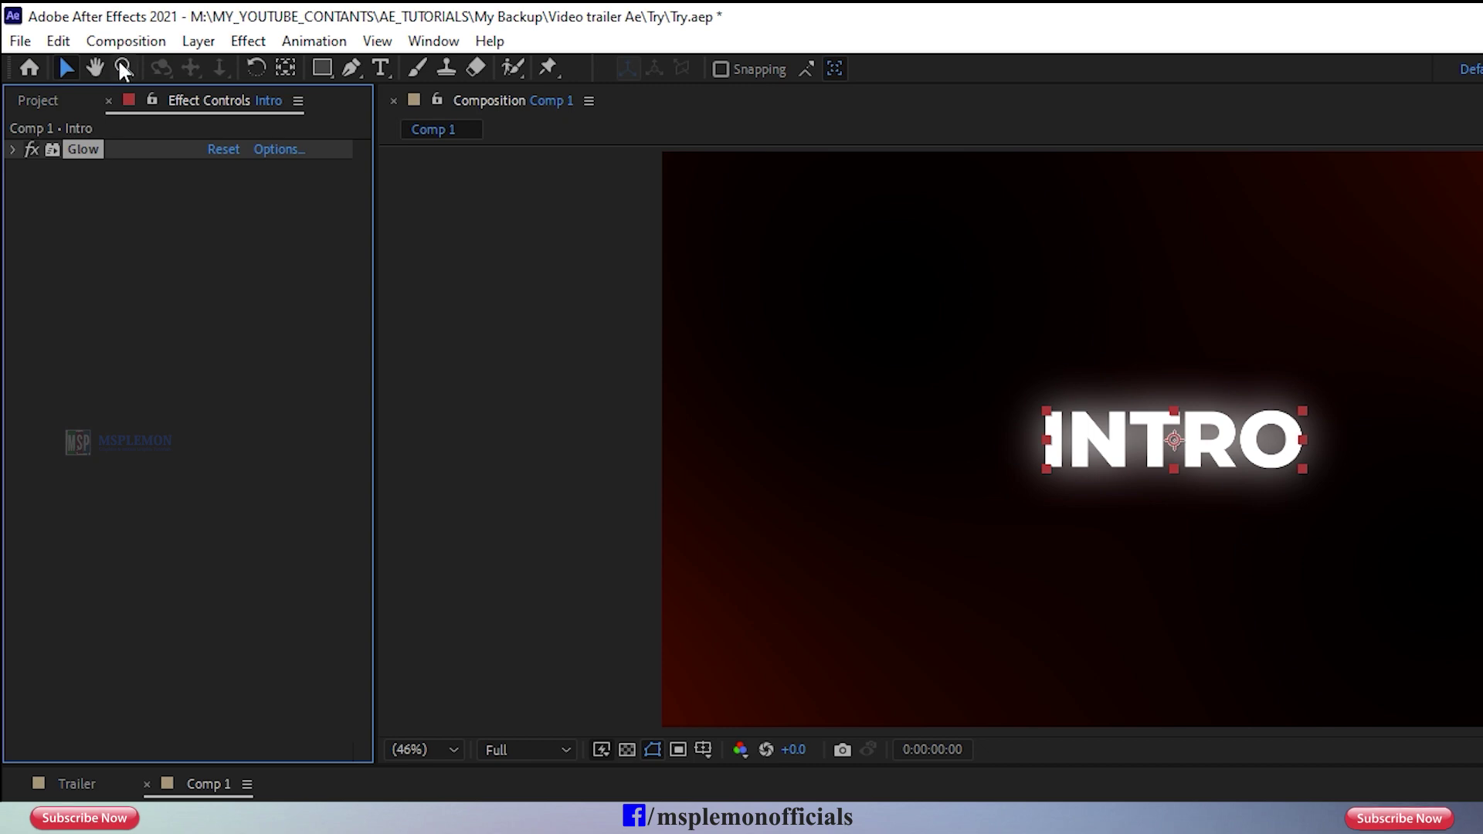
left_click(58, 41)
left_click(147, 340)
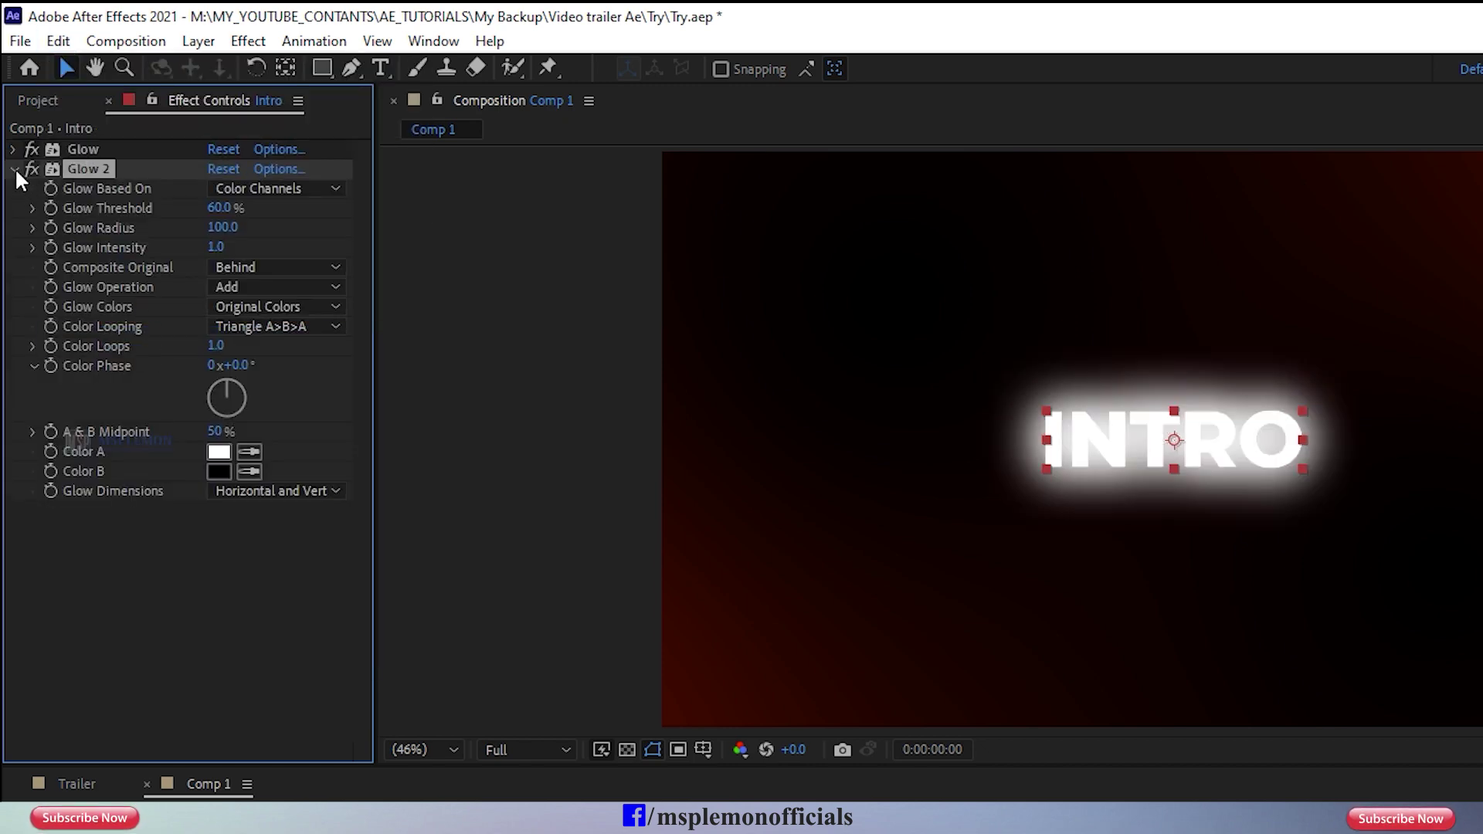
left_click(15, 171)
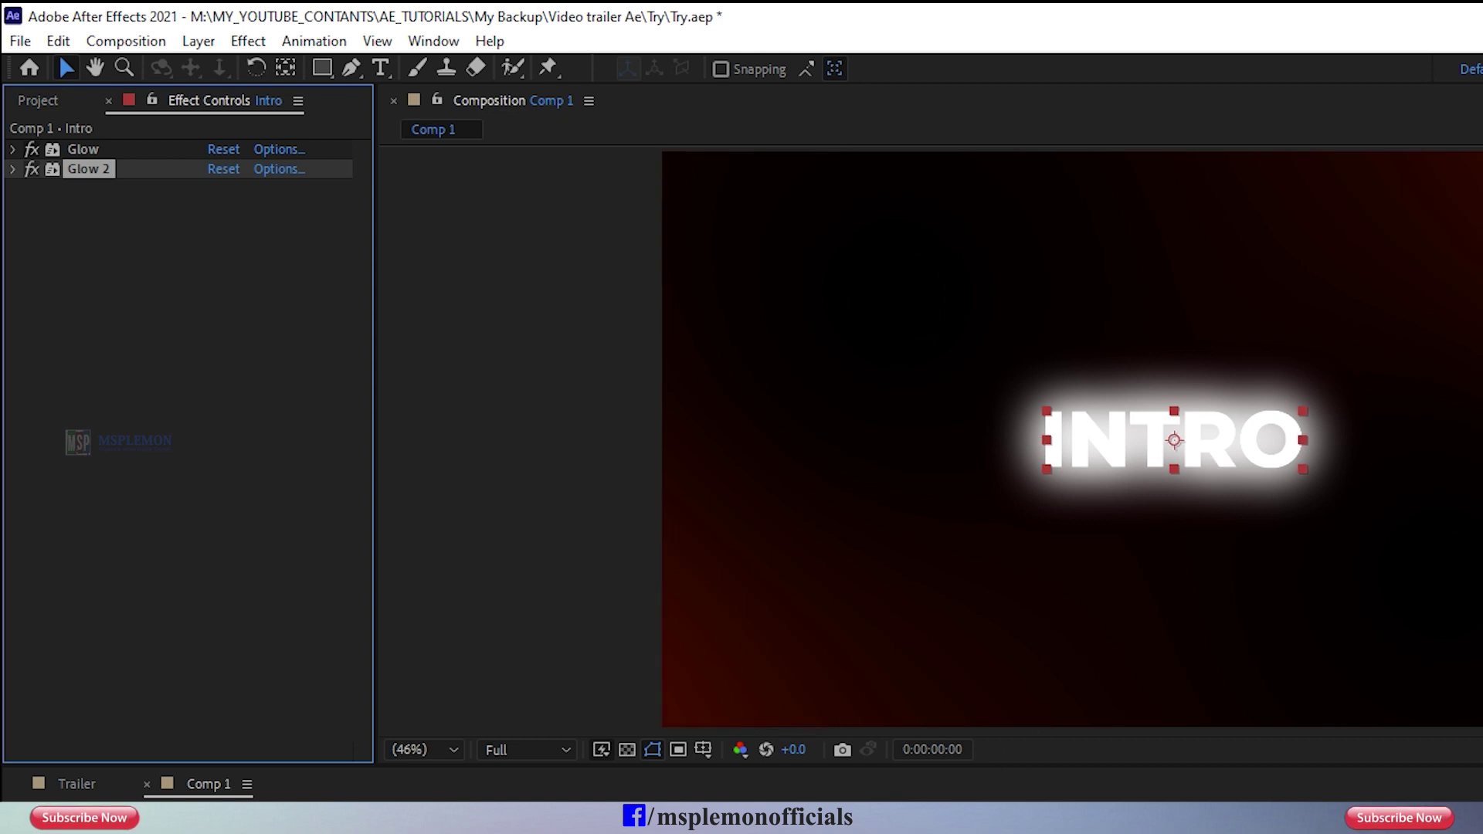
Step: Start Glow Intensity keyframes for both Glow effects at 0 seconds and reveal them on the INTRO layer
left_click(13, 150)
left_click(13, 491)
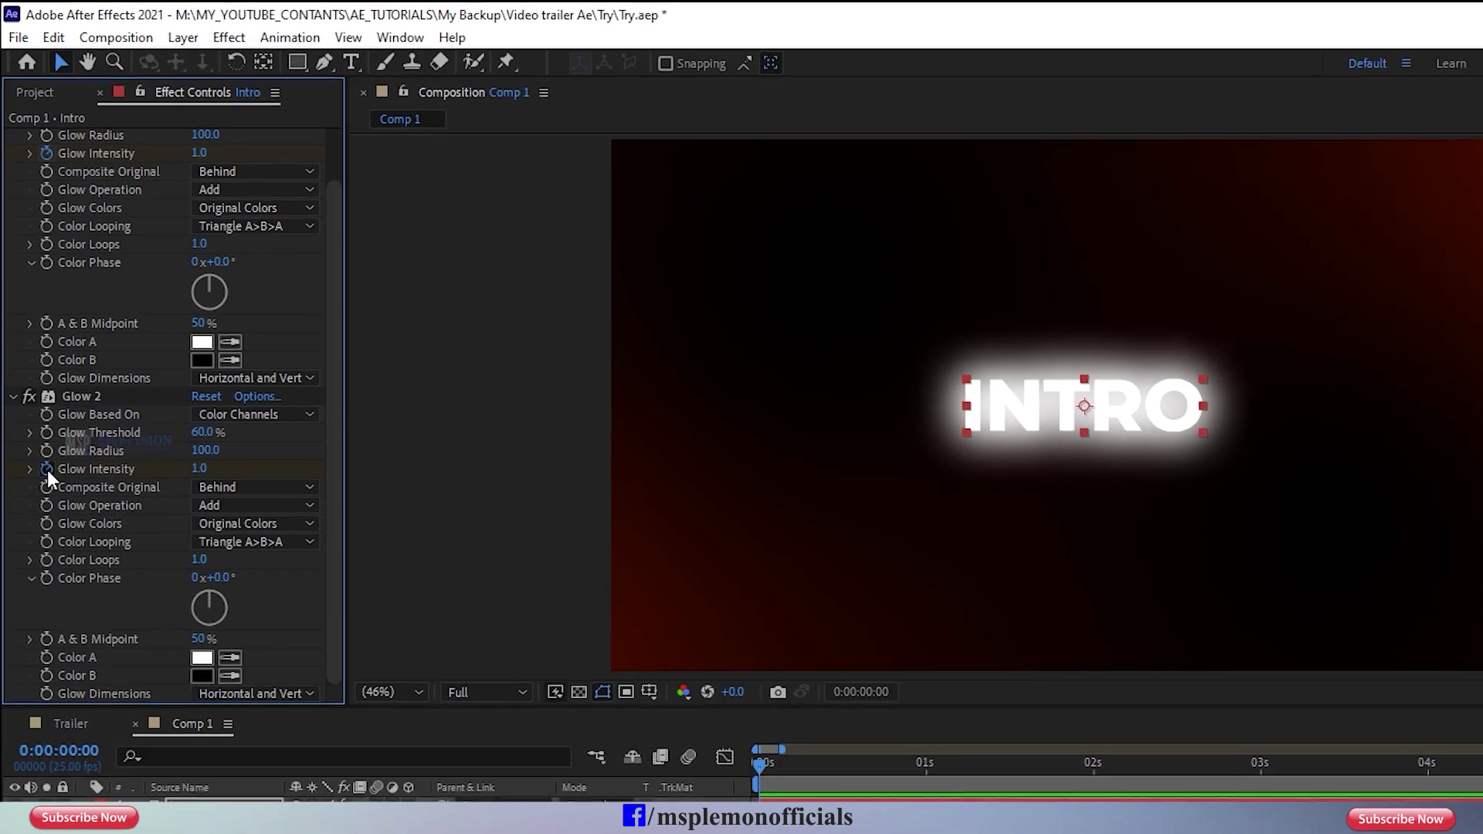
left_click(52, 509)
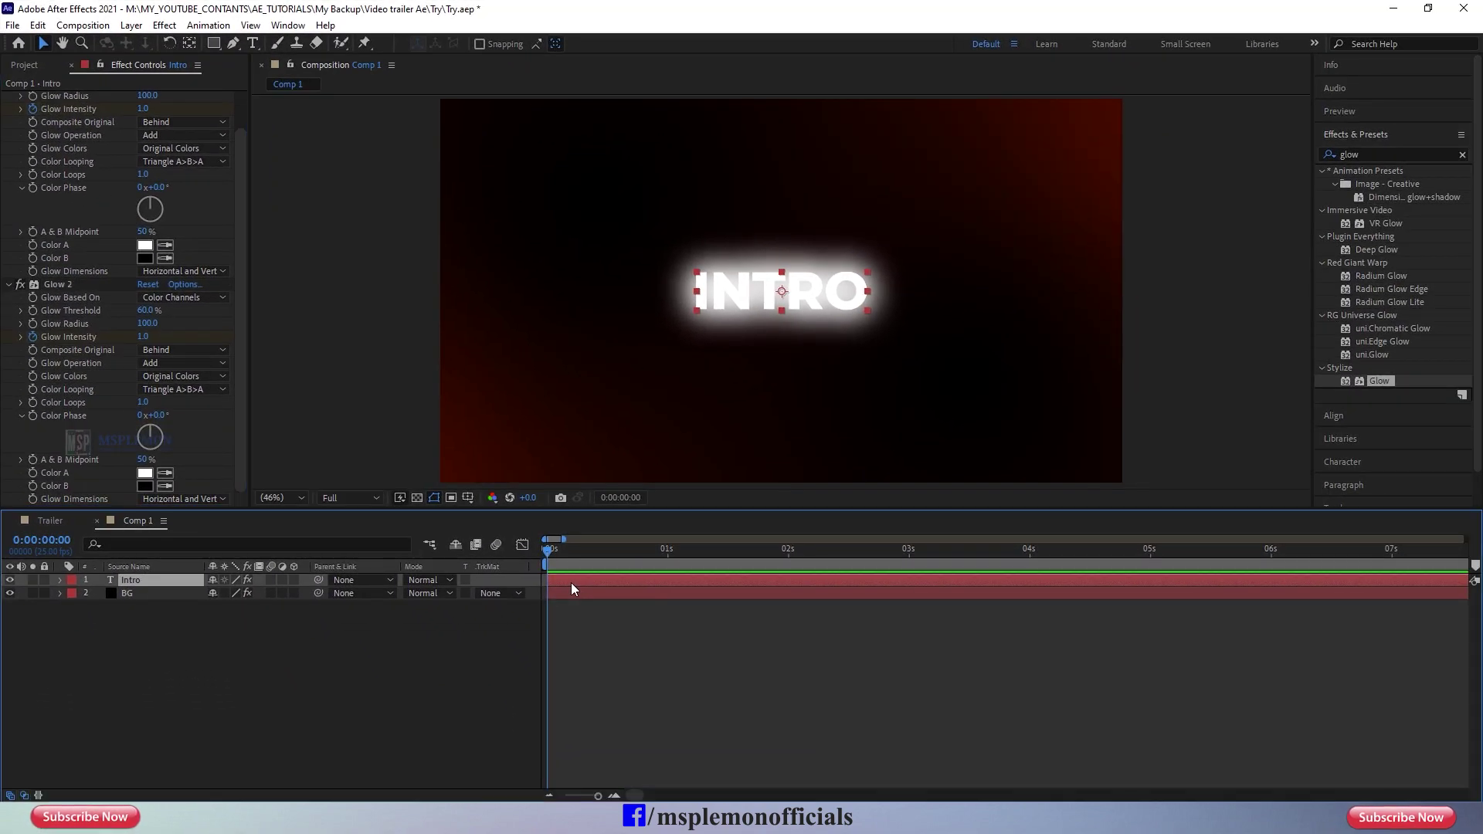
key("u")
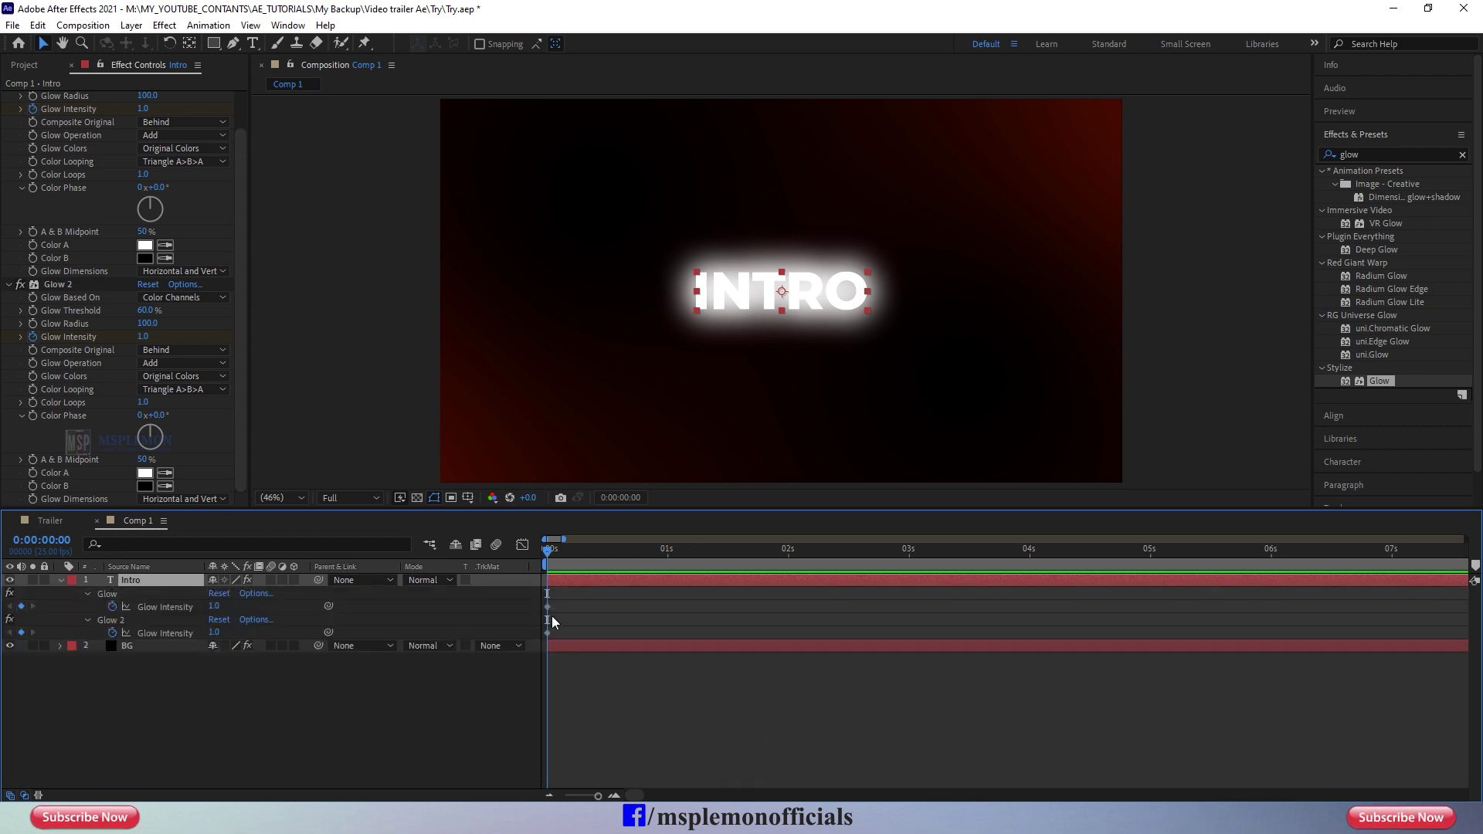
Step: Trim the end of the INTRO layer to 2 seconds
left_click_drag(649, 553, 786, 560)
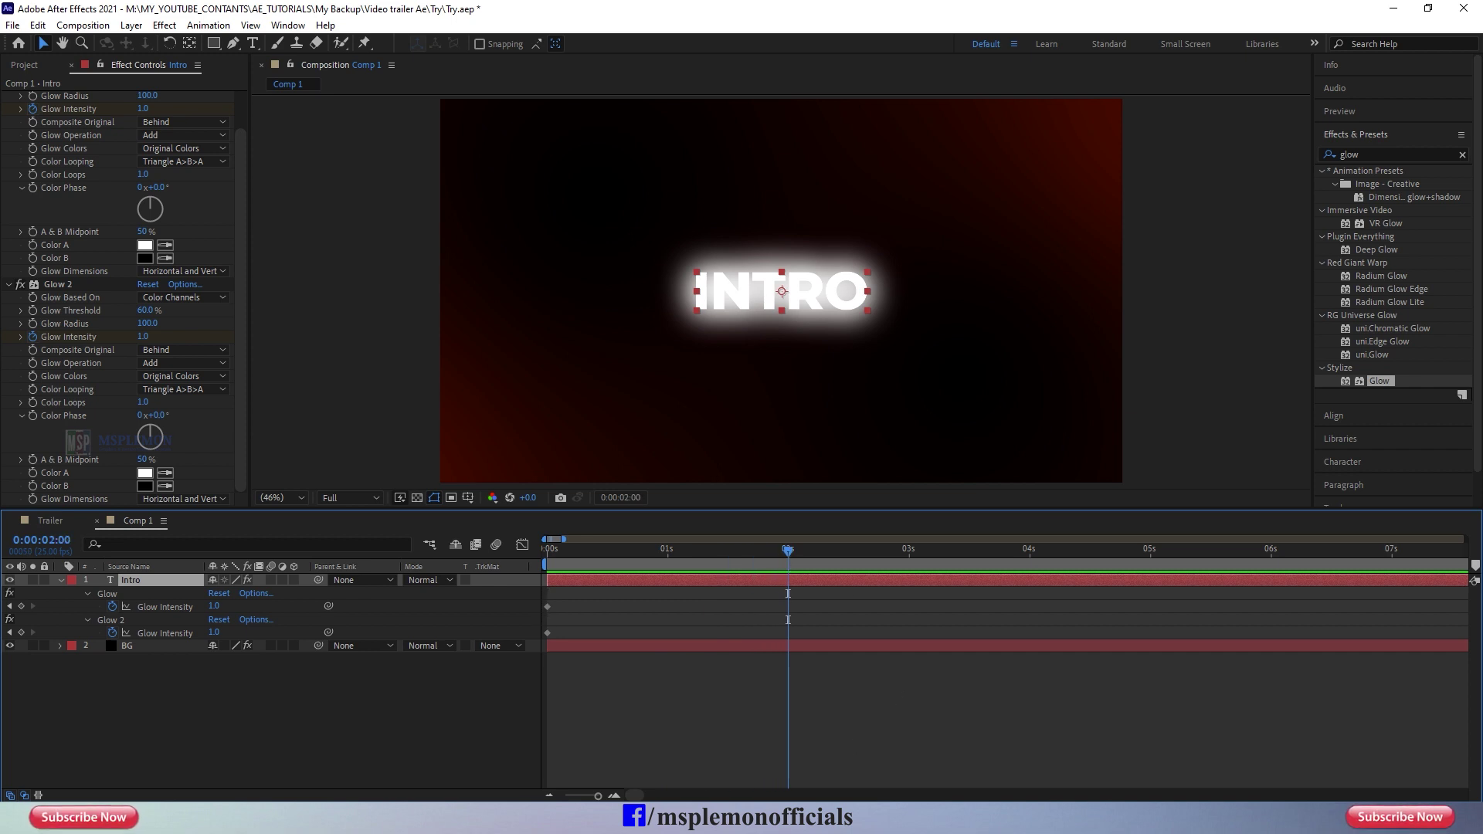
left_click_drag(598, 796, 565, 797)
left_click_drag(1463, 583, 577, 602)
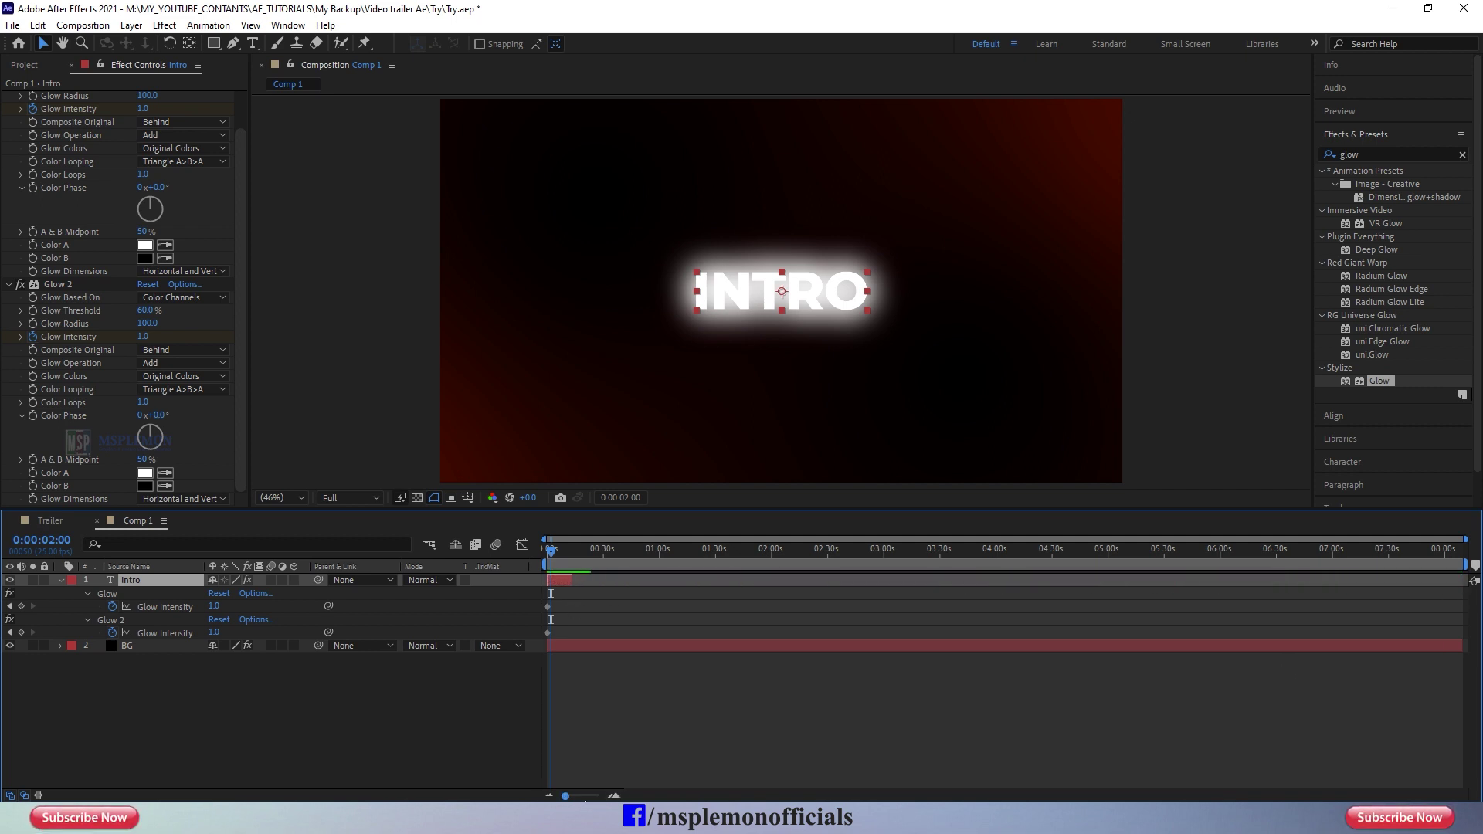
left_click_drag(566, 797, 595, 796)
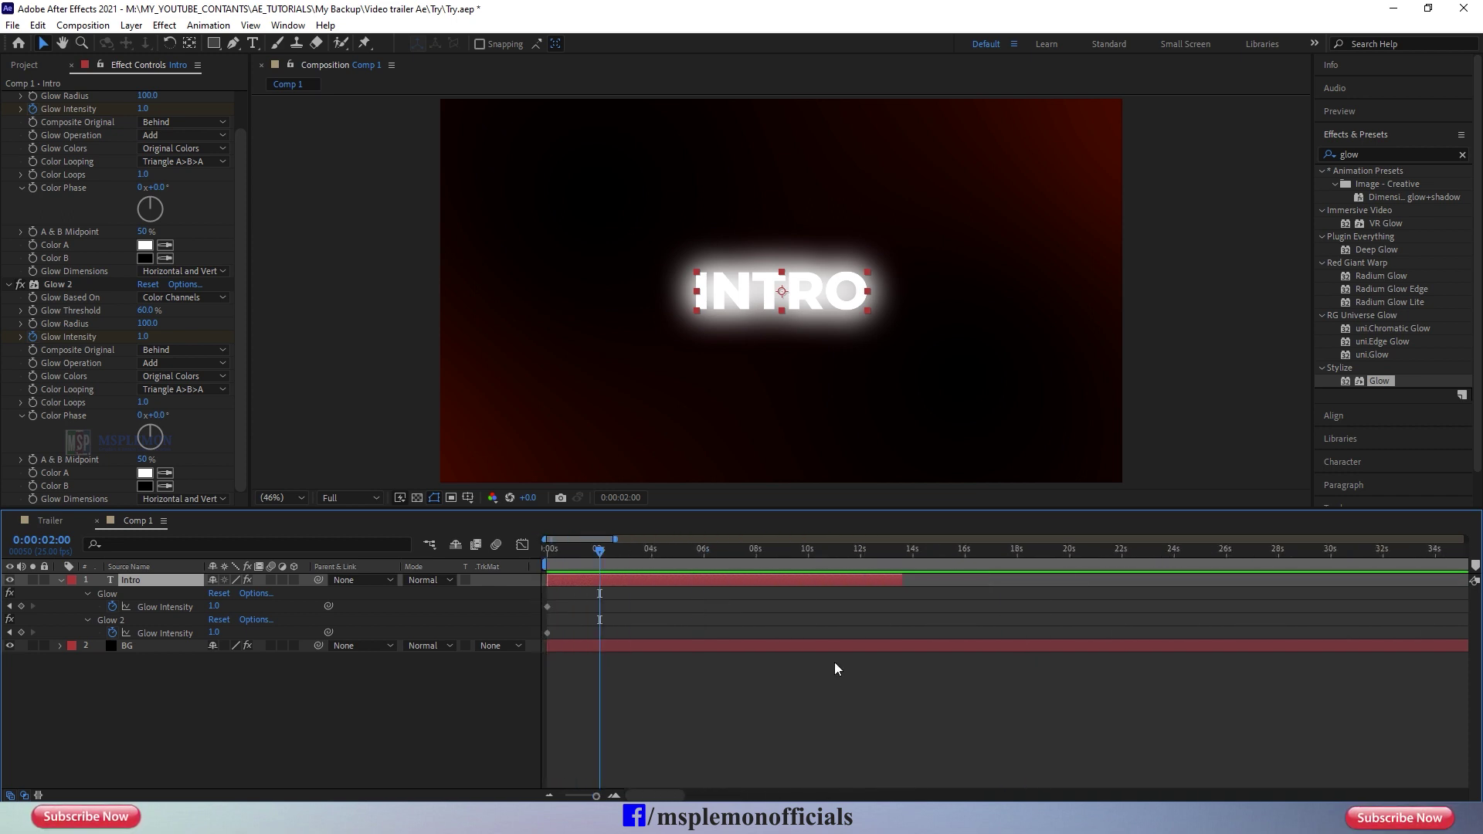
left_click_drag(905, 583, 627, 608)
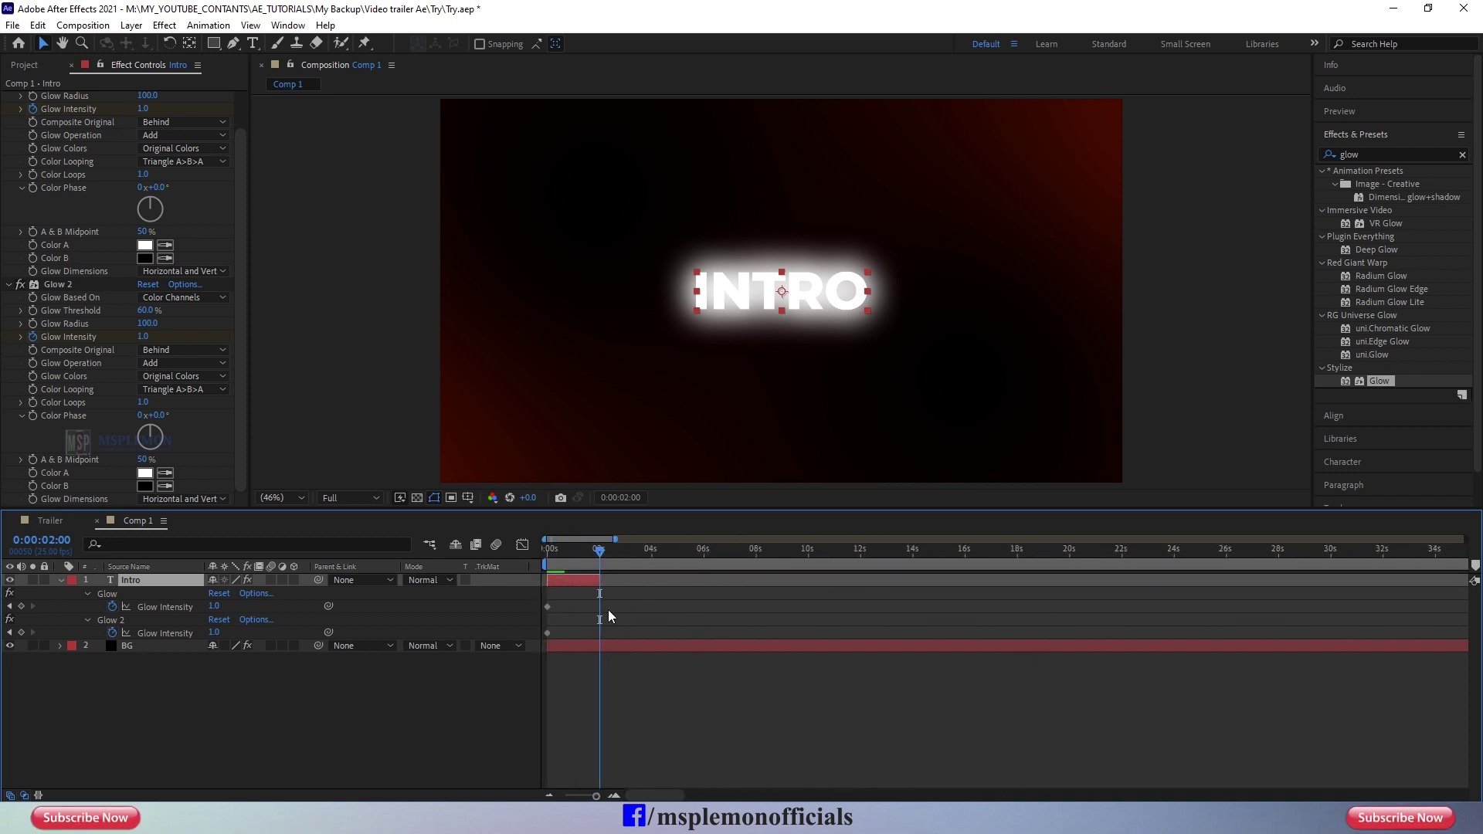
Step: End the work area at 10 seconds and trim Comp 1 to the work area
left_click_drag(600, 551, 810, 570)
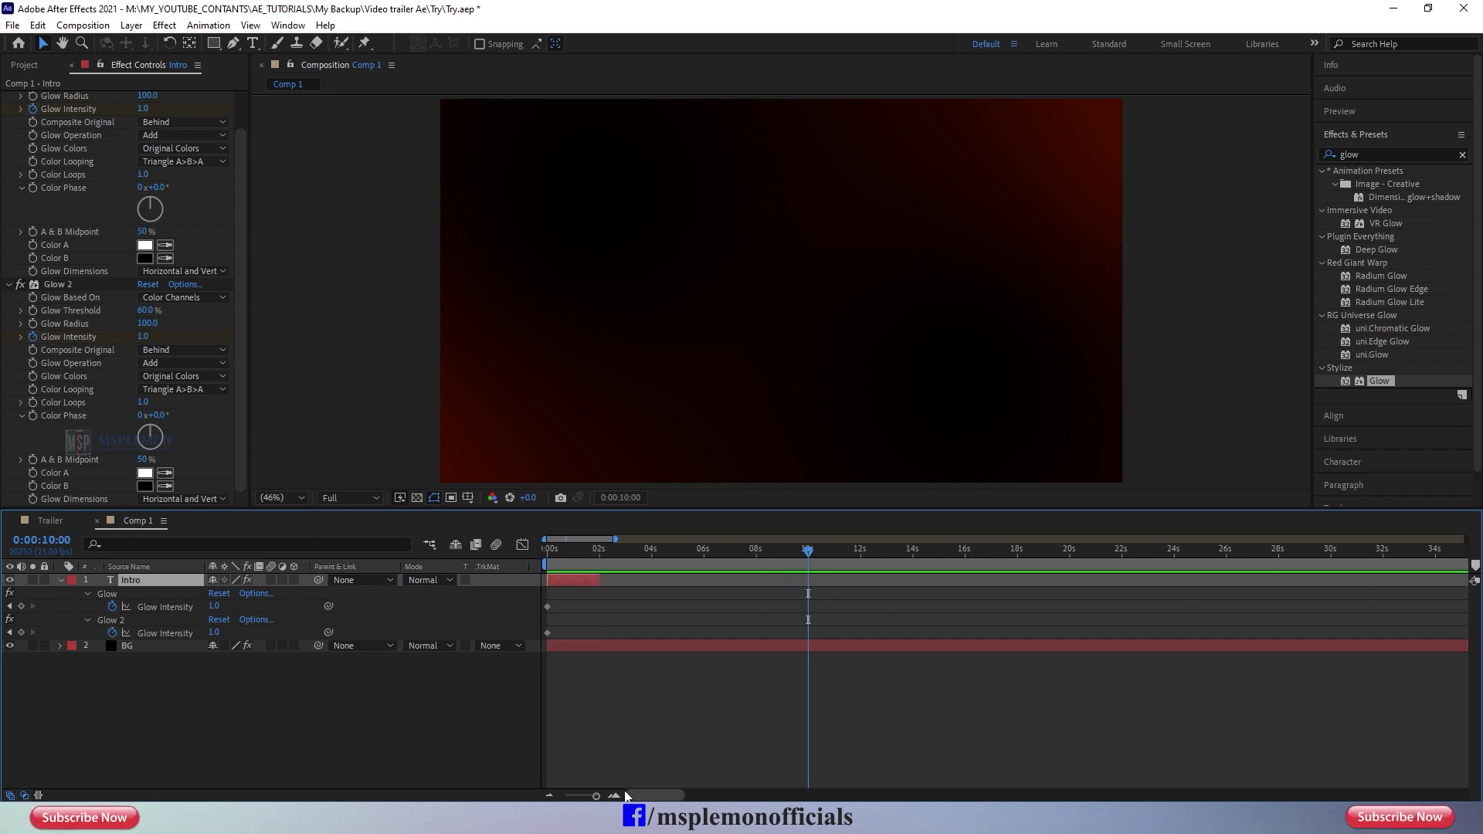
left_click_drag(595, 796, 565, 796)
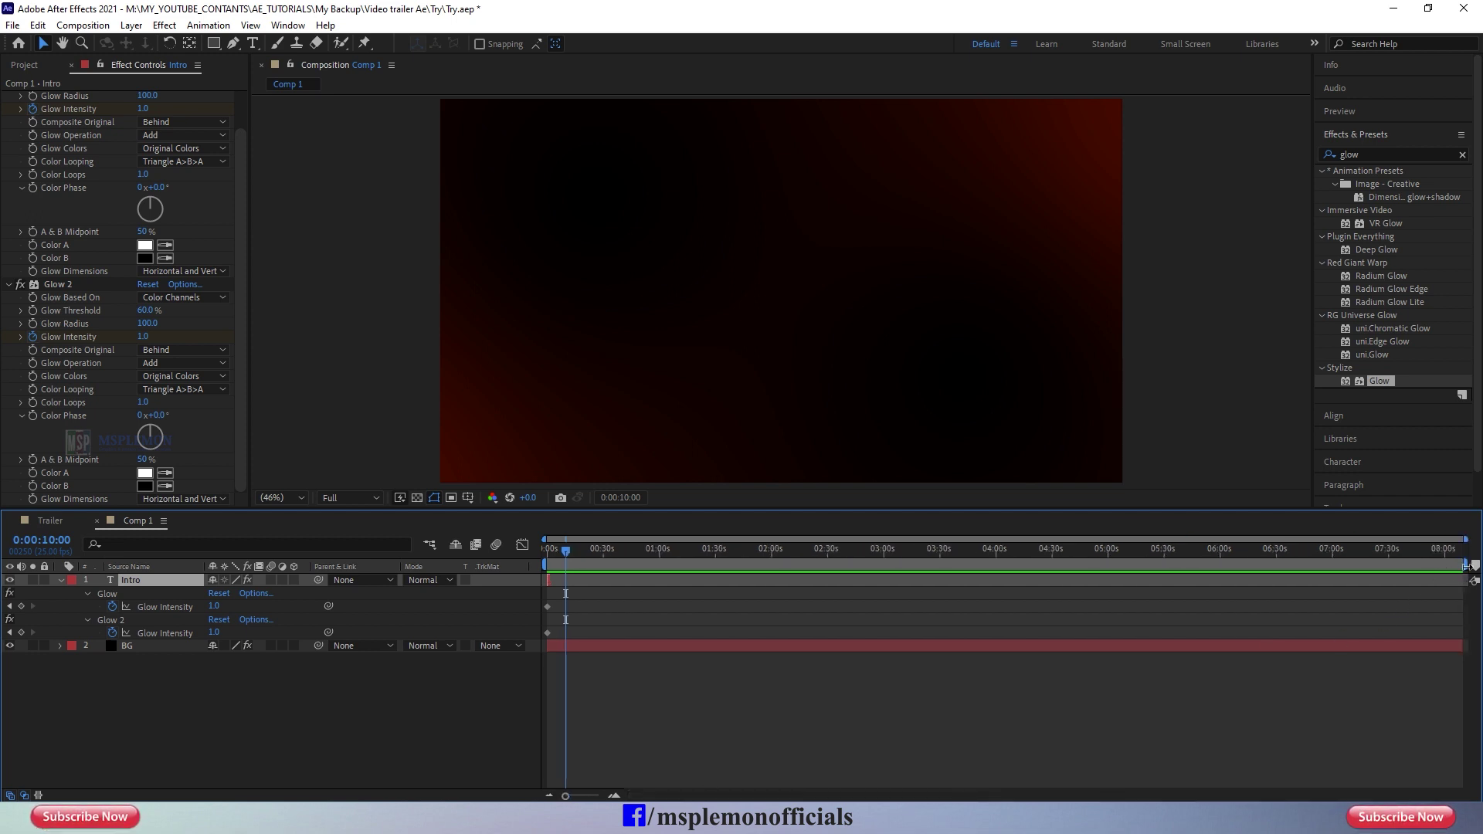
left_click_drag(1466, 567, 572, 593)
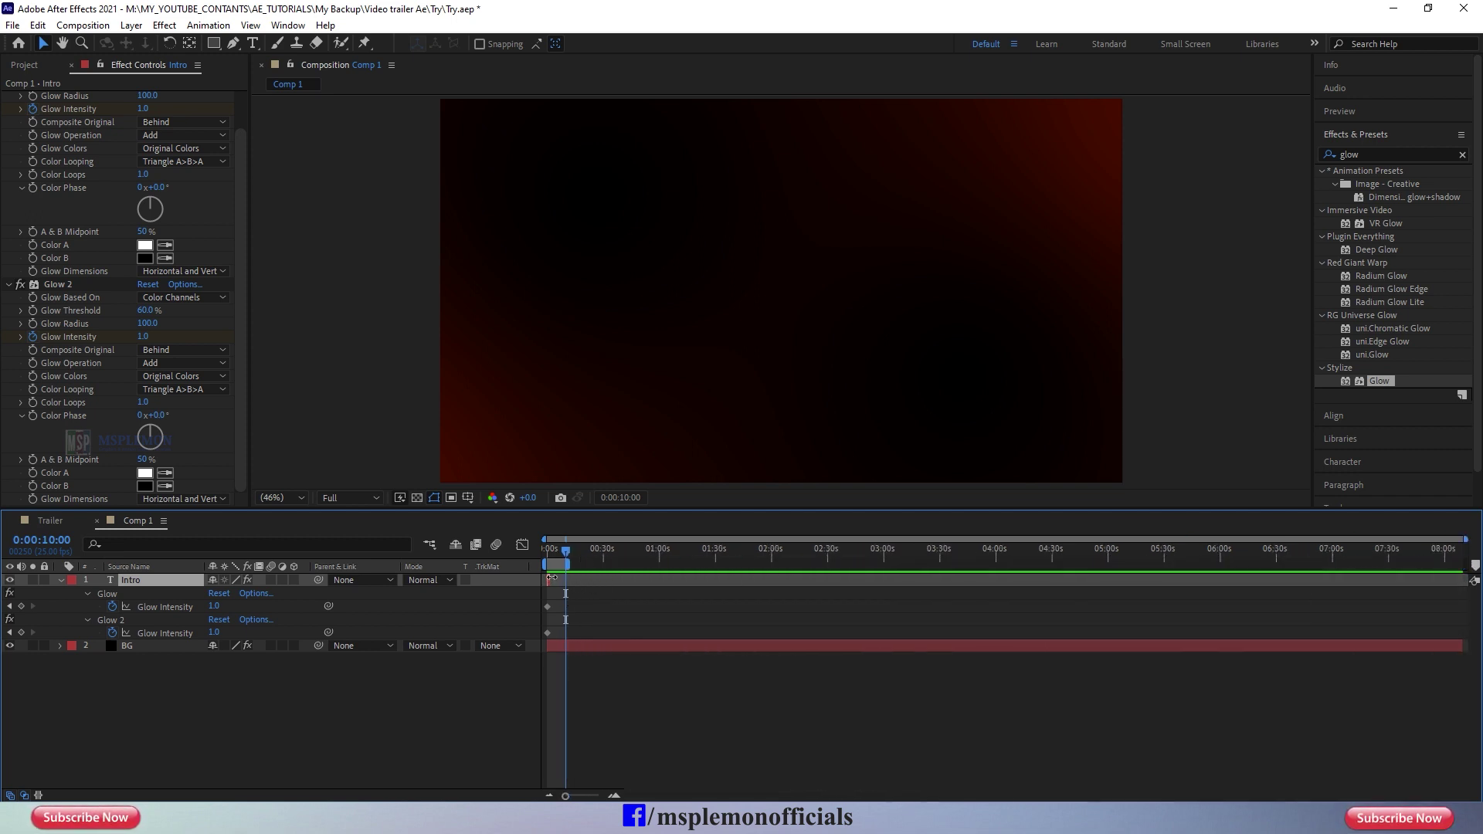
right_click(559, 572)
left_click(599, 608)
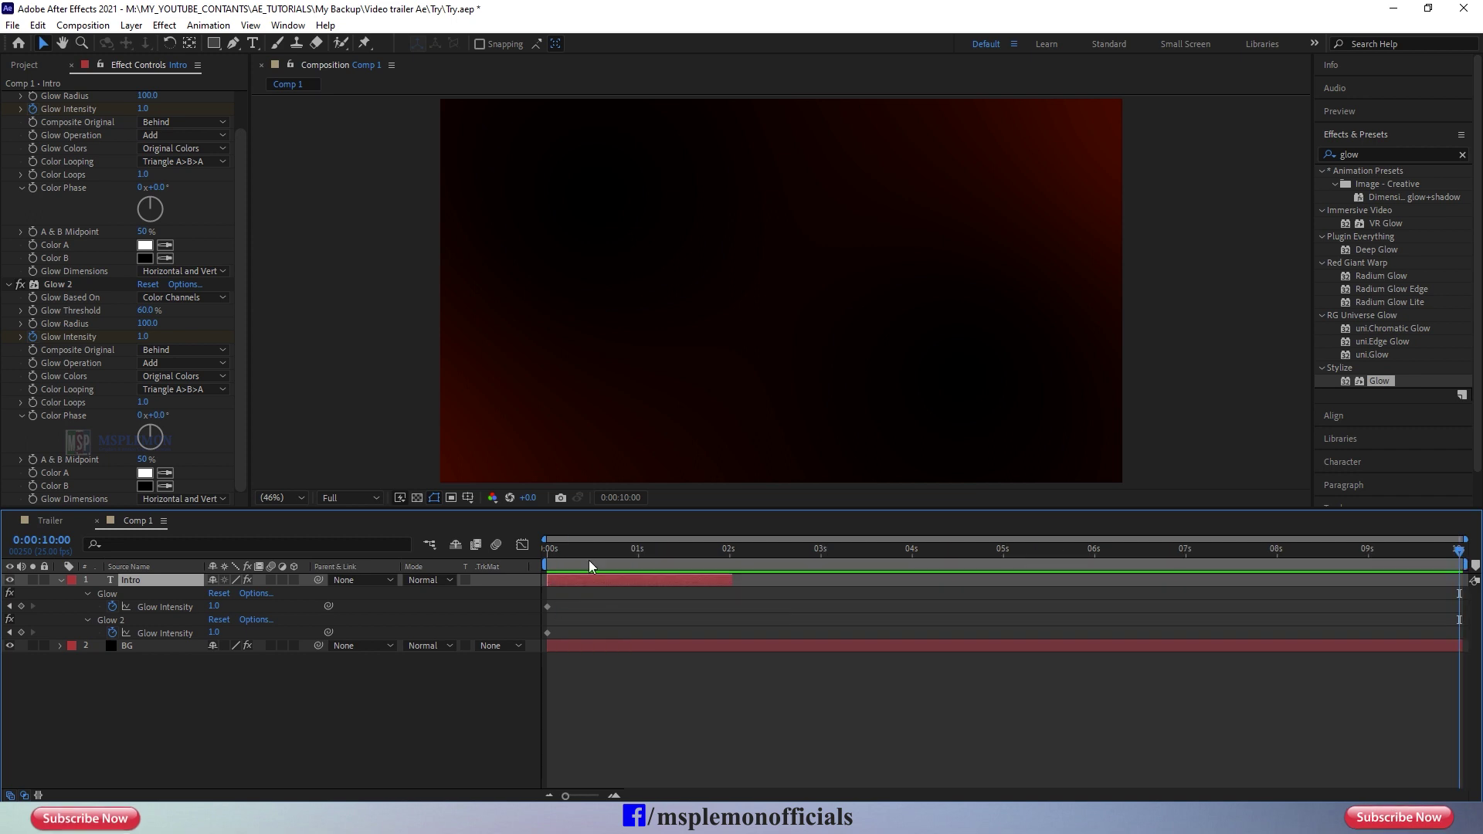
Step: Set the Glow Intensity of both Glow effects to 0.2 at 1 second and preview the fading glow
key("Home")
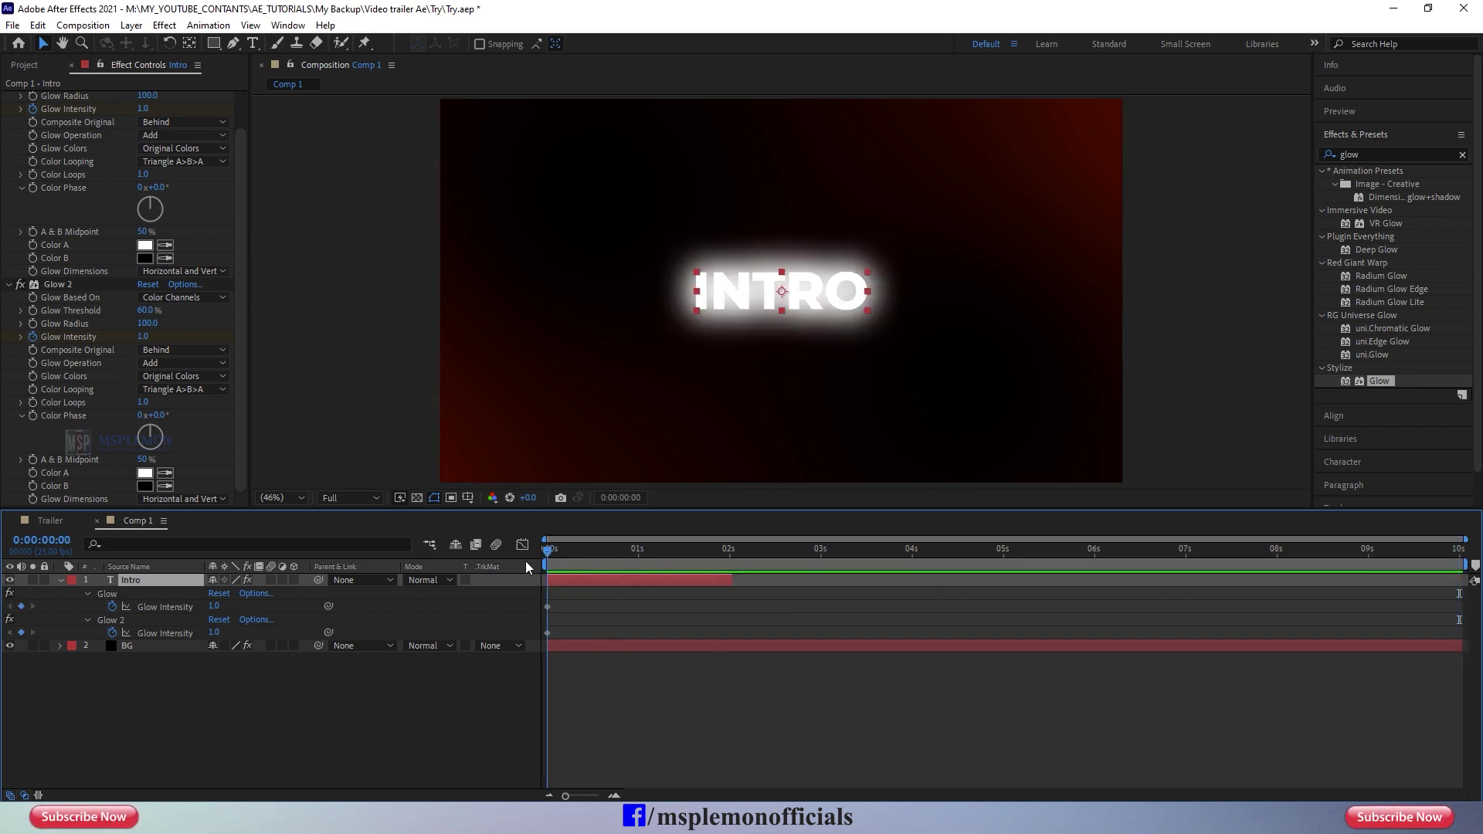
key("space")
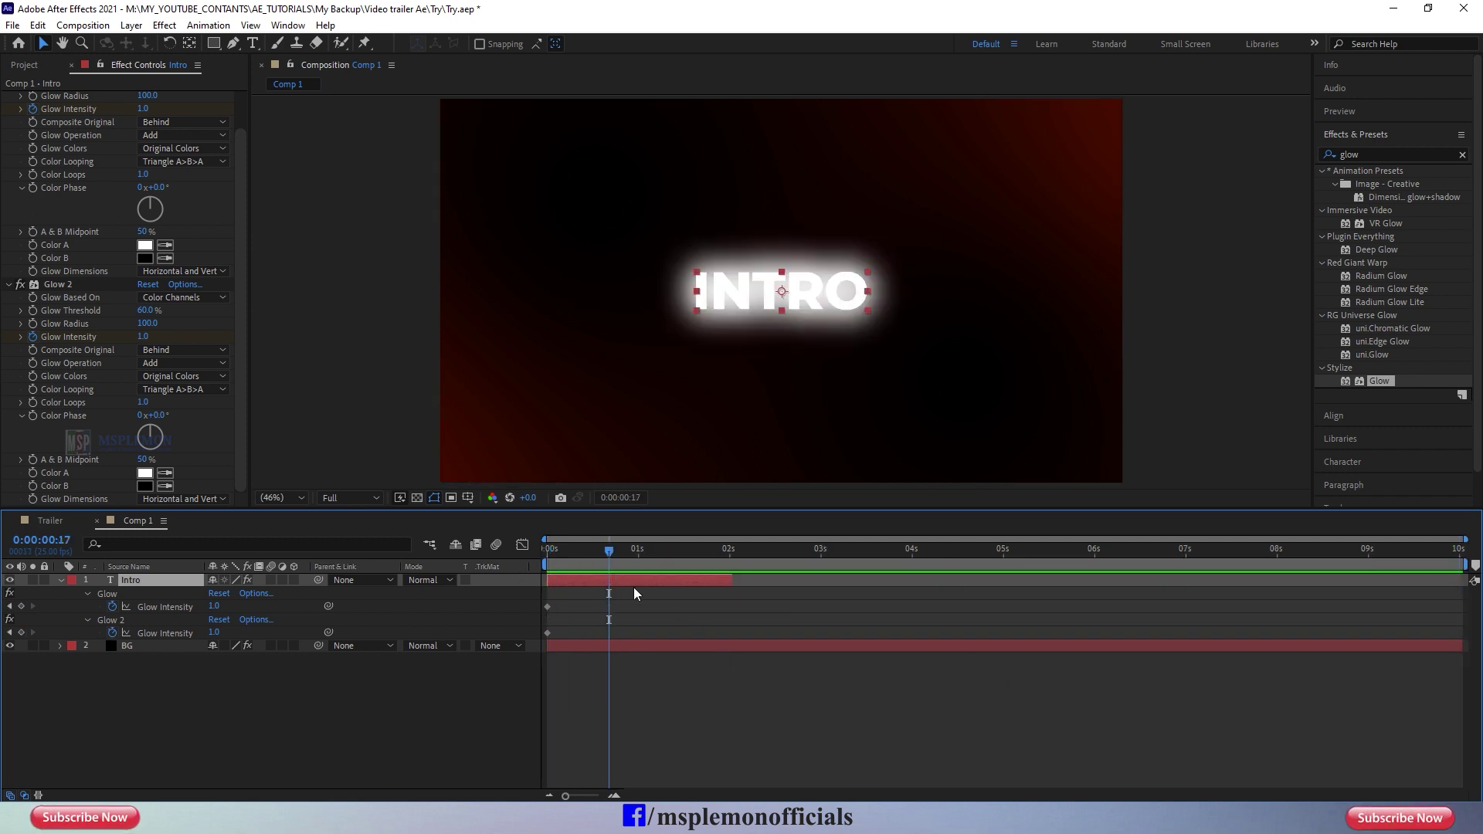
left_click_drag(580, 562, 638, 585)
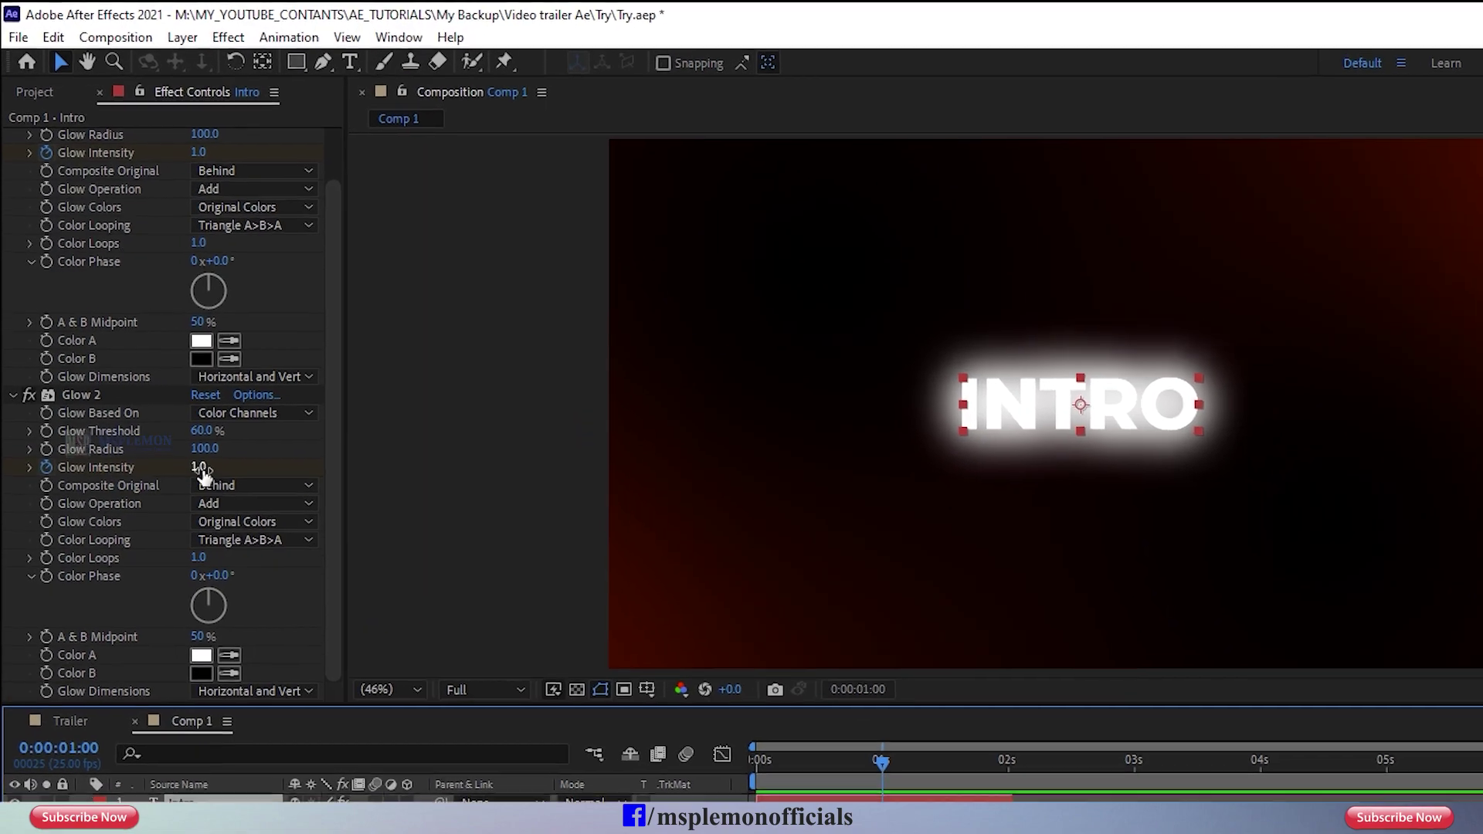
left_click_drag(200, 469, 168, 532)
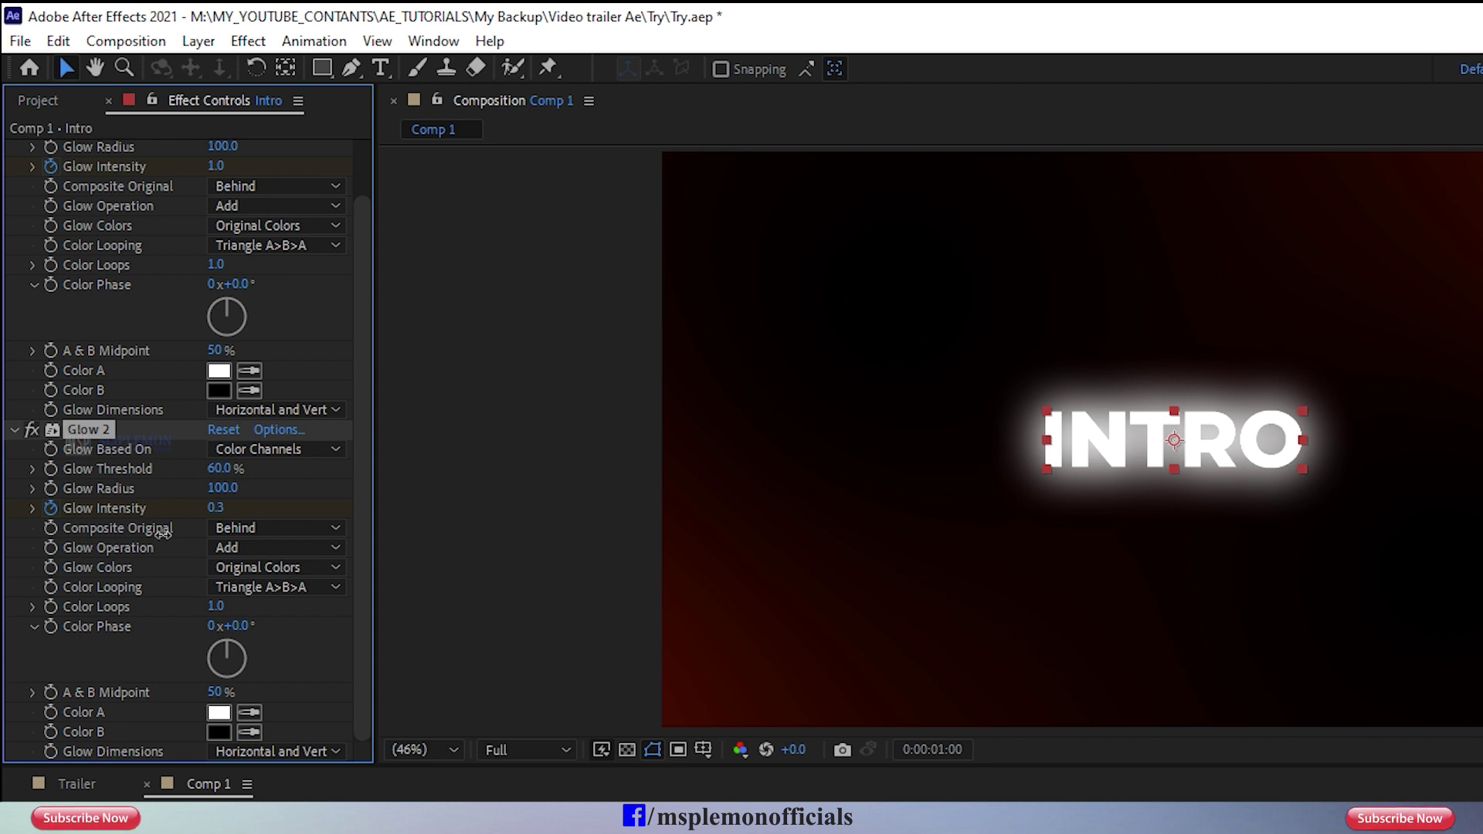
left_click_drag(162, 533, 171, 541)
left_click_drag(219, 165, 154, 187)
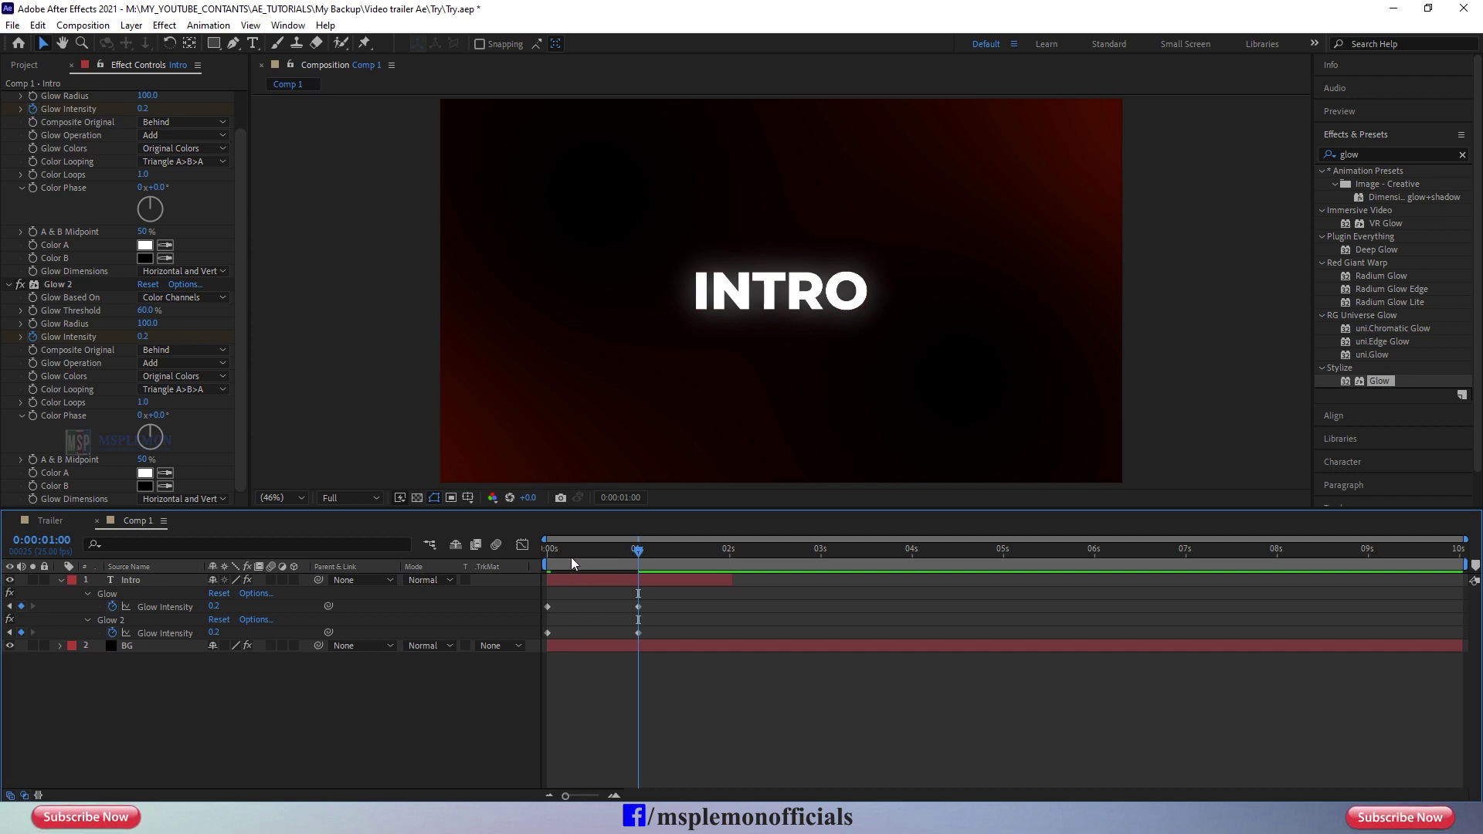
left_click_drag(572, 557, 523, 574)
key("space")
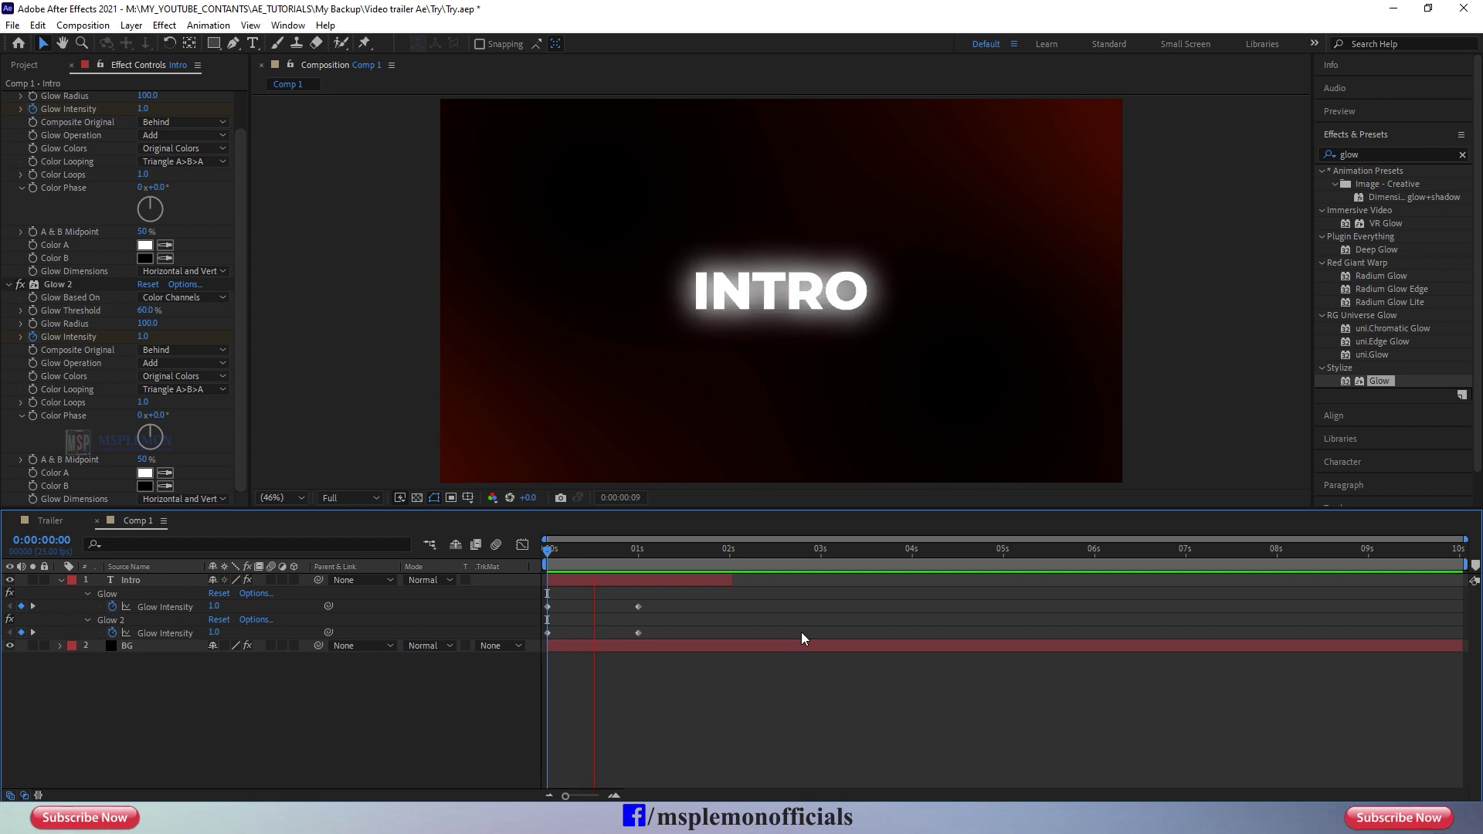
Step: Apply Easy Ease to all Glow Intensity keyframes of both glows and preview the animation from the start
left_click_drag(670, 596, 541, 641)
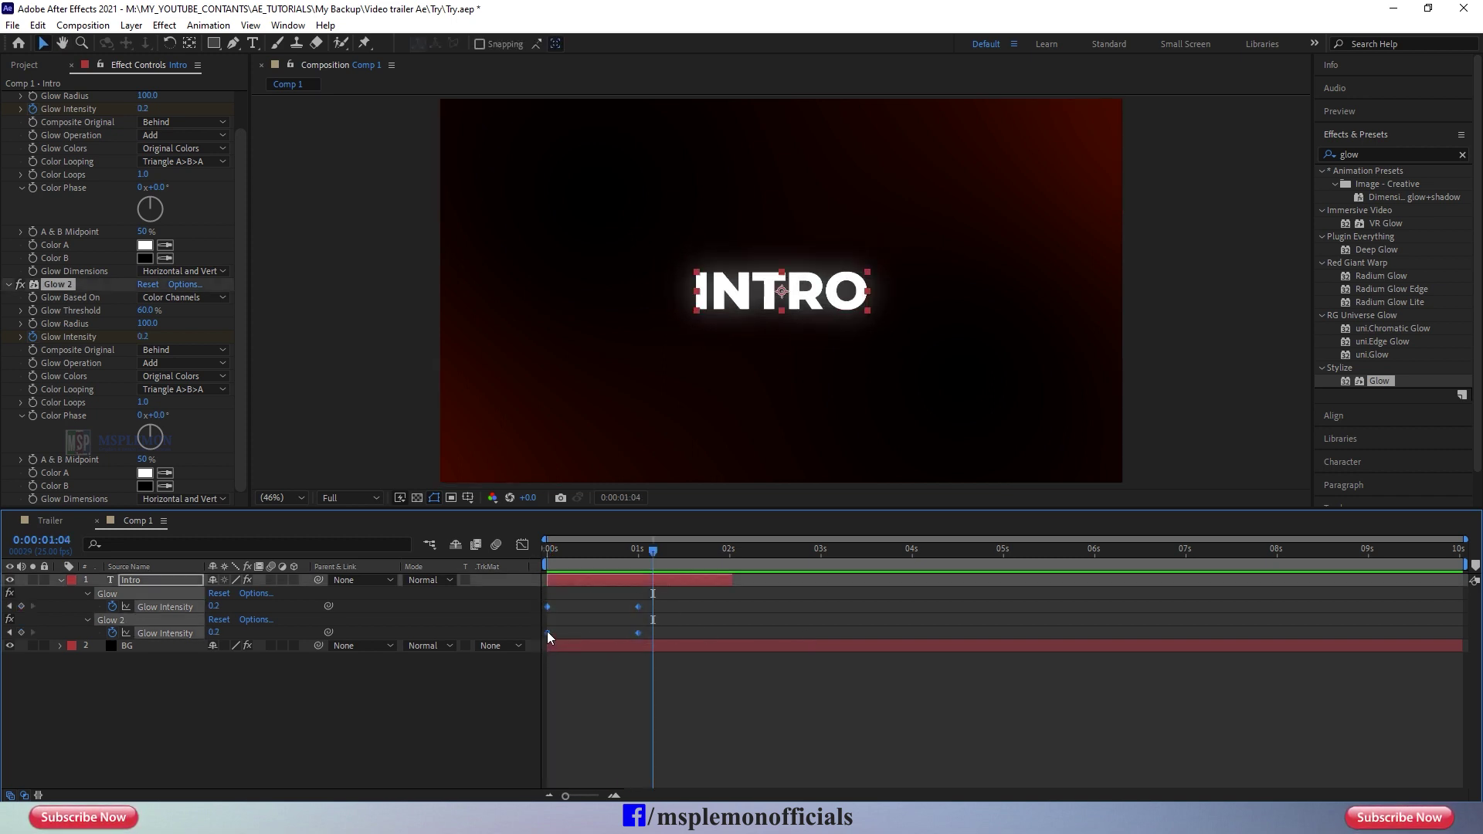
right_click(547, 631)
mouse_move(622, 620)
left_click(769, 671)
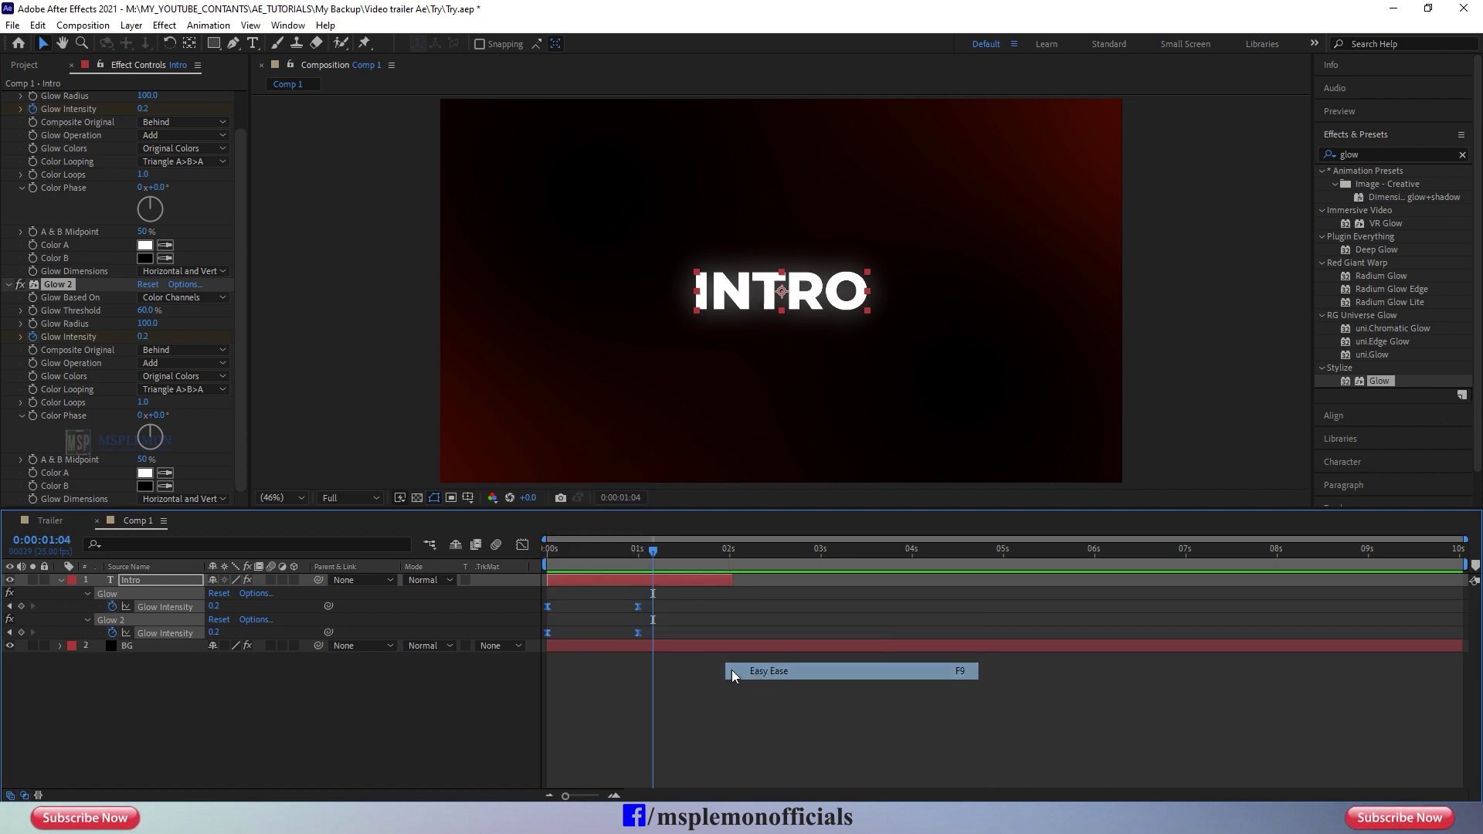
left_click(546, 553)
key("space")
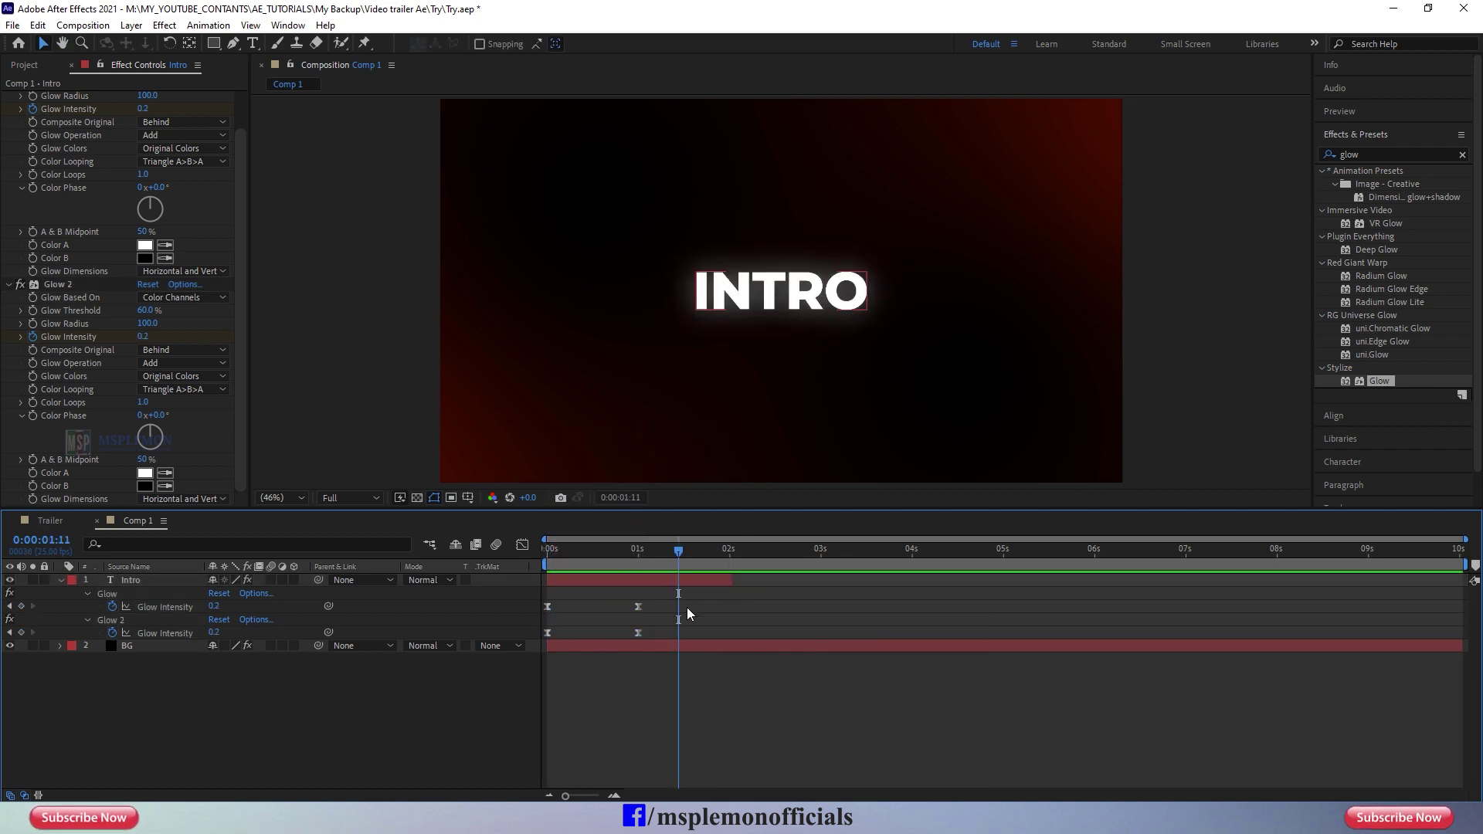
key("space")
Step: Add Scale keyframes to the INTRO layer at 0 and 2 seconds, both at the layer's existing scale
left_click(573, 581)
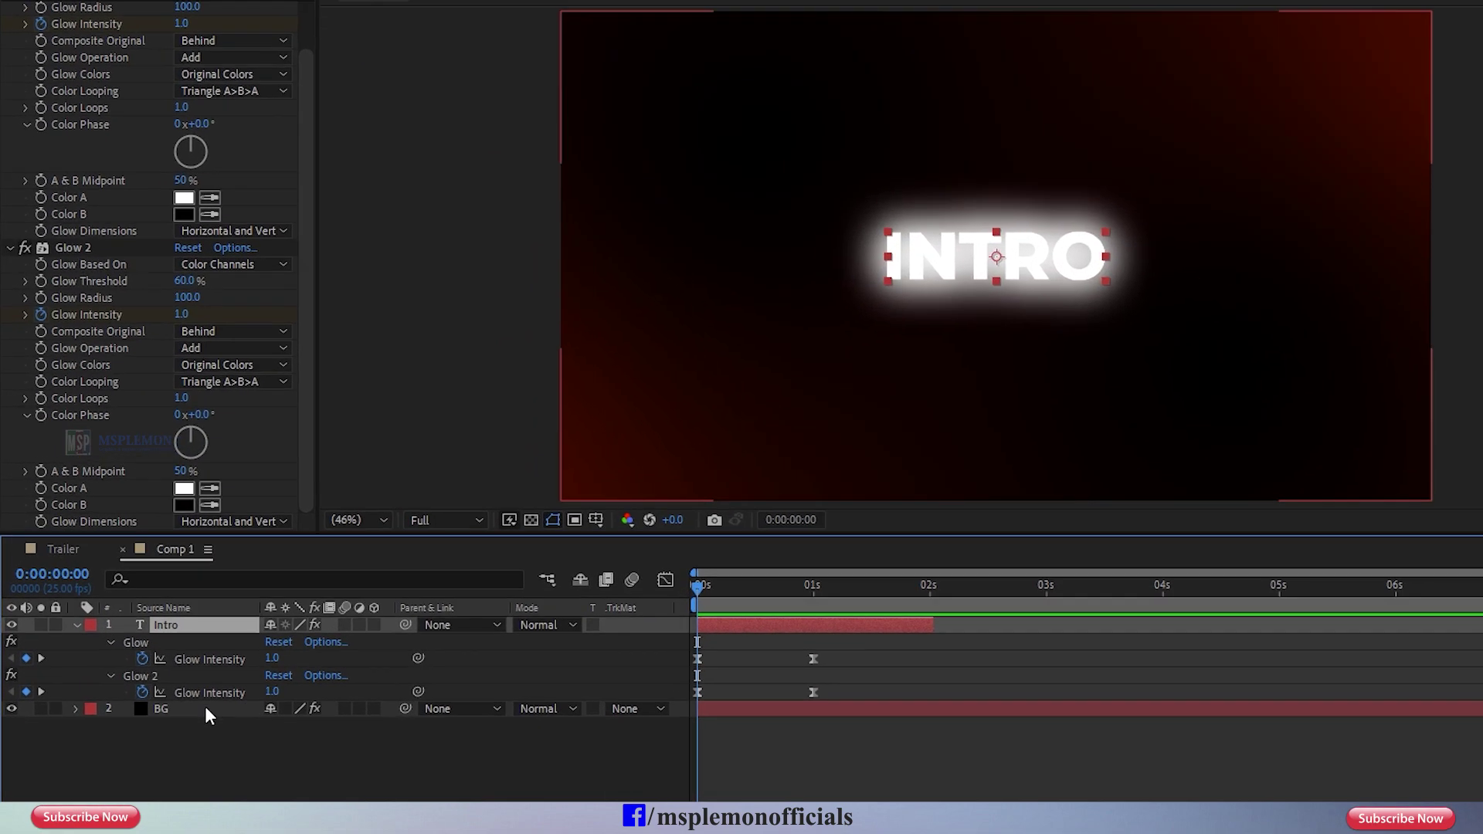
key("s")
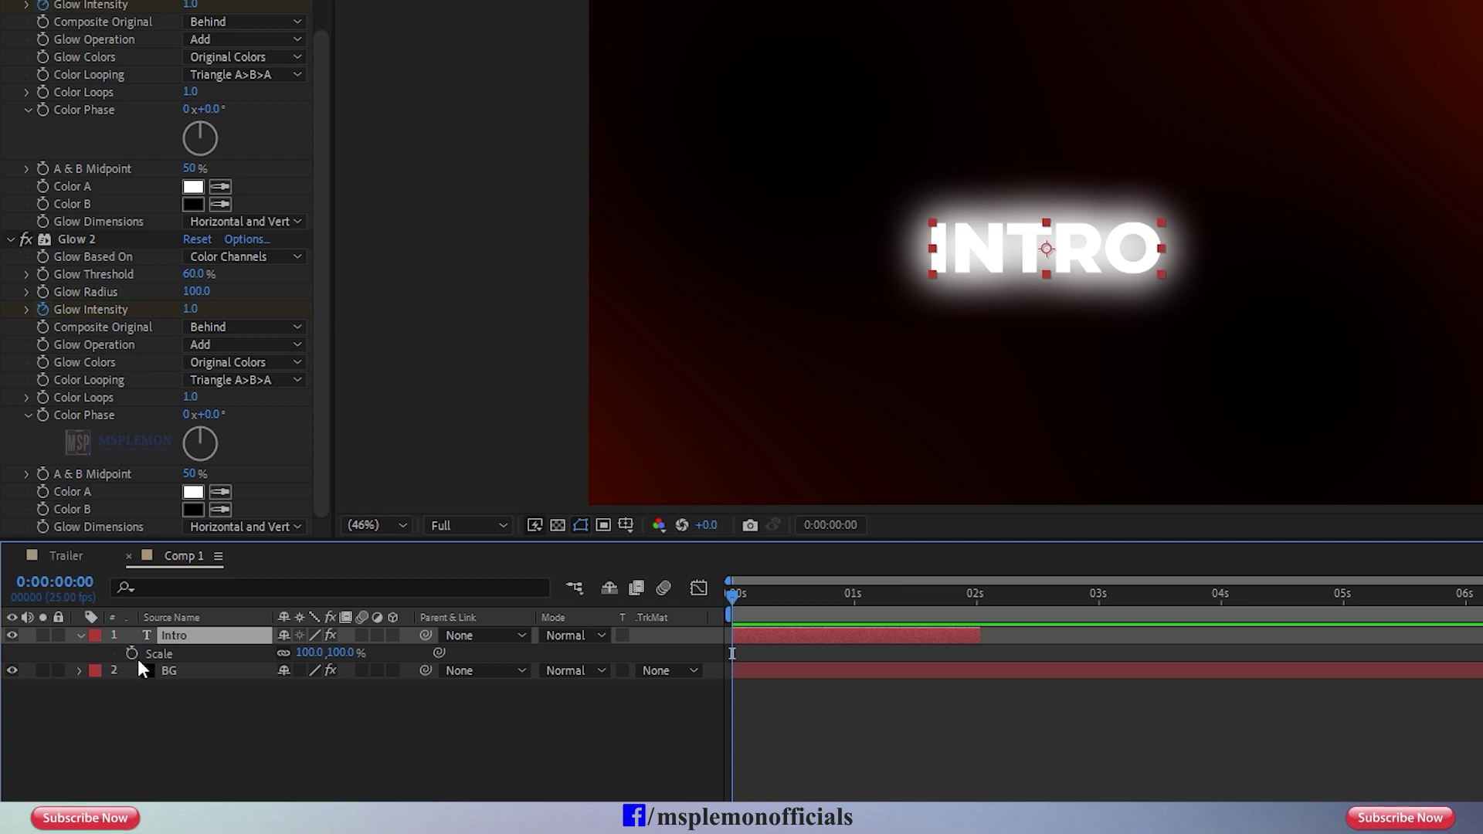
left_click(132, 653)
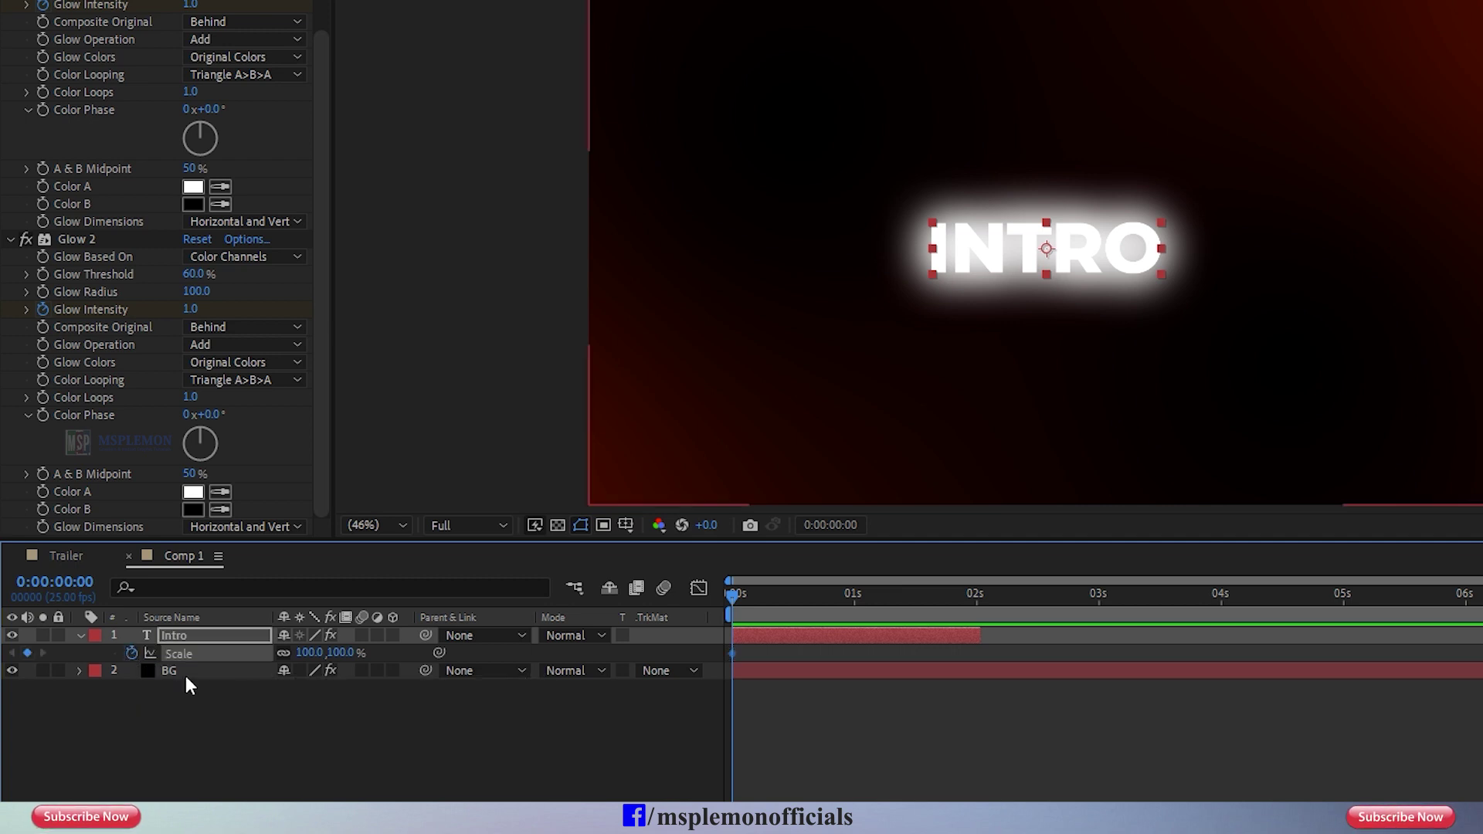
left_click_drag(902, 617, 974, 627)
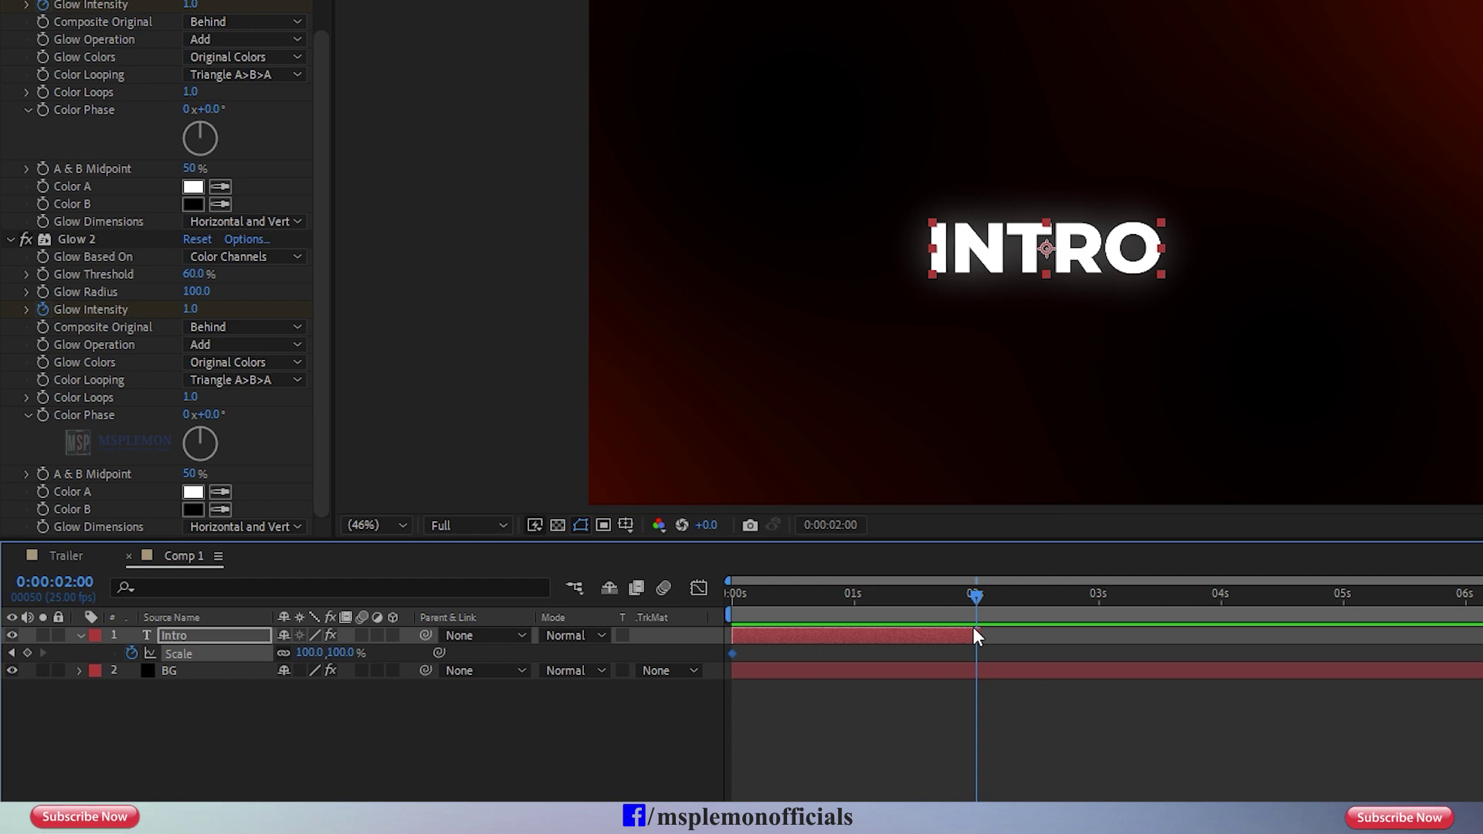
left_click(28, 652)
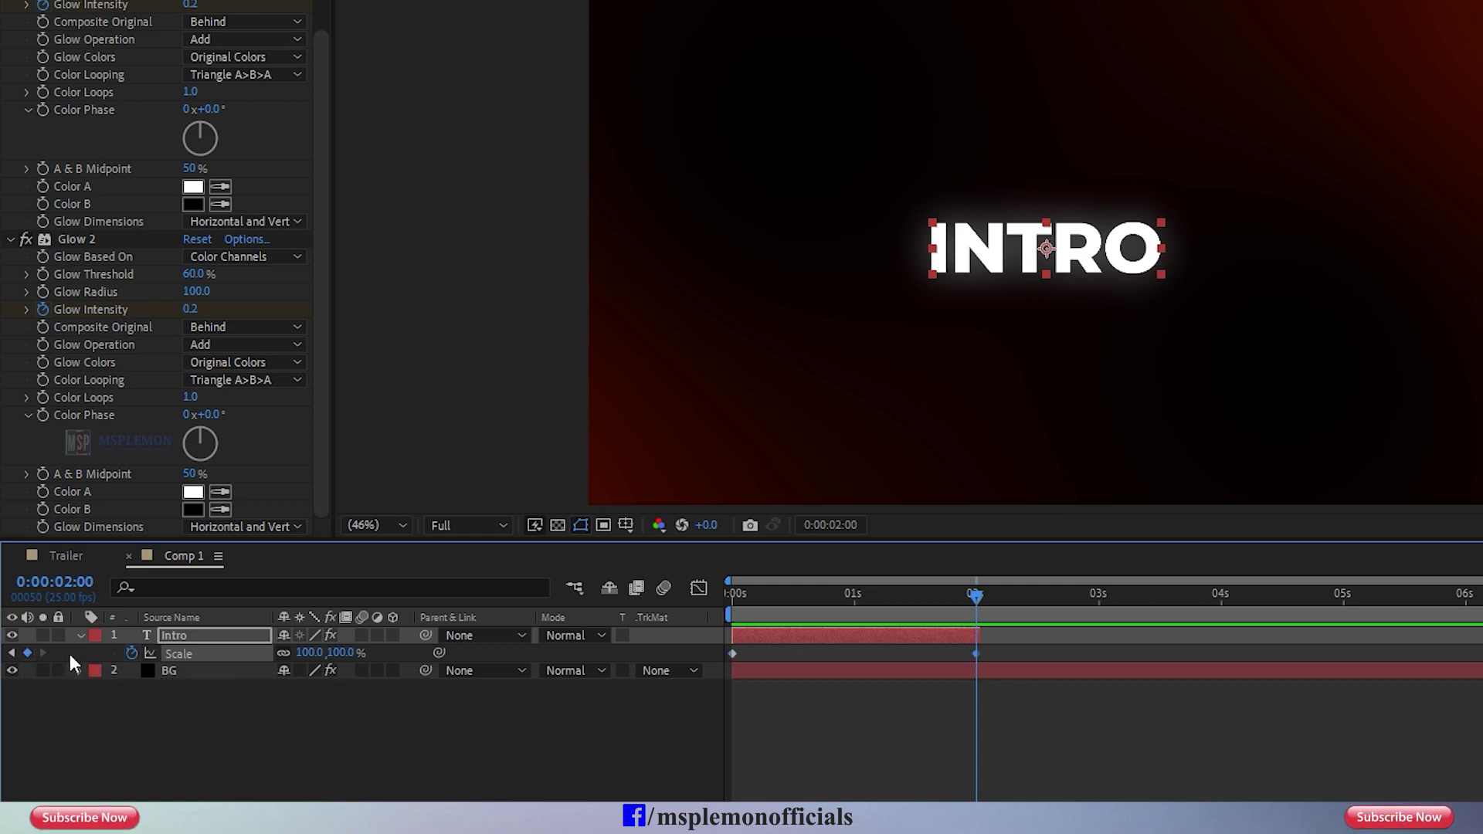
Step: Set the INTRO layer's Scale to 150% at 0 seconds, preview the animation and go to 2 seconds
left_click(729, 604)
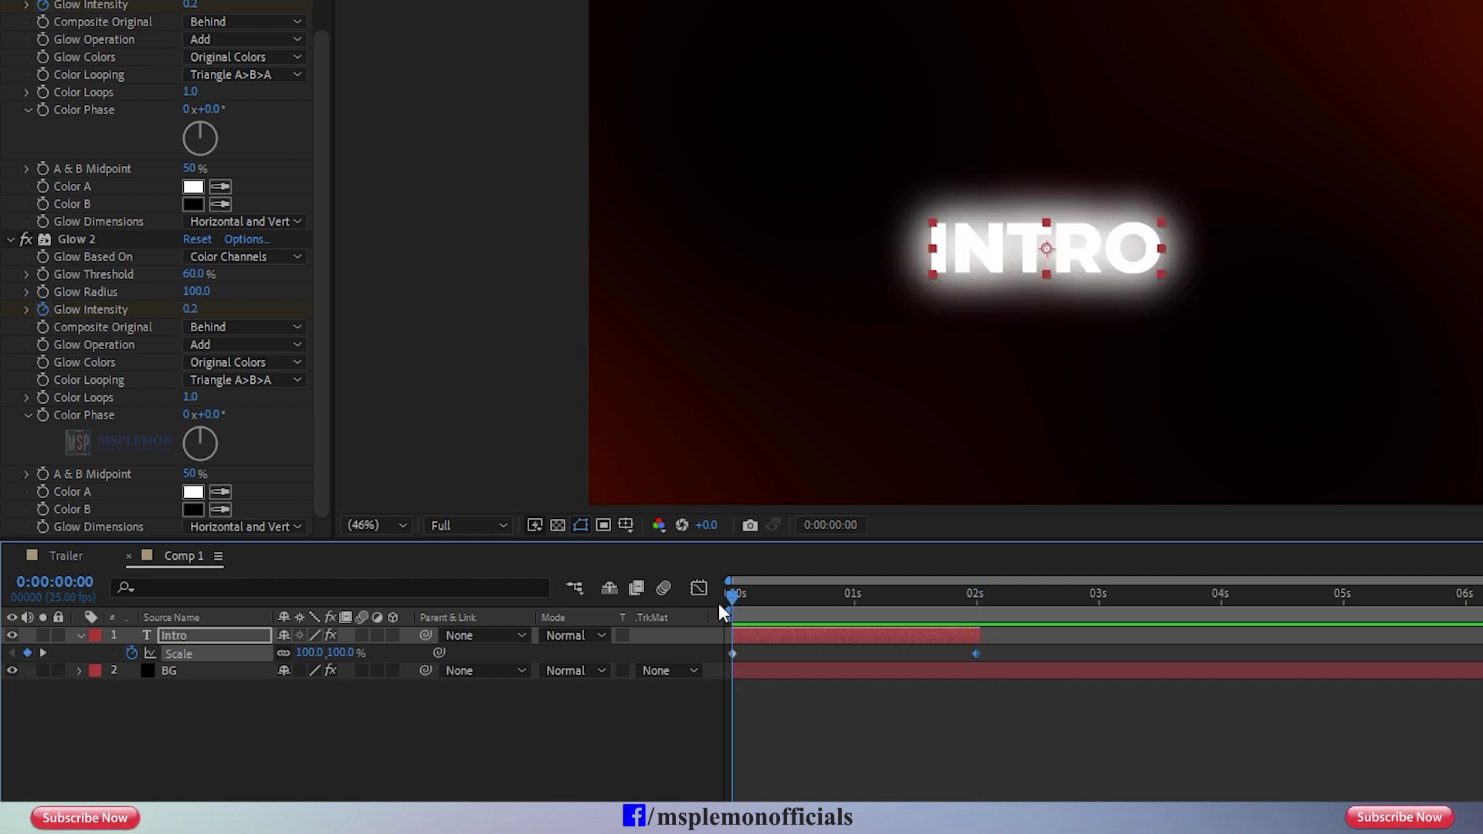
left_click_drag(340, 654, 393, 654)
left_click(340, 653)
type("150")
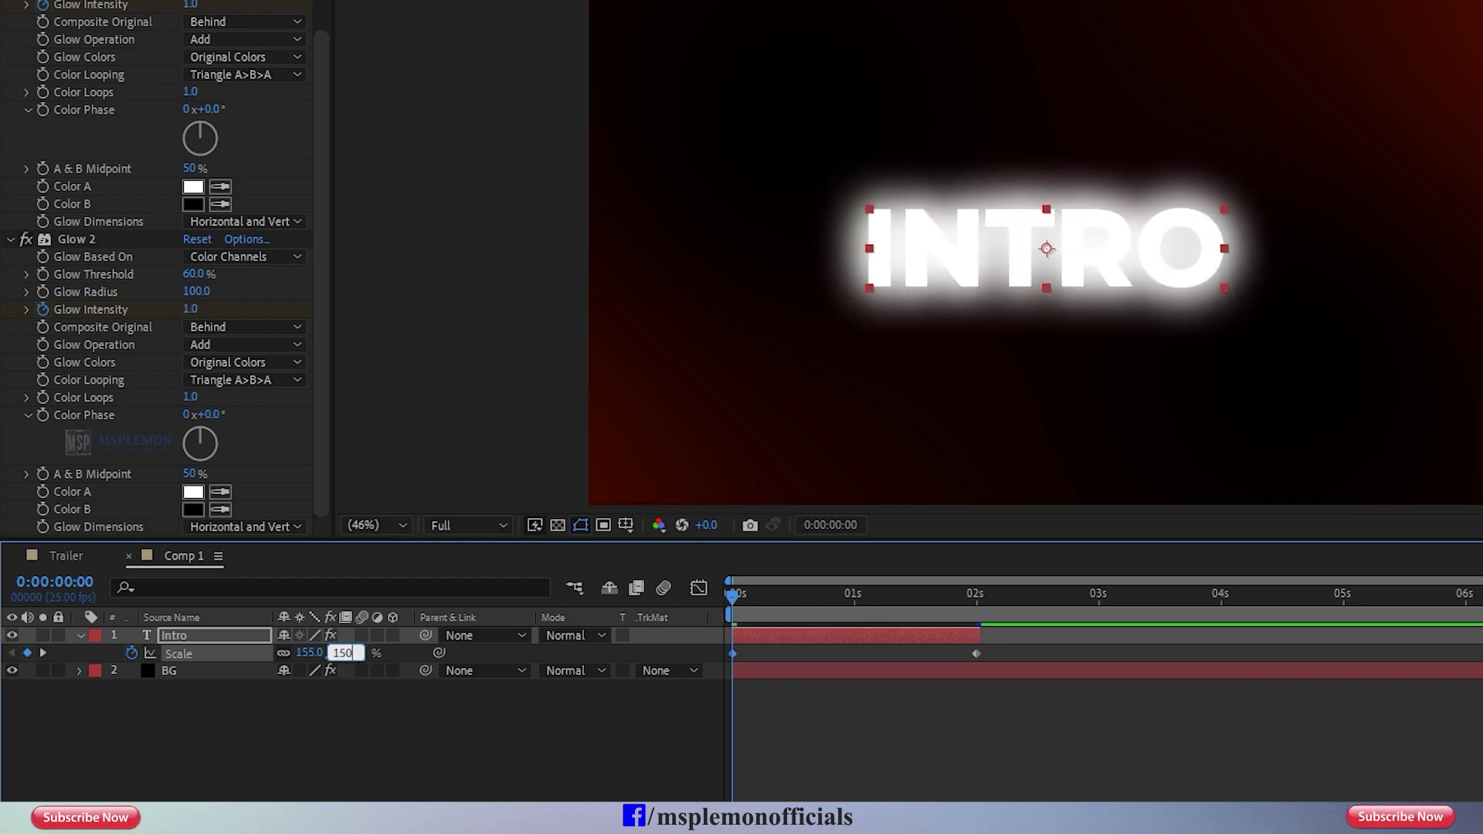
key("Return")
left_click(784, 697)
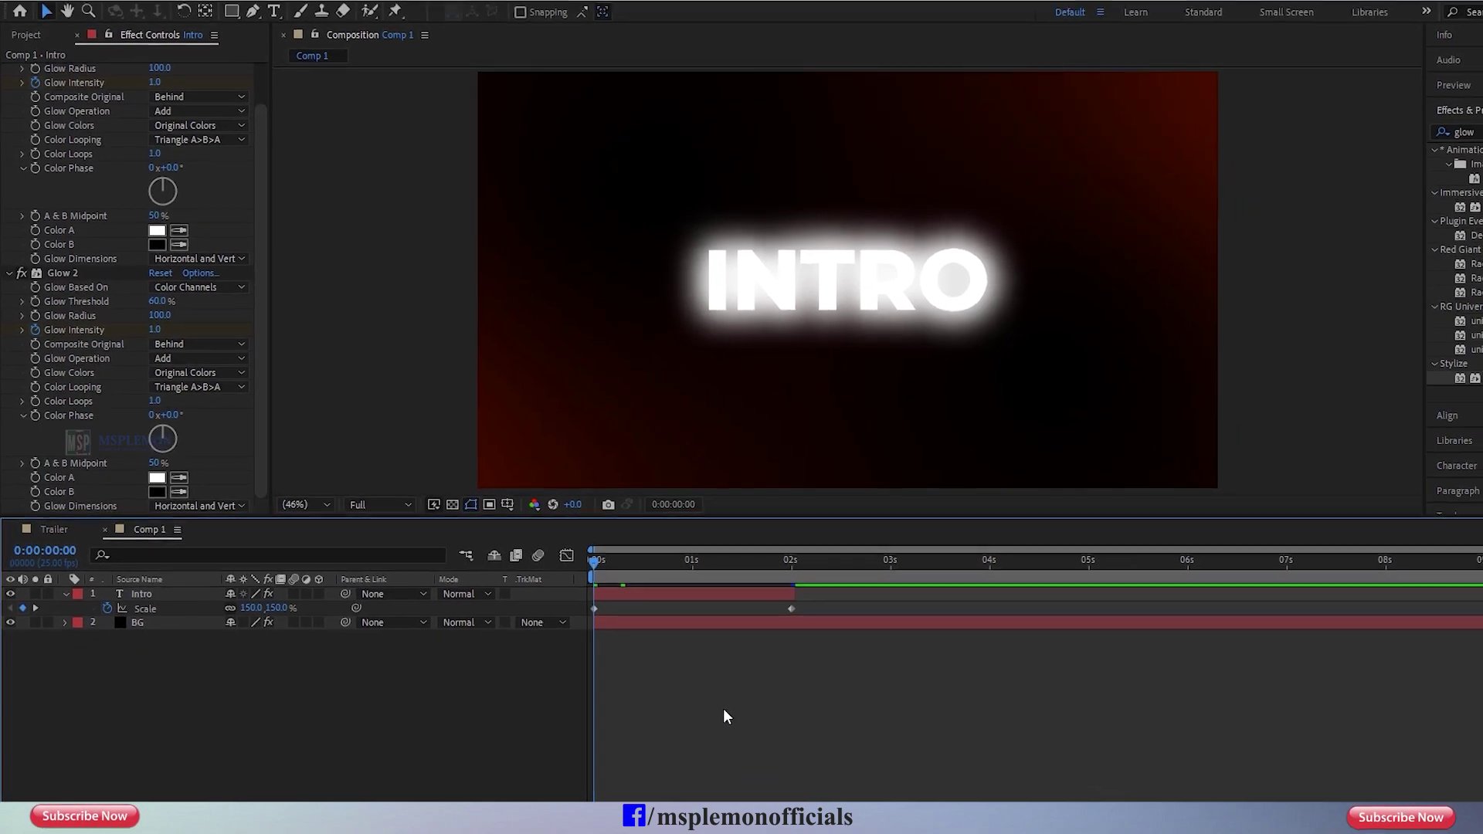
key("space")
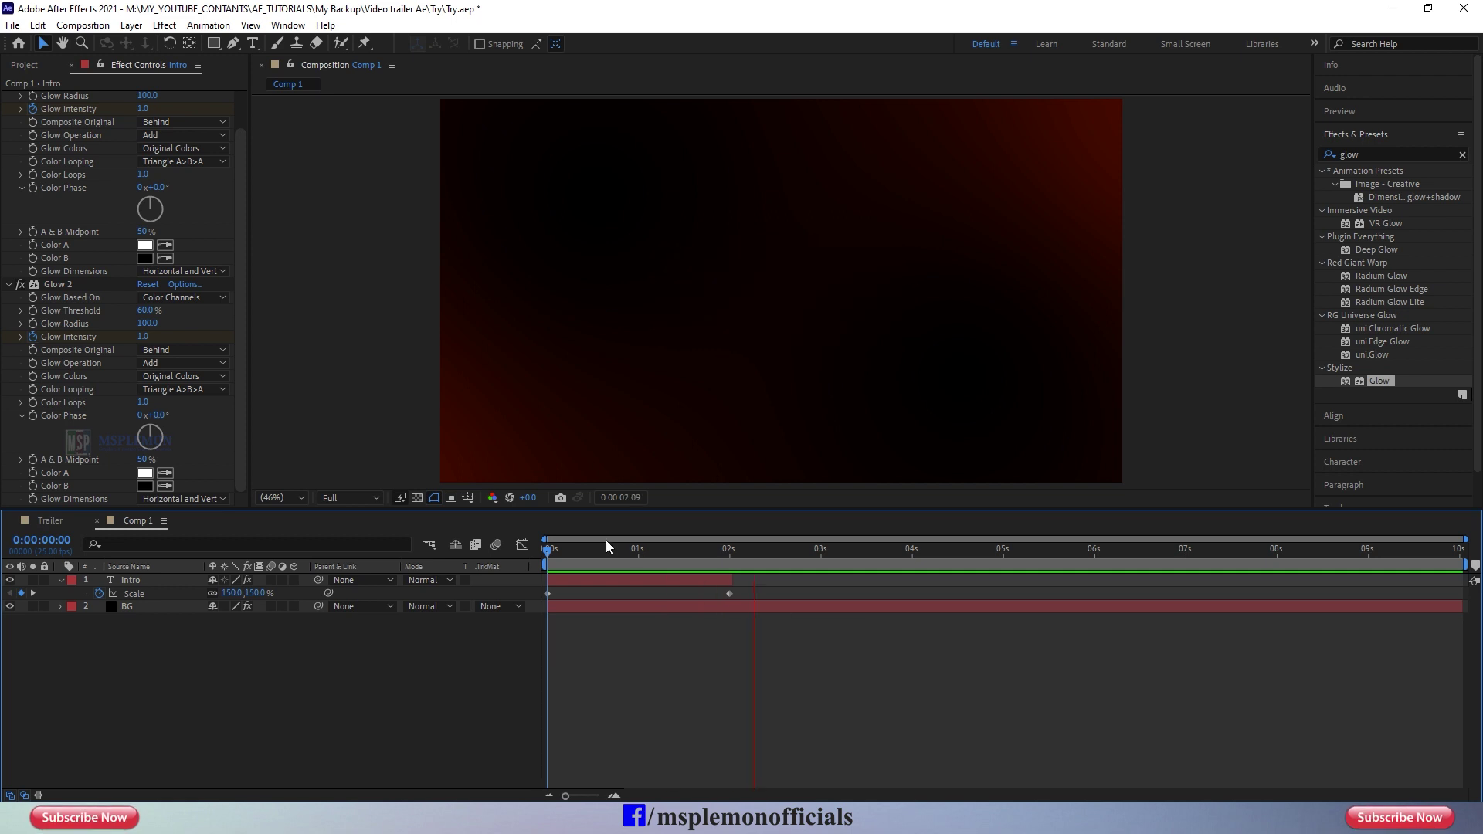
left_click(723, 556)
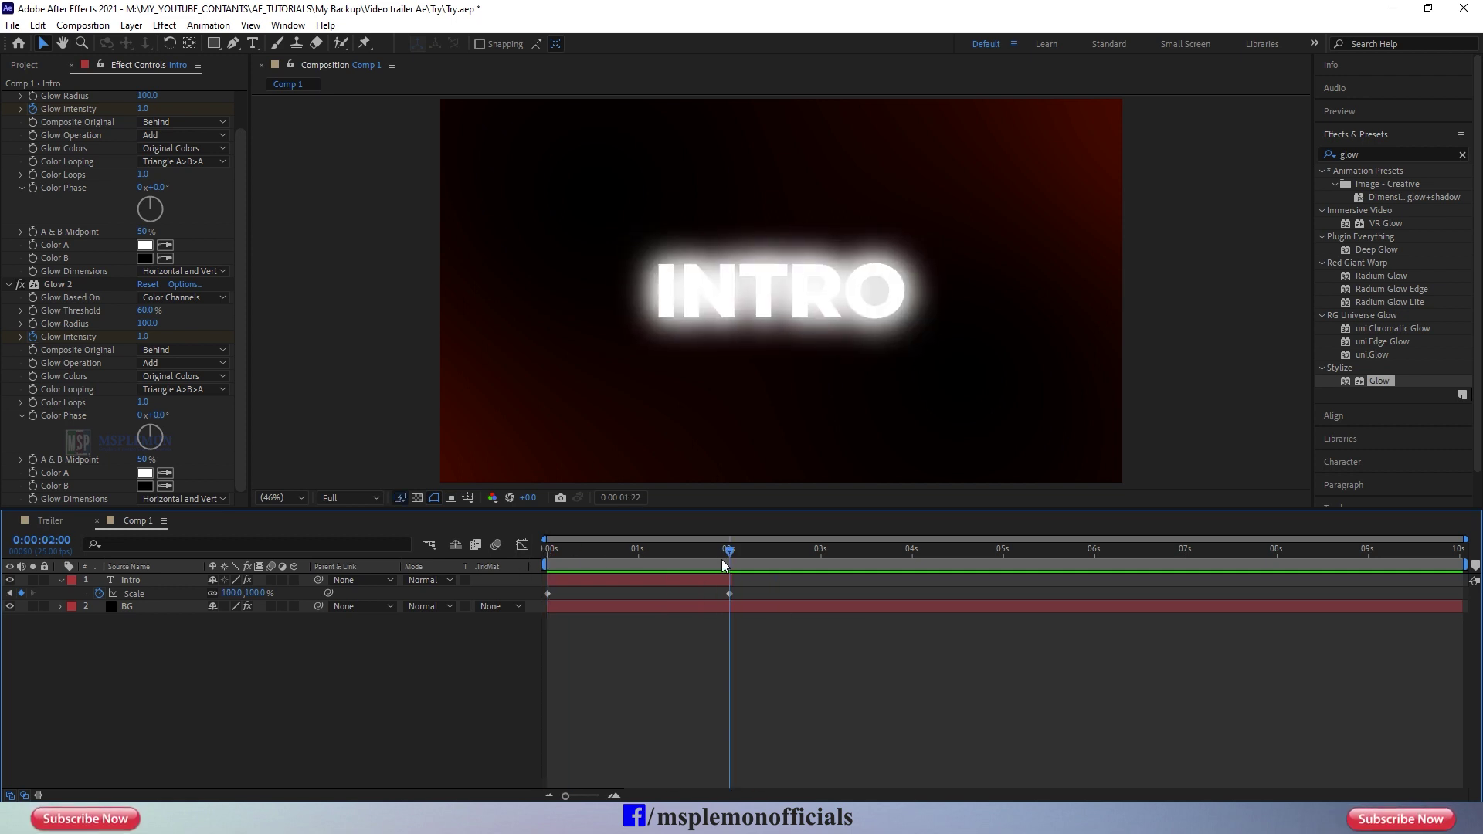
Step: Trim the end of the BG layer to 2 seconds, level with the Intro layer, and scrub back through the title
left_click_drag(1464, 607, 772, 610)
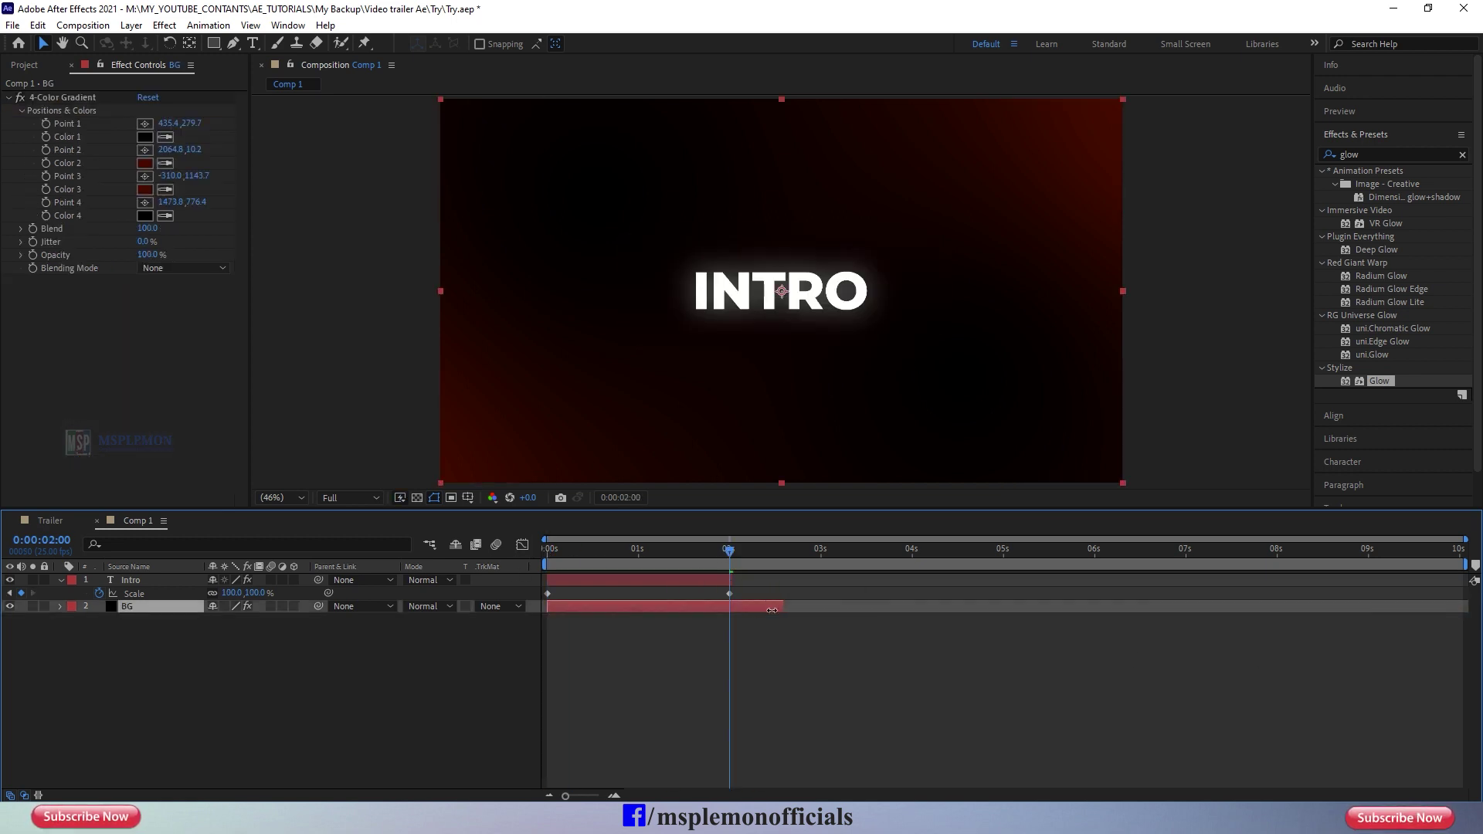
mouse_move(670, 568)
left_mouse_down()
mouse_move(614, 559)
mouse_move(669, 564)
left_mouse_up()
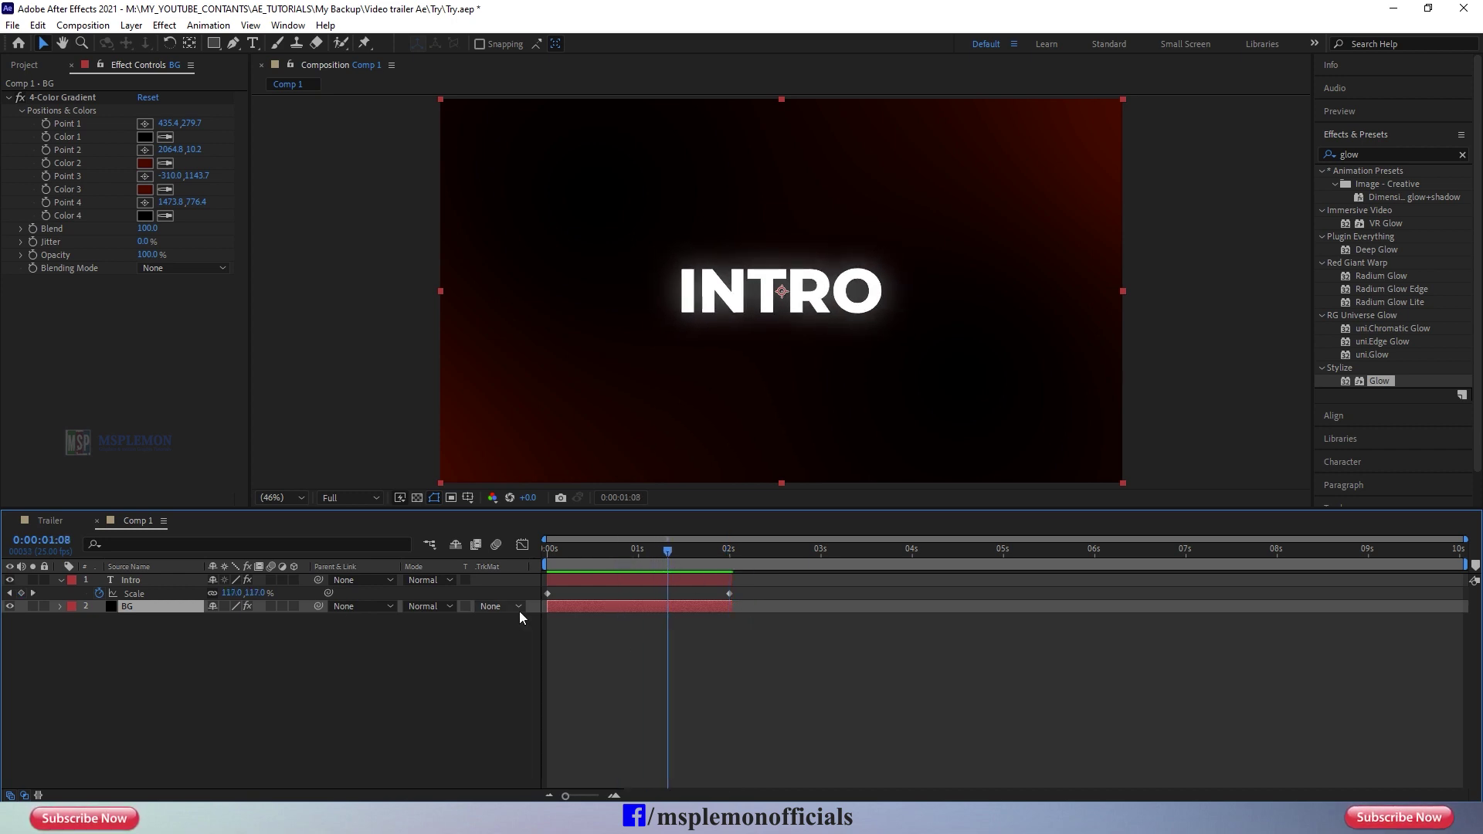
Step: Switch to the Trailer composition and inspect the "in 2022" title layer and the BG layer beneath it
left_click(59, 520)
left_click(658, 701)
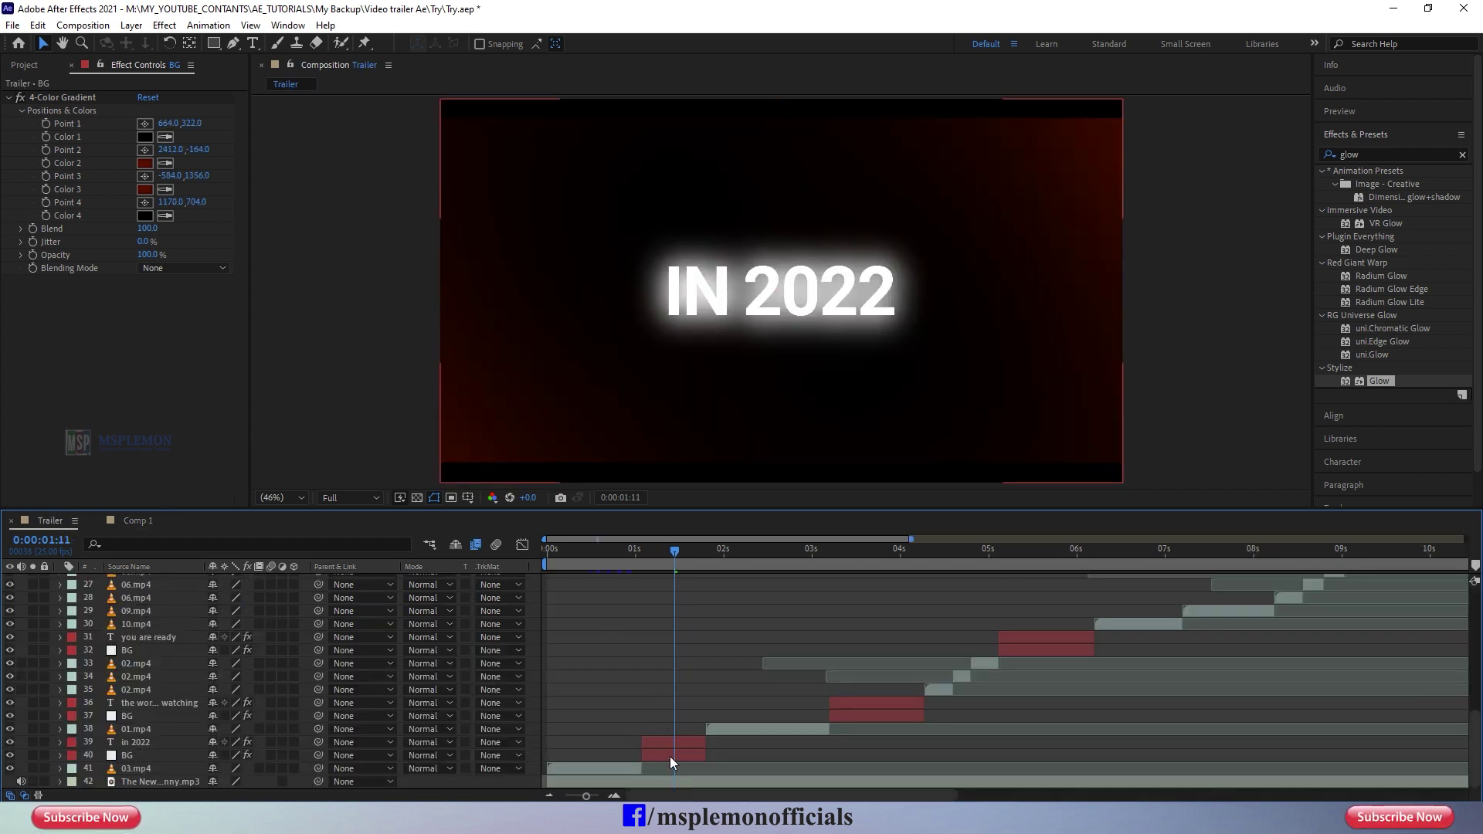
left_click(671, 757)
left_click(670, 745)
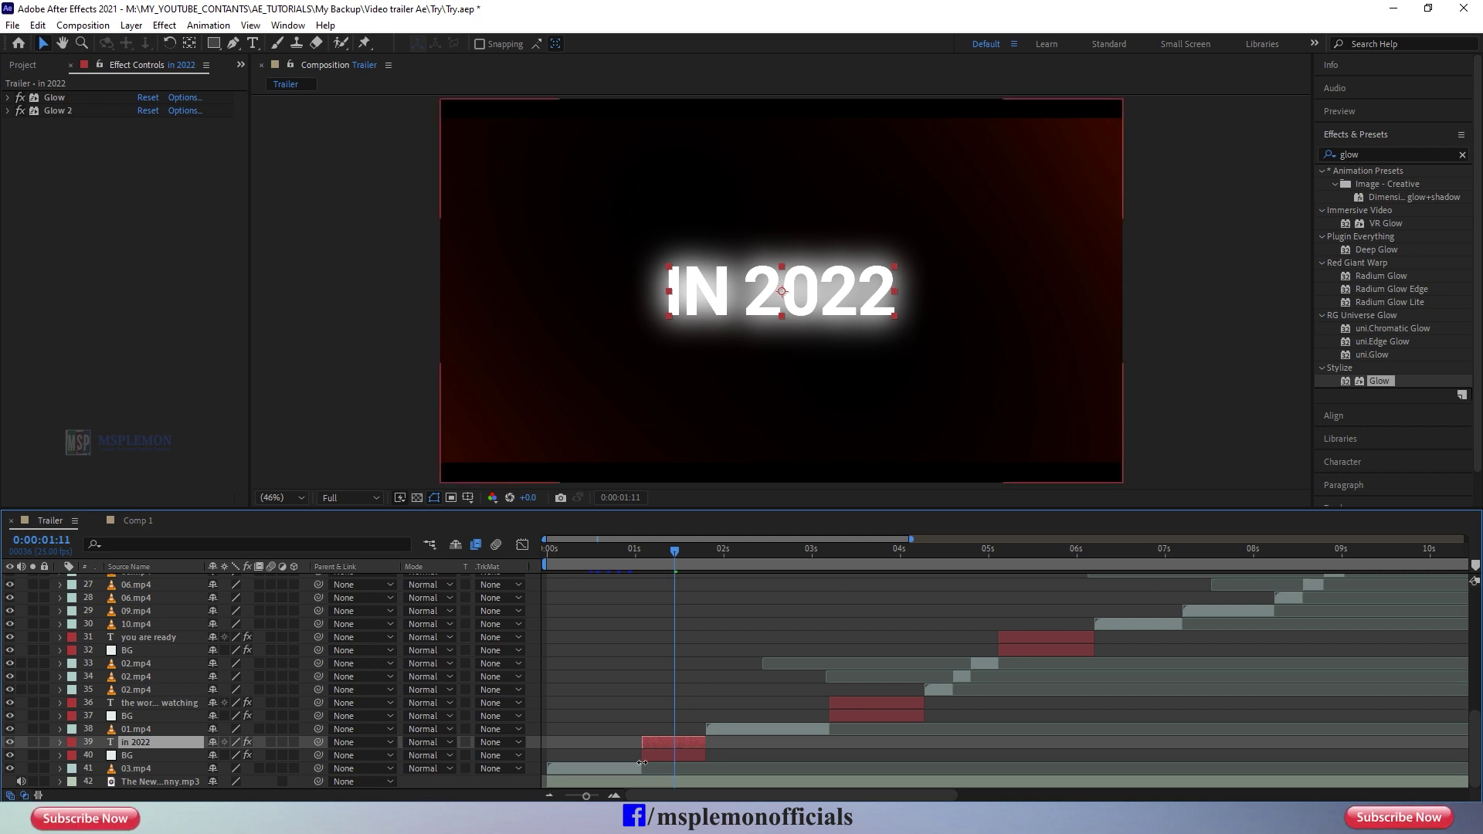
Step: Reveal the audio waveform of the music layer in the Trailer composition
left_click(626, 782)
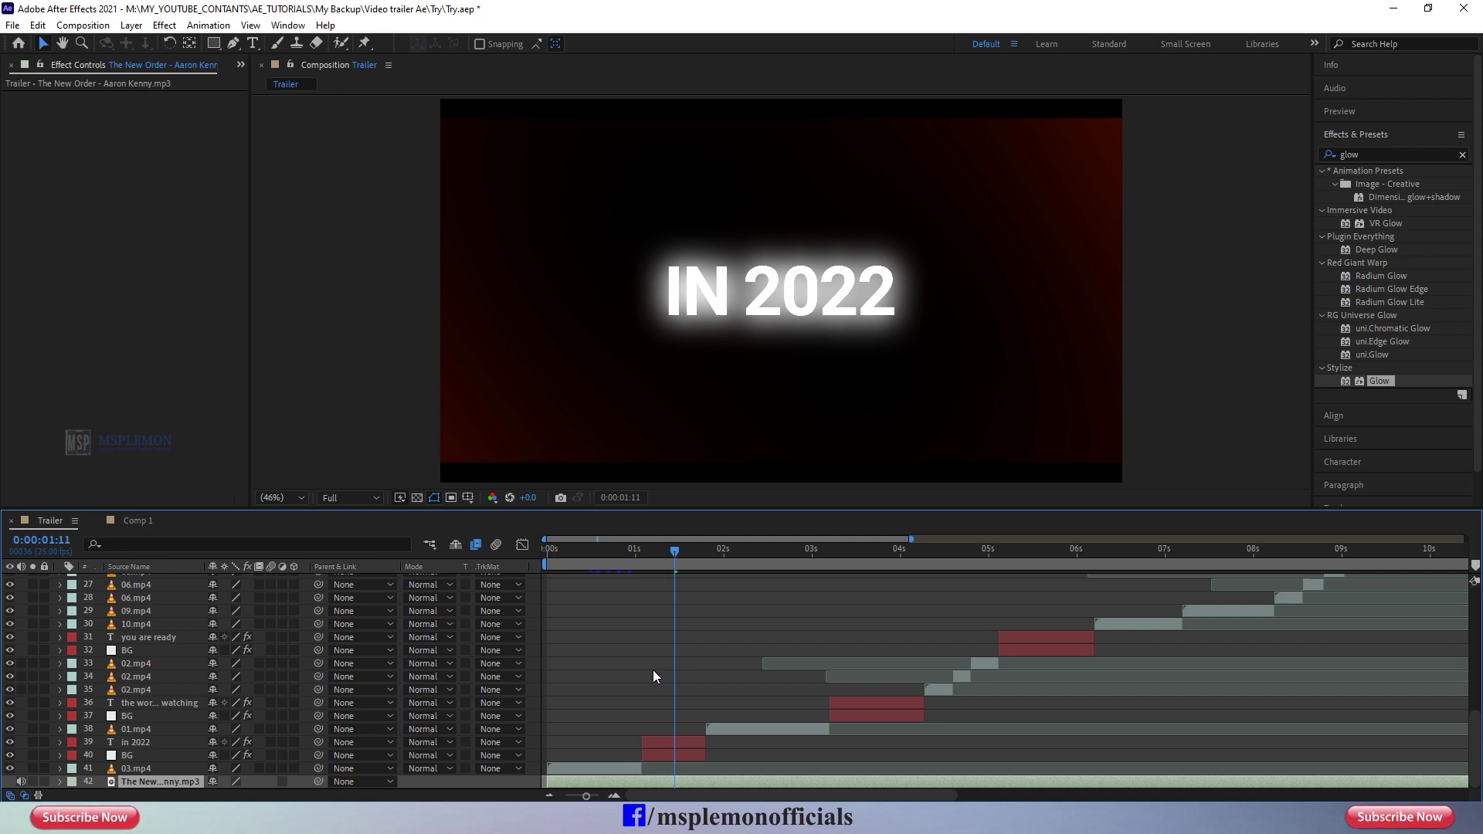
left_click(59, 782)
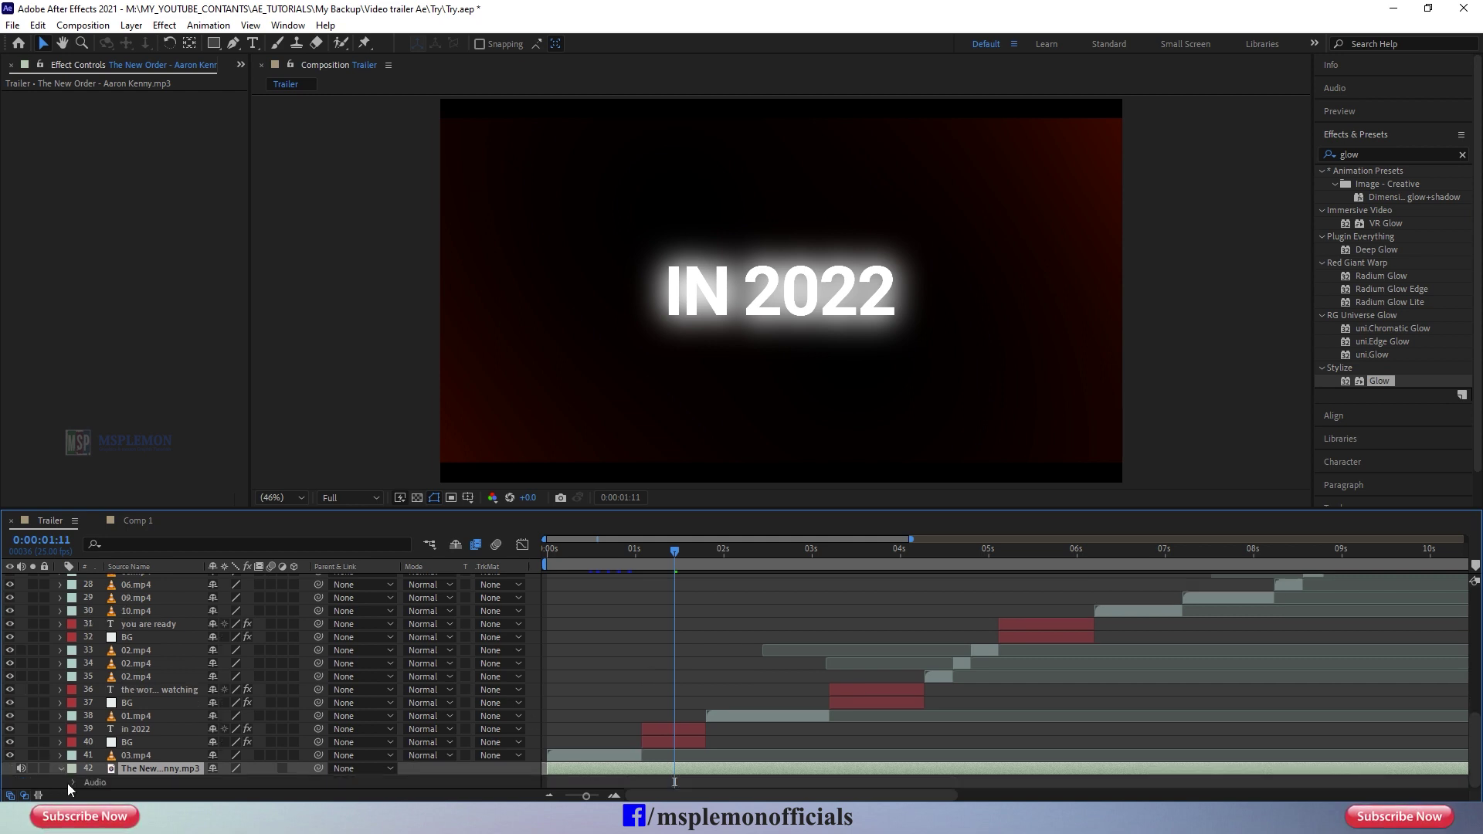
left_click(73, 782)
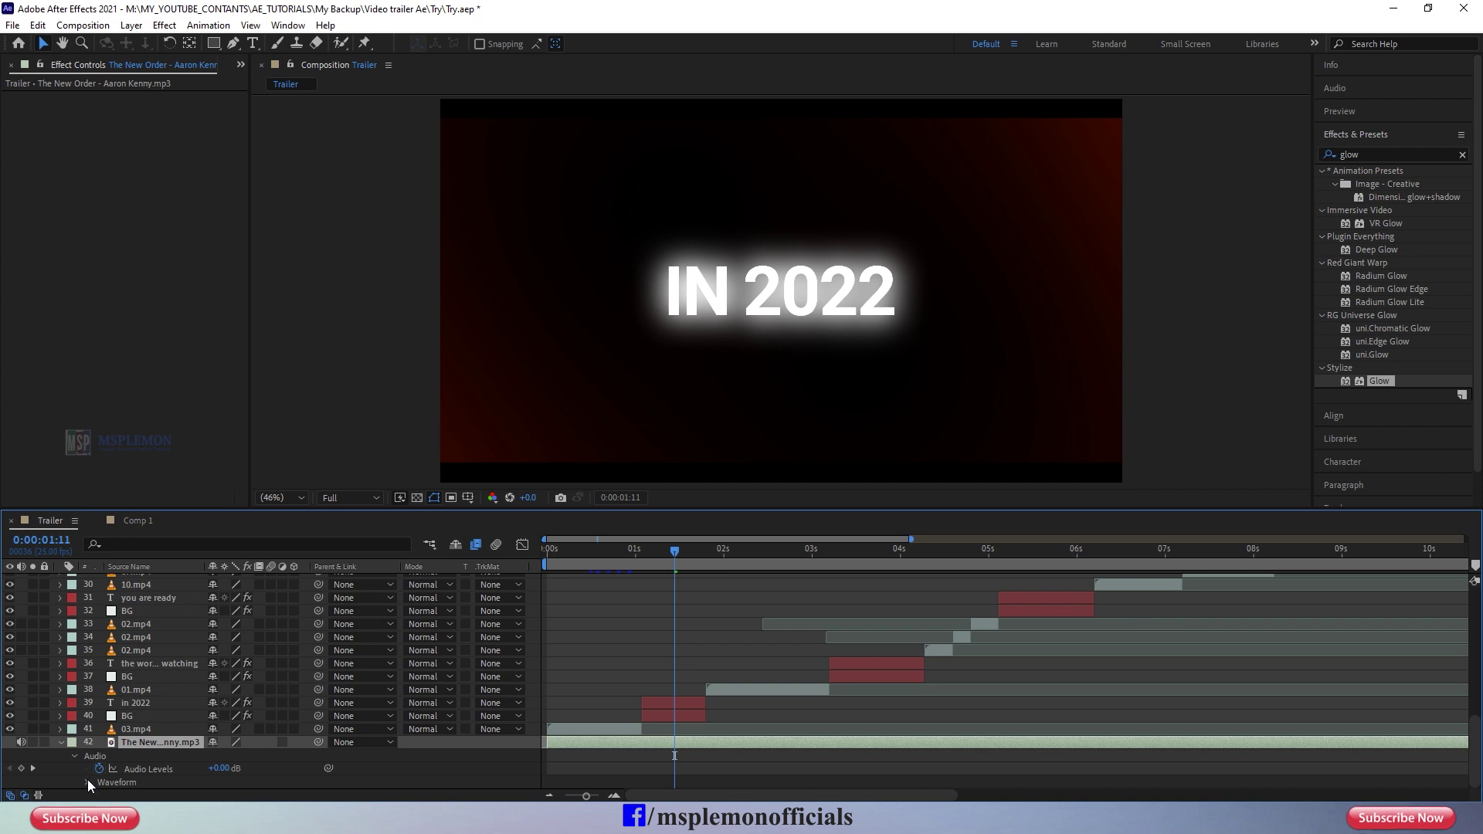
left_click(86, 782)
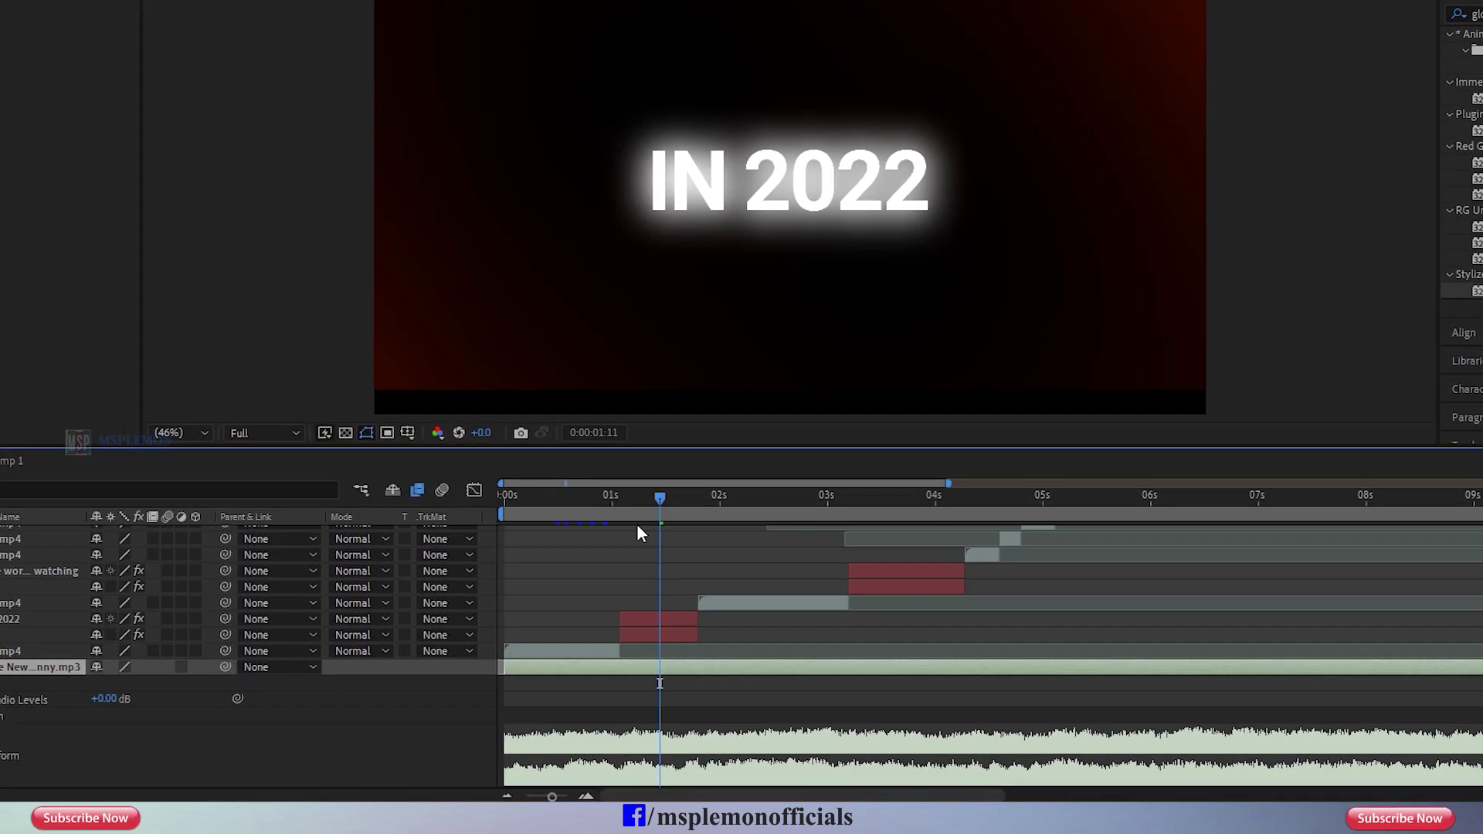
Step: Preview the Trailer from the start against the waveform, then scrub through the "in 2022" title into the 01.mp4 clip
left_click(622, 498)
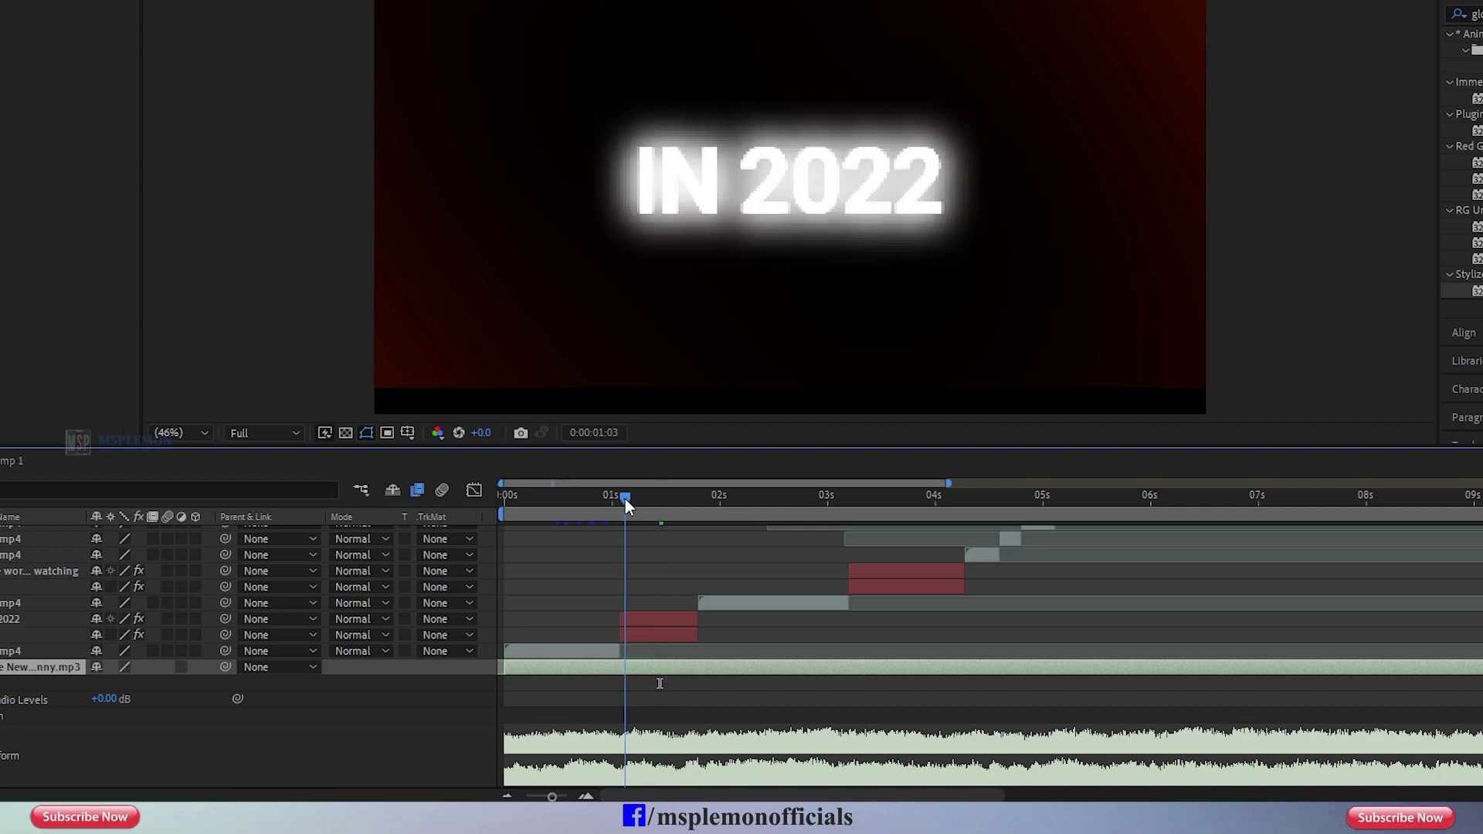
left_click_drag(622, 499, 498, 523)
key("space")
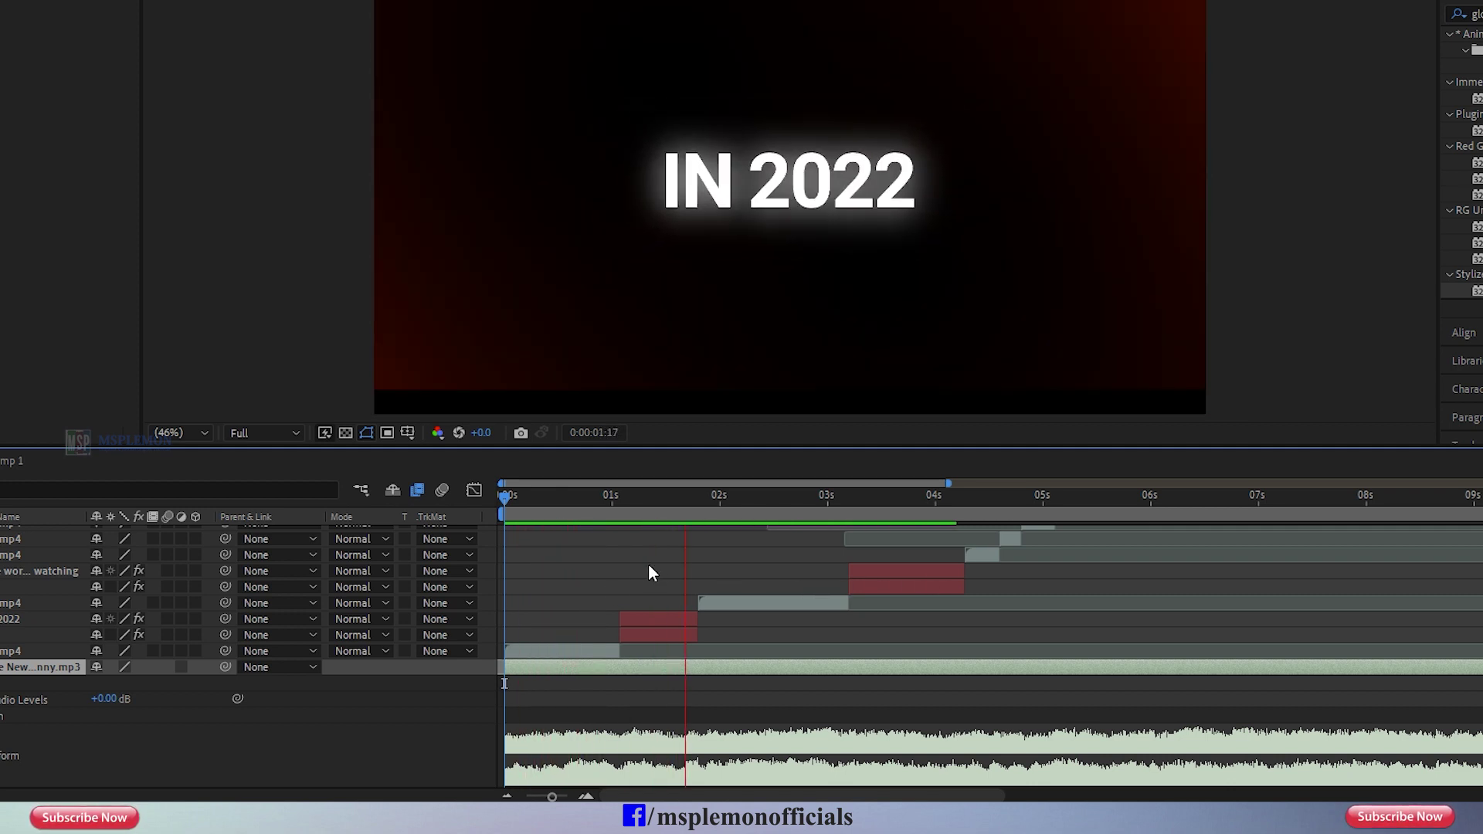
key("space")
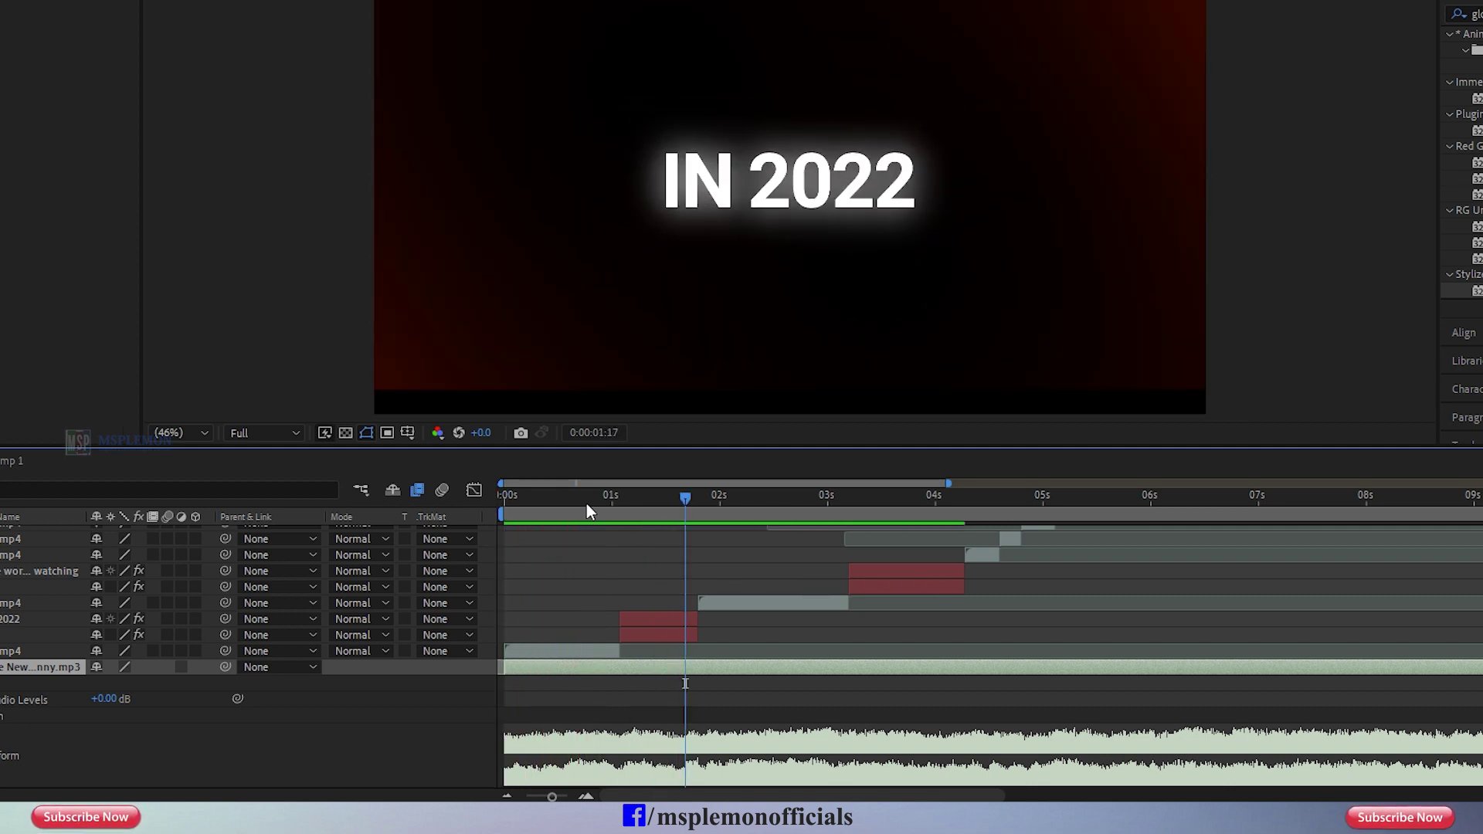
left_click_drag(586, 504, 760, 544)
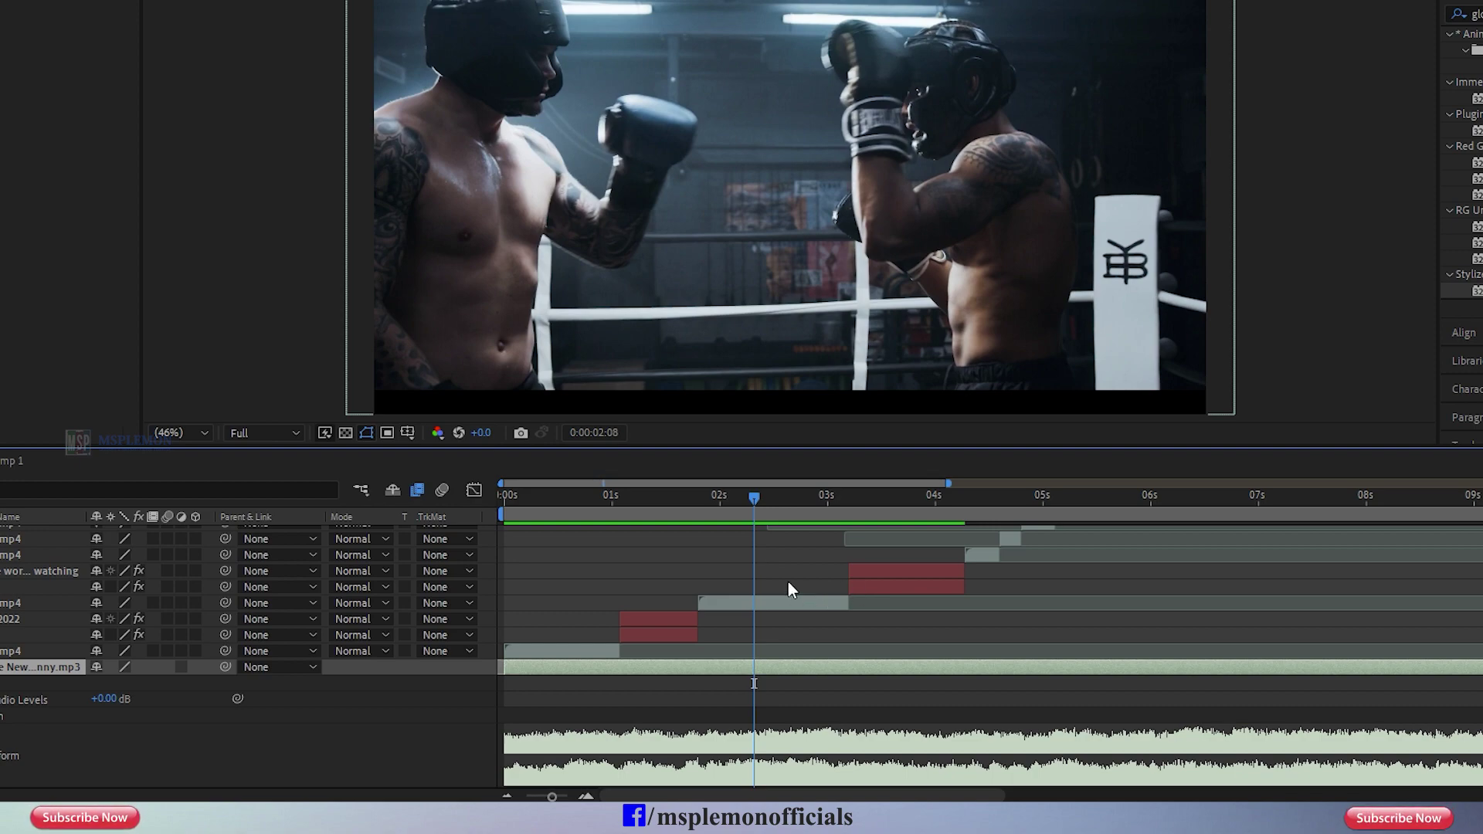
Step: Scrub on to the 02.mp4 police clips and play them to check the cuts against the music waveform
scroll(950, 536, "up", 2)
left_click_drag(760, 503, 963, 557)
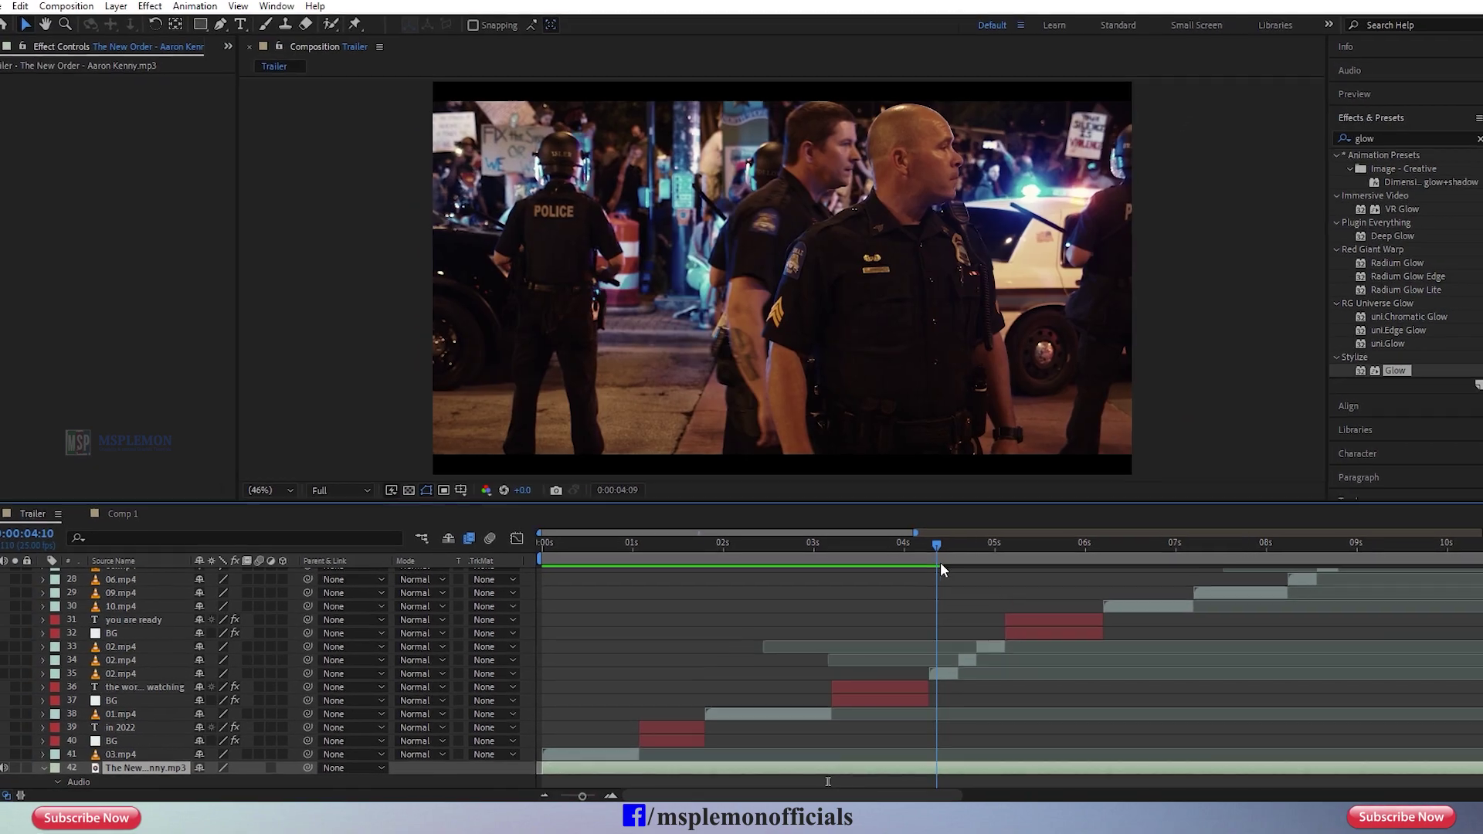
mouse_move(956, 575)
left_mouse_down()
mouse_move(971, 582)
mouse_move(950, 587)
left_mouse_up()
scroll(958, 695, "down", 2)
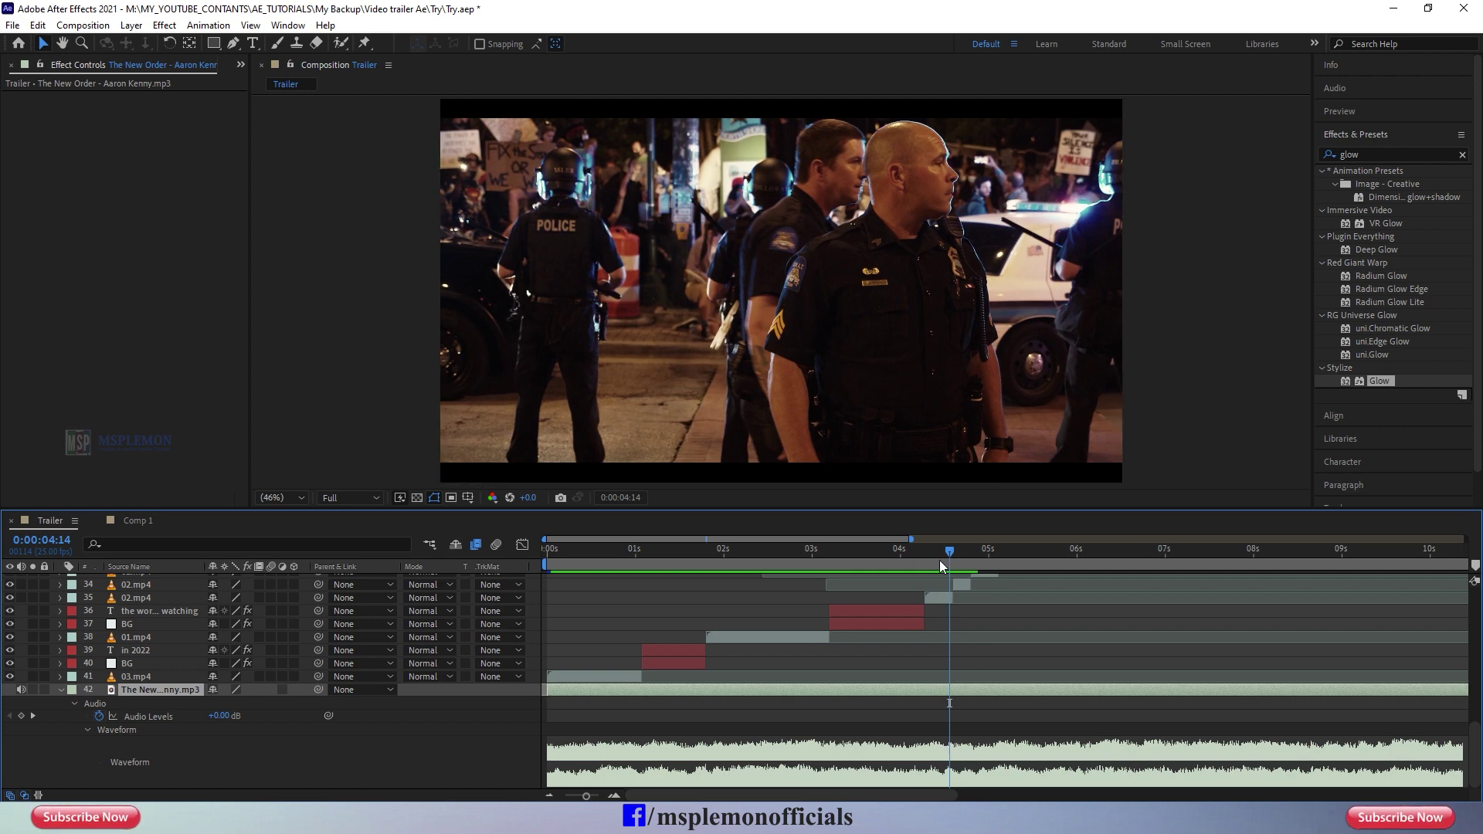
left_click_drag(939, 560, 974, 564)
key("space")
key("space")
scroll(1022, 629, "up", 3)
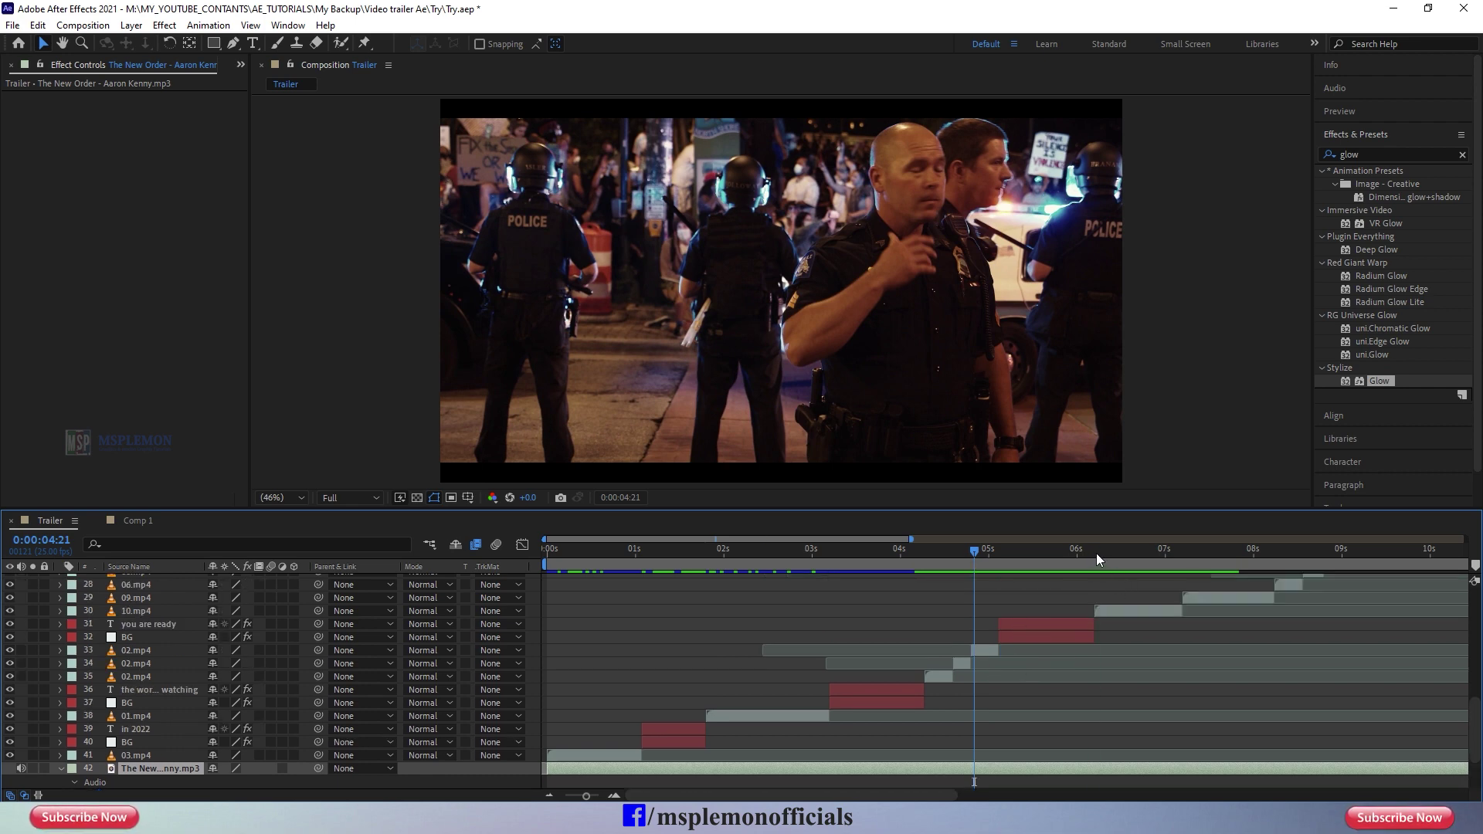
Step: Review the remaining clips and titles of the Trailer timeline up to the 05.mp4 quad bike clip at 0:00:13:14
left_click_drag(1101, 553, 1130, 558)
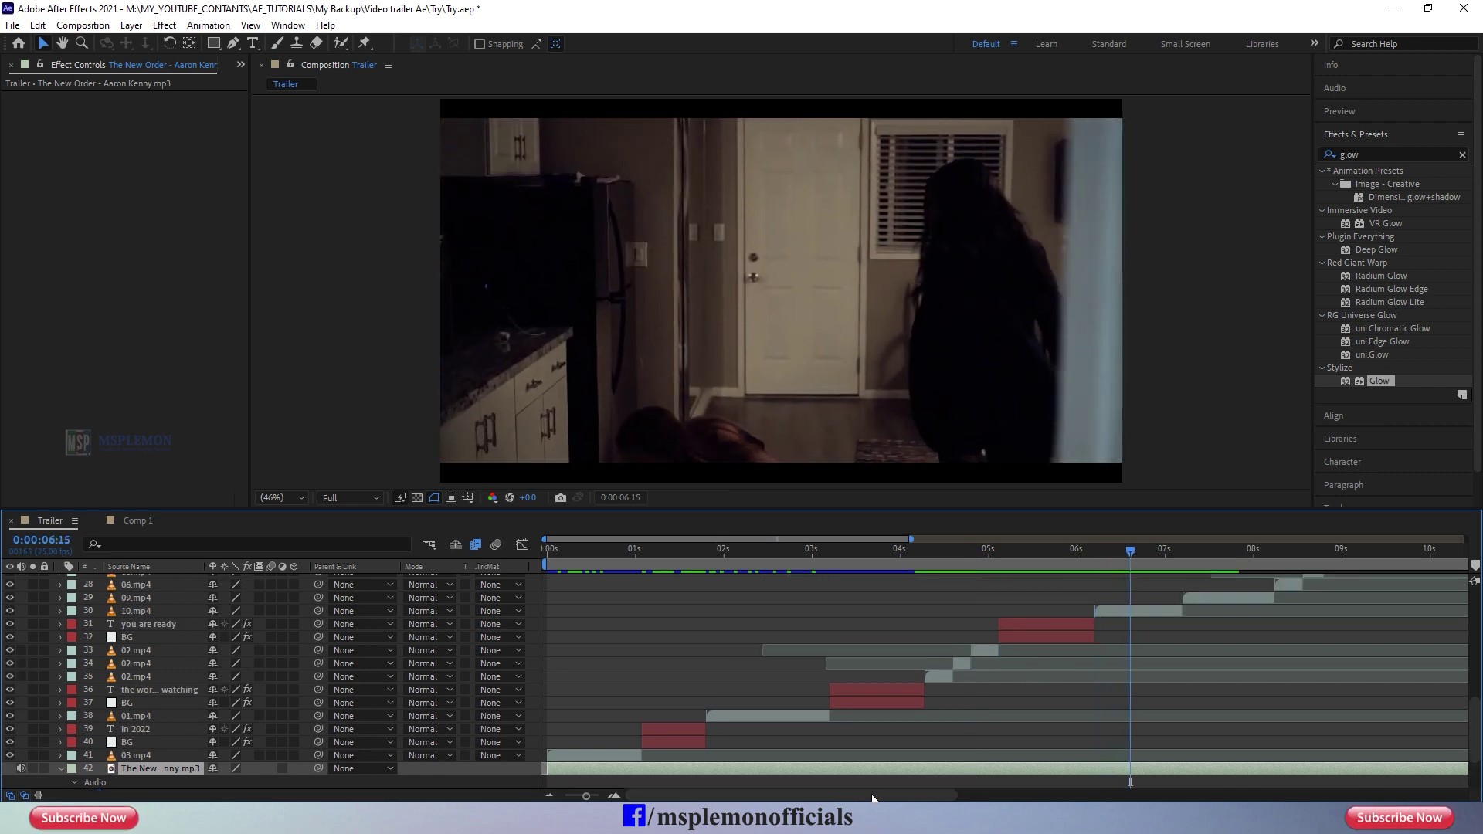
left_click_drag(873, 797, 939, 797)
scroll(1065, 638, "up", 2)
left_click_drag(1021, 555, 1147, 559)
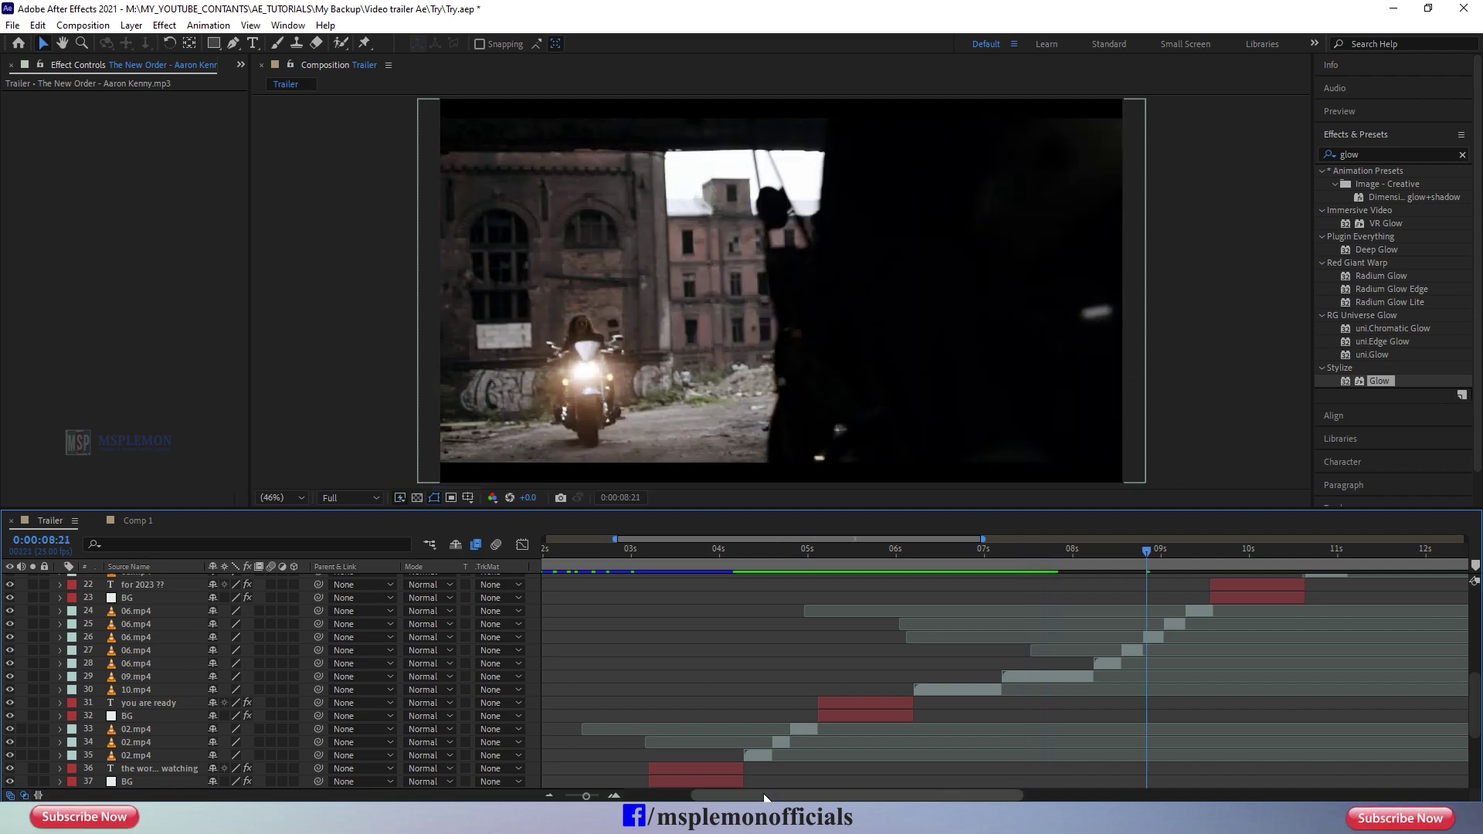
left_click_drag(765, 798, 892, 798)
scroll(977, 686, "up", 2)
left_click_drag(964, 554, 1020, 558)
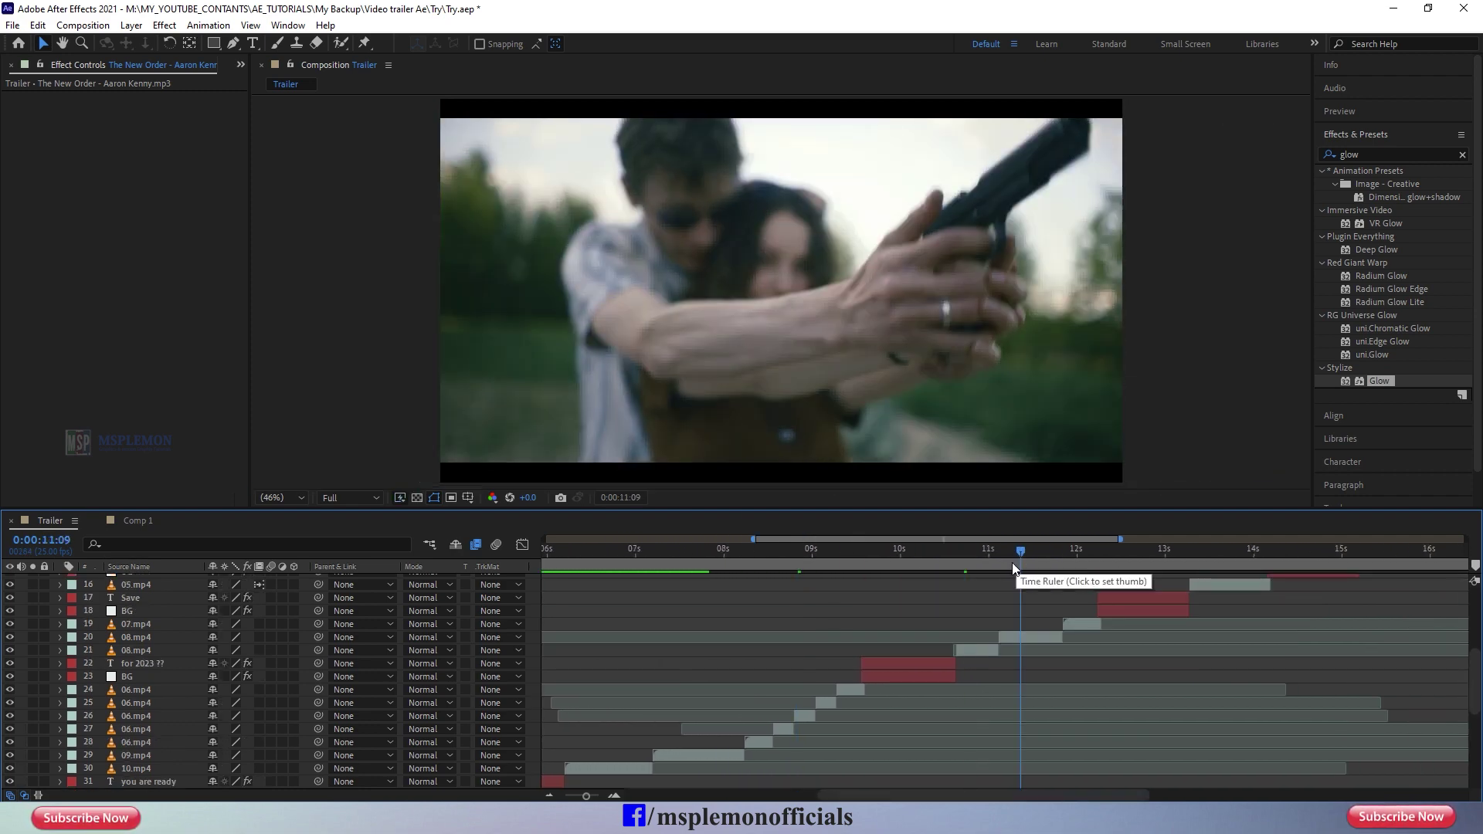
left_click(1073, 556)
left_click_drag(849, 797, 968, 797)
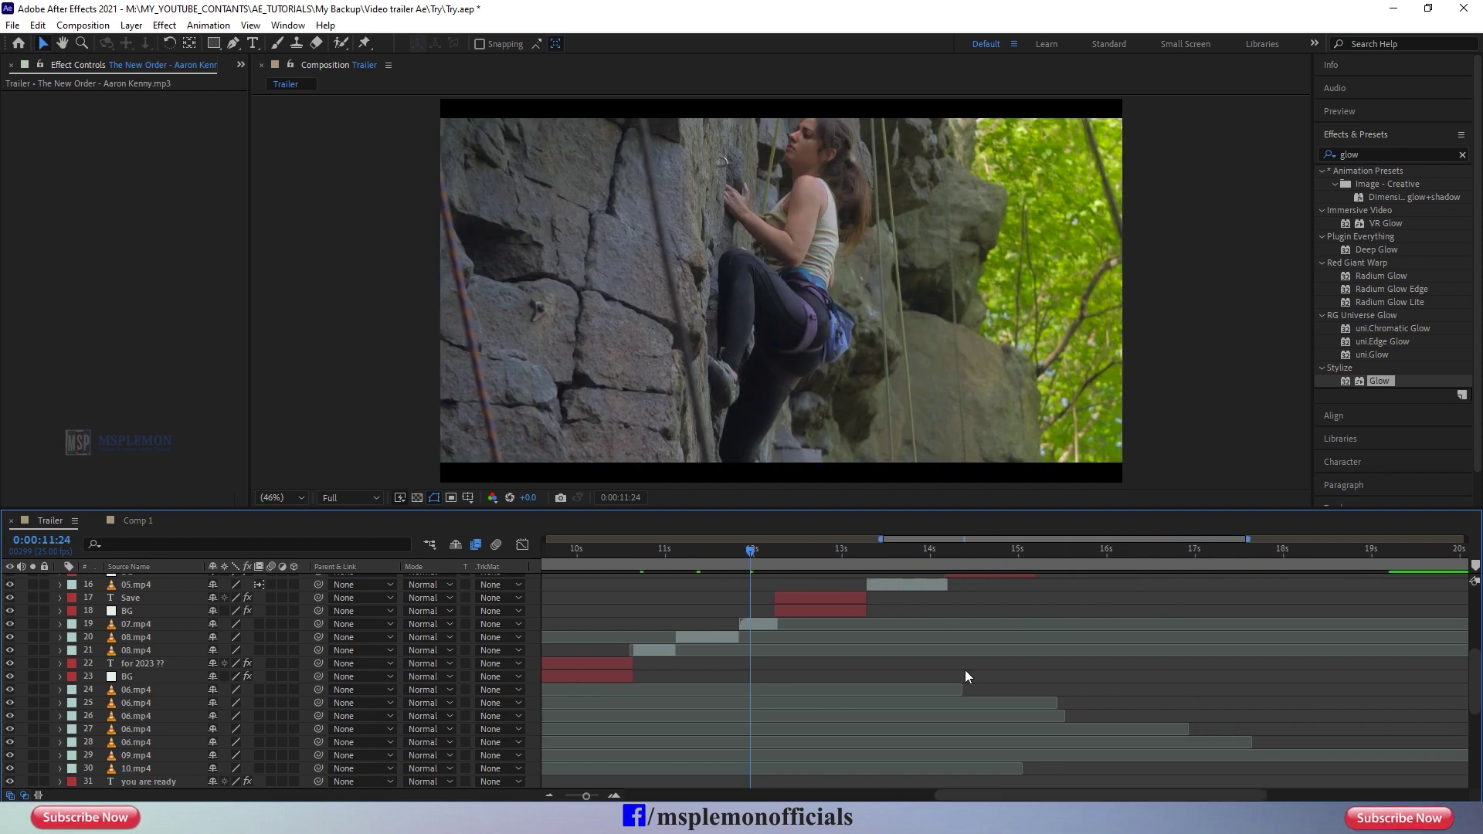
scroll(965, 669, "up", 2)
left_click_drag(893, 552, 892, 559)
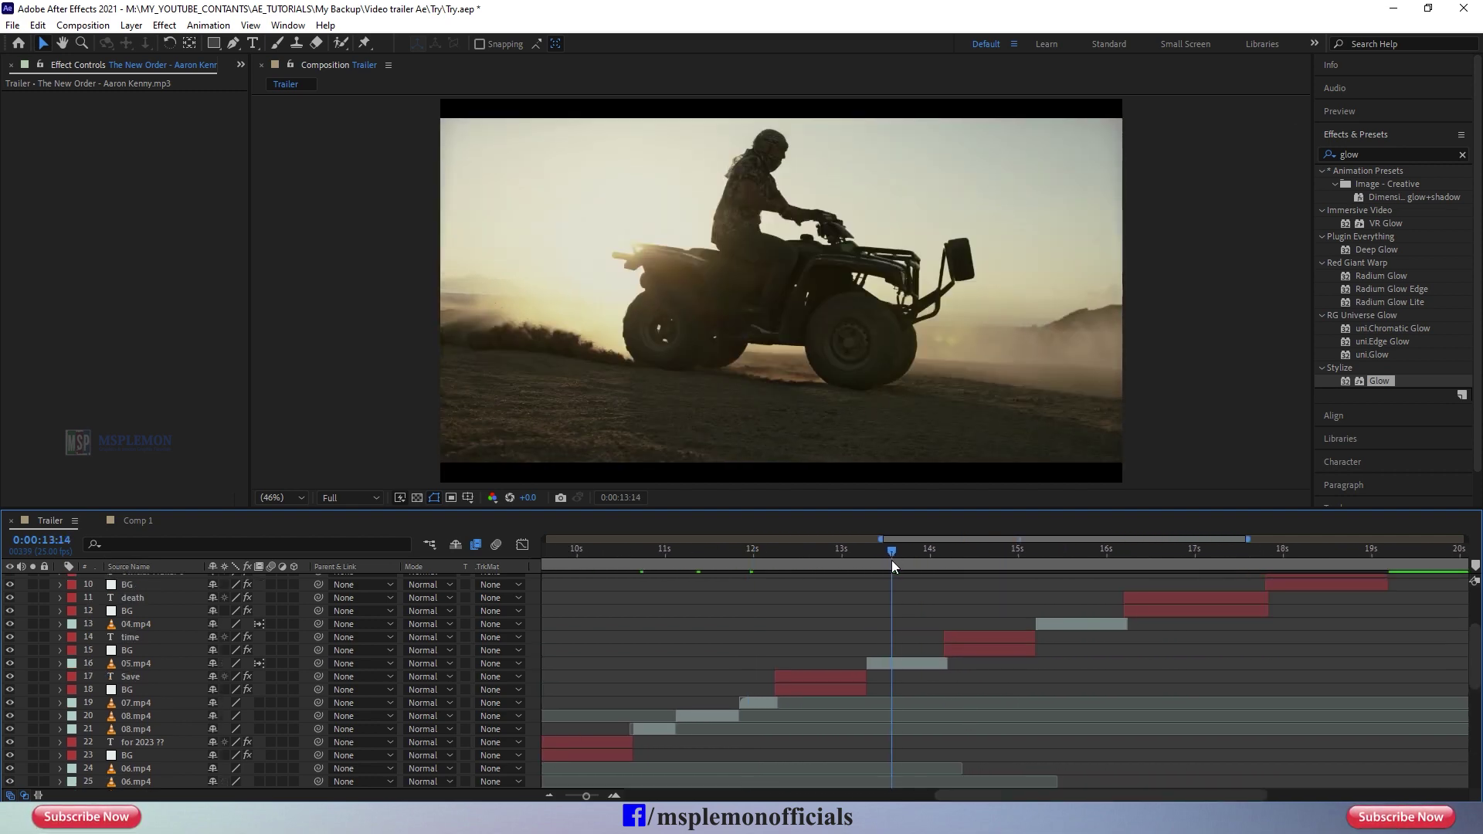
Step: Set the work area around the 05.mp4 clip, from 0:00:12:16 to about 14.5 seconds, and preview that section
left_click(902, 664)
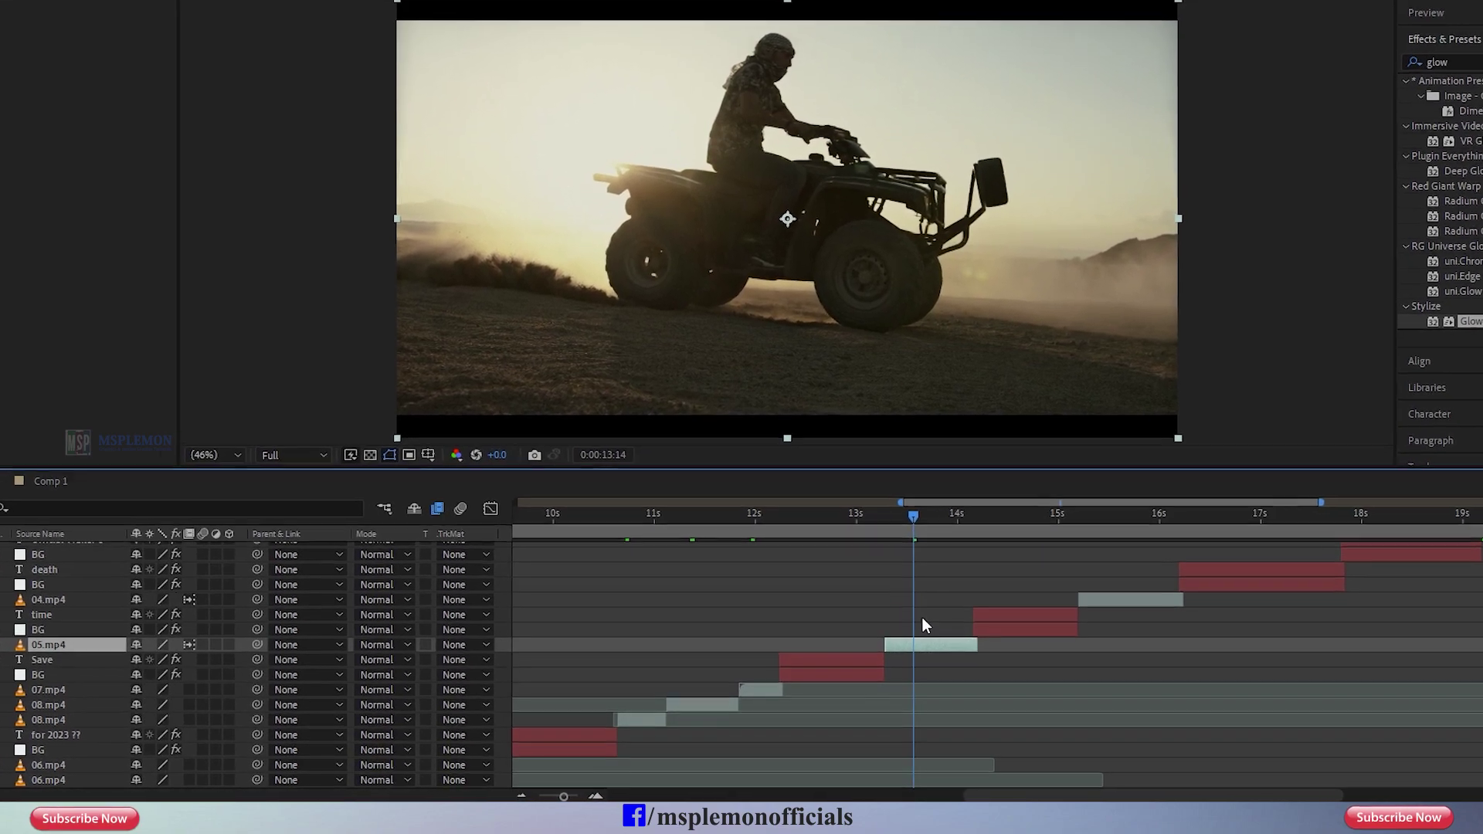
left_click_drag(878, 528, 826, 523)
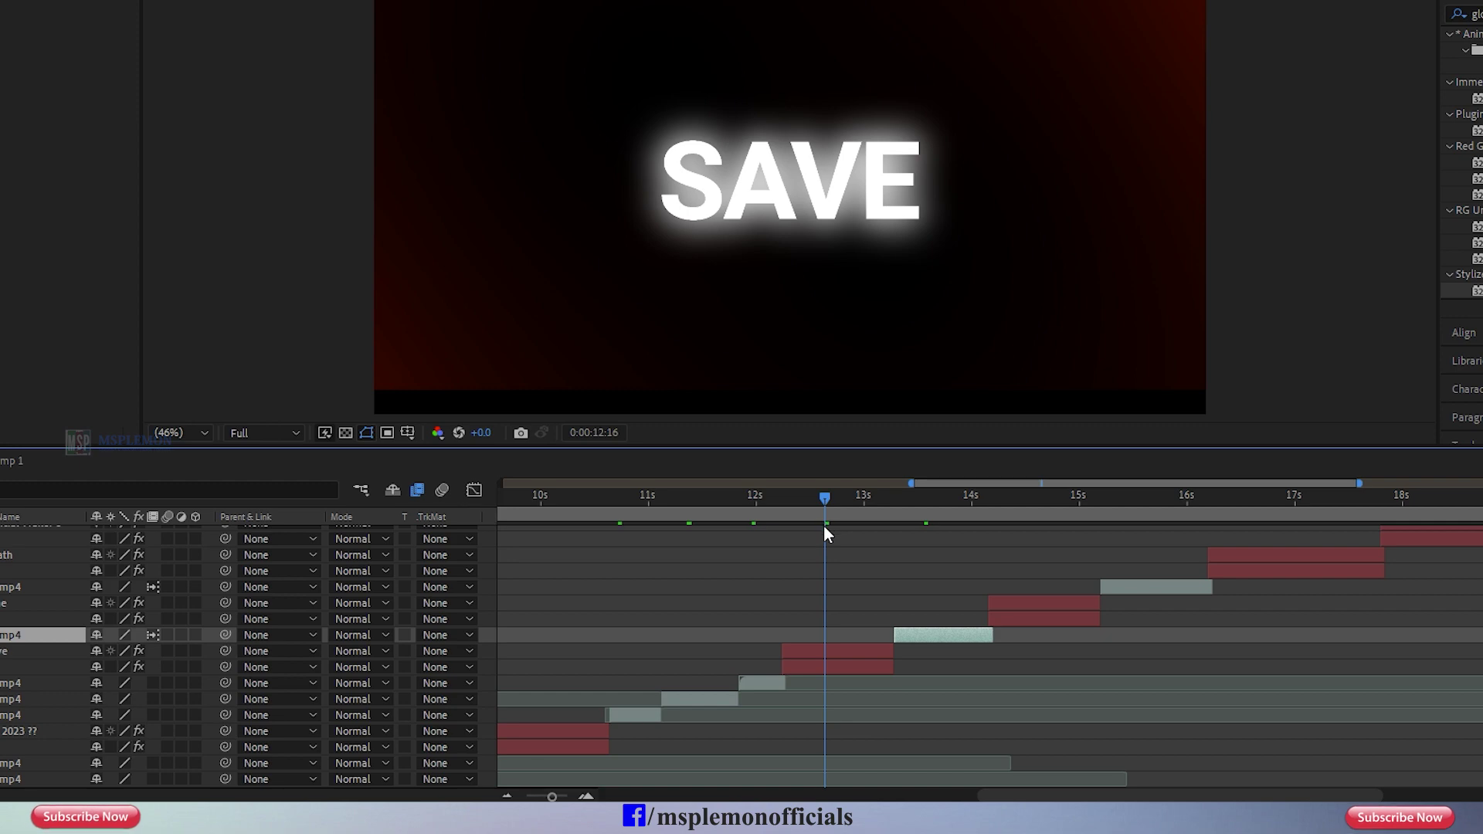
key("b")
left_click_drag(921, 499, 1032, 538)
key("n")
key("space")
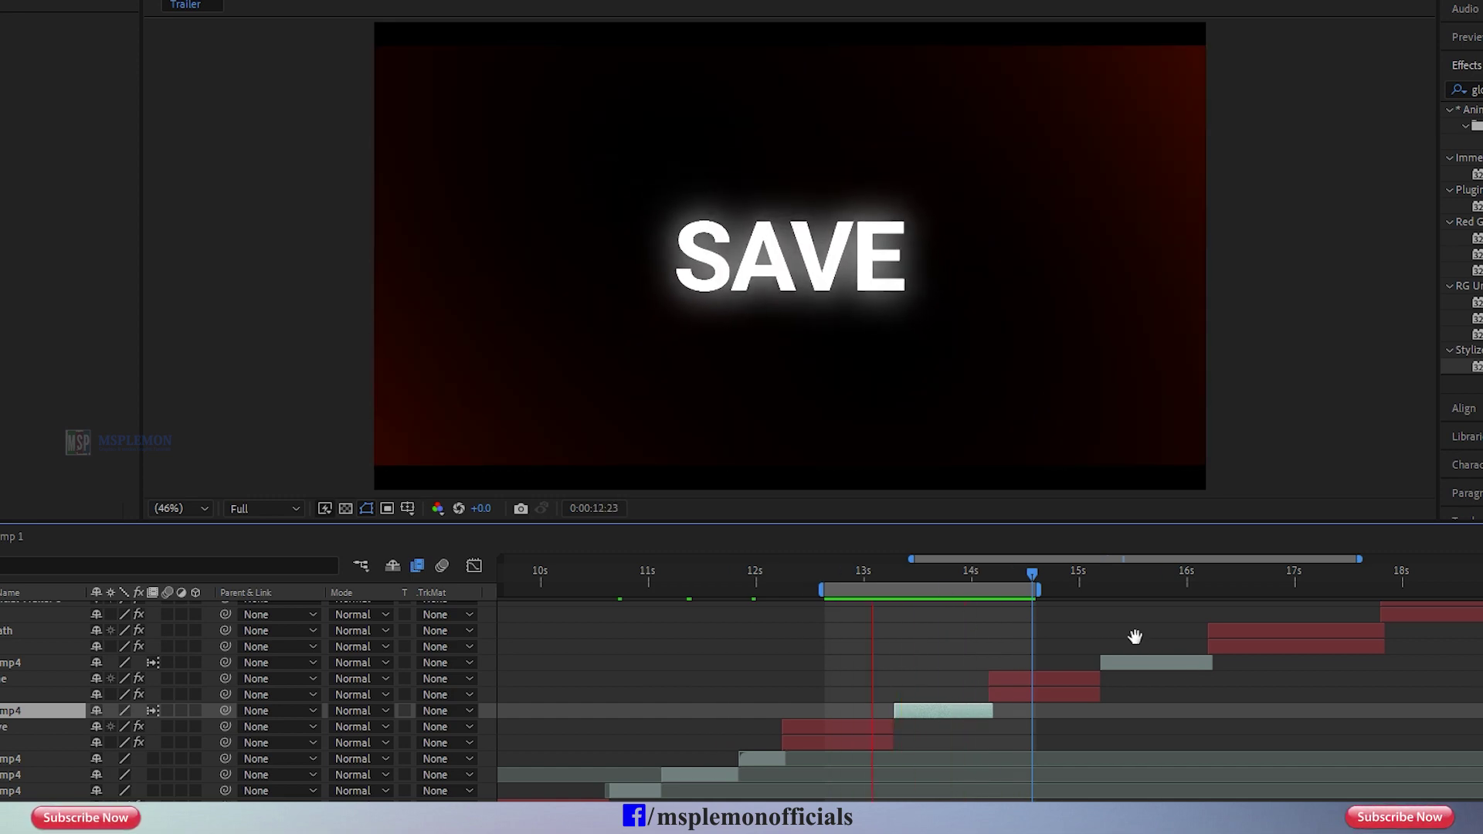
key("space")
Step: Reveal the Time Remap keyframes of the 05.mp4 layer and scrub across them
left_click_drag(885, 581, 950, 596)
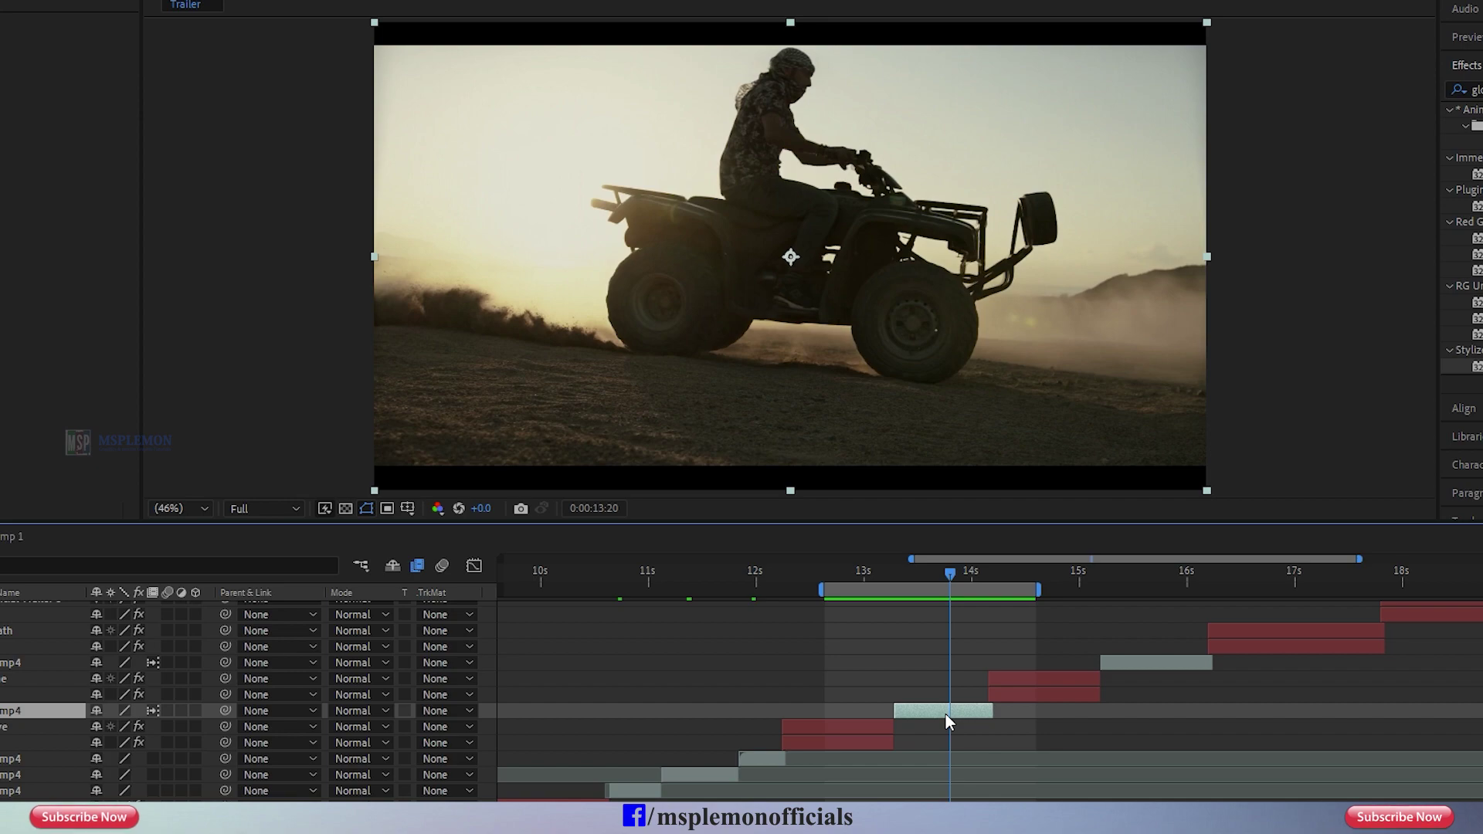
key("u")
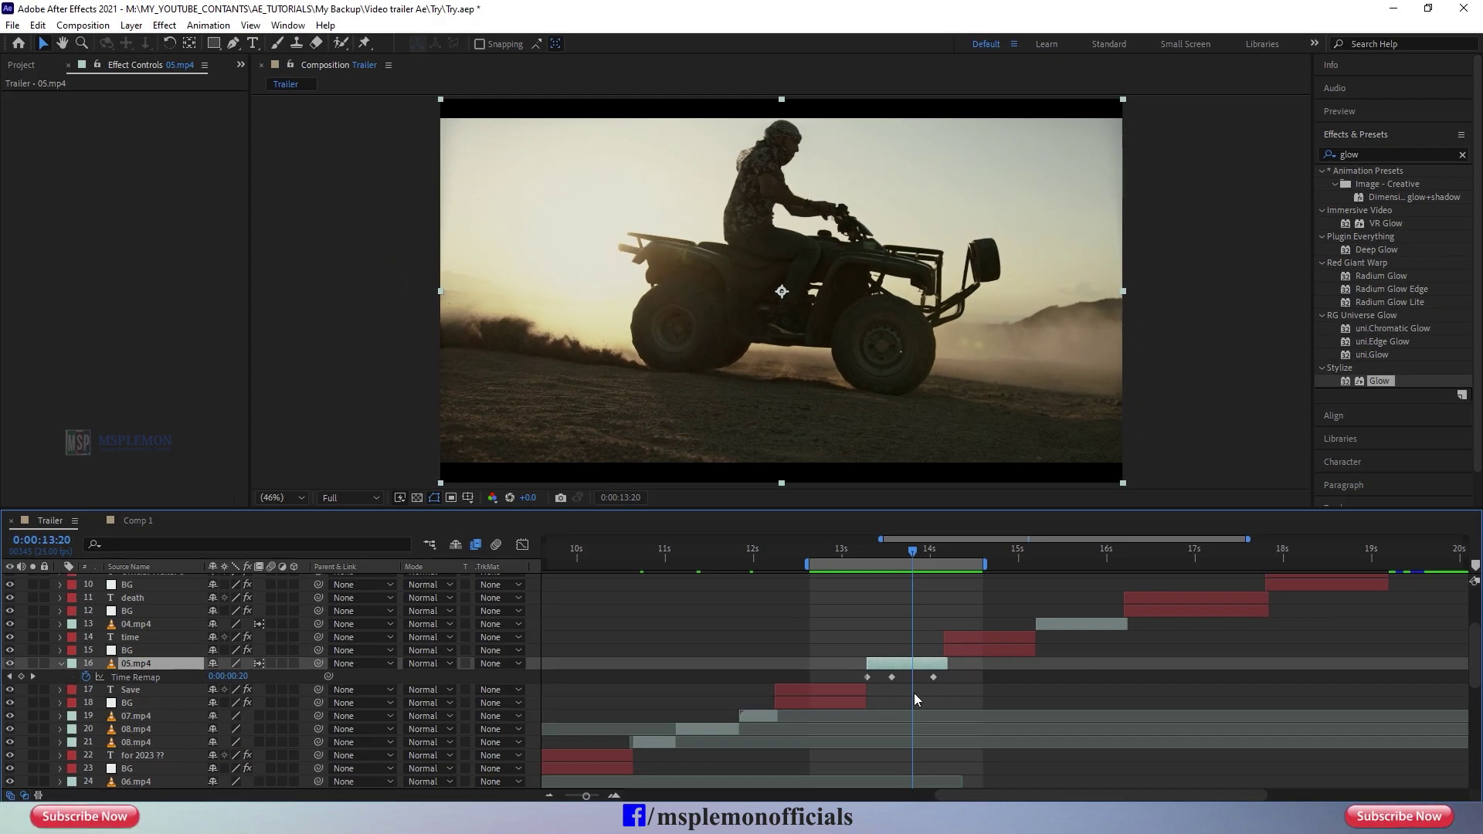
left_click_drag(876, 553, 898, 563)
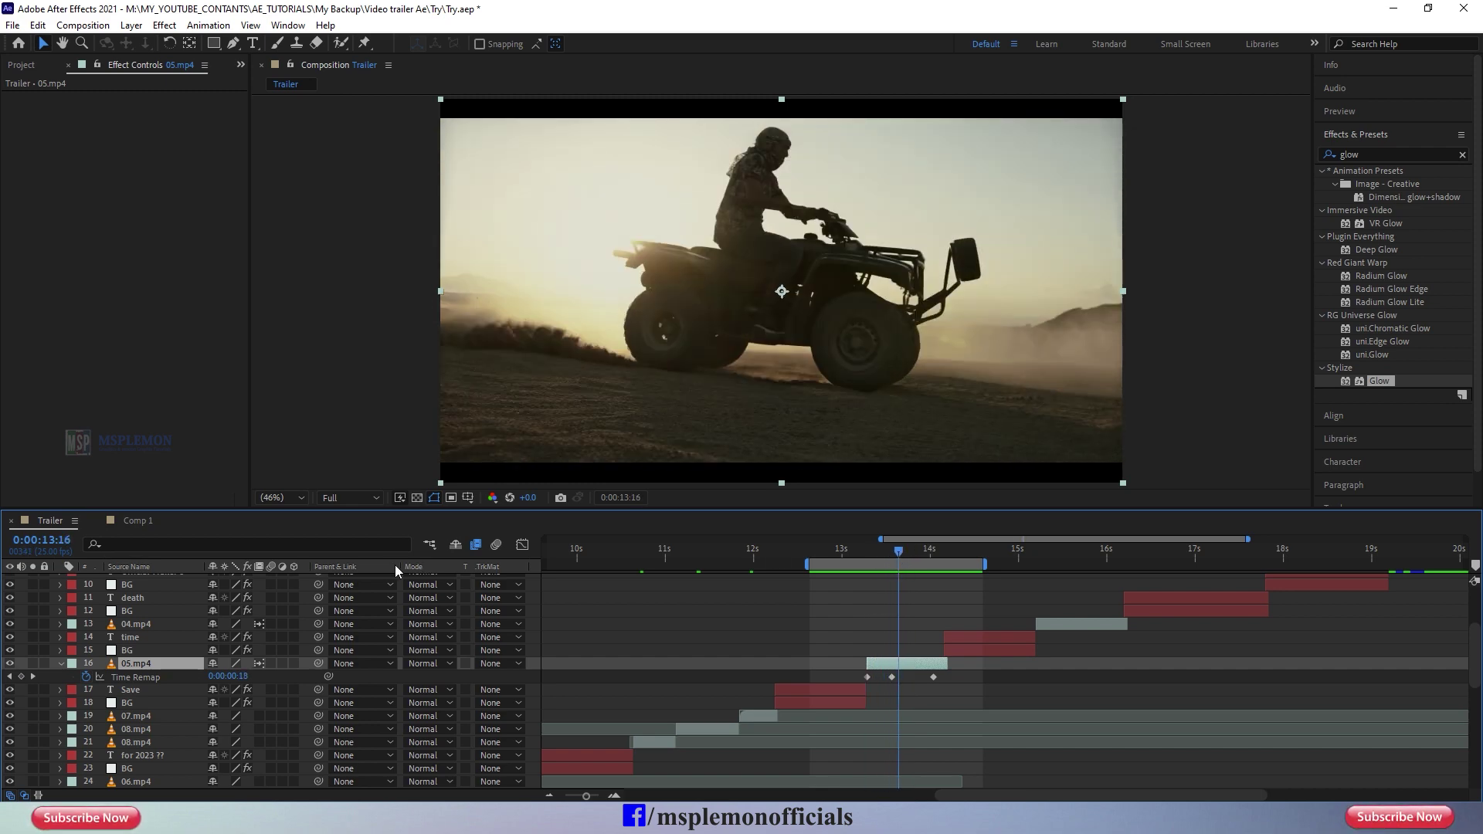
Step: Return to Comp 1 and add the 05.mp4 footage from the project as the layer above Intro
left_click(137, 522)
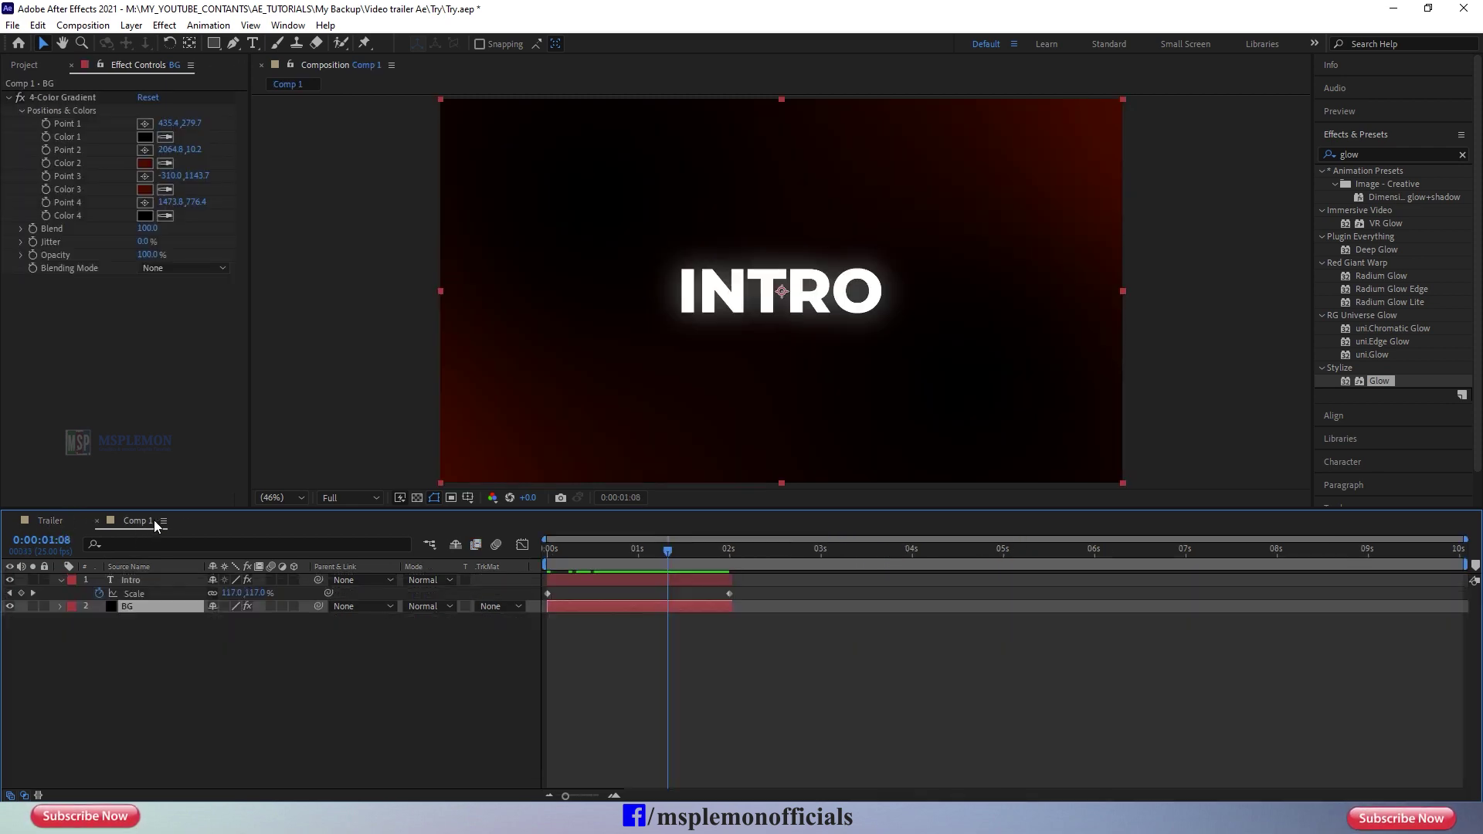
left_click(24, 66)
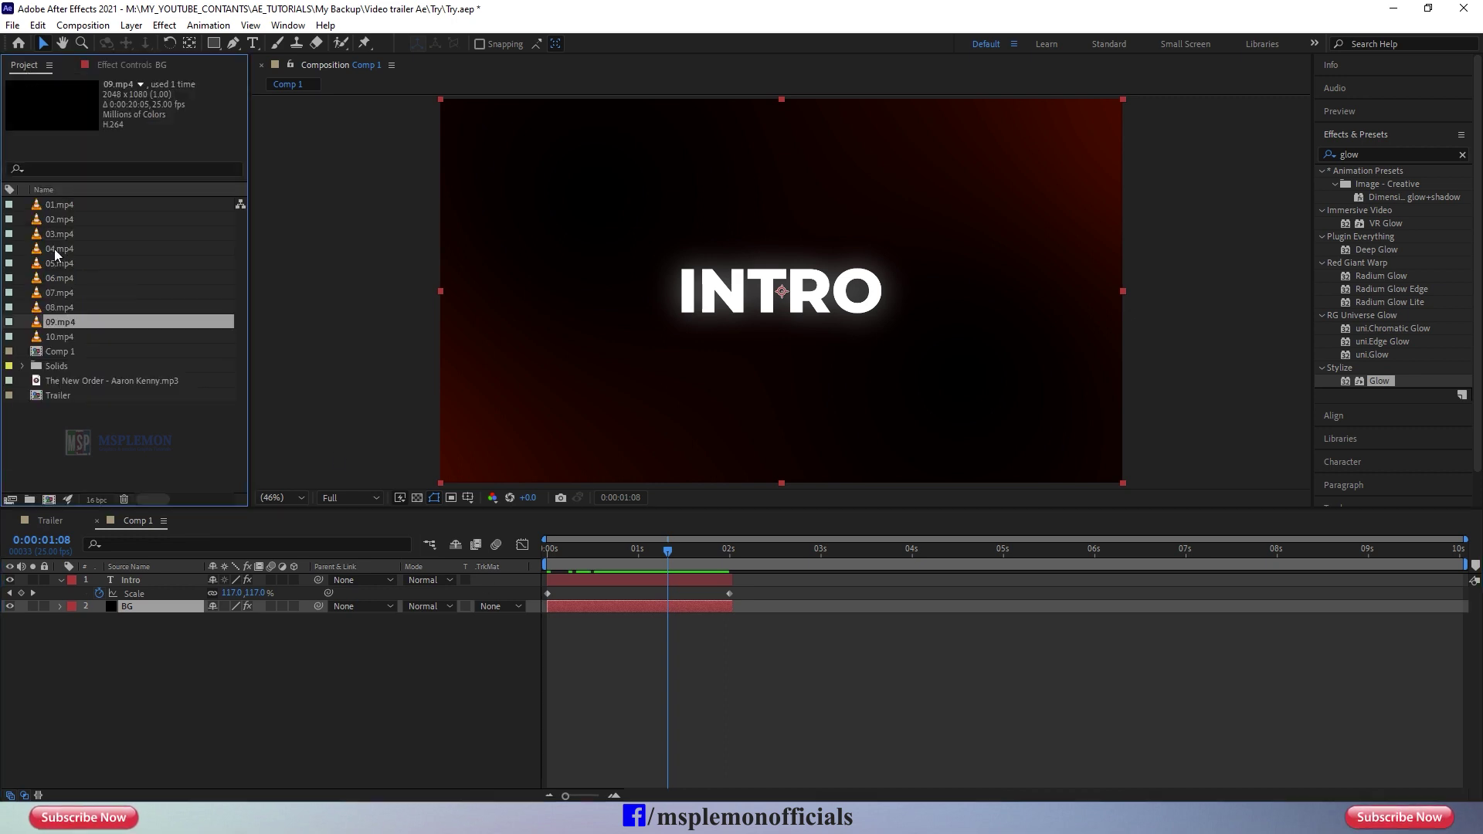
left_click(68, 309)
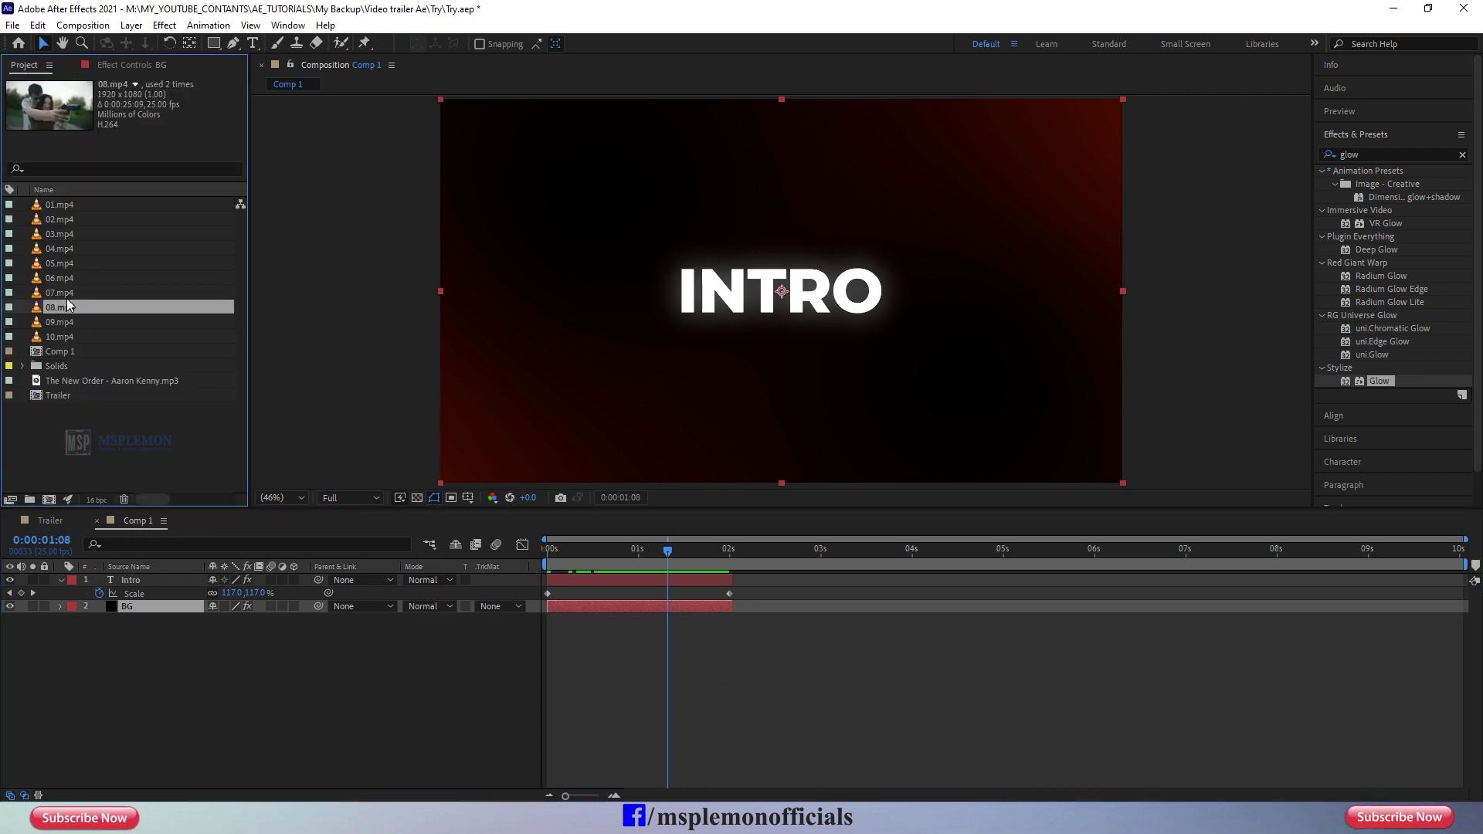
left_click(67, 296)
left_click(66, 280)
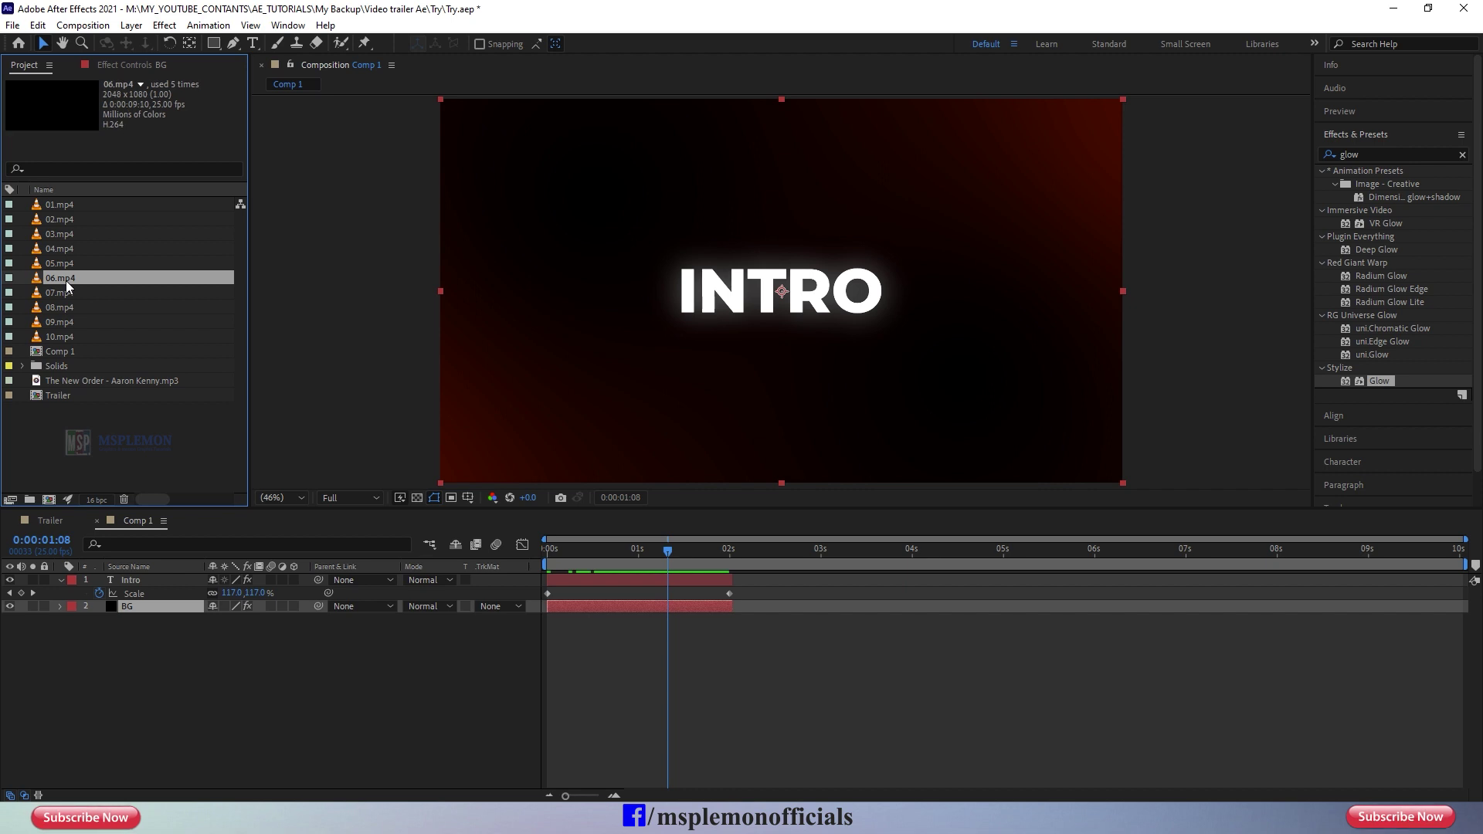
left_click(62, 264)
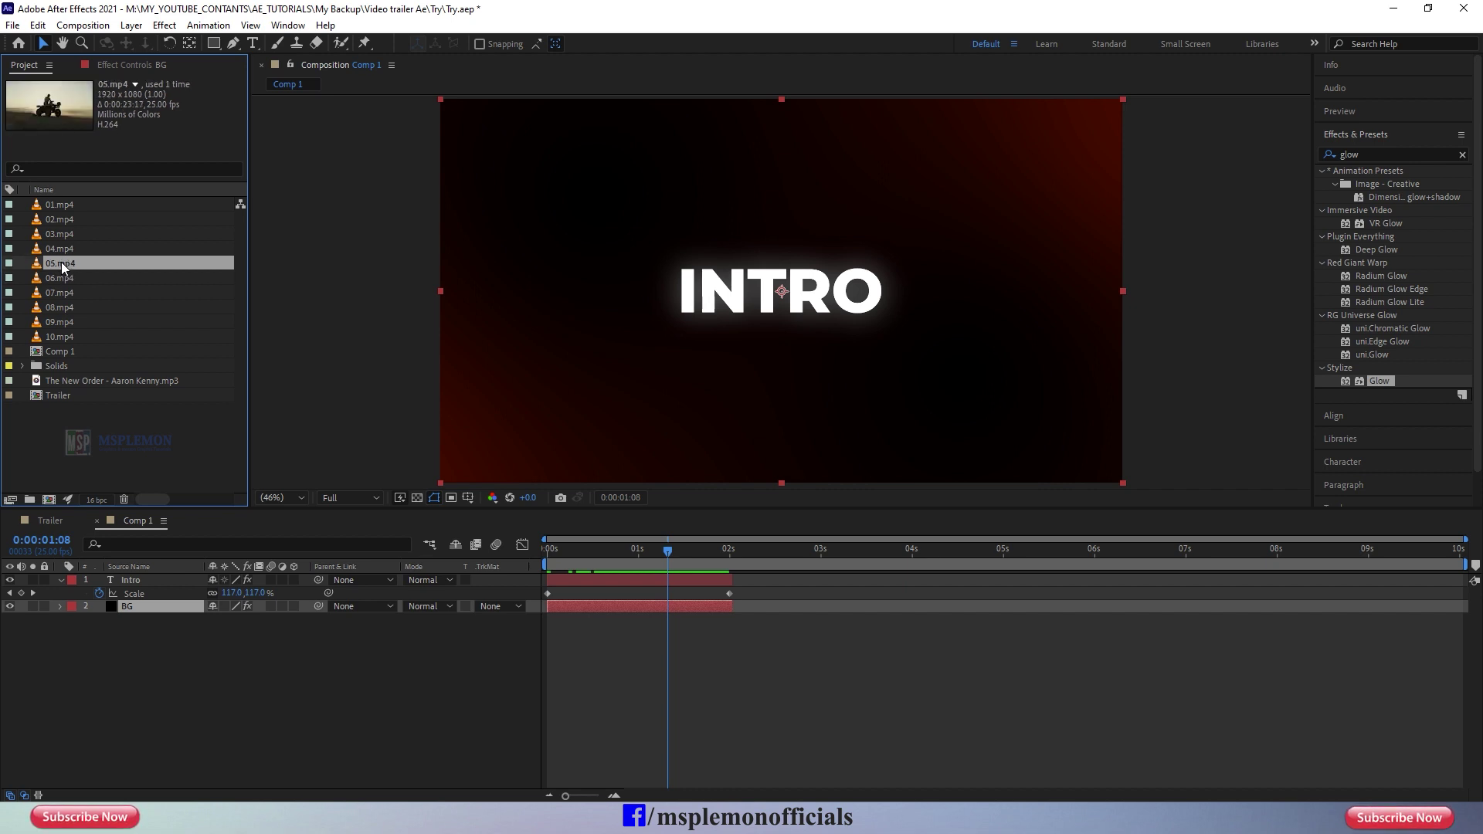
left_click_drag(62, 262, 202, 581)
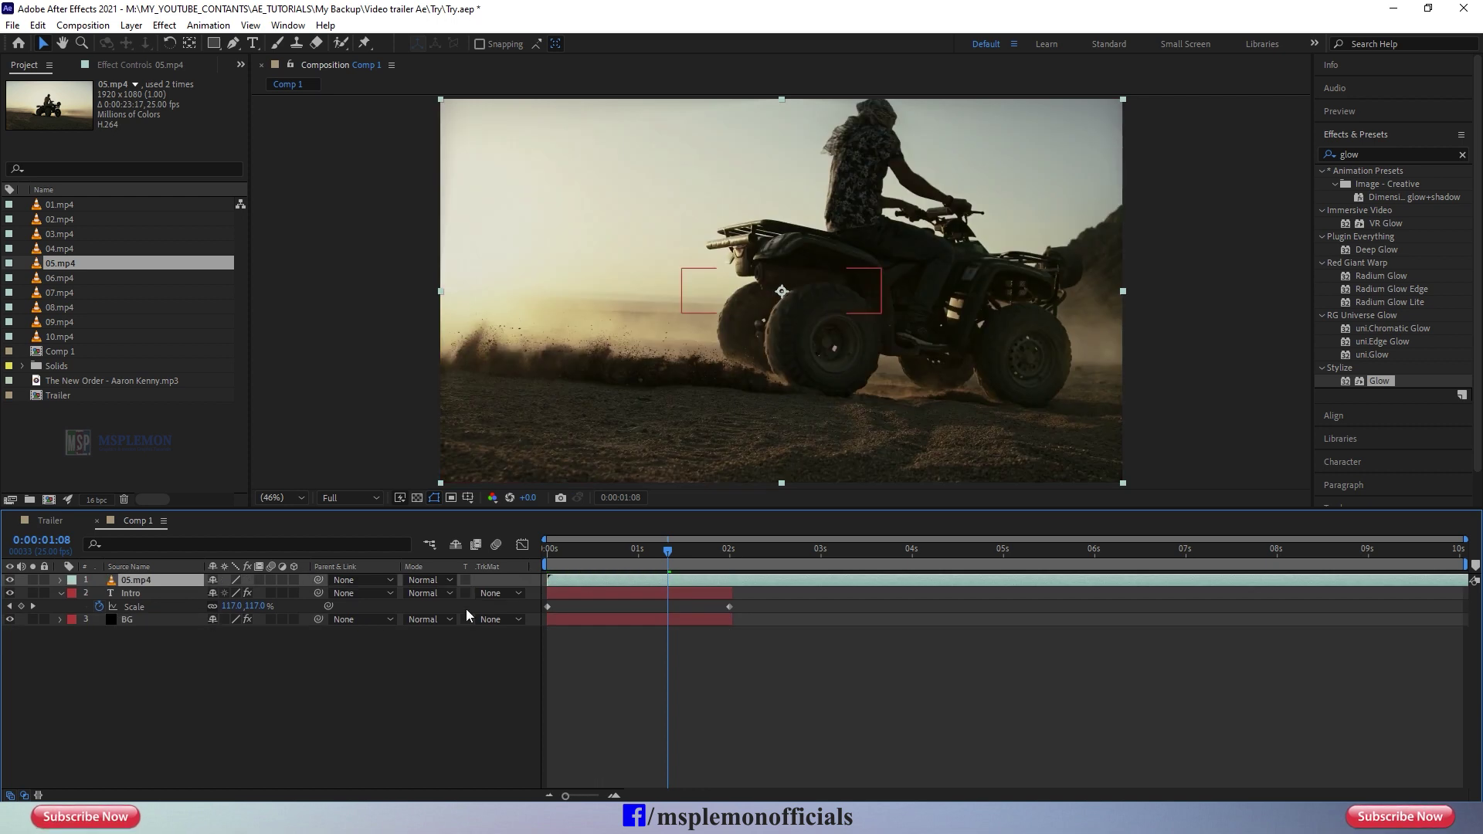
Step: Enable Time Remapping on the 05.mp4 layer in Comp 1
right_click(608, 581)
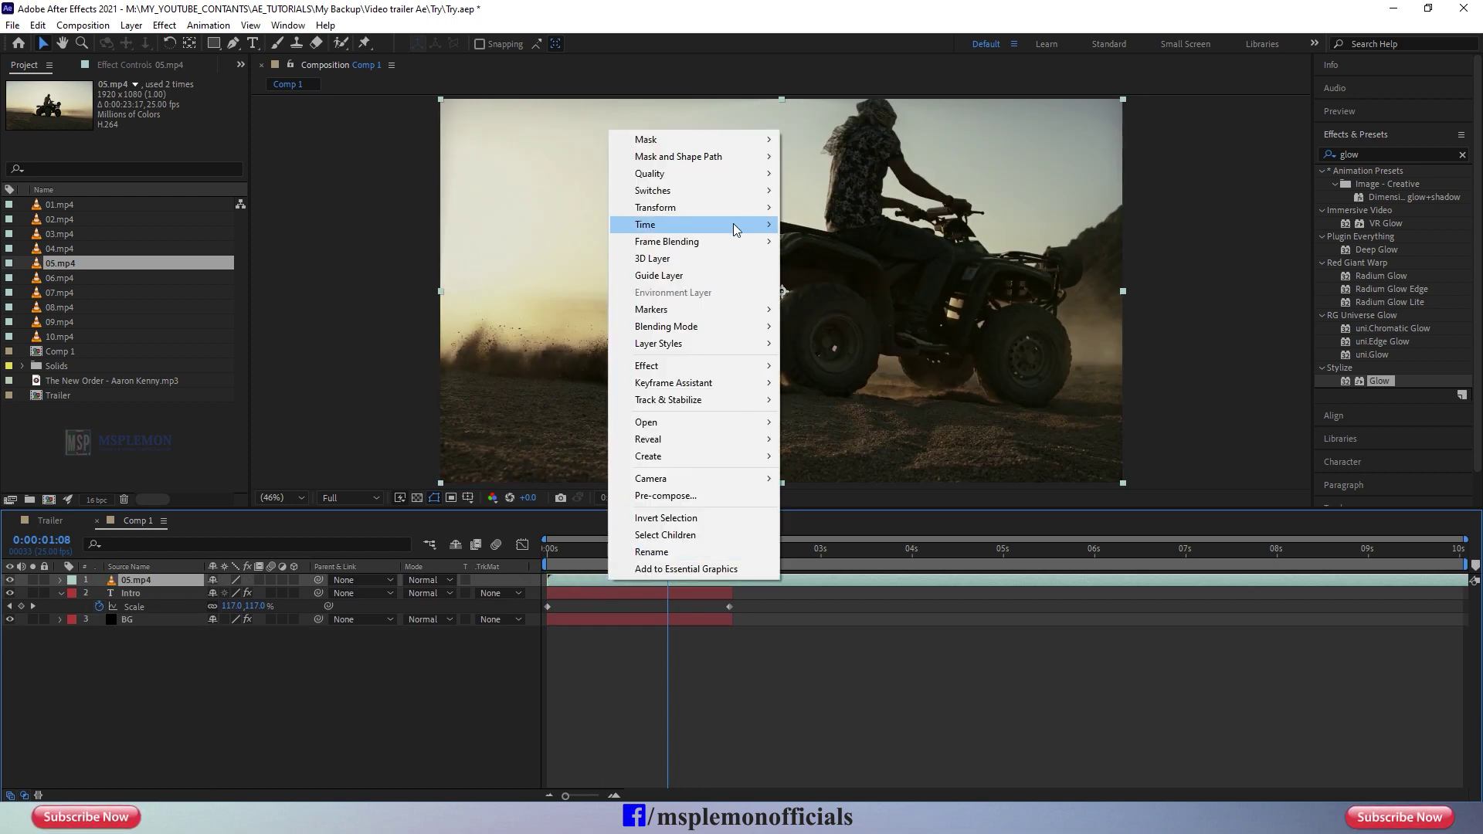
mouse_move(736, 229)
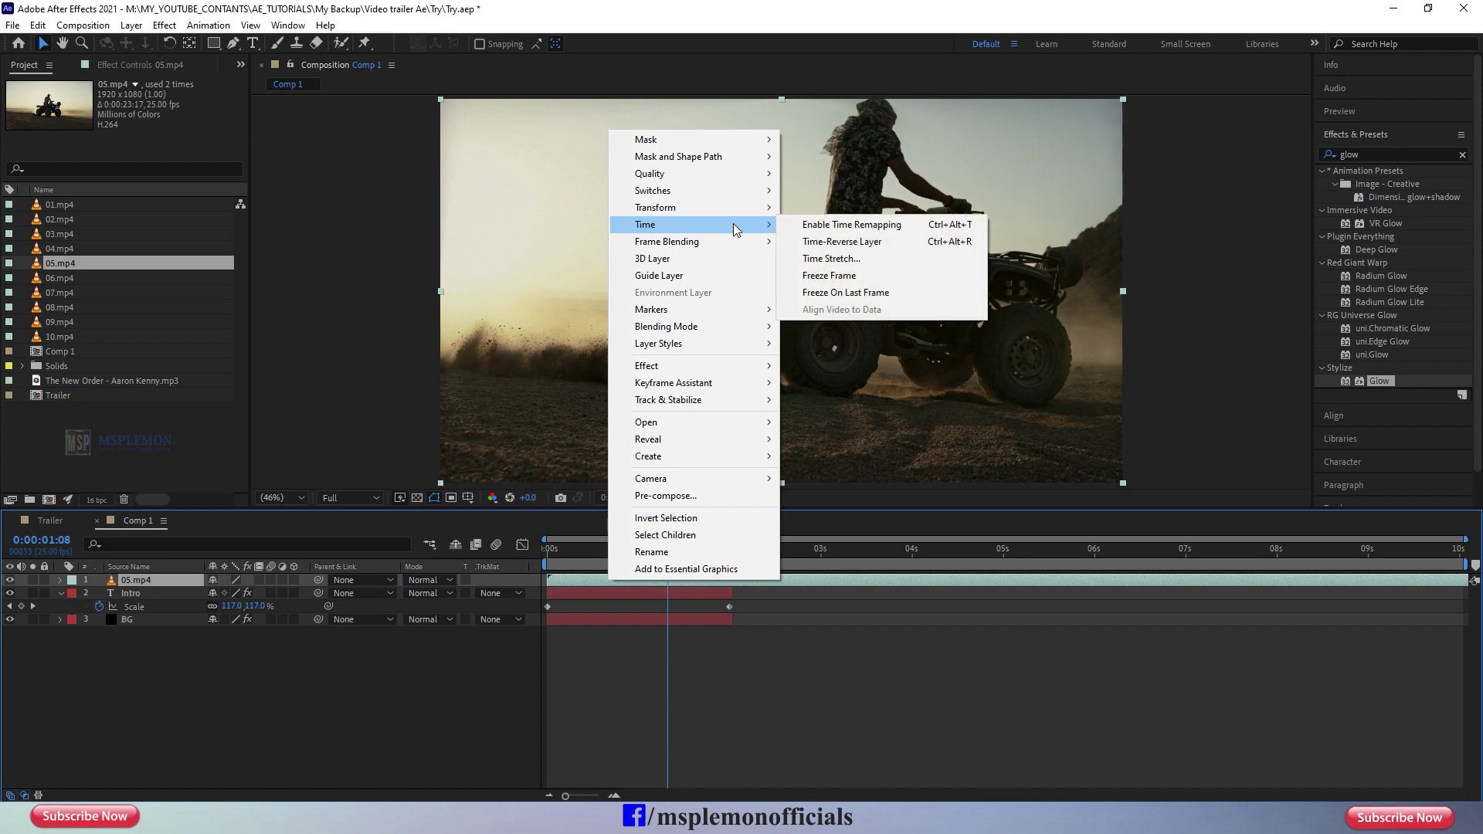
left_click(821, 230)
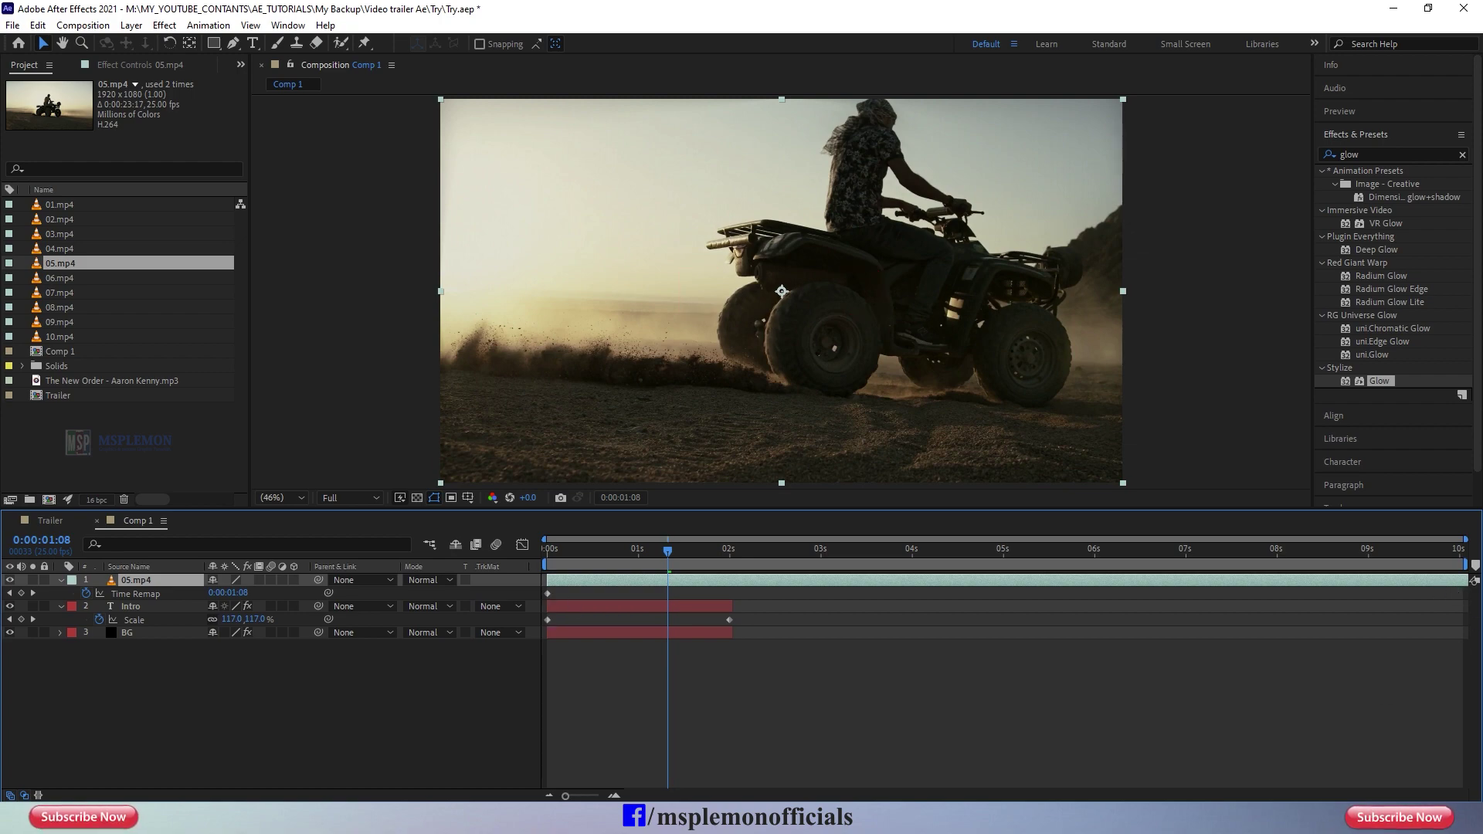
Step: Add Time Remap keyframes to the 05.mp4 layer at 0:00:00:09 and 0:00:00:24
left_click(586, 554)
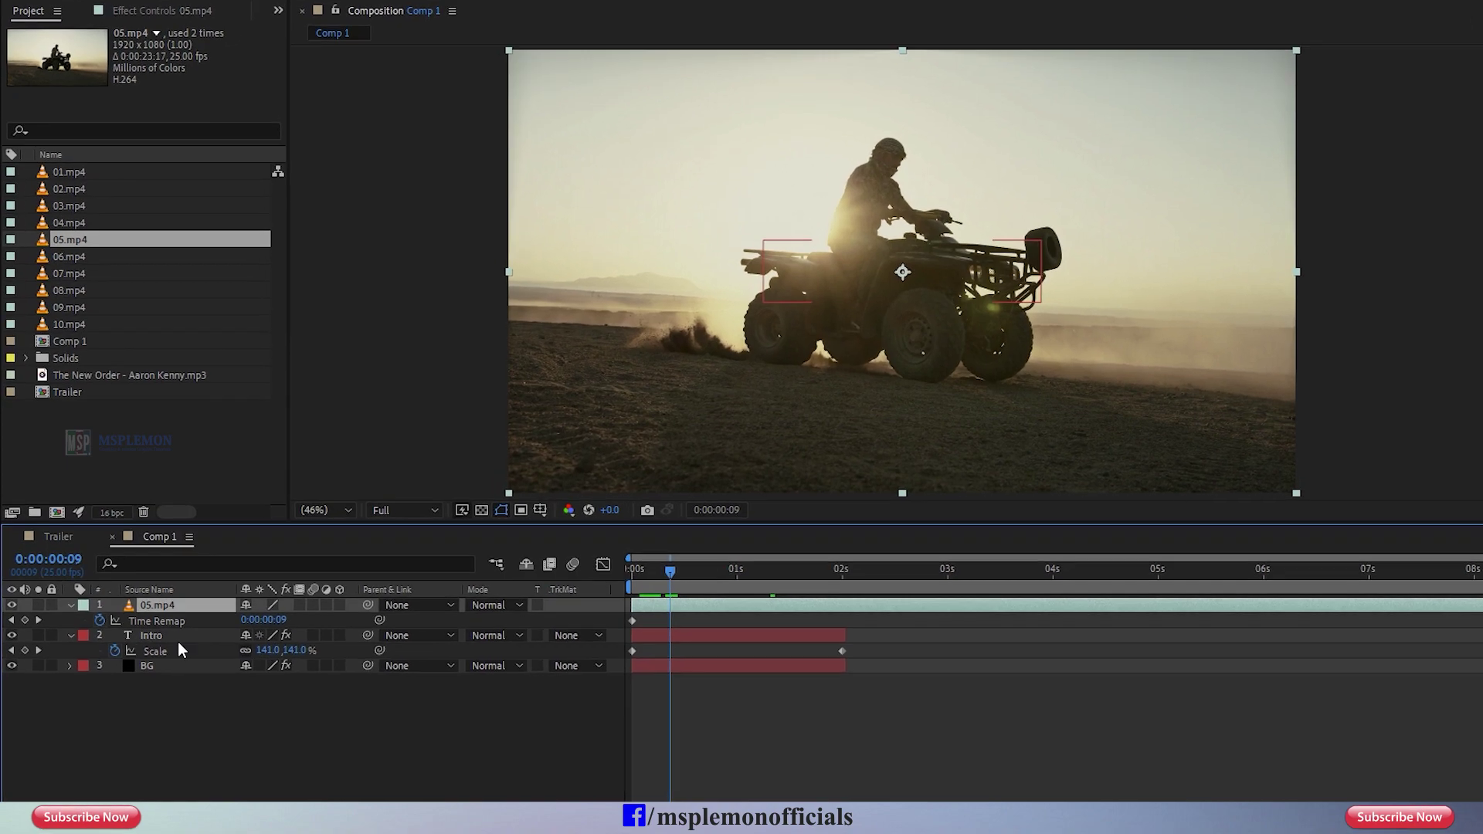
left_click(25, 620)
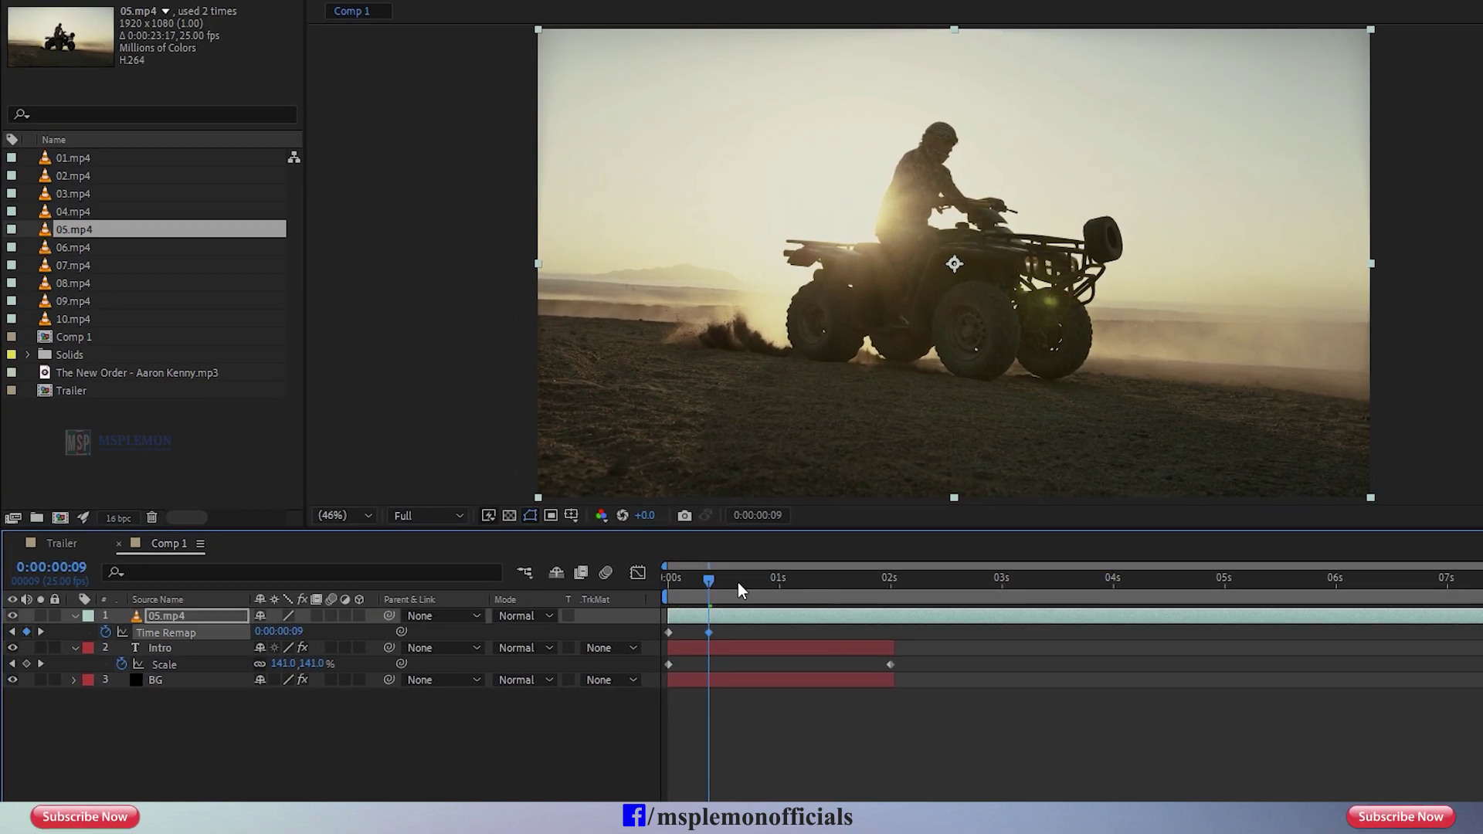
left_click_drag(739, 583, 774, 599)
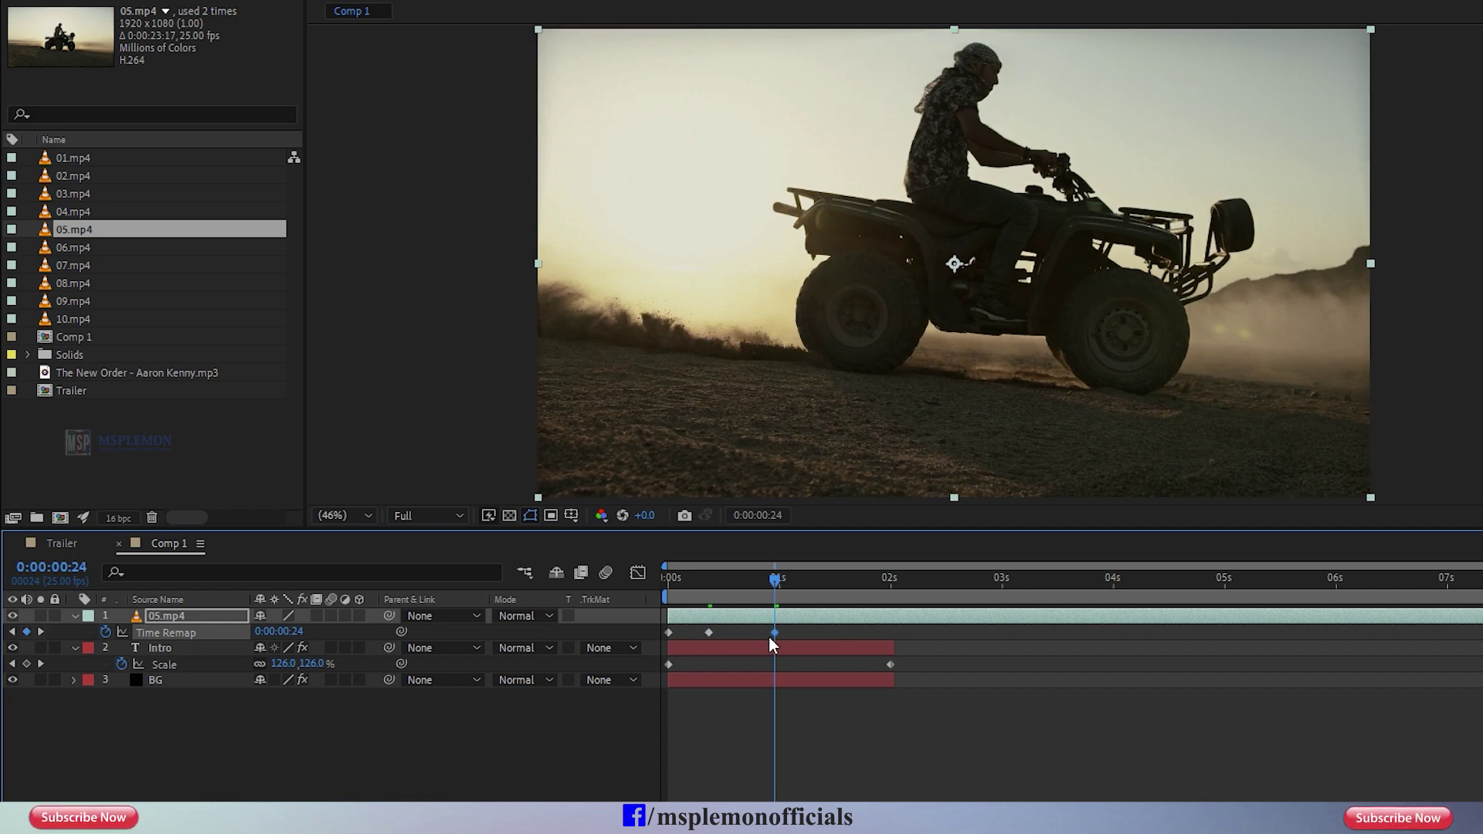
Step: Stretch the 05.mp4 slow section by retiming its second Time Remap keyframe to about 0:00:00:07 and its last to 0:00:01:16
left_click_drag(776, 635, 860, 648)
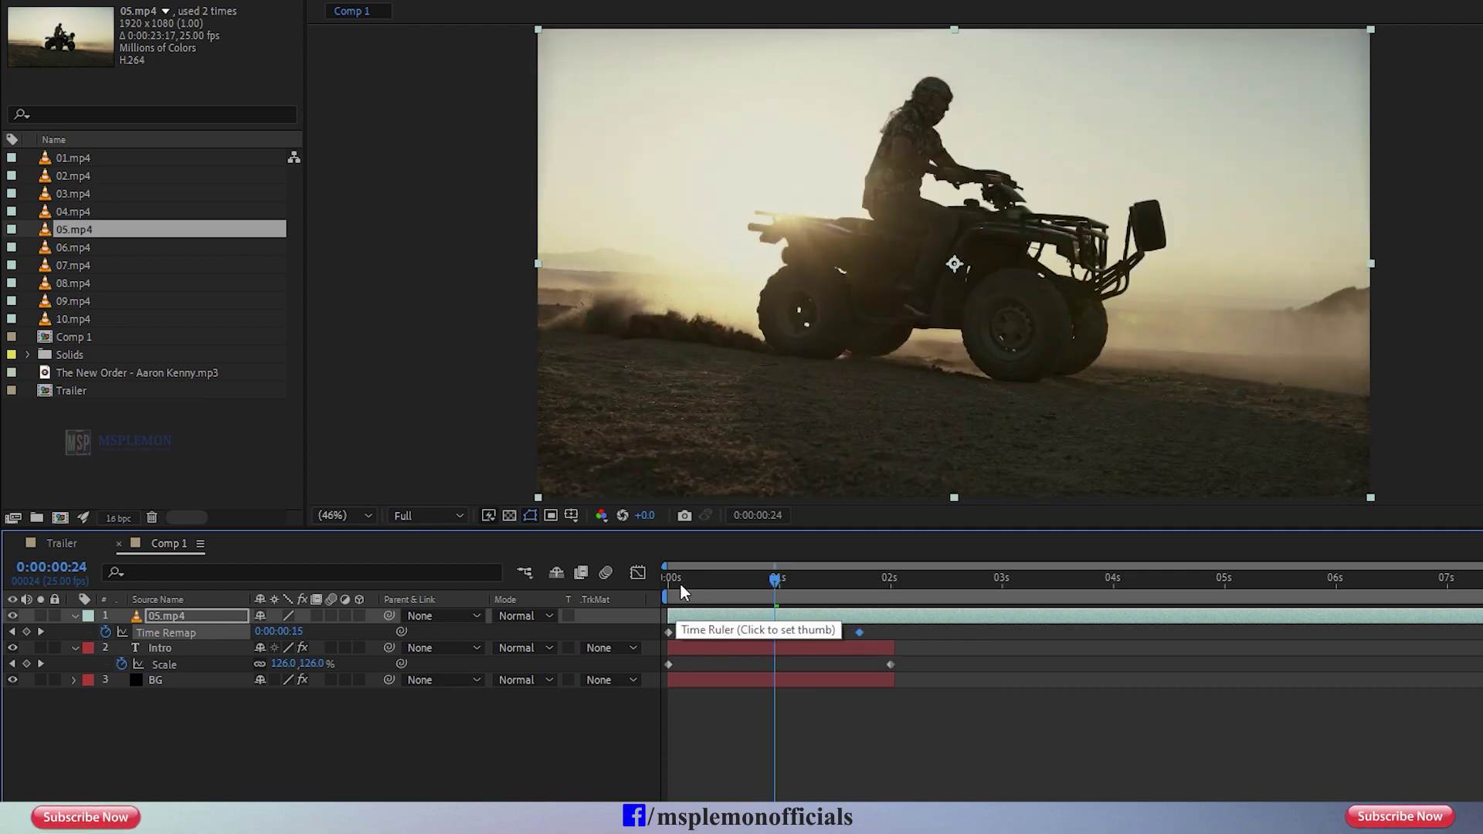
left_click_drag(679, 583, 650, 582)
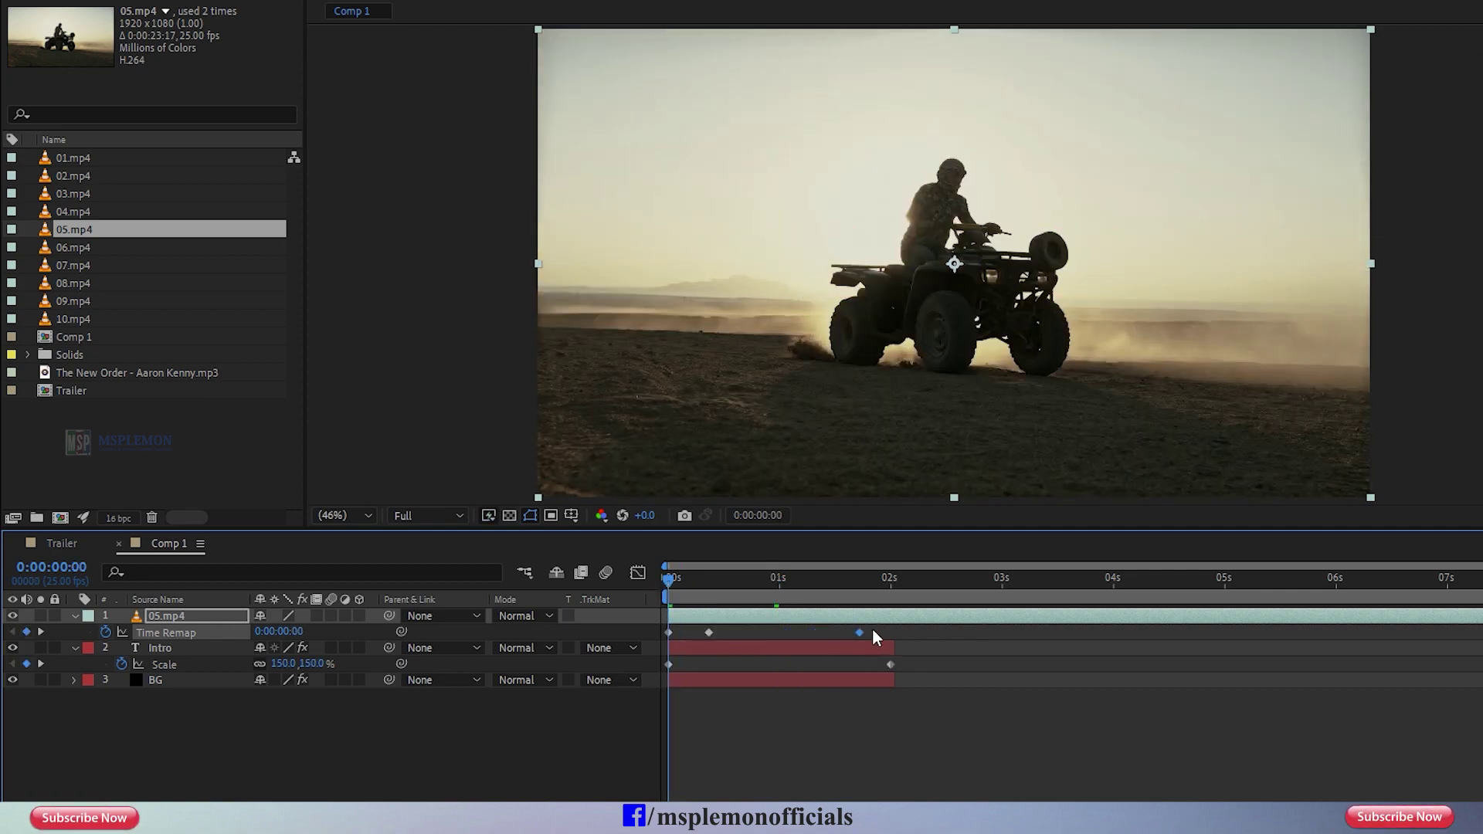
left_click(708, 633, "shift")
left_click_drag(712, 633, 705, 634)
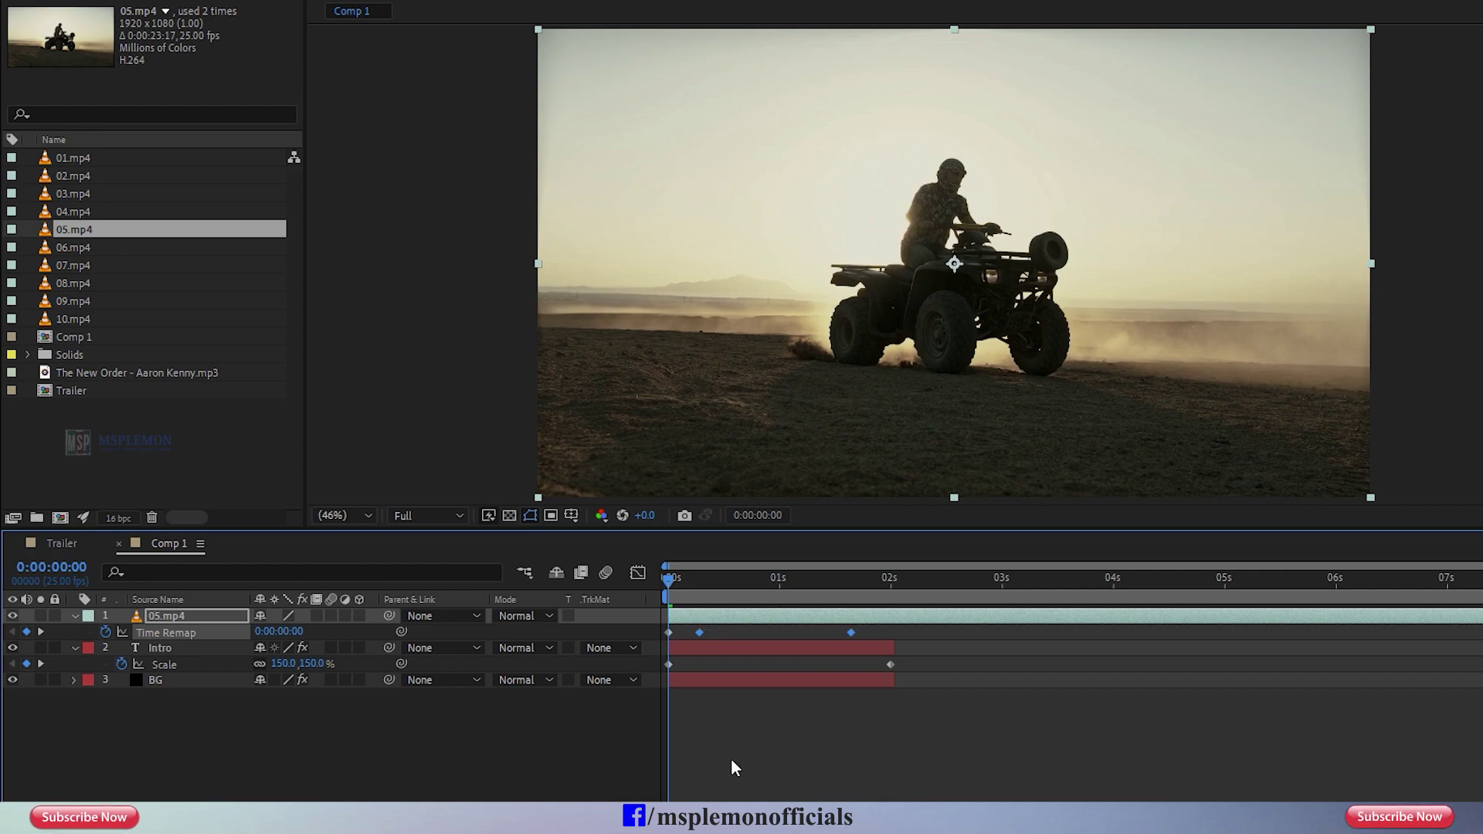
Step: Preview the remapped 05.mp4 clip and end the work area at the last Time Remap keyframe, 0:00:01:16
key("space")
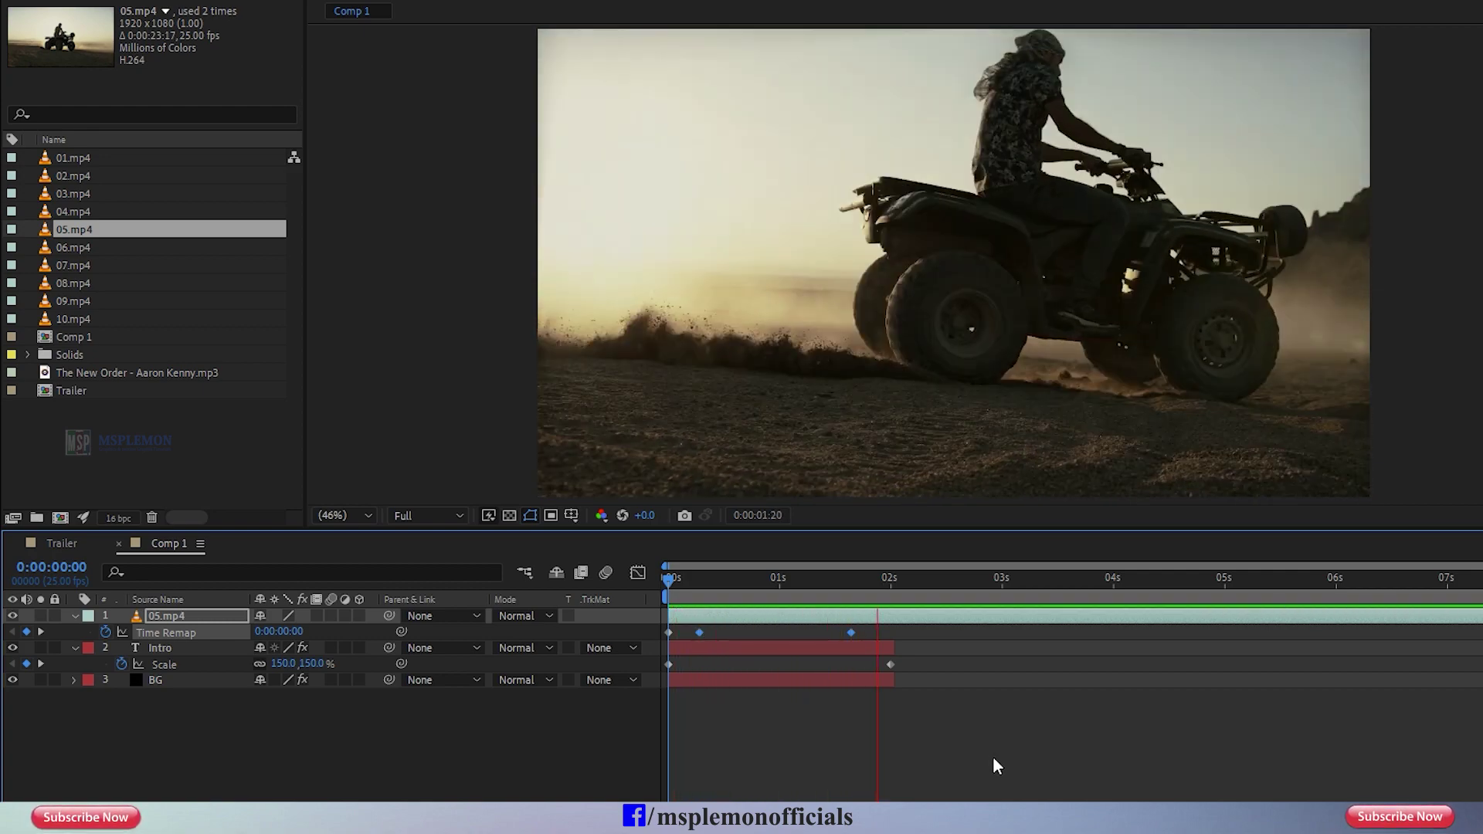
key("space")
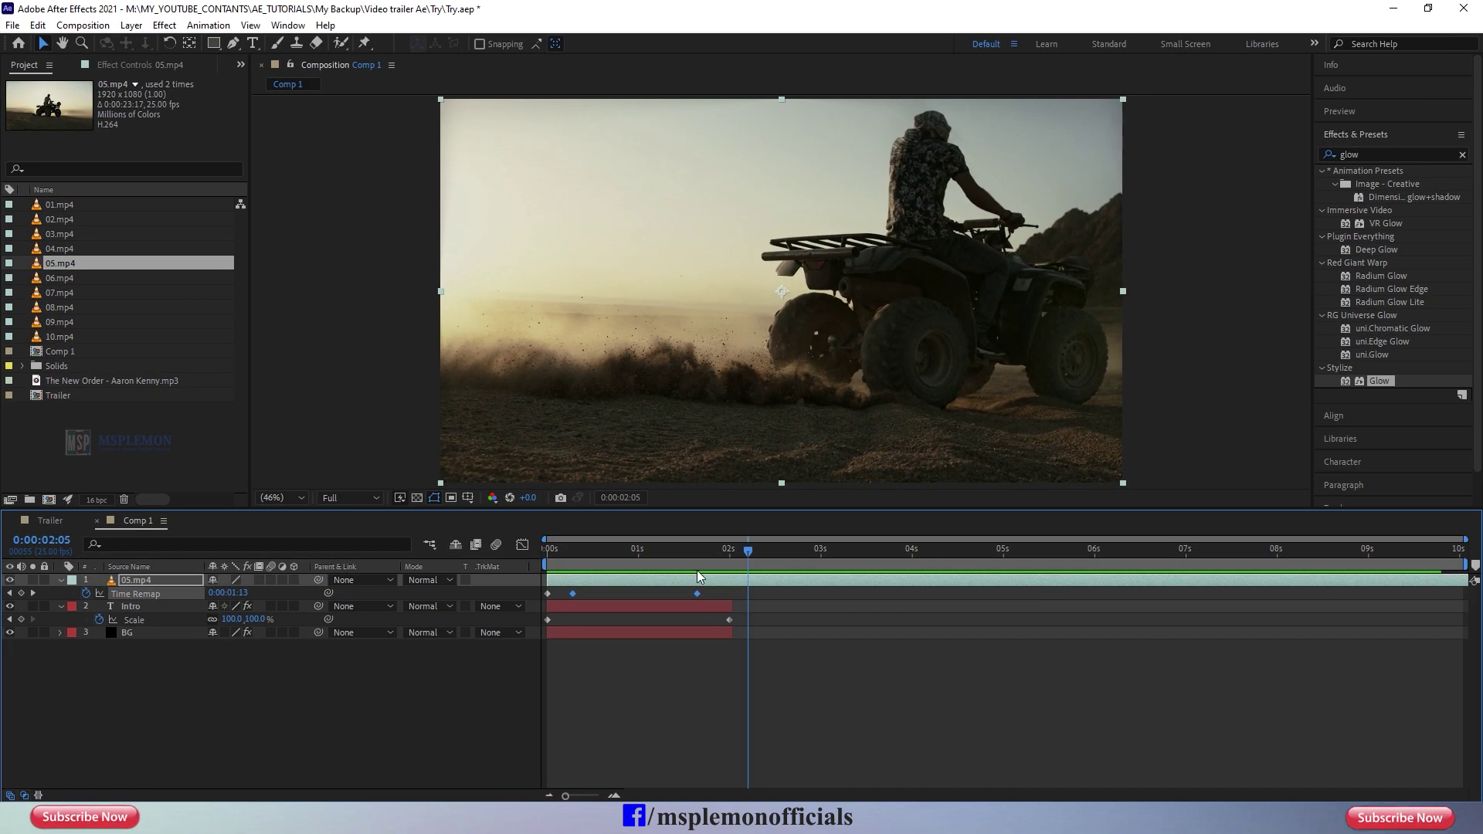
mouse_move(680, 559)
left_mouse_down()
mouse_move(588, 563)
mouse_move(690, 576)
left_mouse_up()
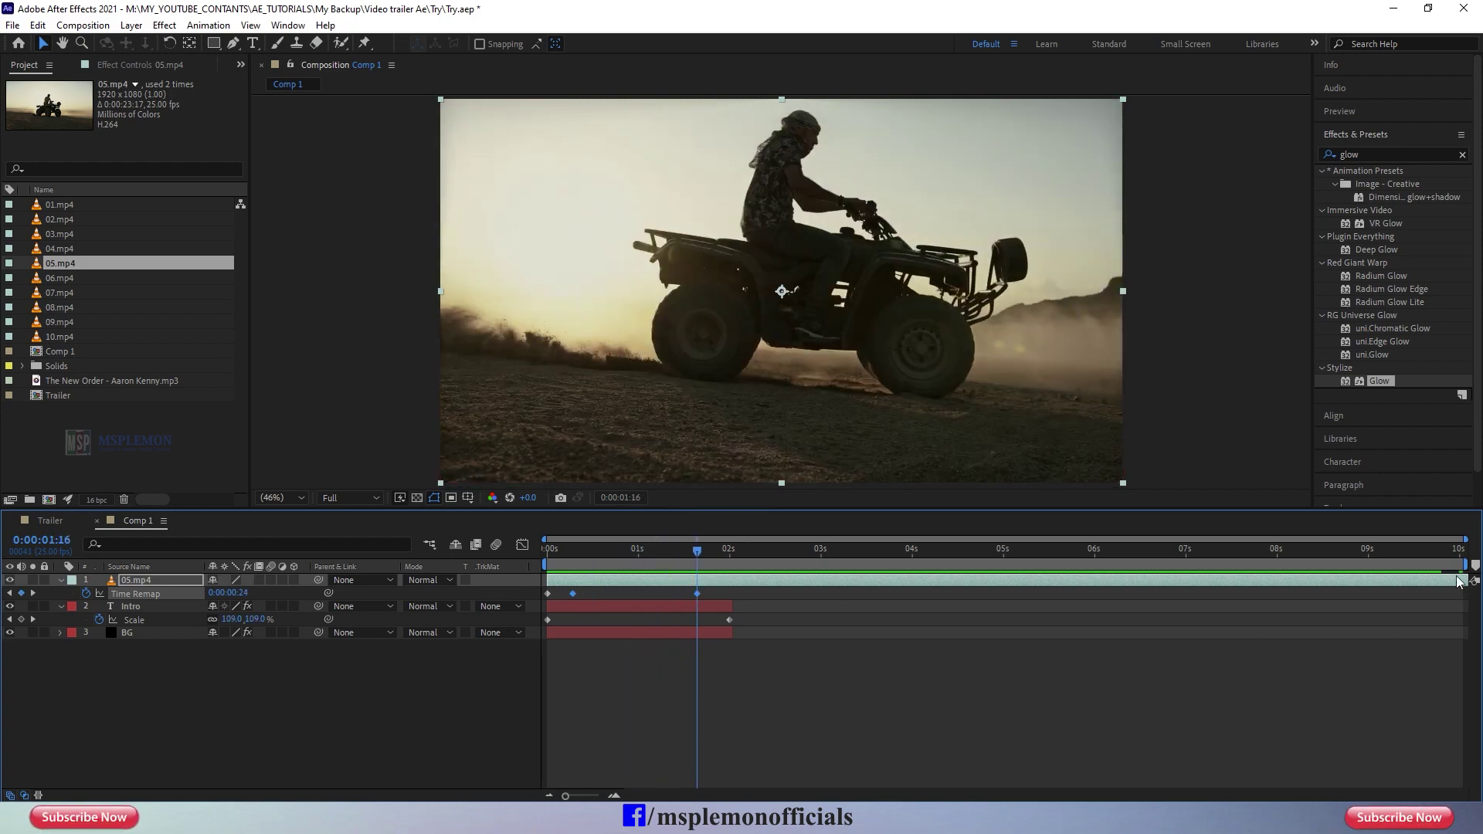
left_click_drag(1470, 566, 697, 566)
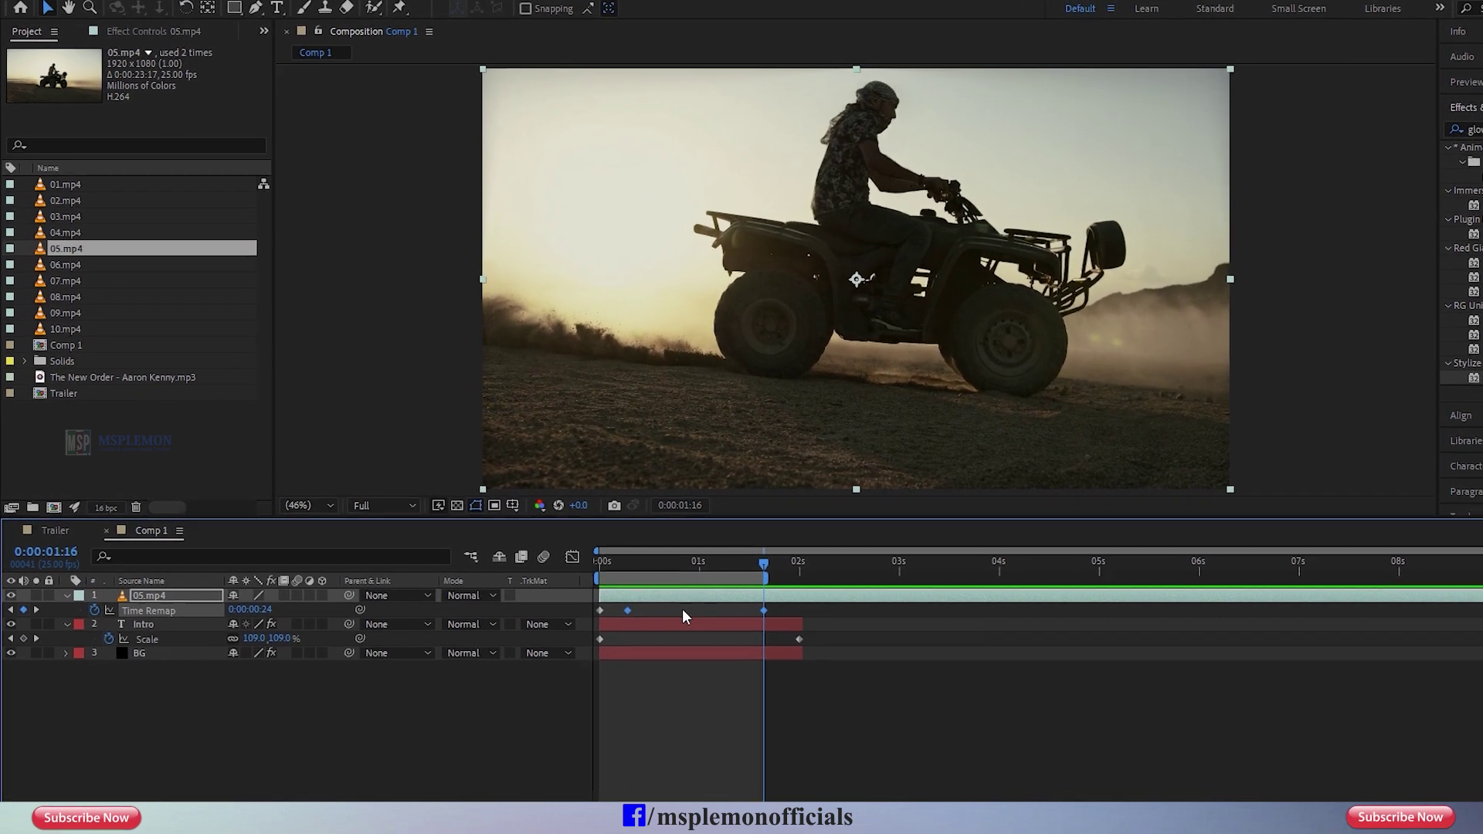
Step: Turn on Pixel Motion frame blending for the 05.mp4 layer and preview the clip from the start
left_click(284, 596)
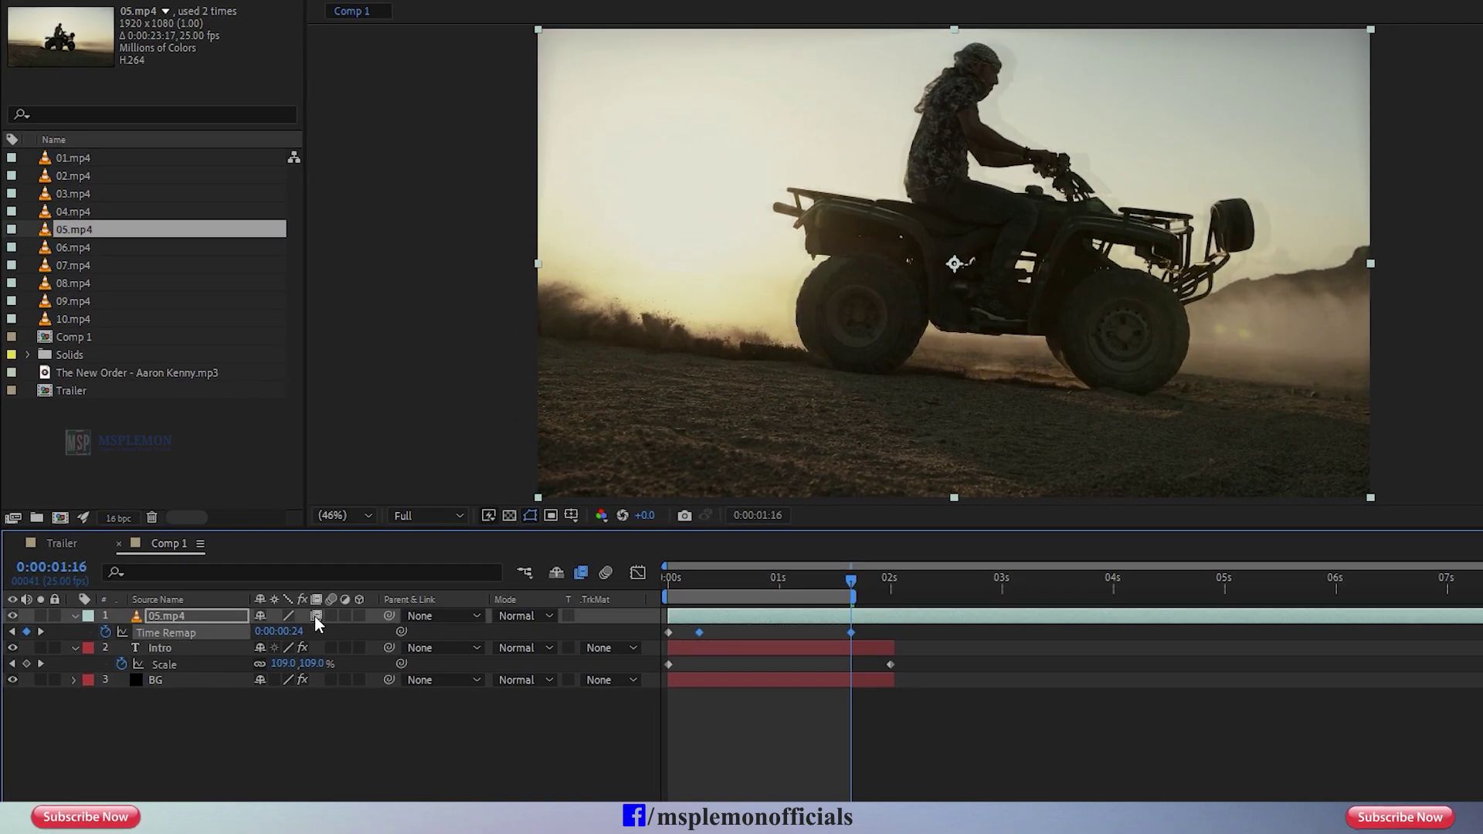
left_click(317, 617)
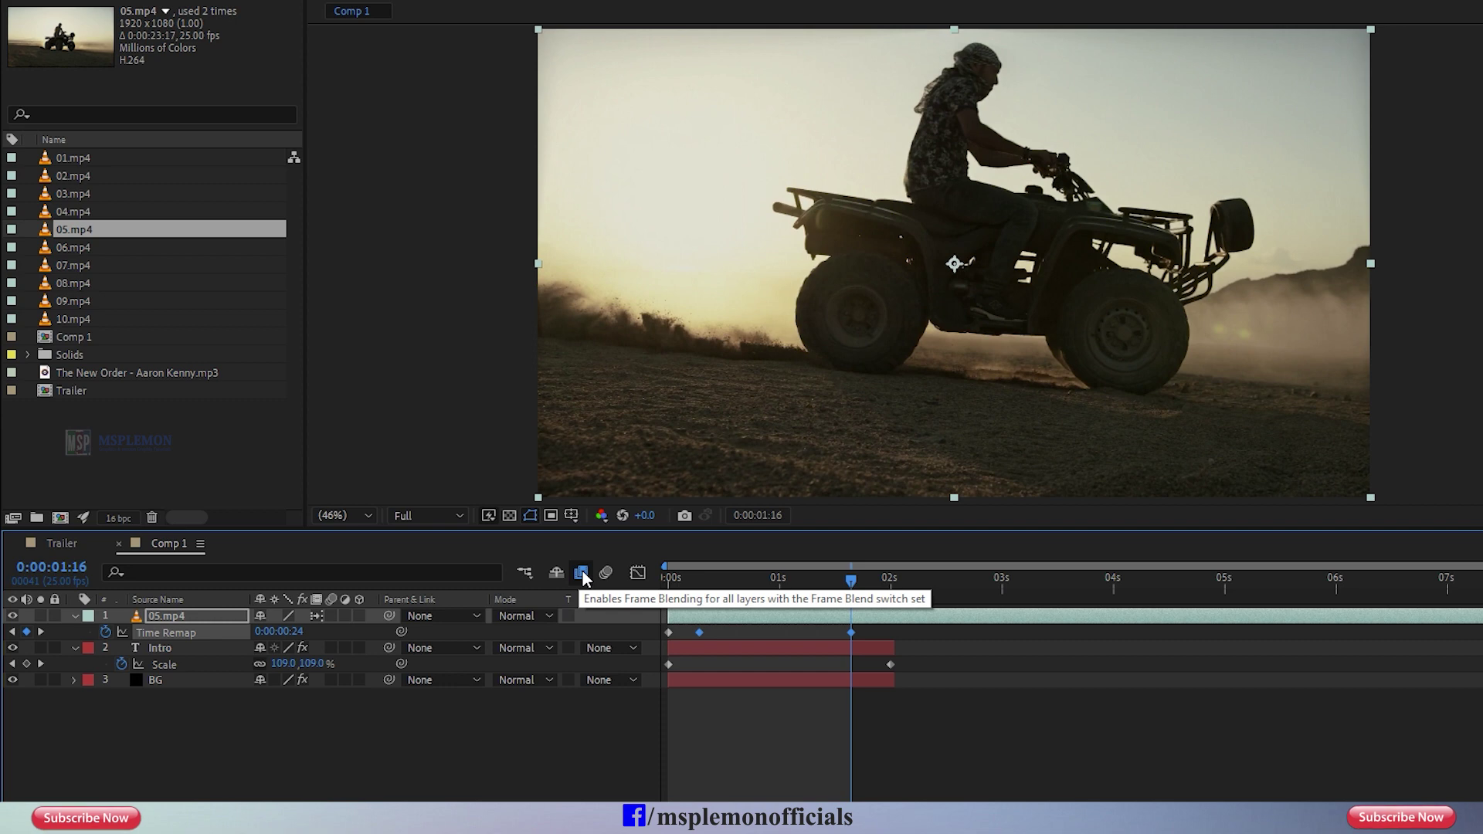
left_click_drag(702, 581, 650, 599)
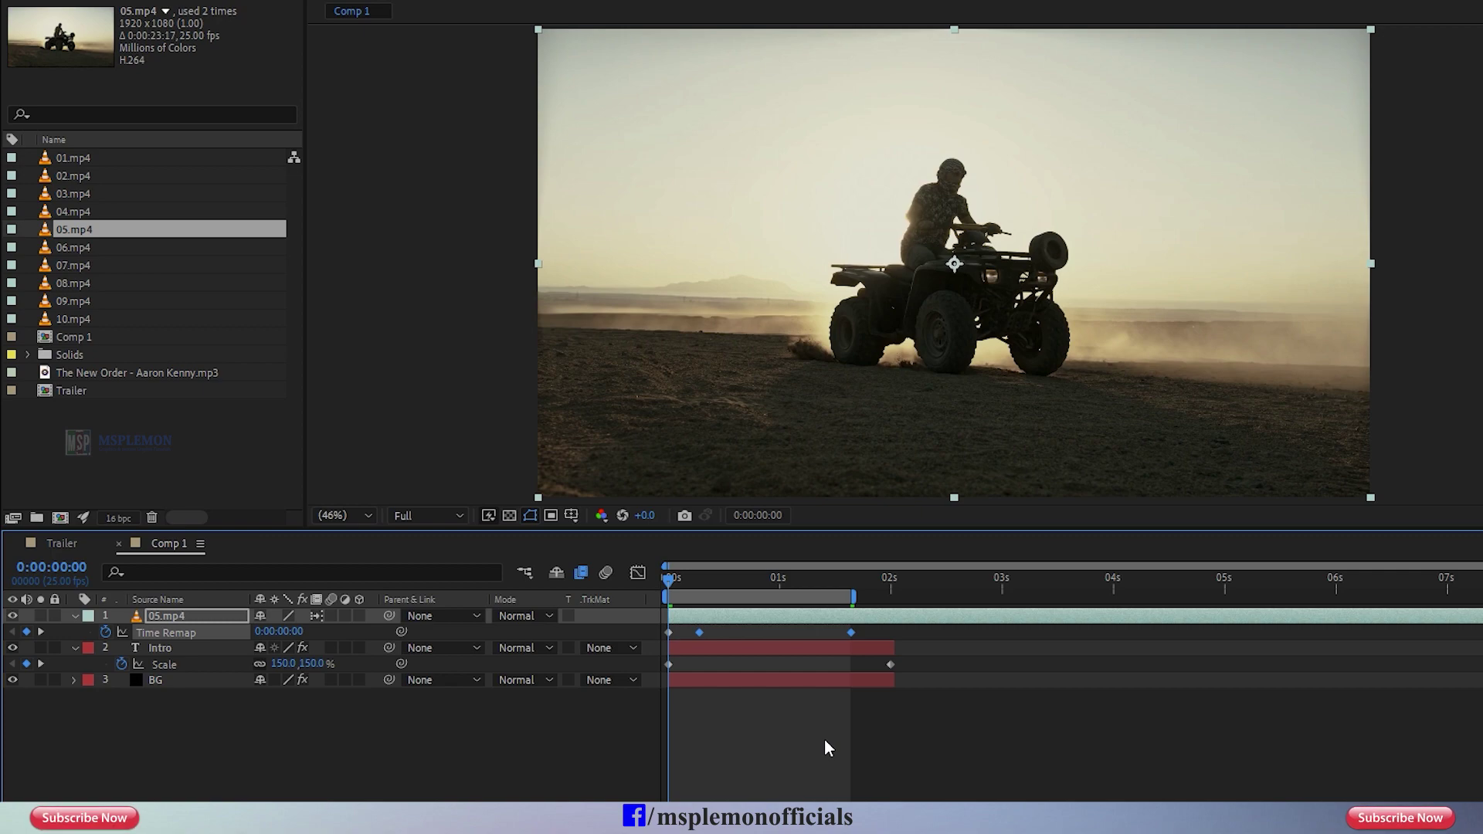
key("space")
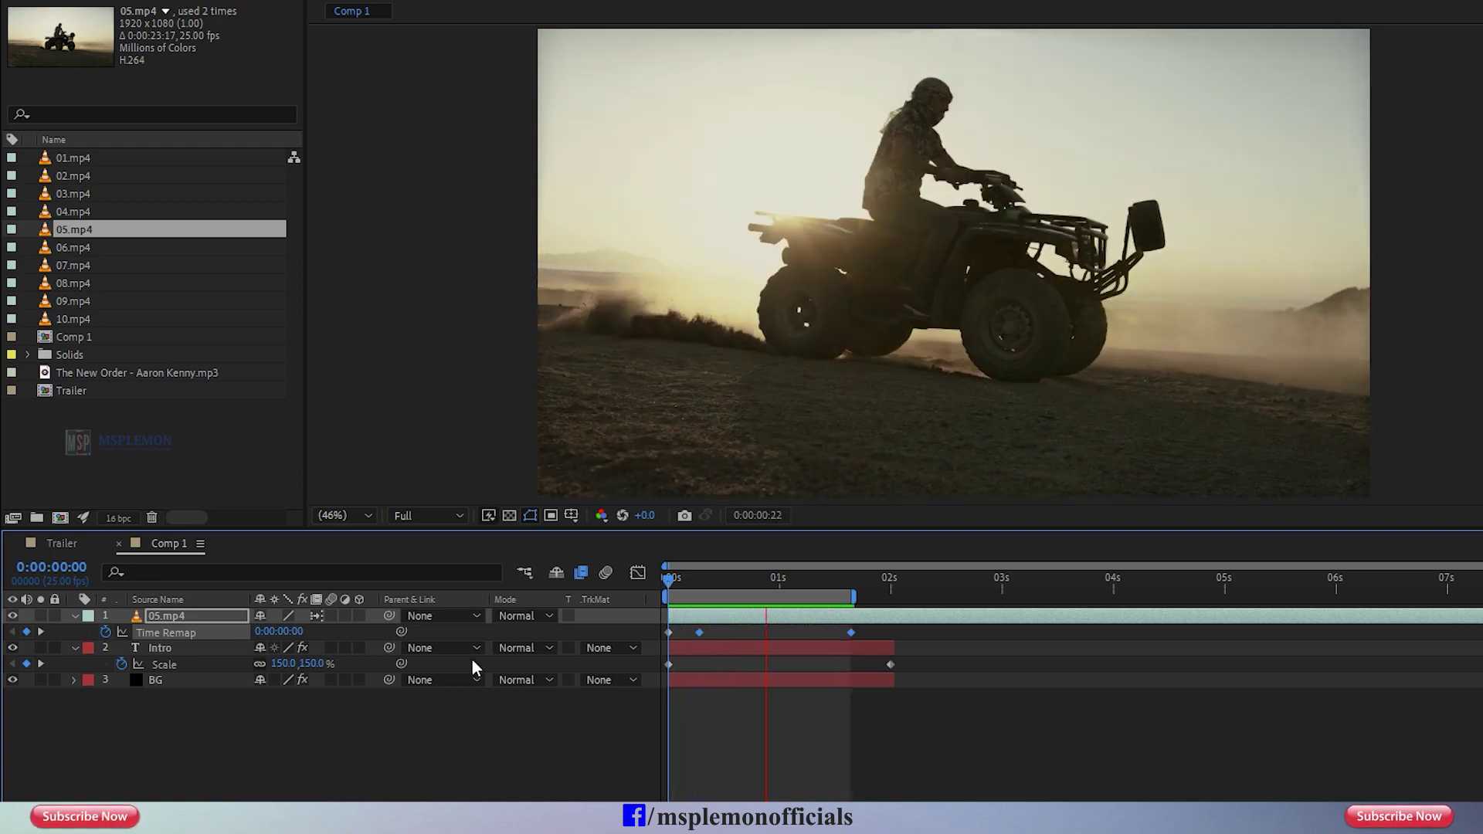
Step: Return to the Trailer composition, collapse the 05.mp4 layer's properties and reset the work area to the full composition length
left_click(61, 544)
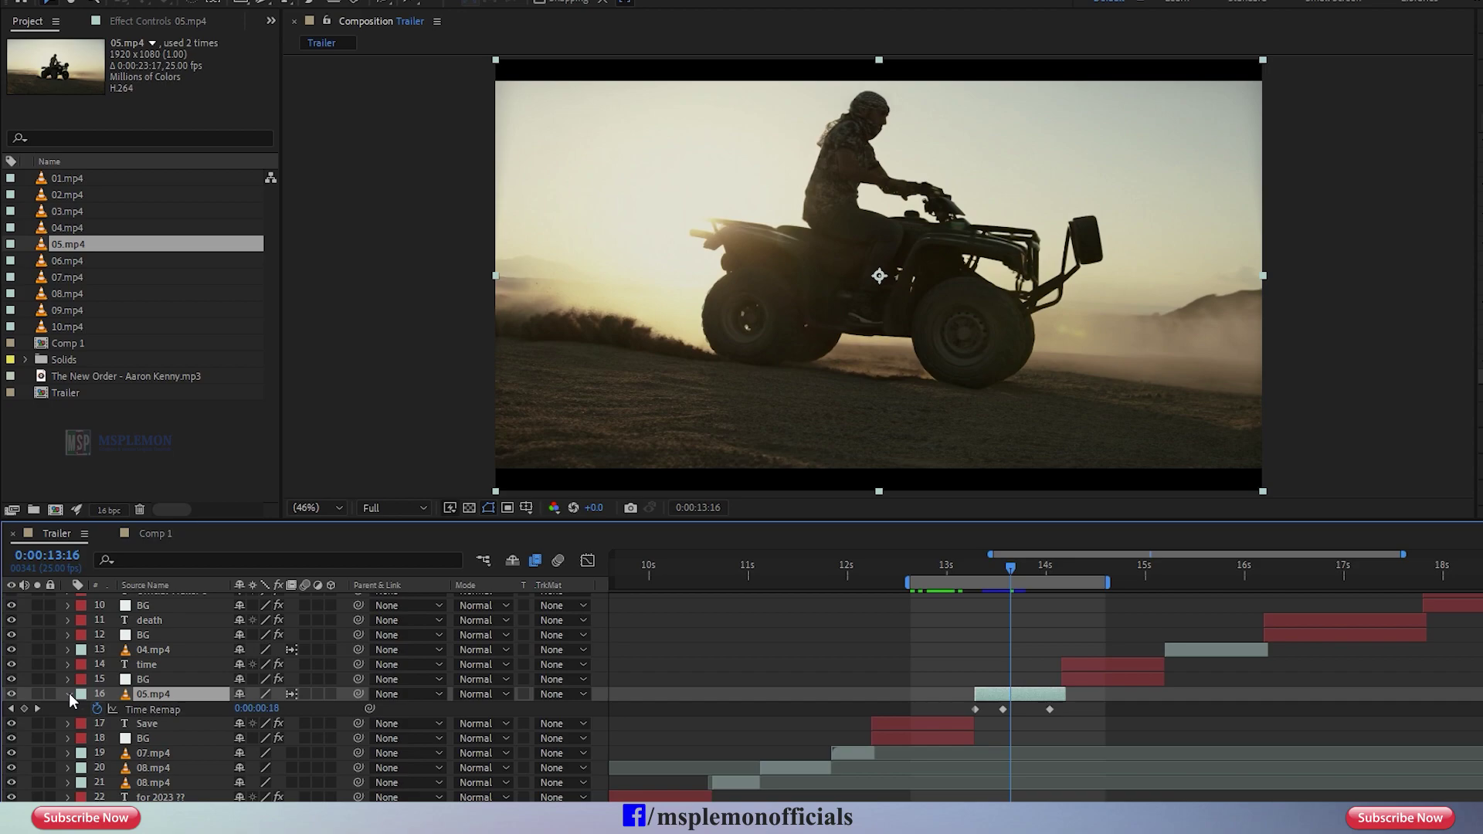
left_click(68, 693)
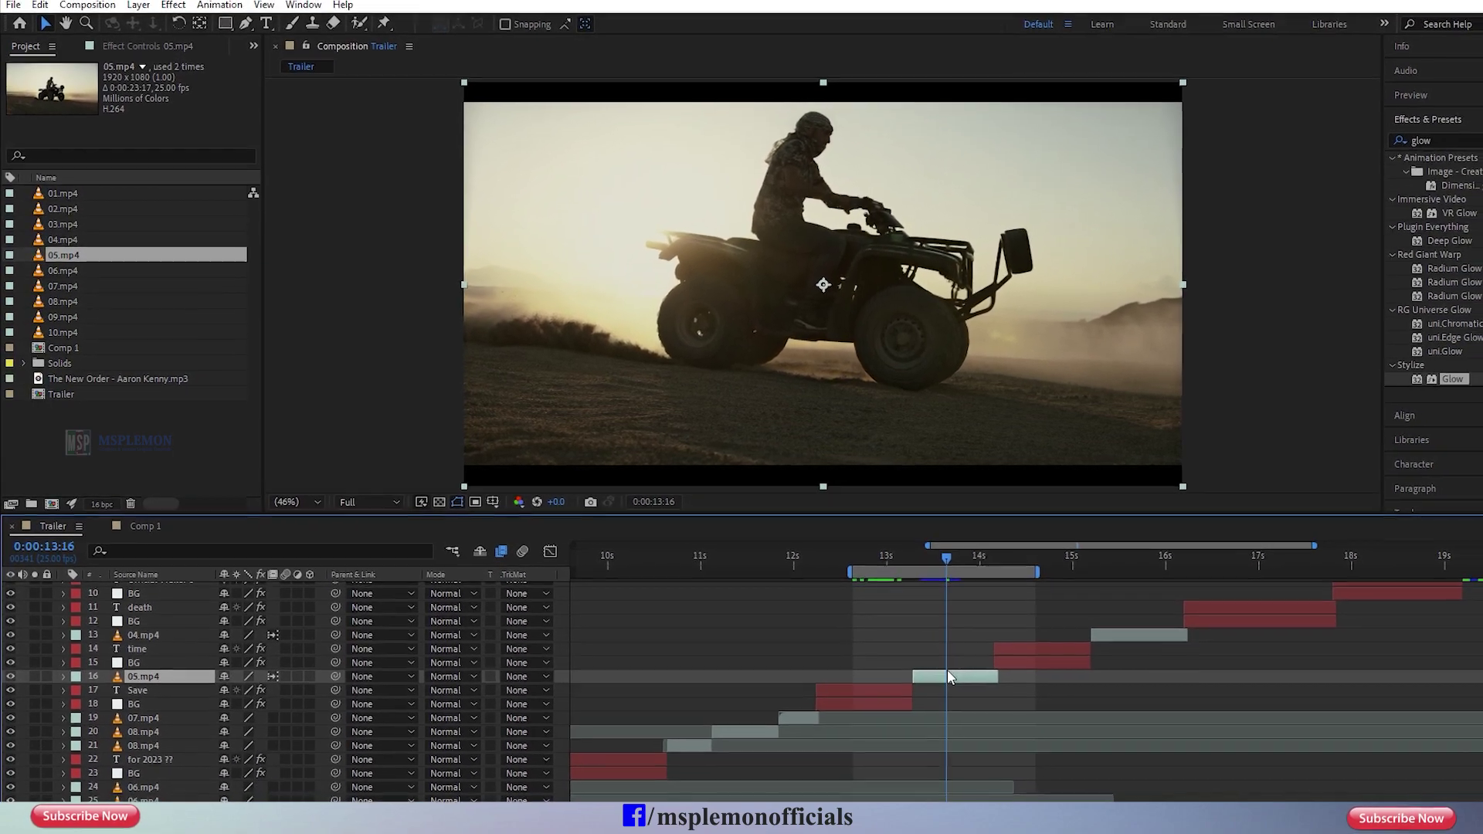
scroll(908, 660, "down", 2)
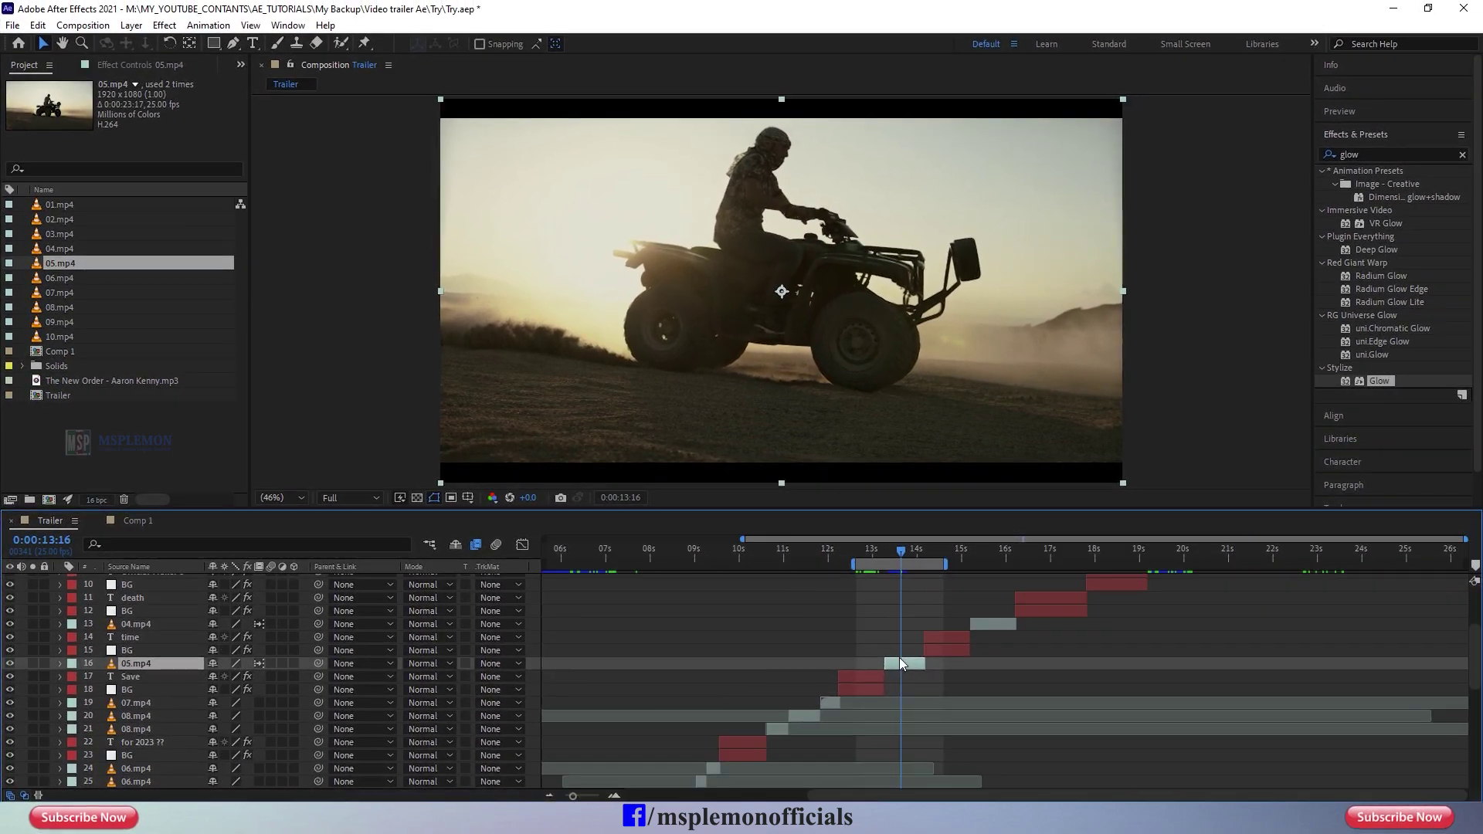
double_click(1014, 558)
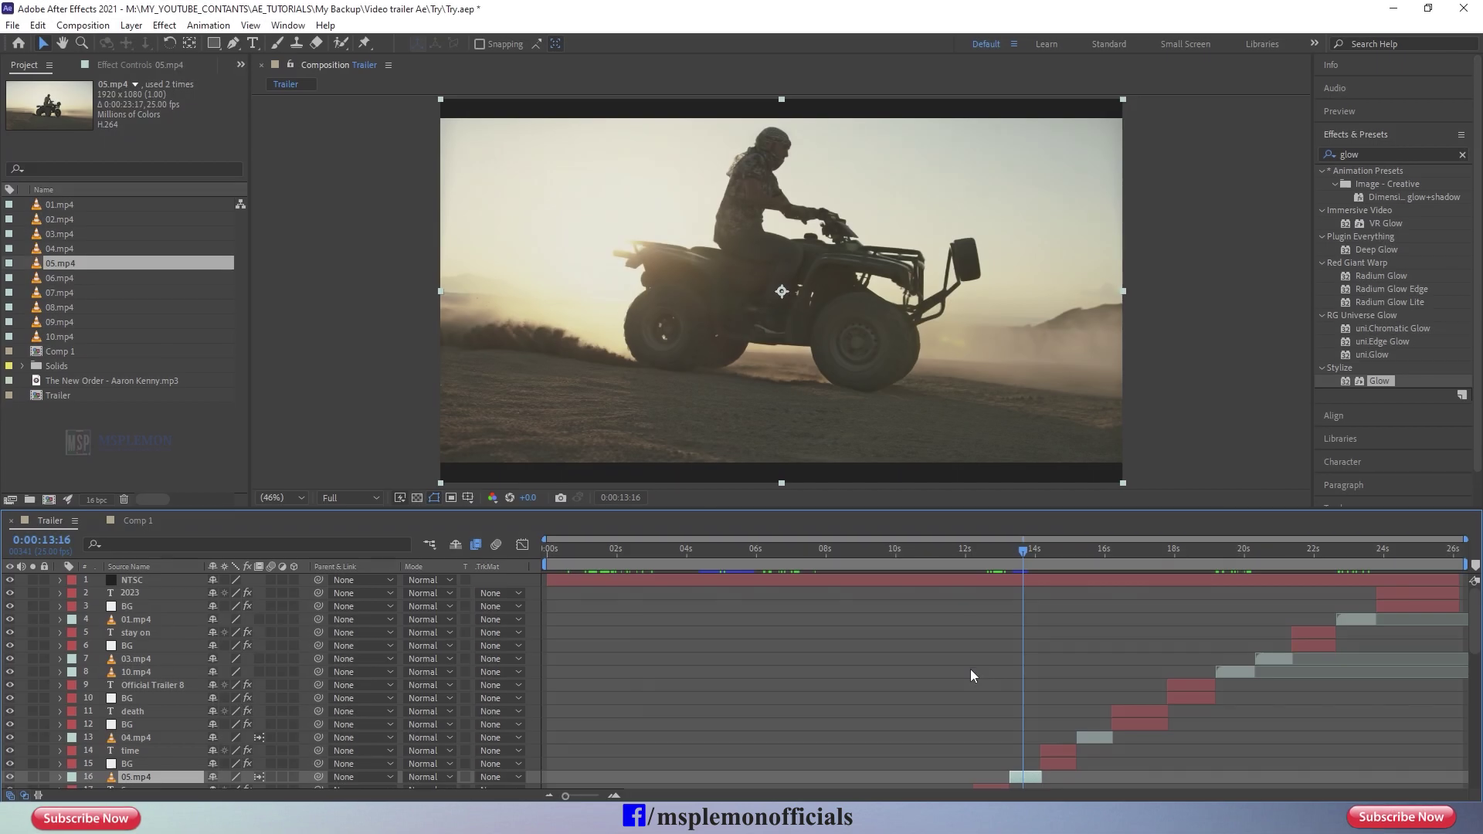
Step: Examine the music layer's waveform and scrub to 0:00:04:05, near the end of the "The world was watching" title
scroll(991, 717, "down", 5)
scroll(913, 676, "down", 3)
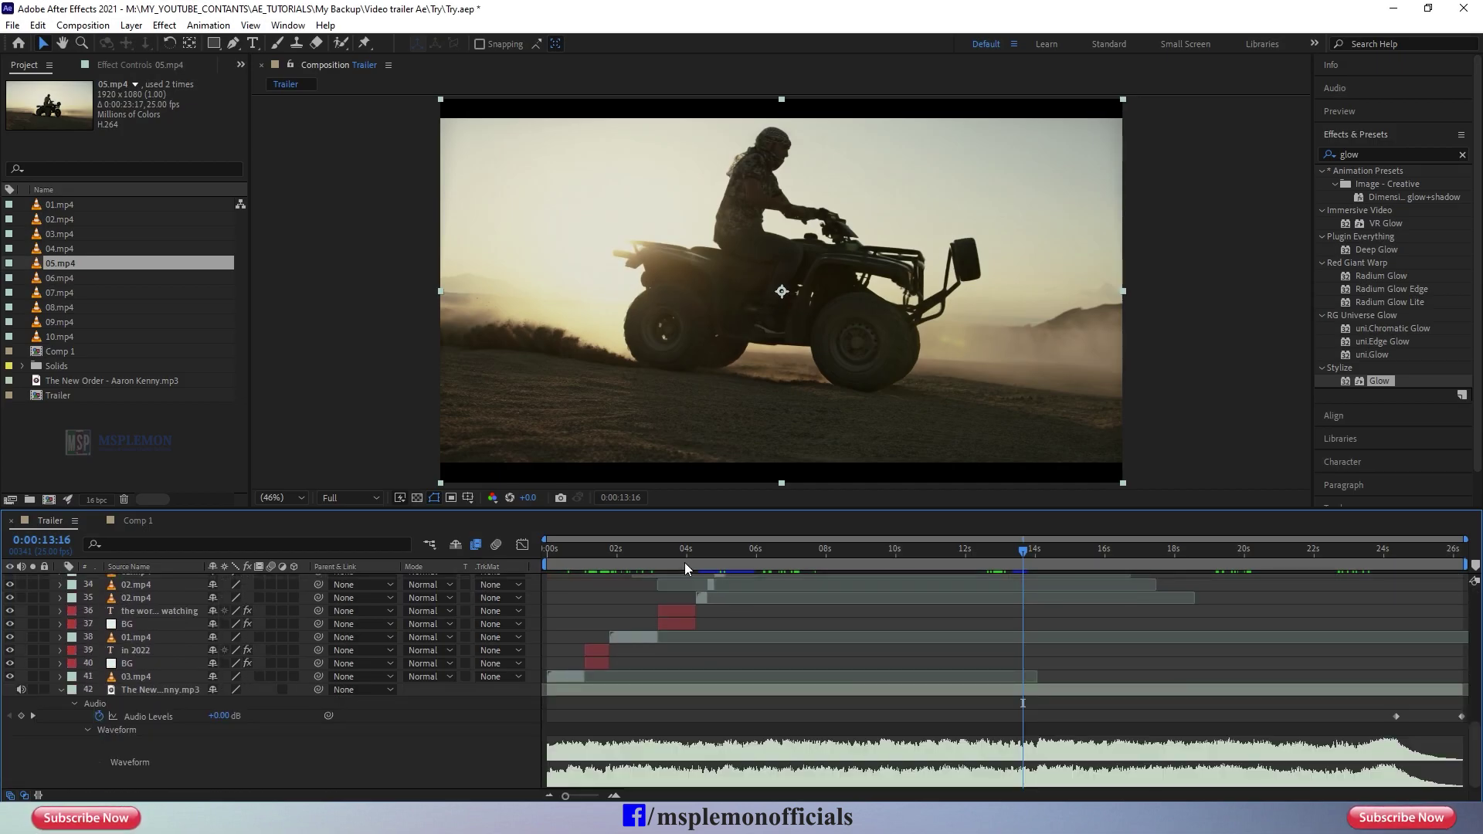
left_click(651, 556)
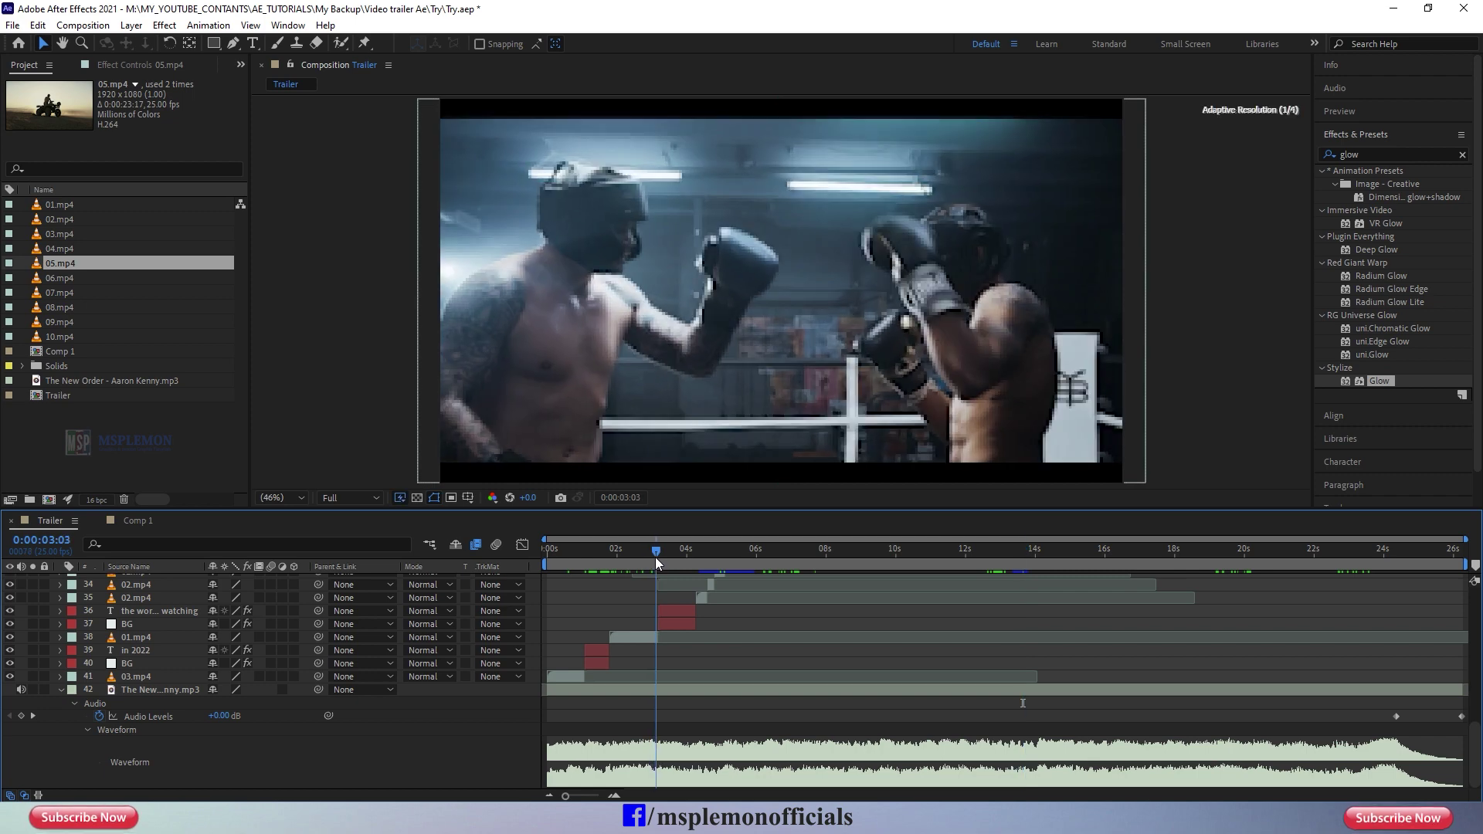
left_click_drag(654, 556, 693, 559)
key("=")
key("=")
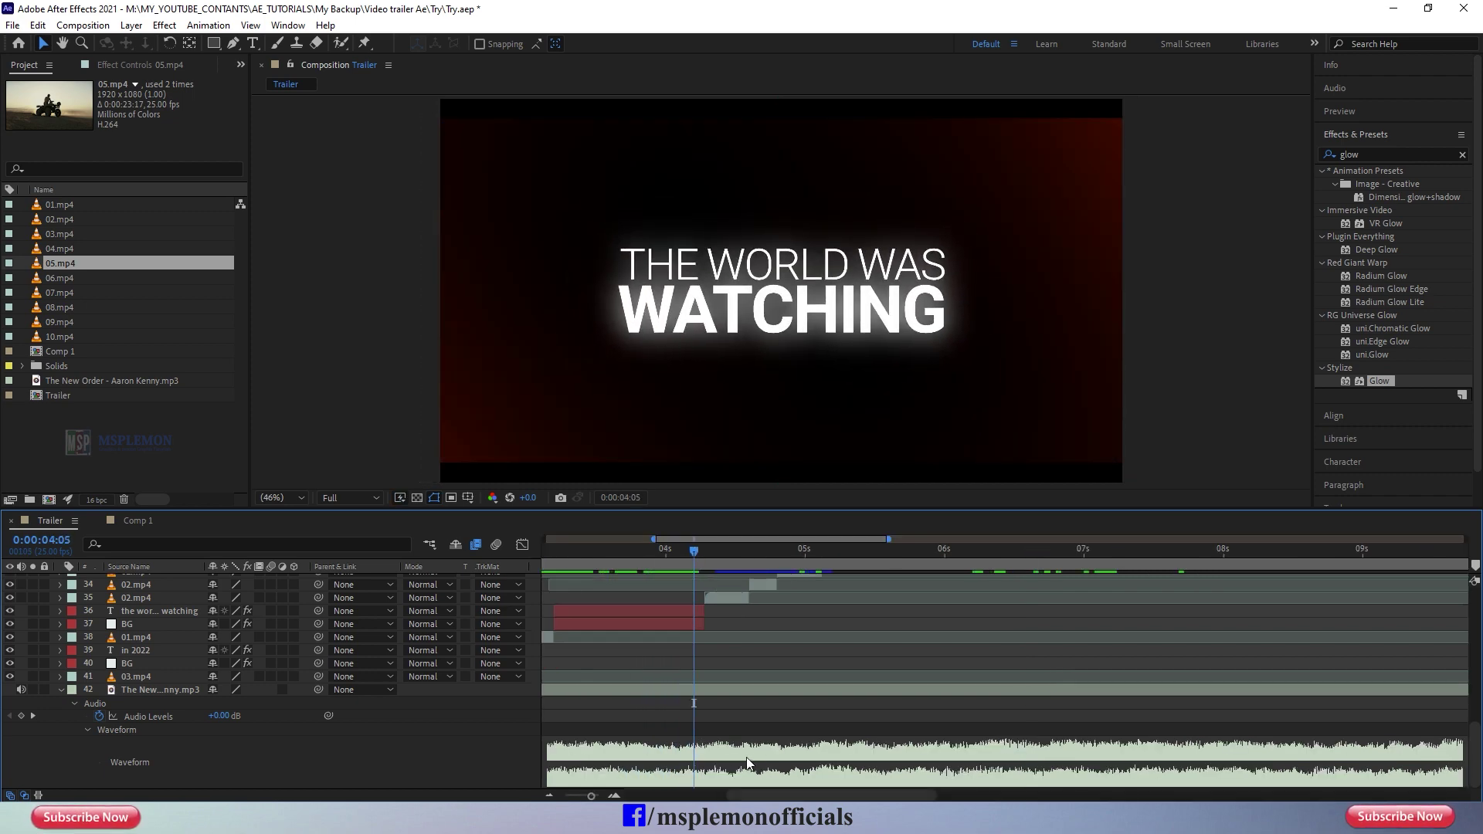
key("minus")
key("minus")
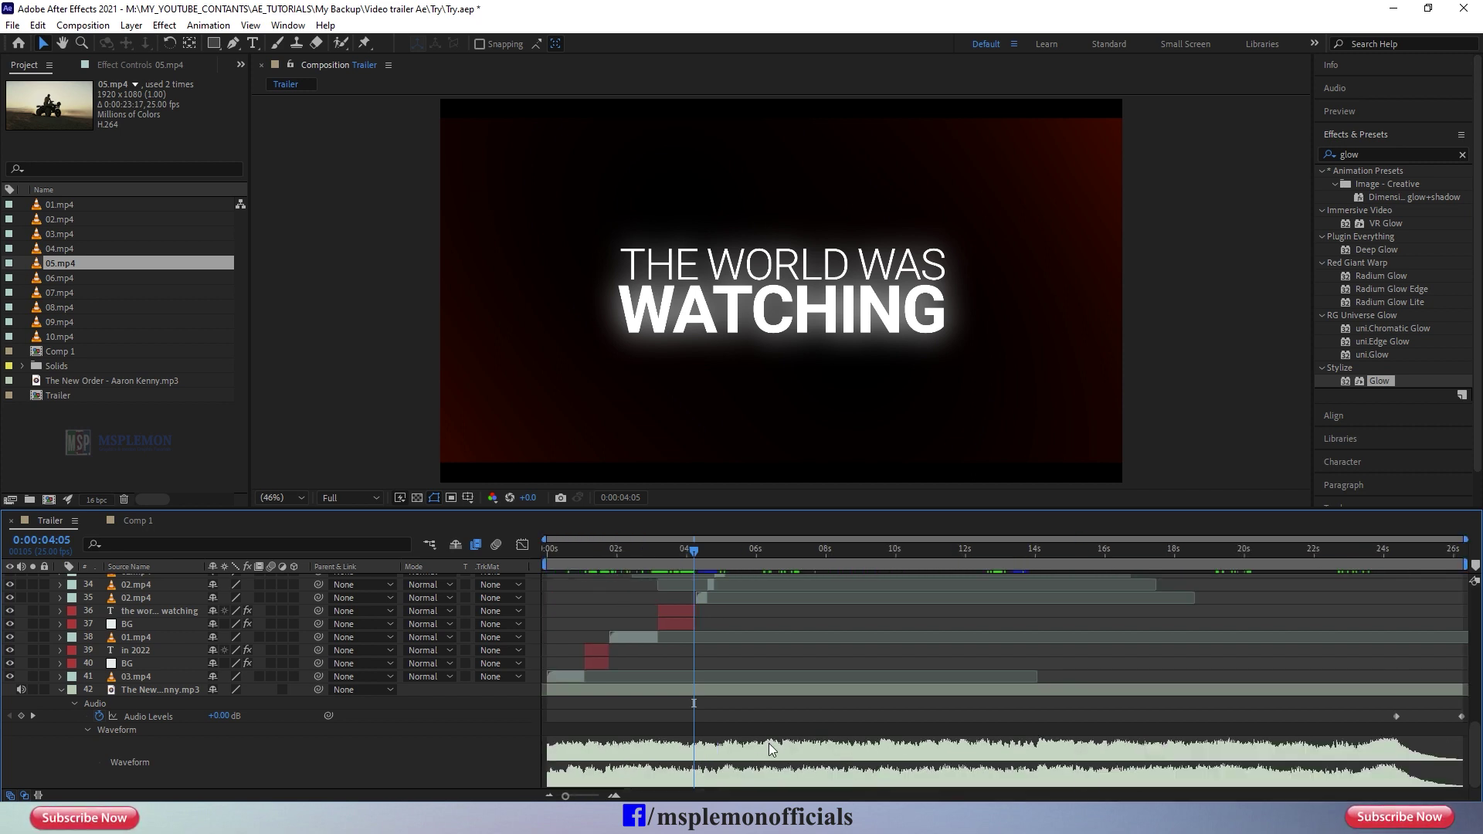